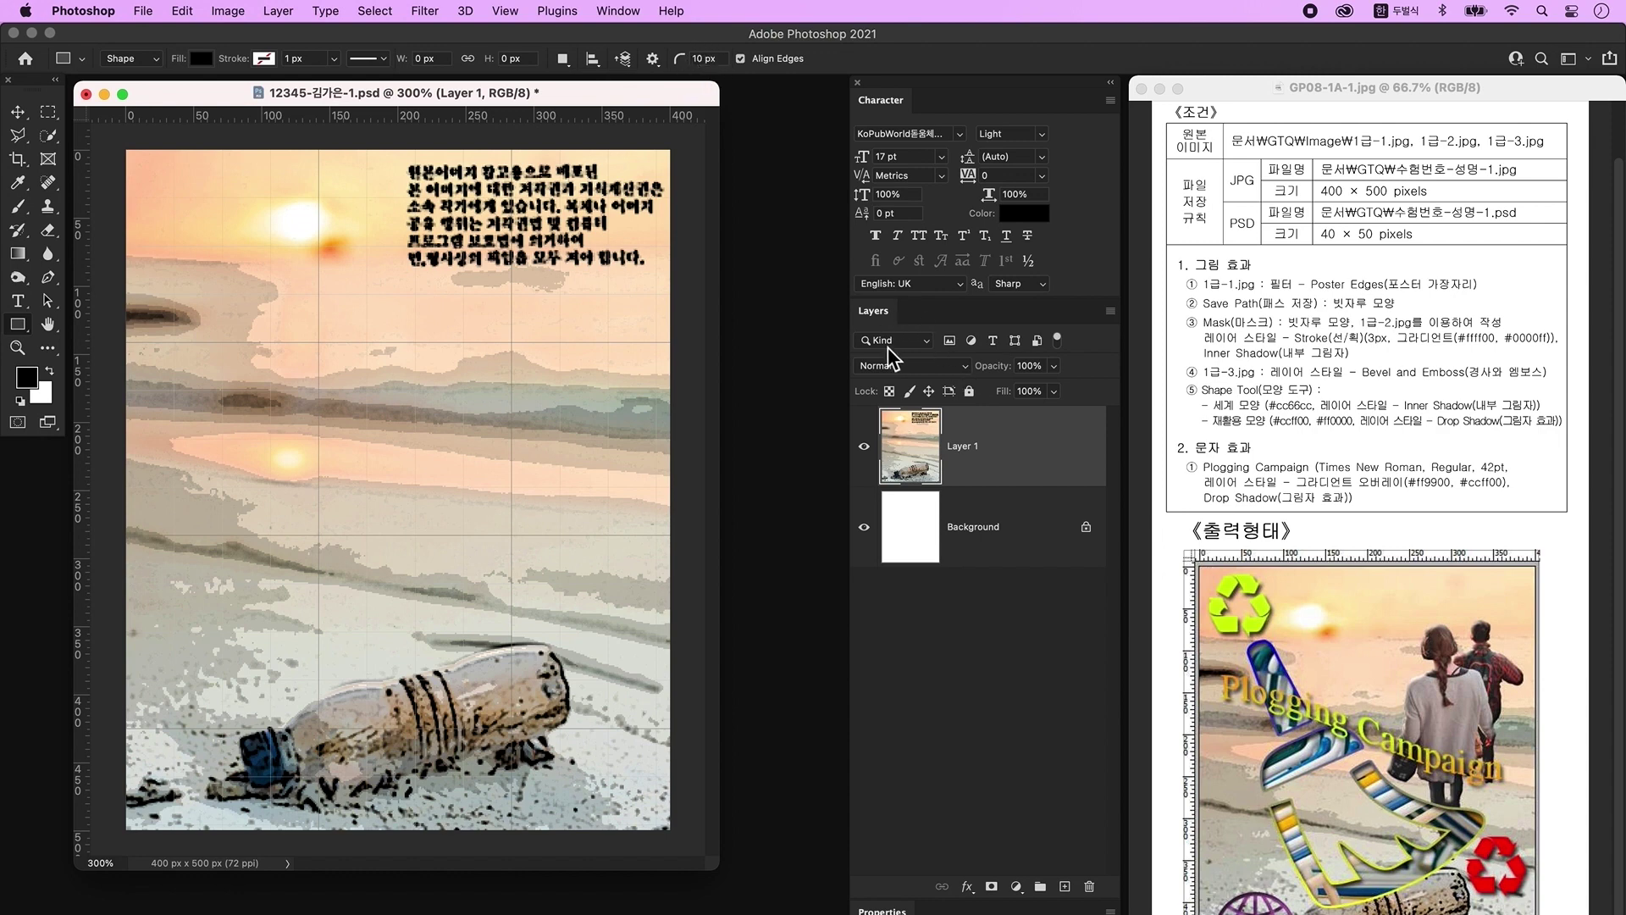
On a new layer, draw a black rounded rectangle about 29 by 107 px and flatten its bottom end by removing the two lowest anchor points
{"action": "left_click", "coordinate": [1066, 887]}
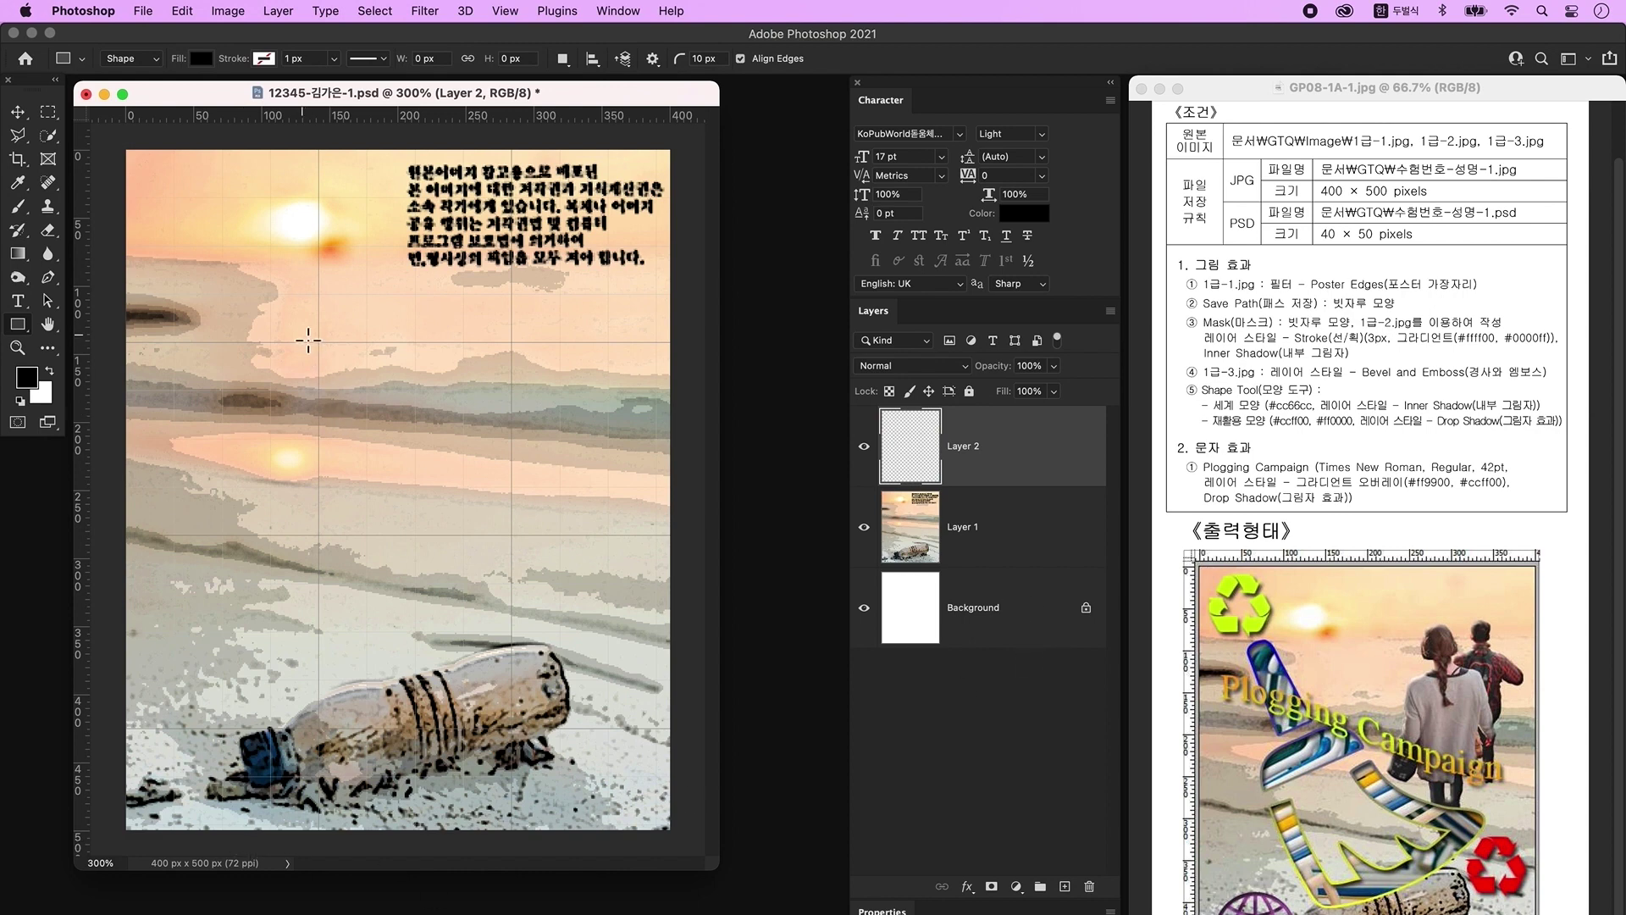
{"action": "left_click_drag", "start_coordinate": [288, 295], "coordinate": [328, 440]}
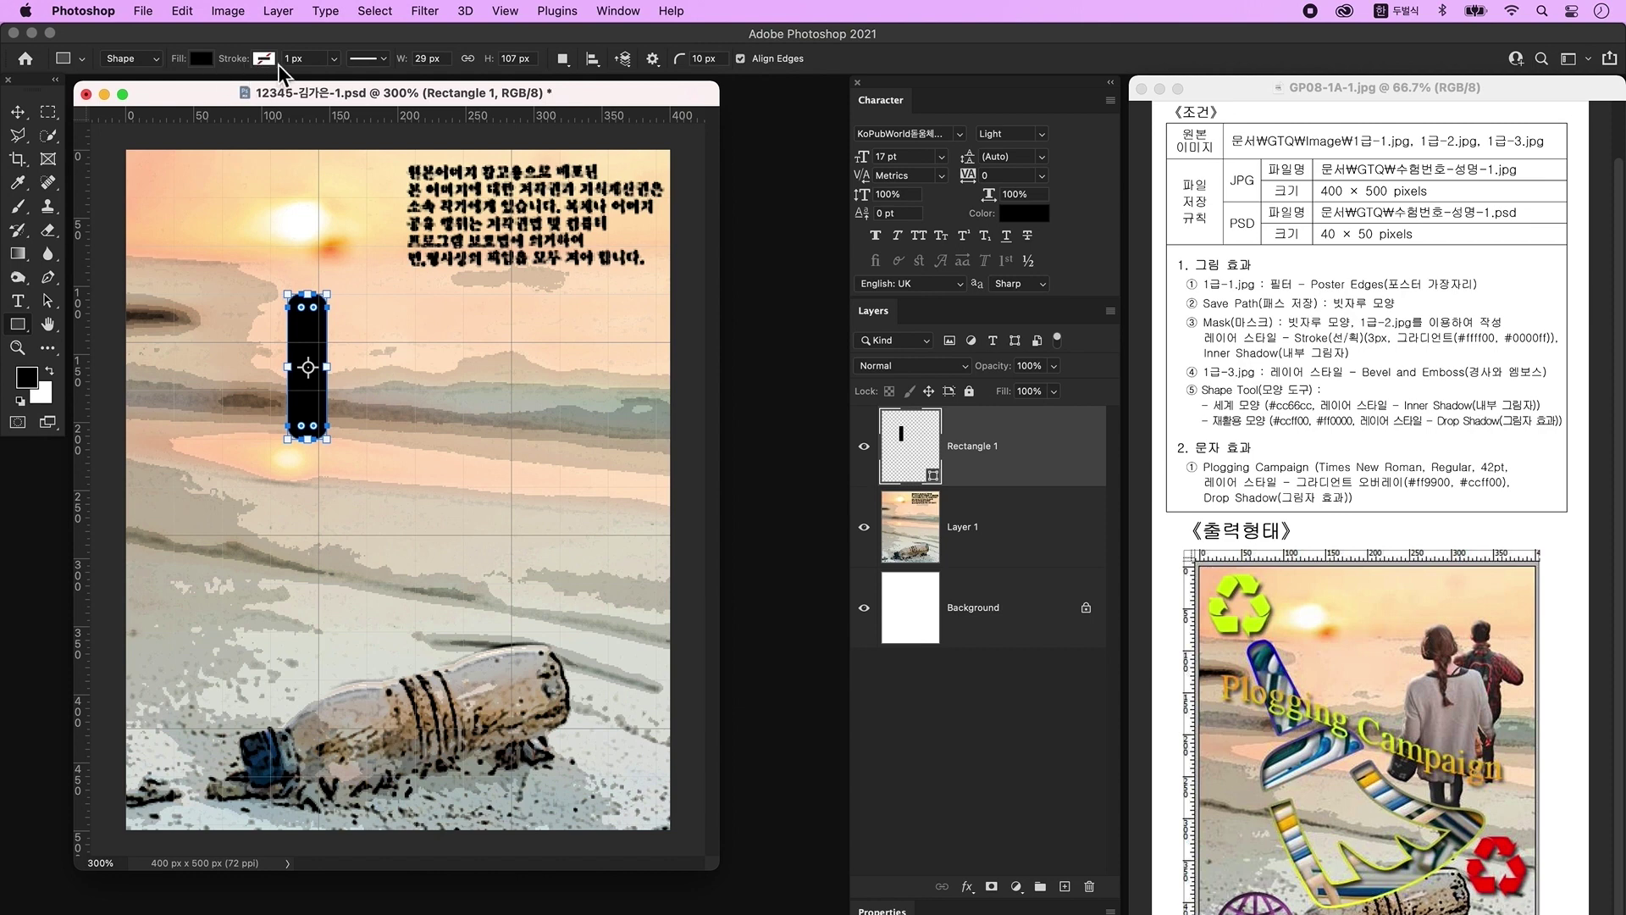
{"action": "left_click_drag", "start_coordinate": [49, 307], "coordinate": [128, 329]}
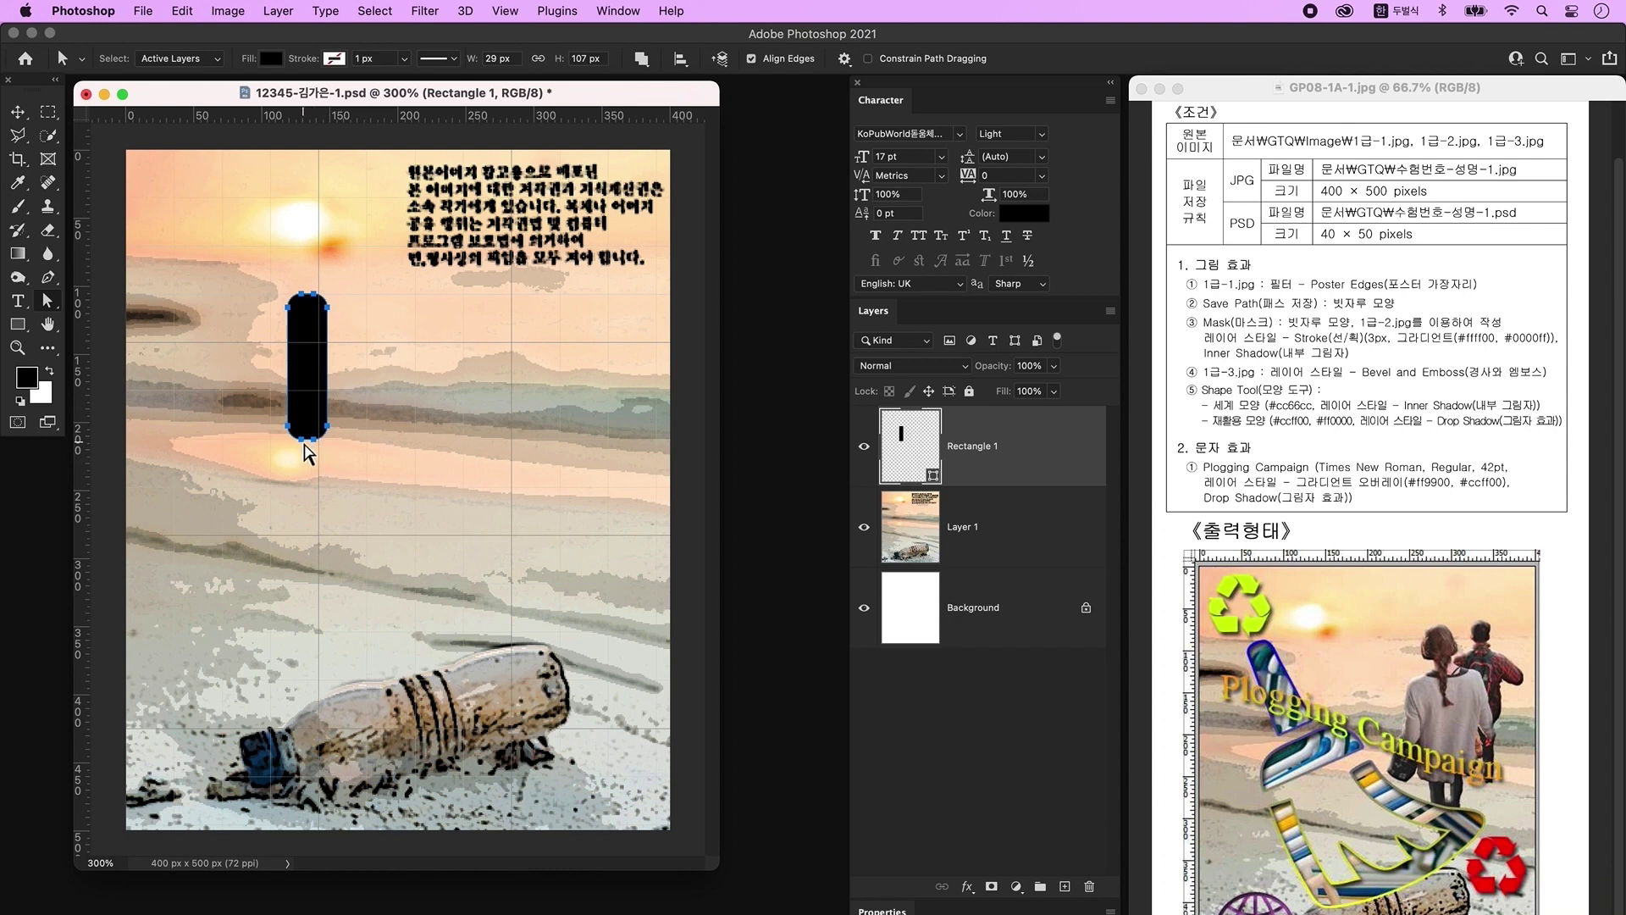
{"action": "left_click", "coordinate": [301, 440]}
{"action": "left_click", "coordinate": [314, 440], "text": "shift"}
{"action": "key", "text": "super+t"}
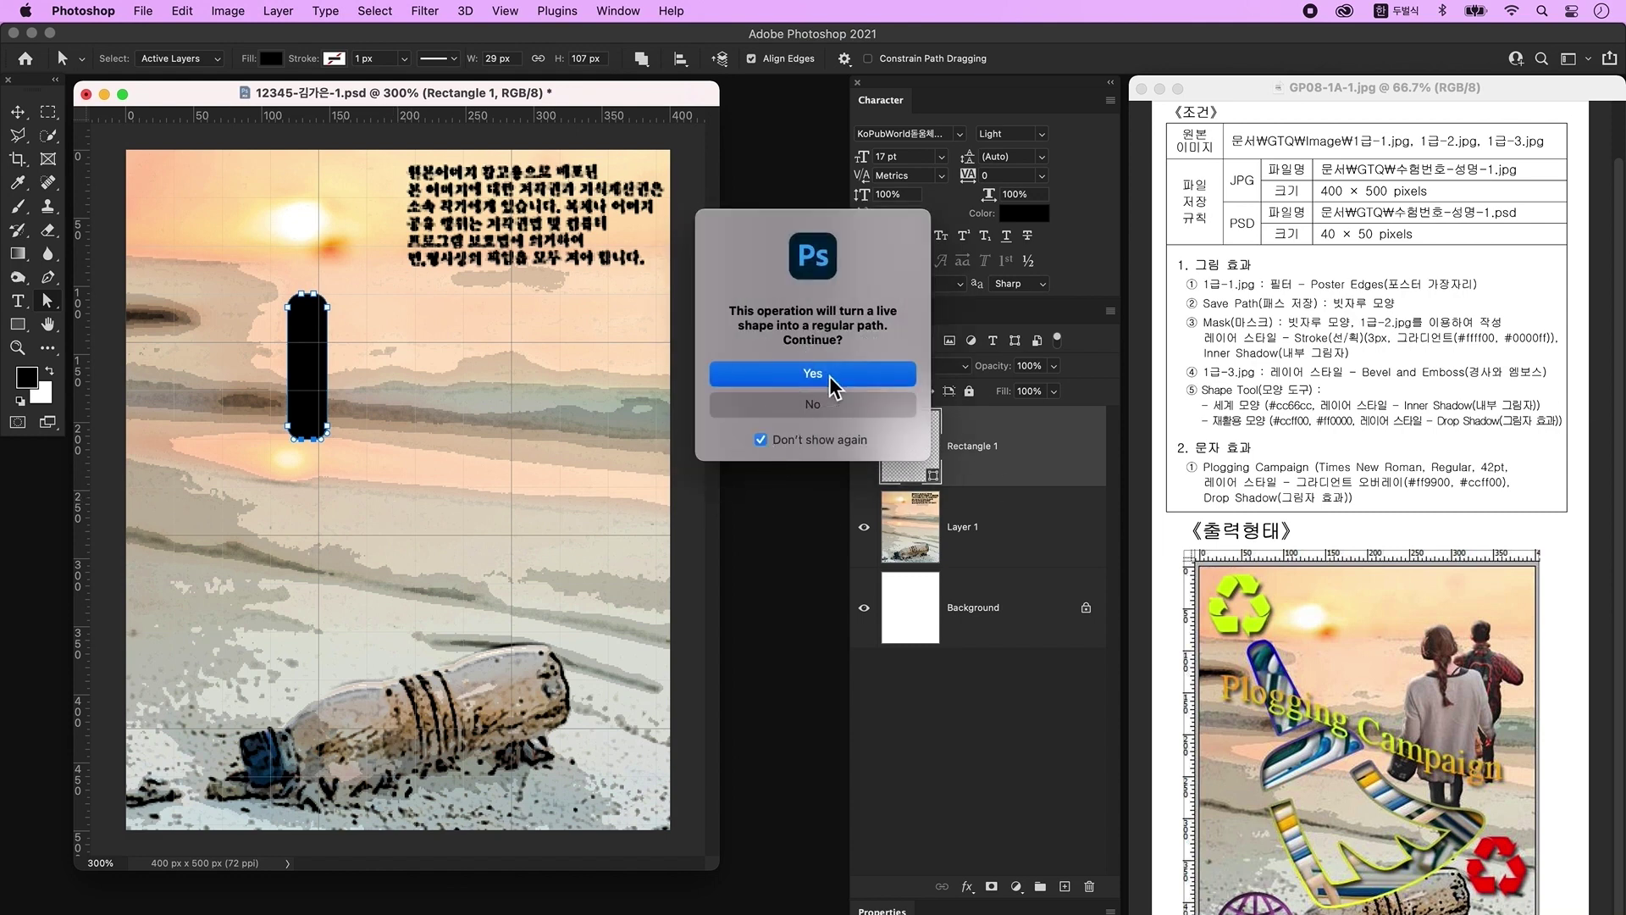
{"action": "left_click", "coordinate": [826, 377]}
{"action": "left_click", "coordinate": [49, 279]}
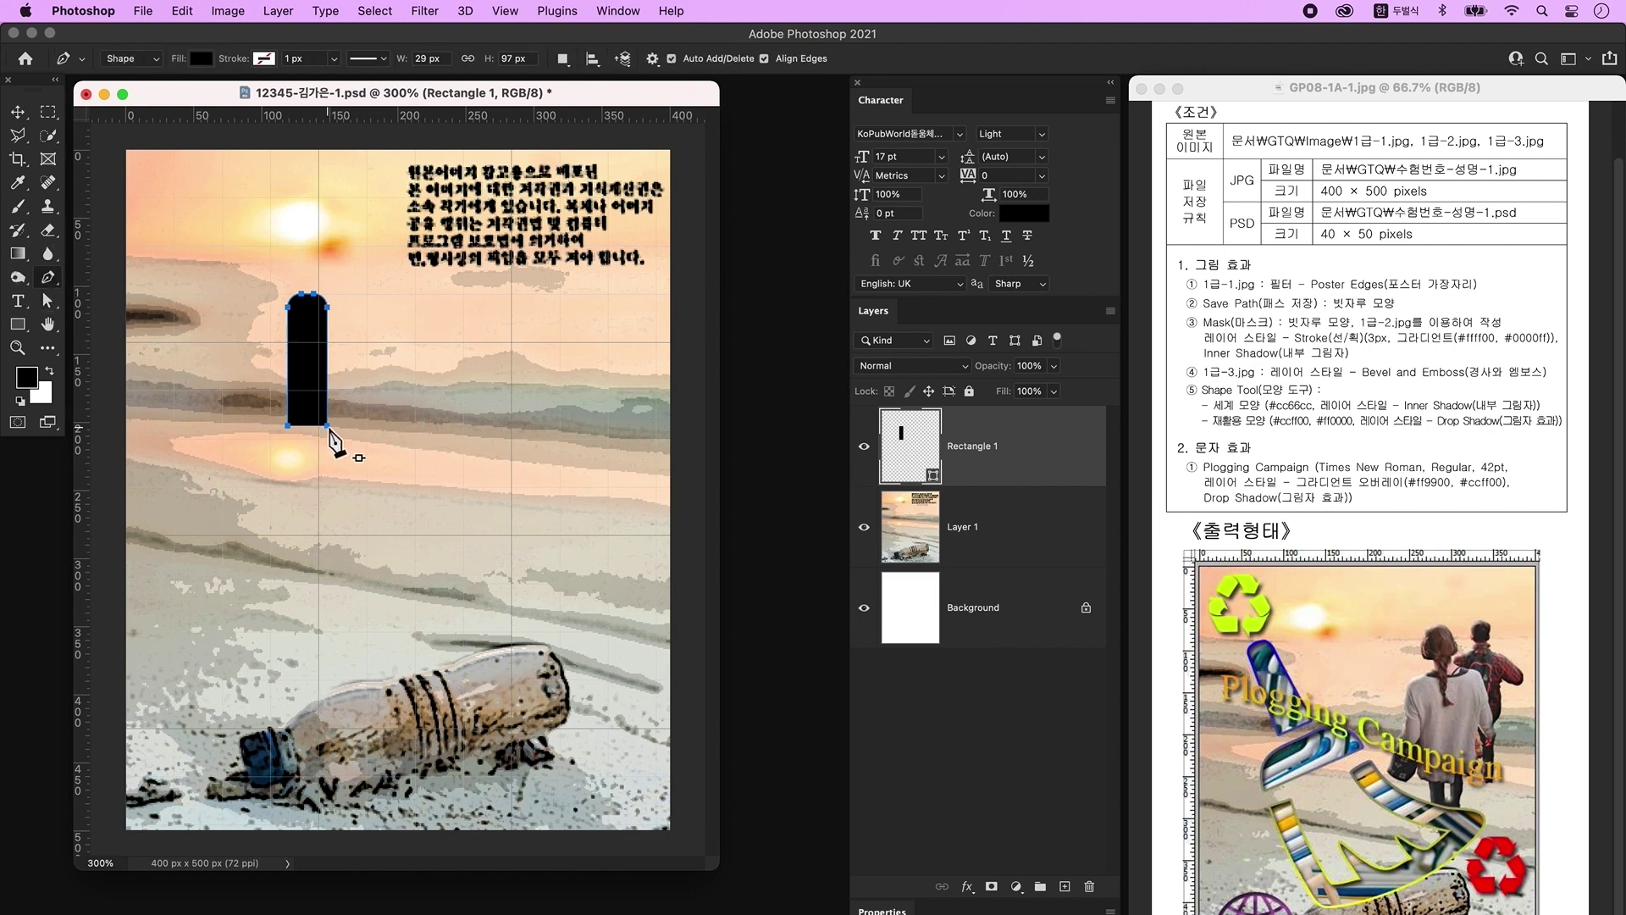
{"action": "left_click", "coordinate": [328, 428]}
Taper the broom handle by nudging its lower two anchor points outwards to a base width of about 37 px
{"action": "left_click", "coordinate": [48, 301]}
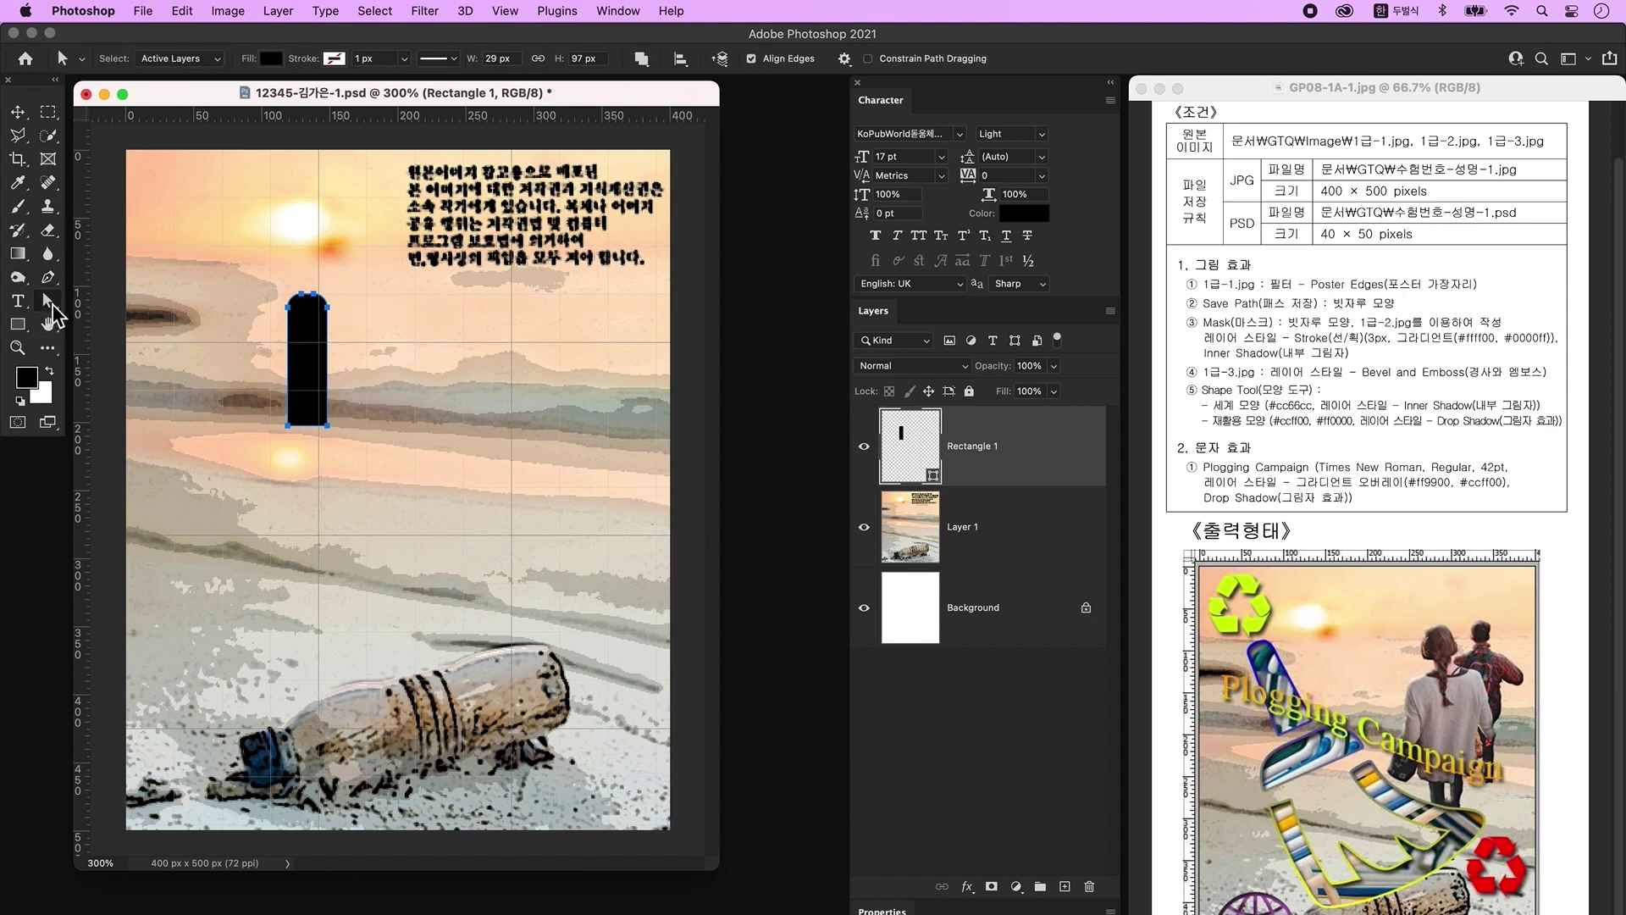
{"action": "left_click", "coordinate": [288, 425]}
{"action": "key", "text": "Left"}
{"action": "key", "text": "Left"}
{"action": "key", "text": "Left"}
{"action": "left_click", "coordinate": [327, 426]}
{"action": "key", "text": "Right"}
{"action": "key", "text": "Right"}
{"action": "key", "text": "Right"}
{"action": "key", "text": "Right"}
{"action": "key", "text": "Right"}
On a new layer, draw a rounded rectangle about 109 by 95 px with a 20 px corner radius below the handle
{"action": "key", "text": "Caps_Lock"}
{"action": "key", "text": "u"}
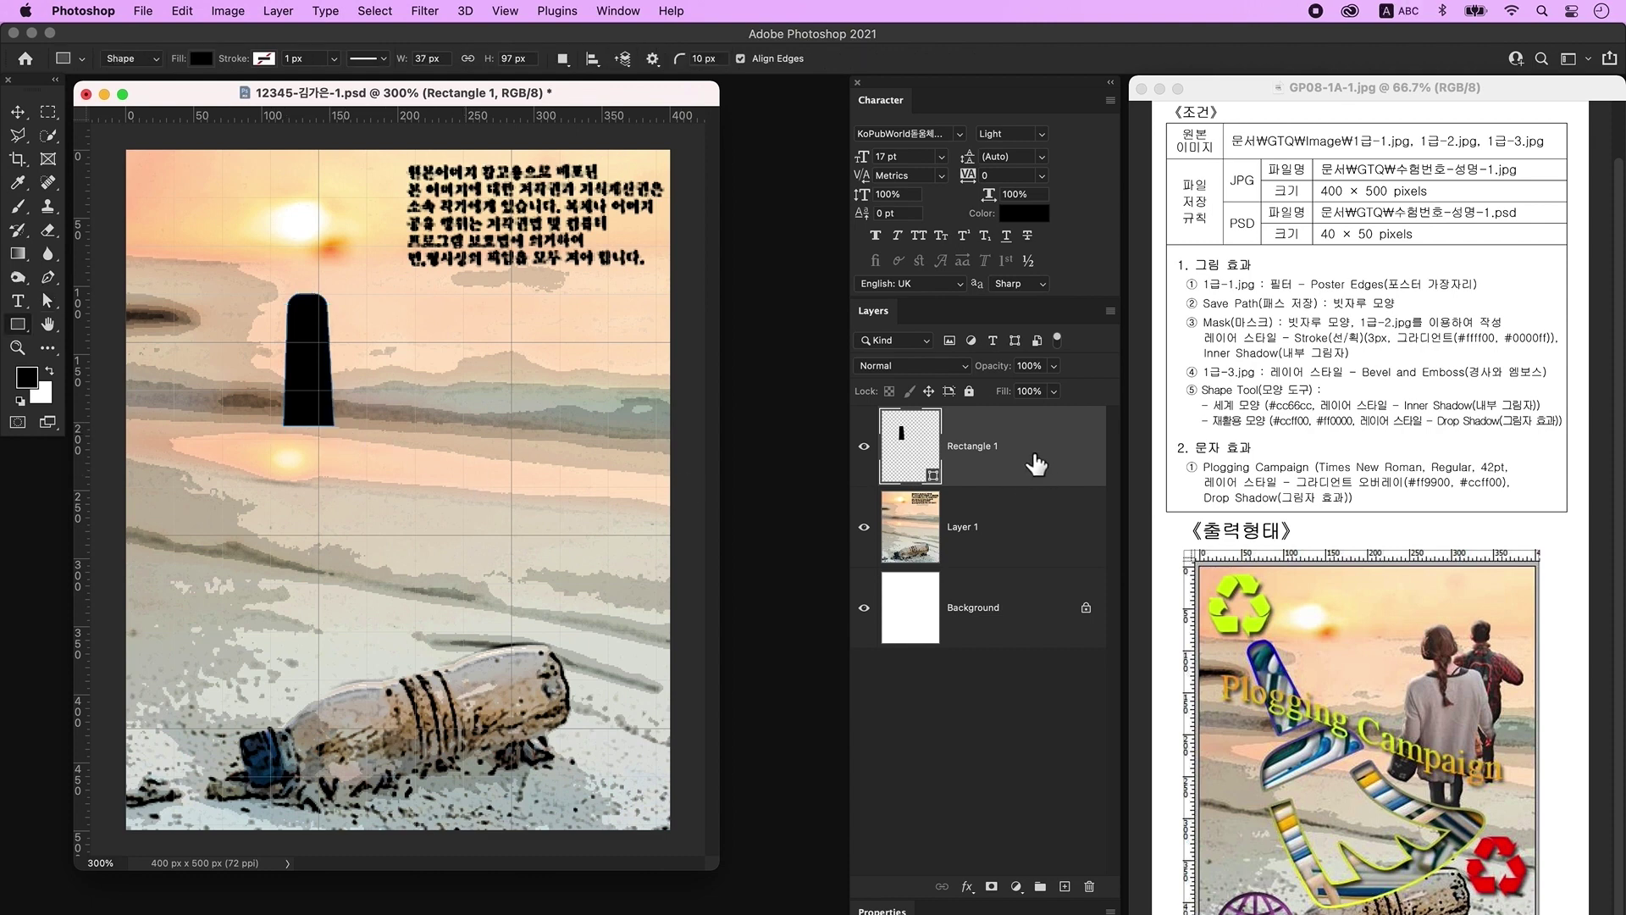
{"action": "left_click", "coordinate": [1065, 887]}
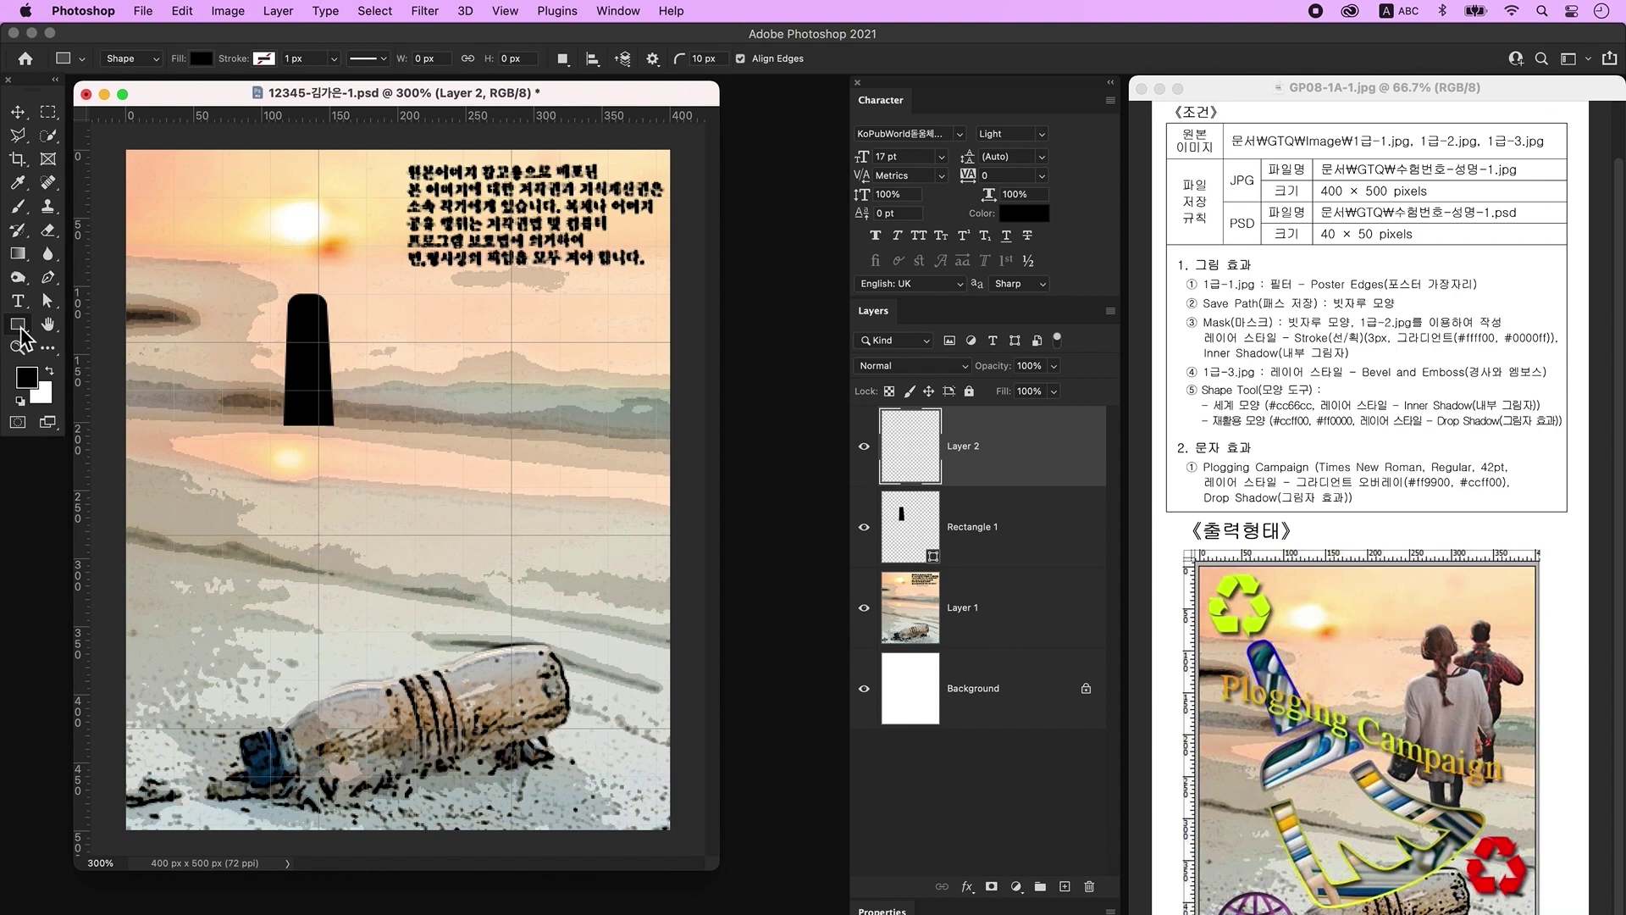
{"action": "left_click", "coordinate": [667, 58]}
{"action": "type", "text": "20"}
{"action": "key", "text": "Return"}
{"action": "left_click_drag", "start_coordinate": [244, 472], "coordinate": [387, 595]}
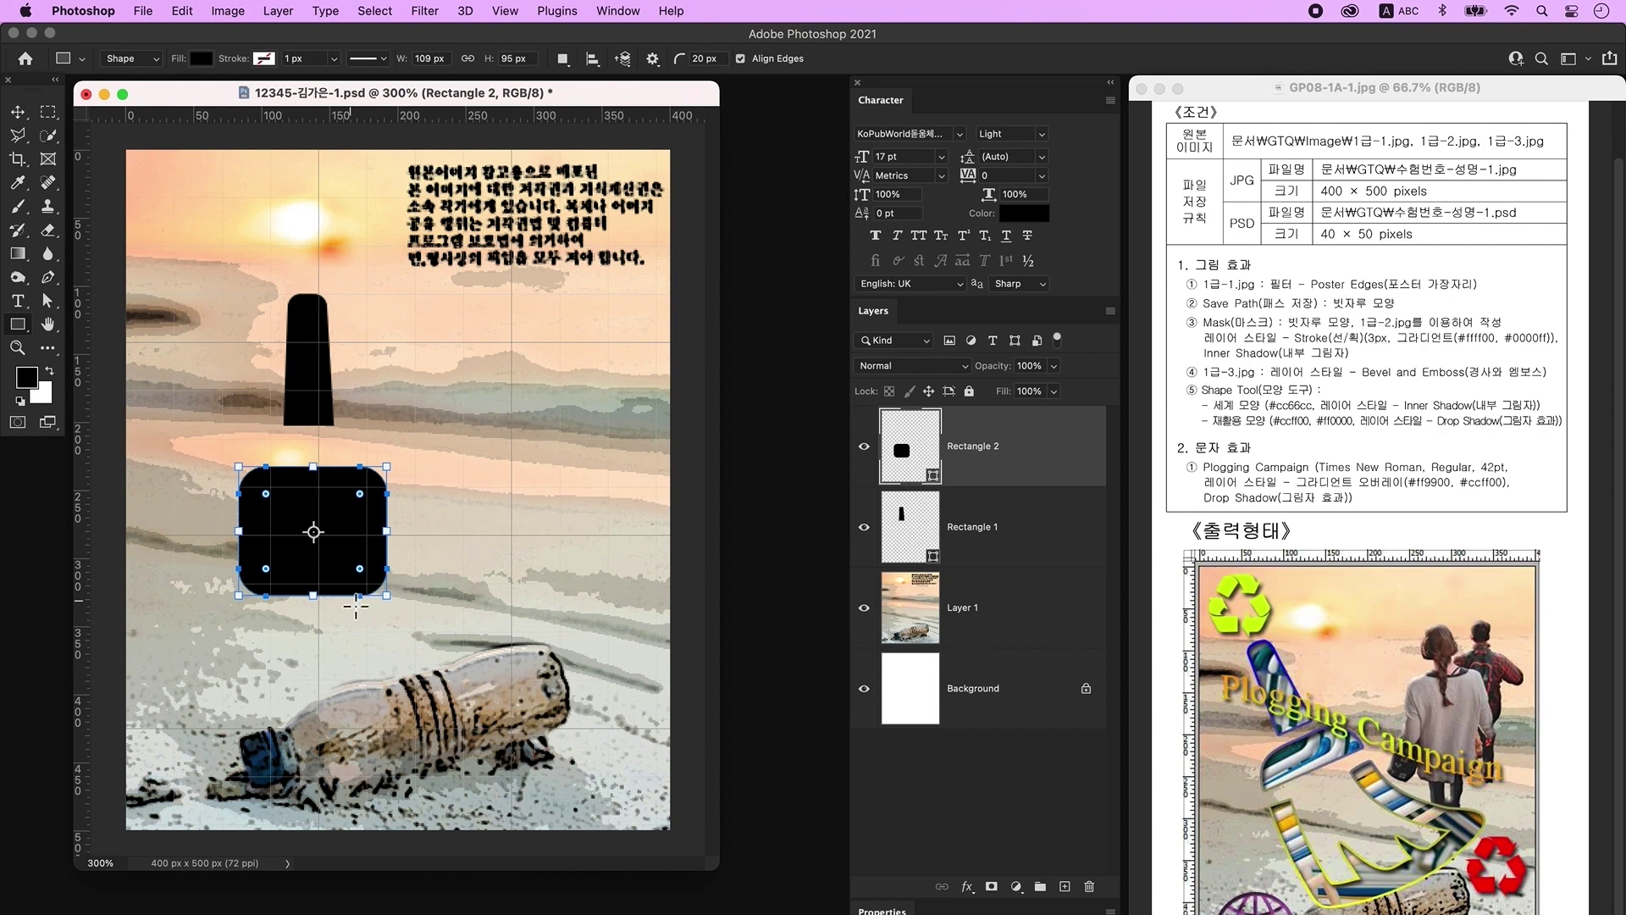
Apply a Perspective transform to the lower rectangle, widening its base to about 146 px
{"action": "key", "text": "ctrl+t"}
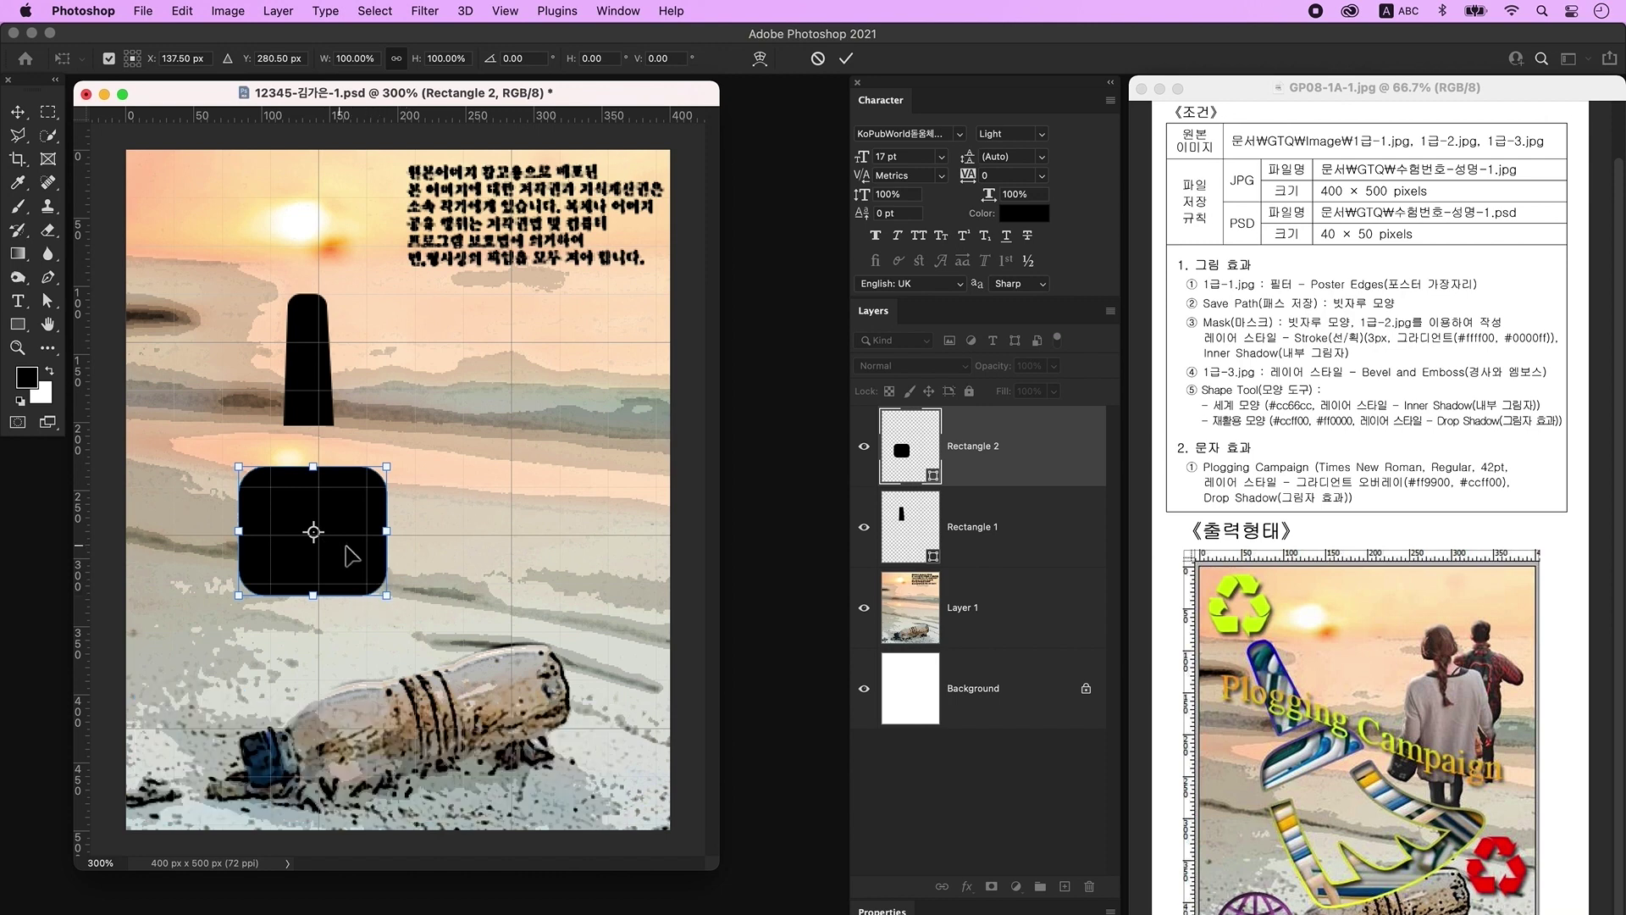
{"action": "right_click", "coordinate": [351, 549]}
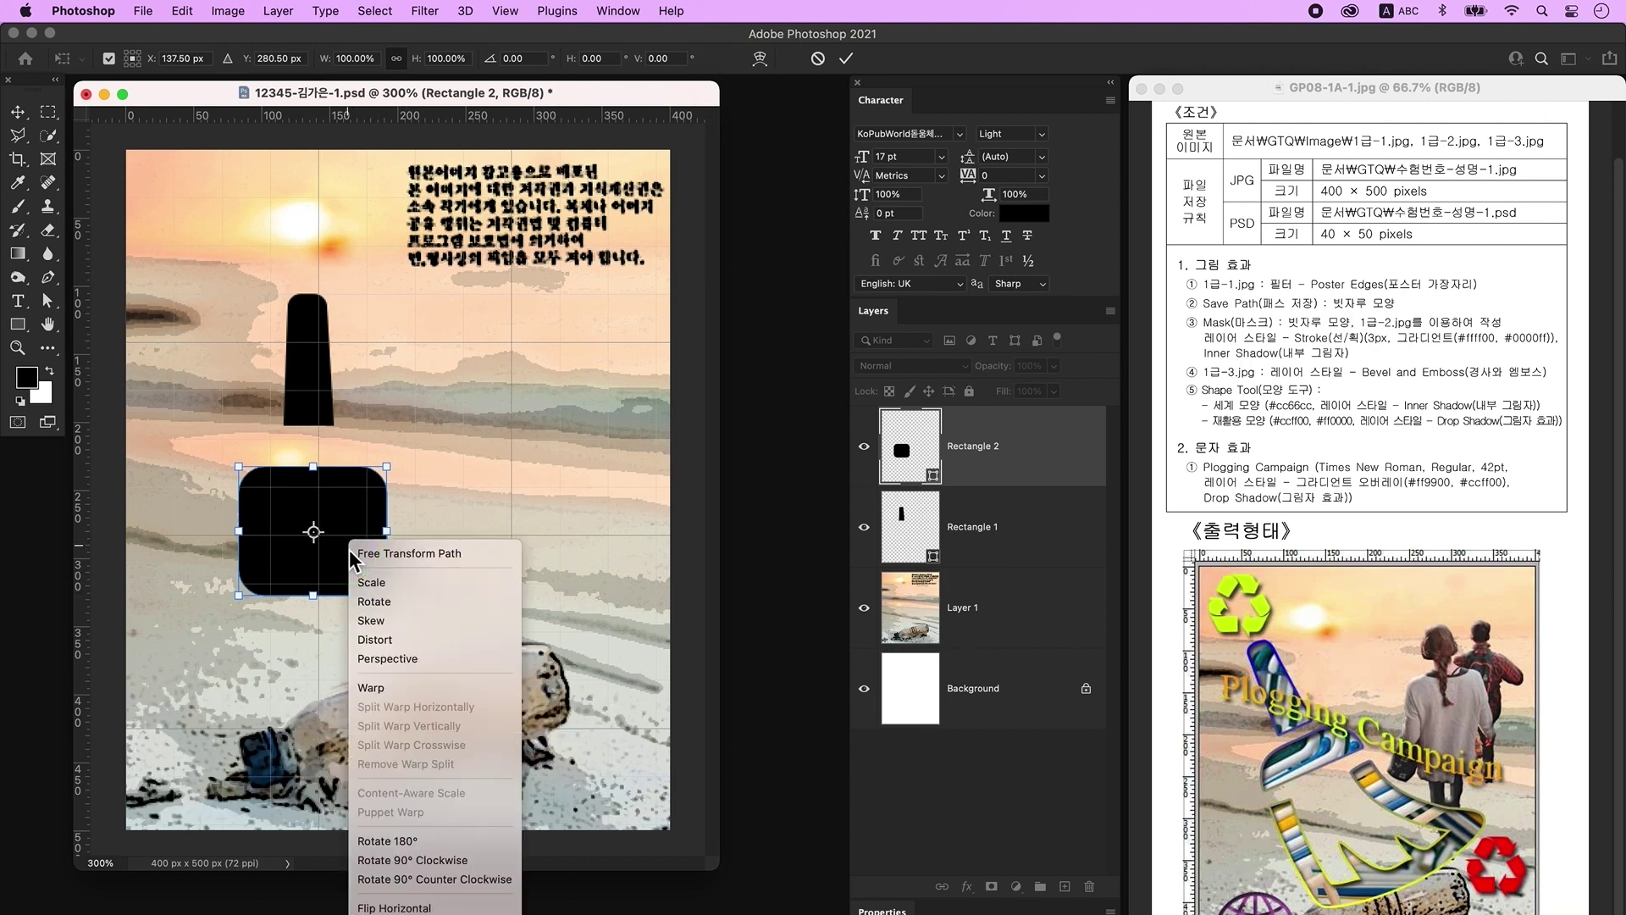
{"action": "left_click", "coordinate": [418, 660]}
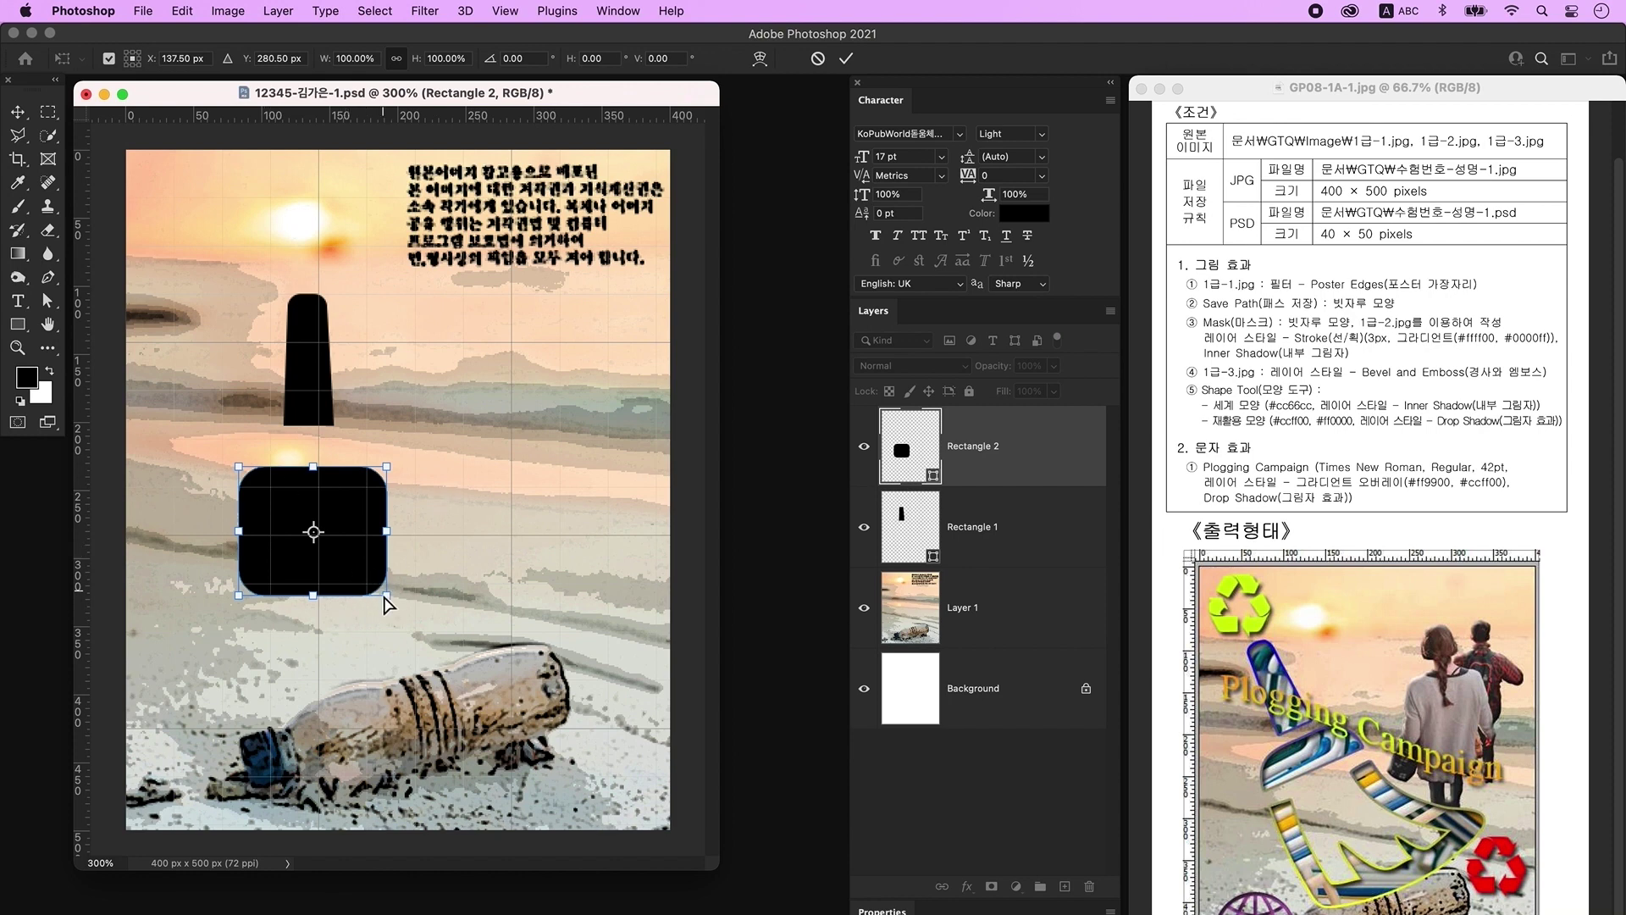
{"action": "left_click", "coordinate": [389, 603]}
{"action": "left_click_drag", "start_coordinate": [389, 603], "coordinate": [421, 612]}
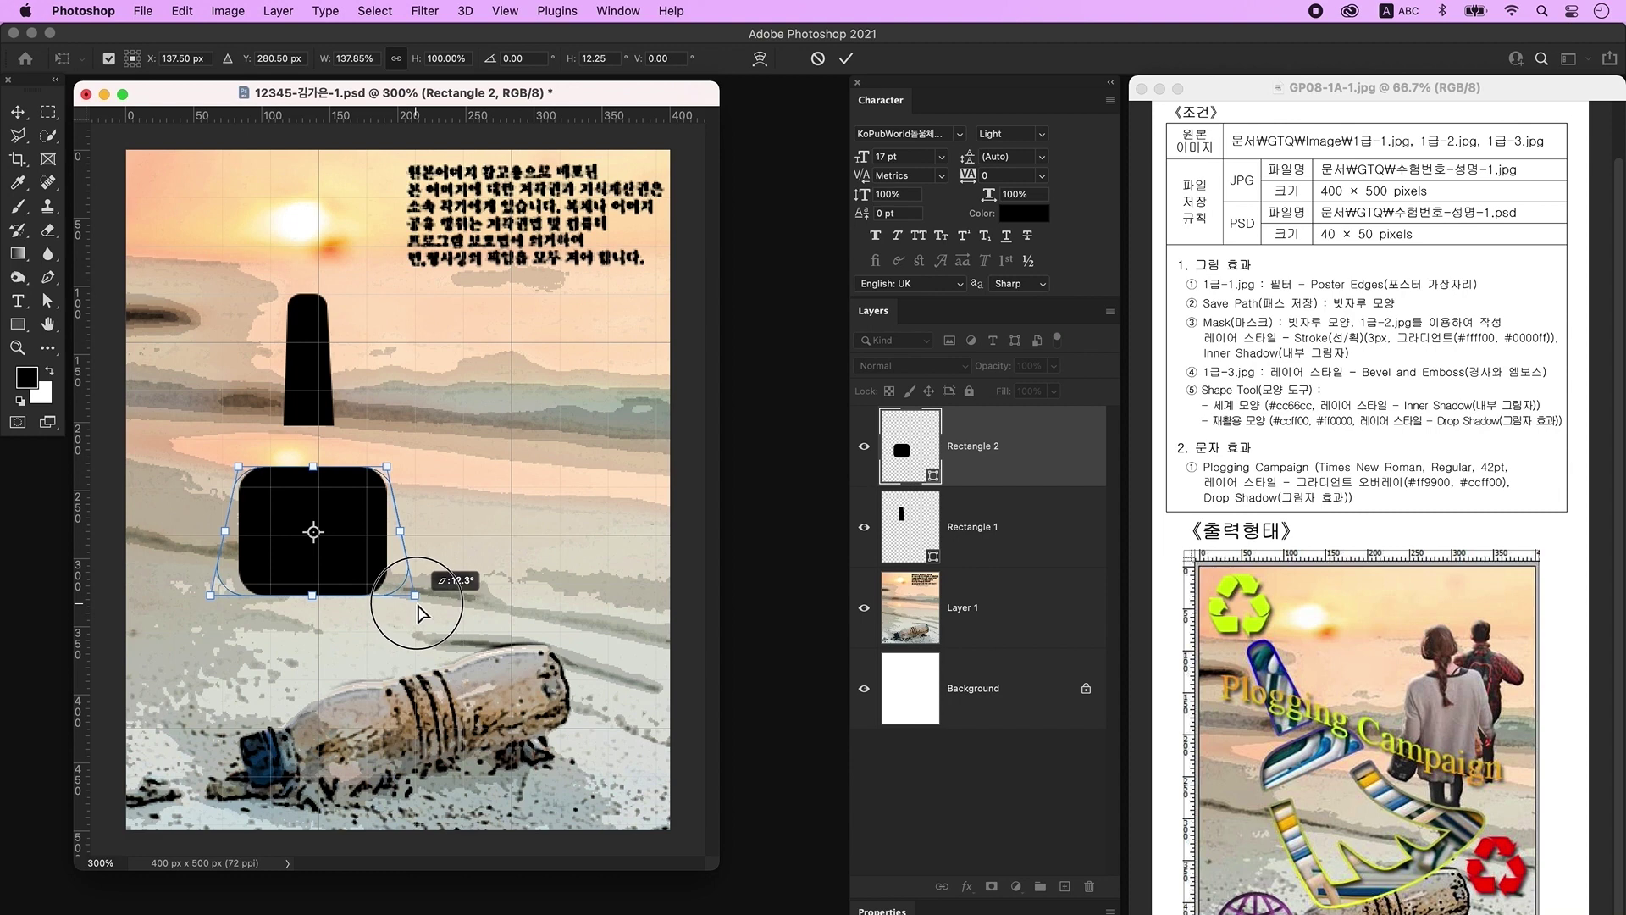
{"action": "left_click_drag", "start_coordinate": [421, 612], "coordinate": [426, 614]}
{"action": "key", "text": "Return"}
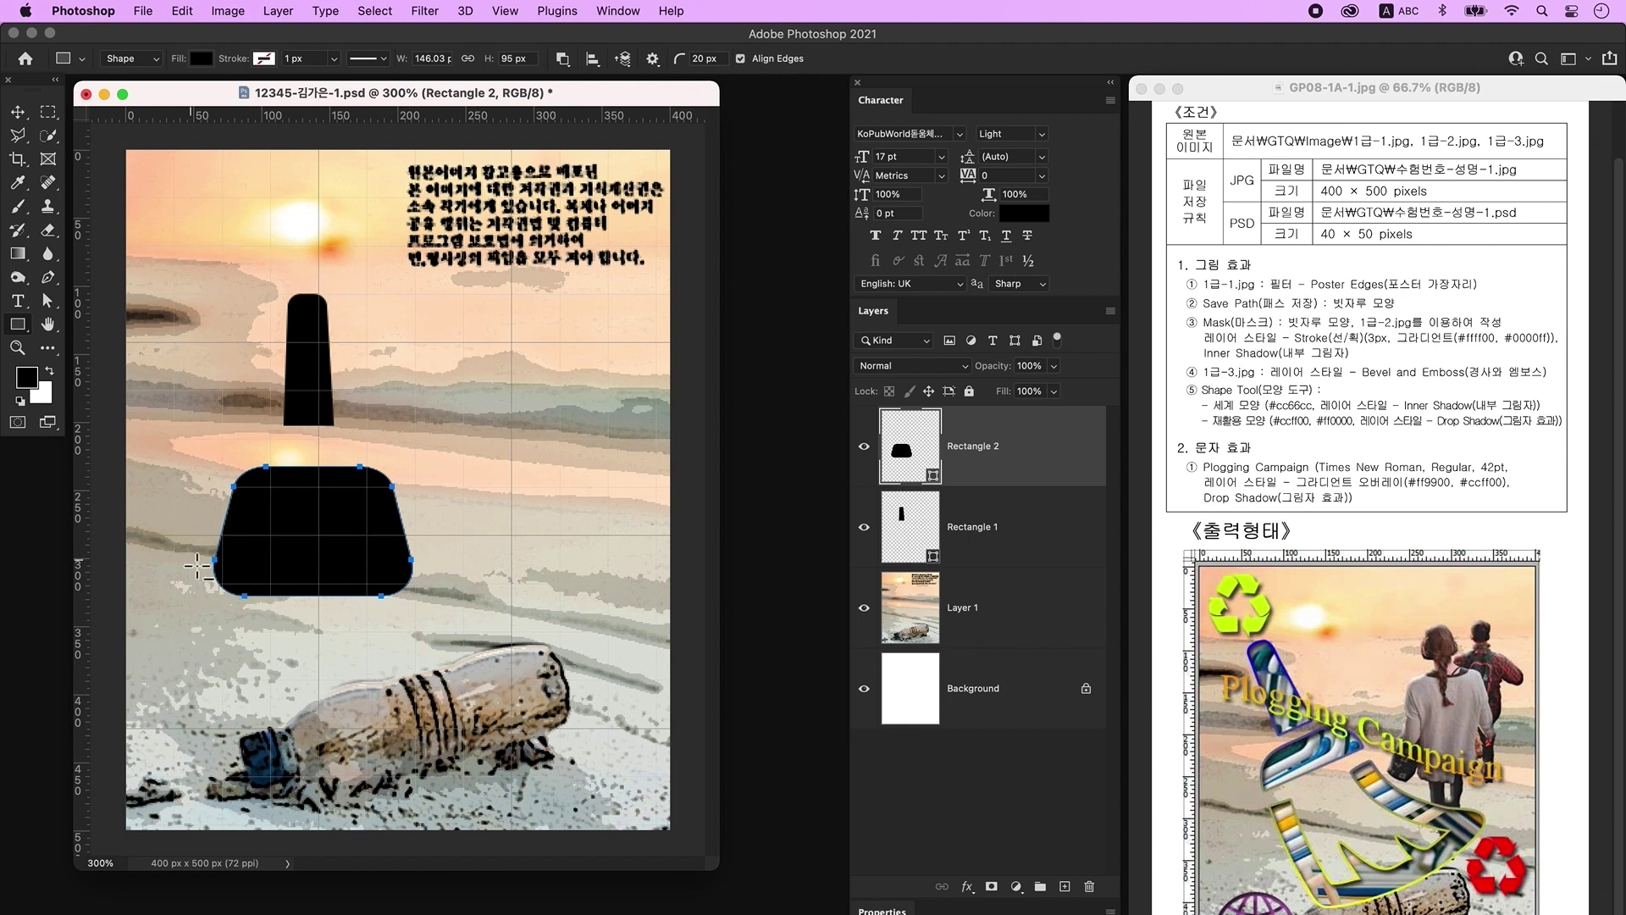
Subtract a wide rounded rectangle from the lower part of the trapezoid, leaving only its top band, and merge the shape components
{"action": "left_click_drag", "start_coordinate": [207, 579], "coordinate": [356, 618]}
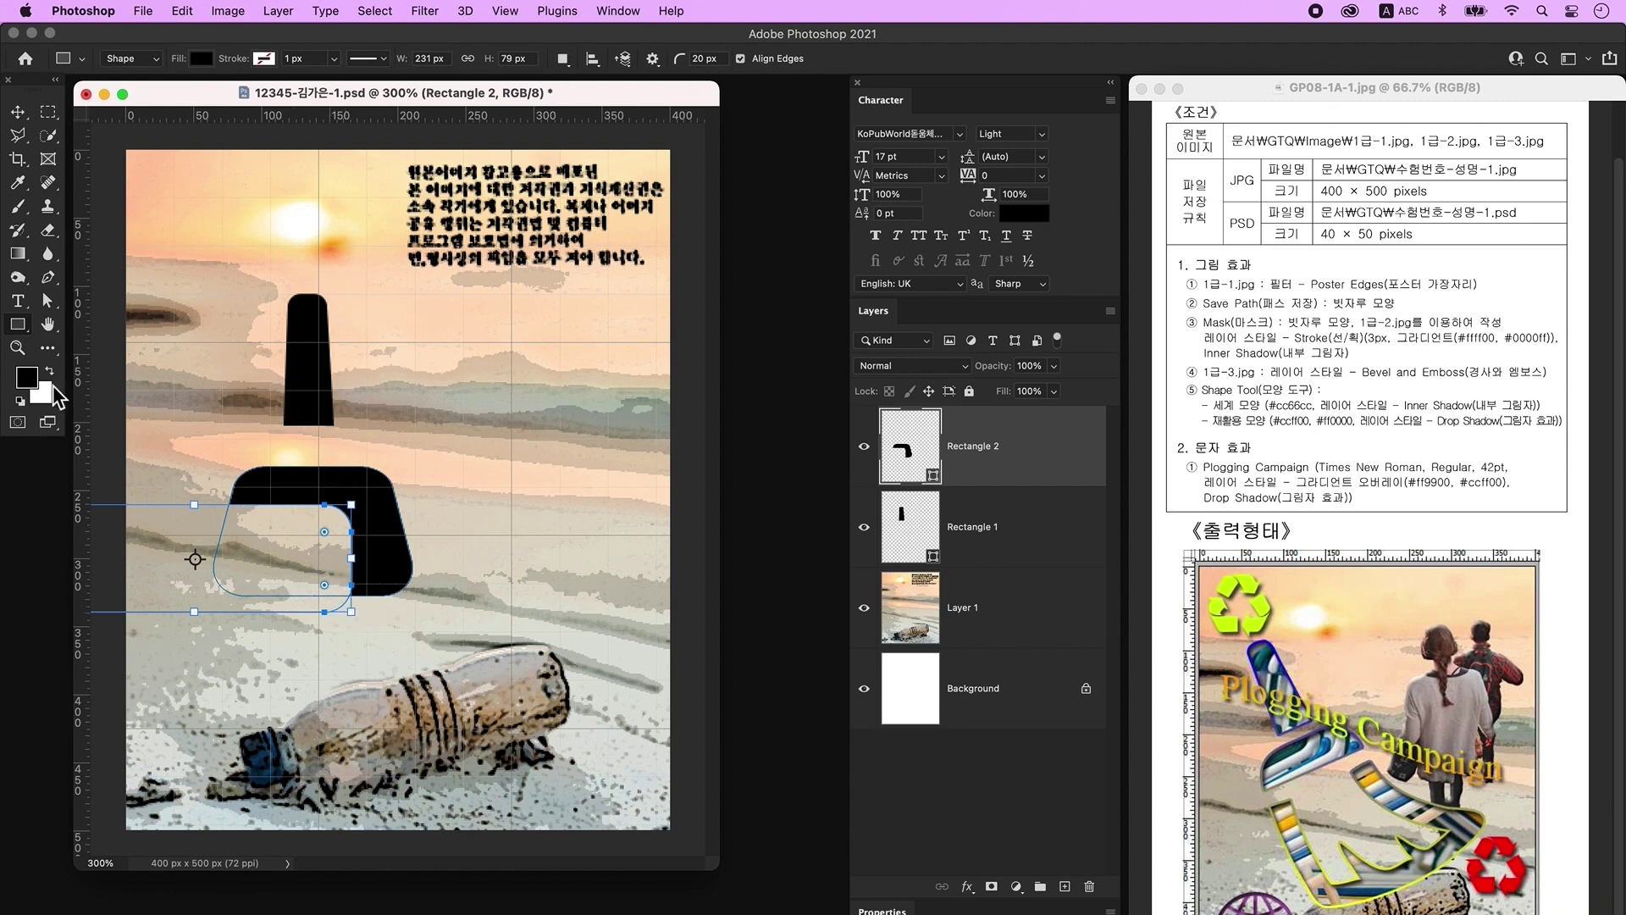
{"action": "left_click", "coordinate": [47, 301]}
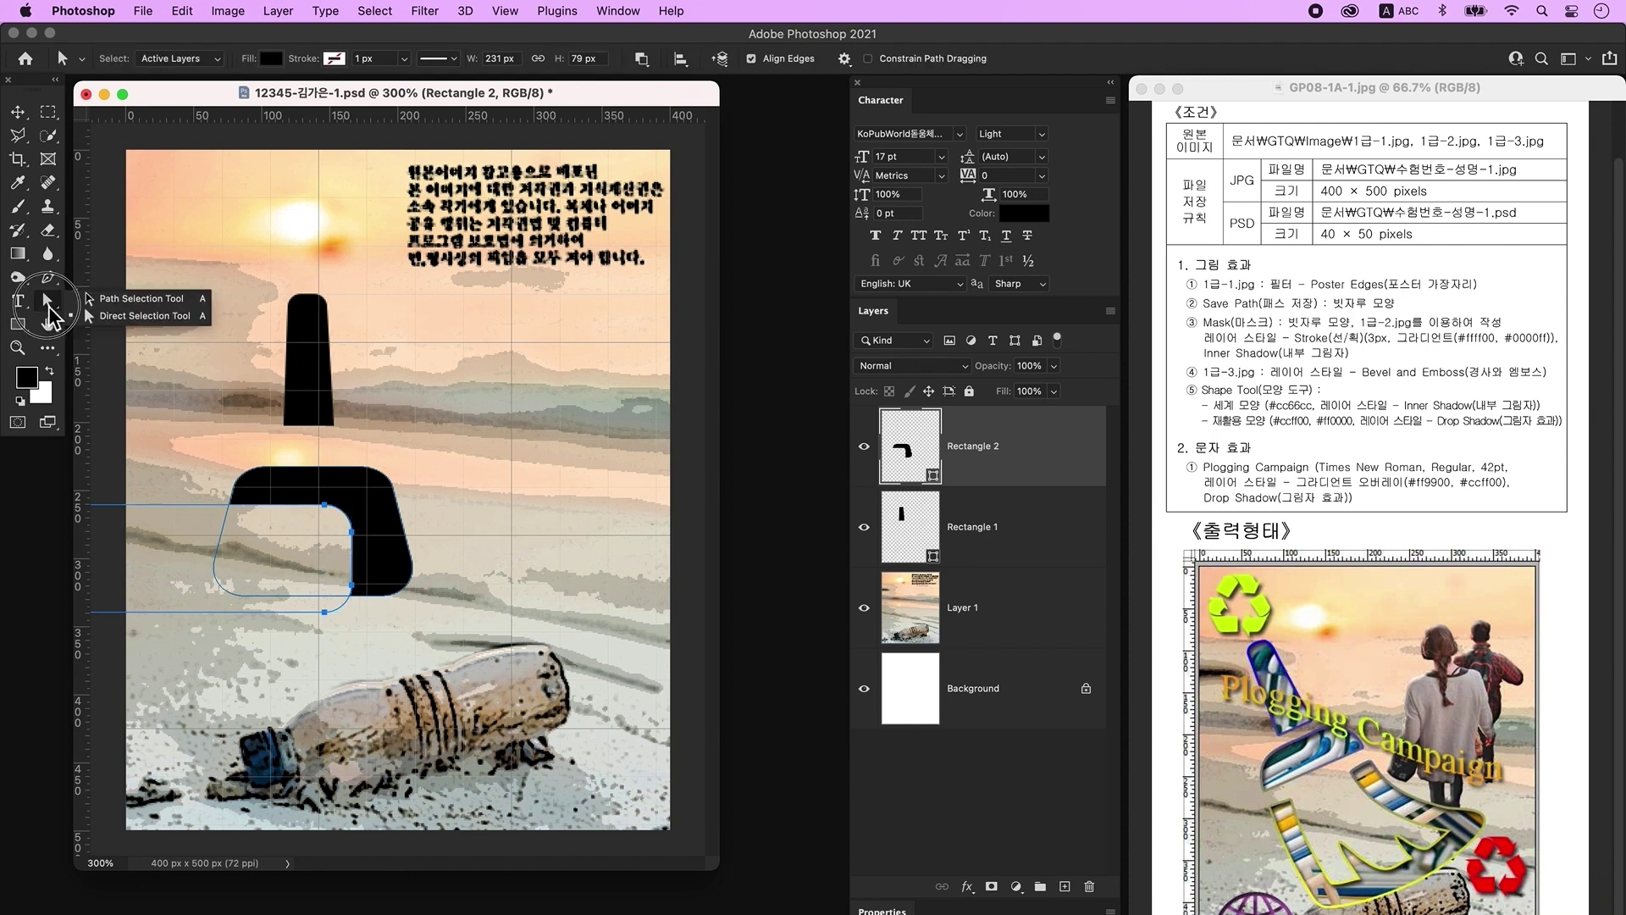
{"action": "left_click", "coordinate": [127, 315]}
{"action": "left_click_drag", "start_coordinate": [161, 500], "coordinate": [280, 511]}
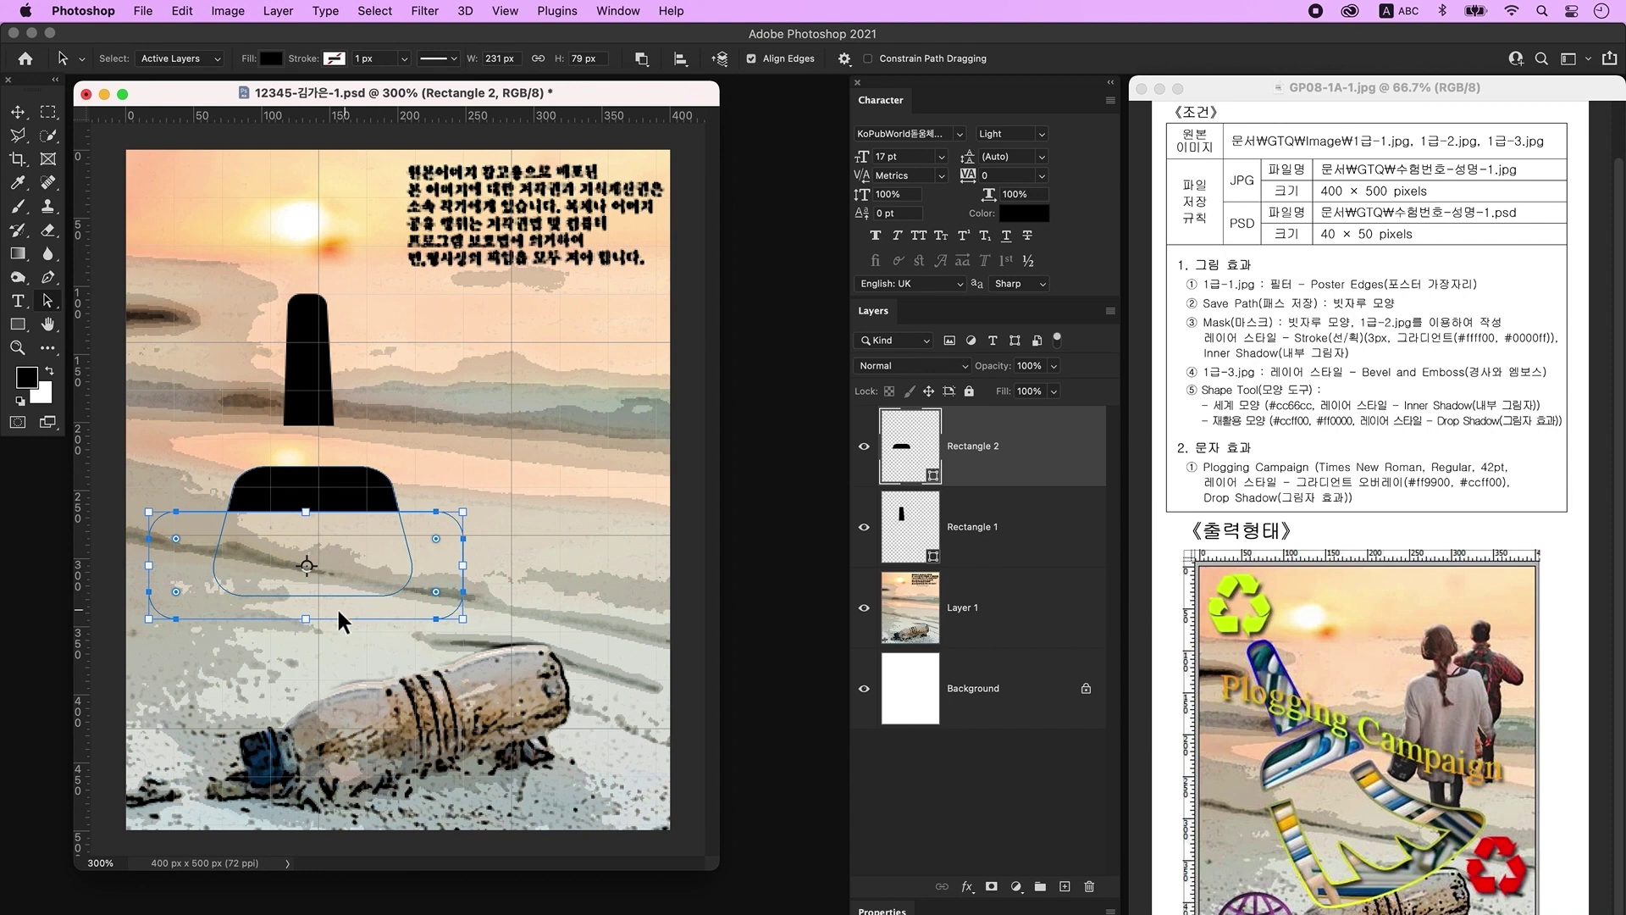
{"action": "left_click", "coordinate": [642, 60]}
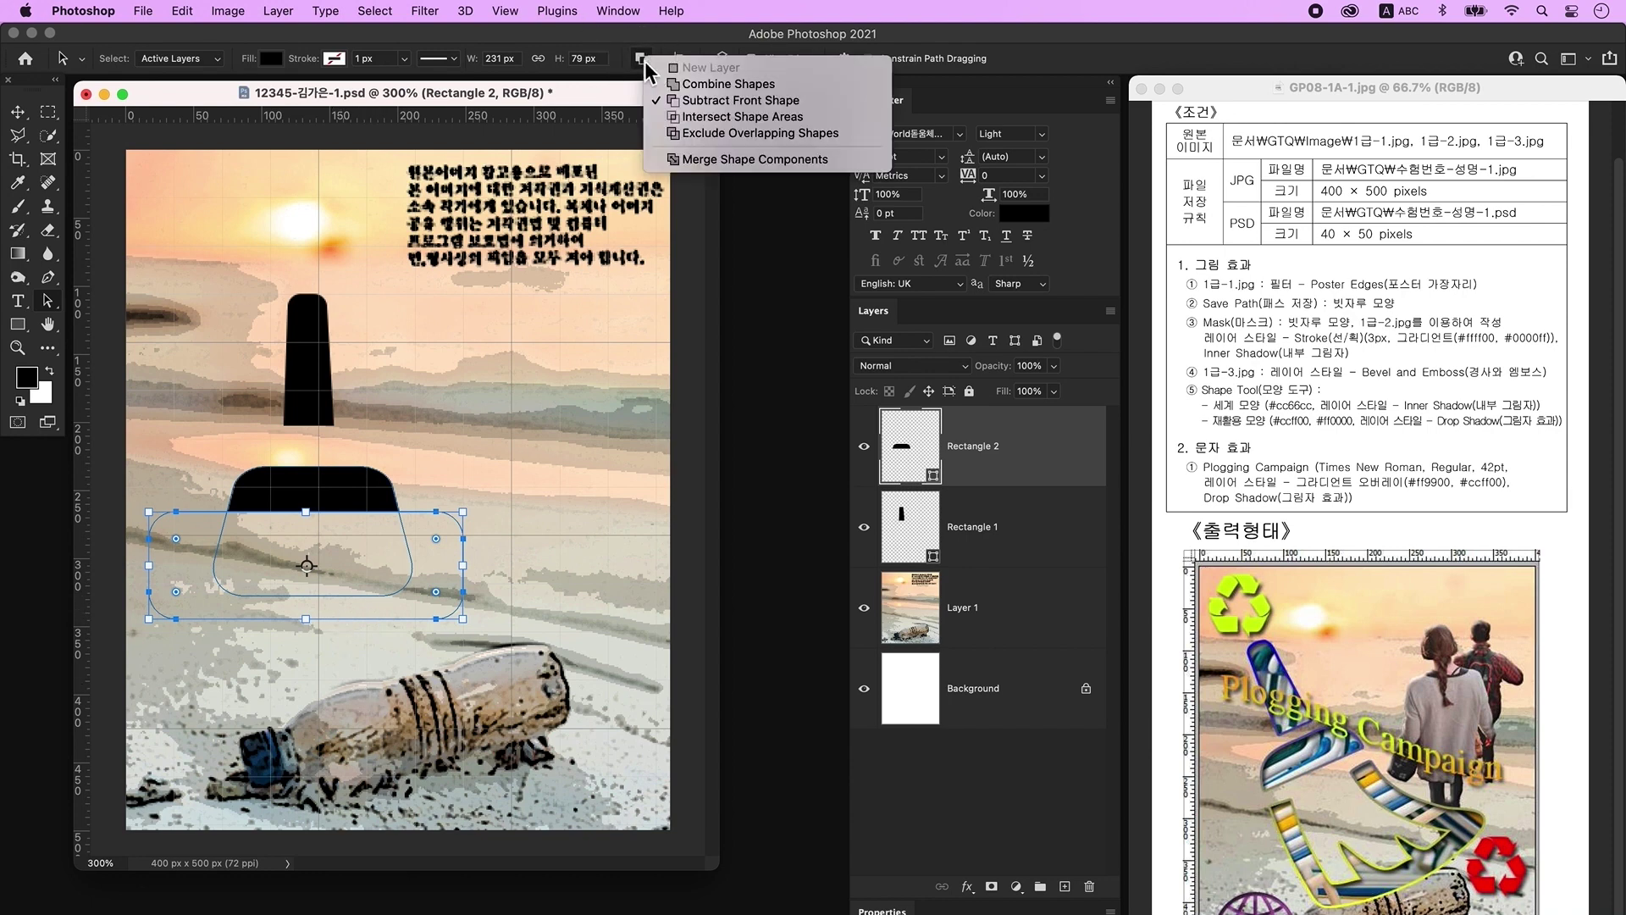
{"action": "left_click", "coordinate": [755, 159]}
Move the band up to just below the handle and align both shapes on their horizontal centres
{"action": "key", "text": "v"}
{"action": "left_click_drag", "start_coordinate": [317, 483], "coordinate": [317, 457]}
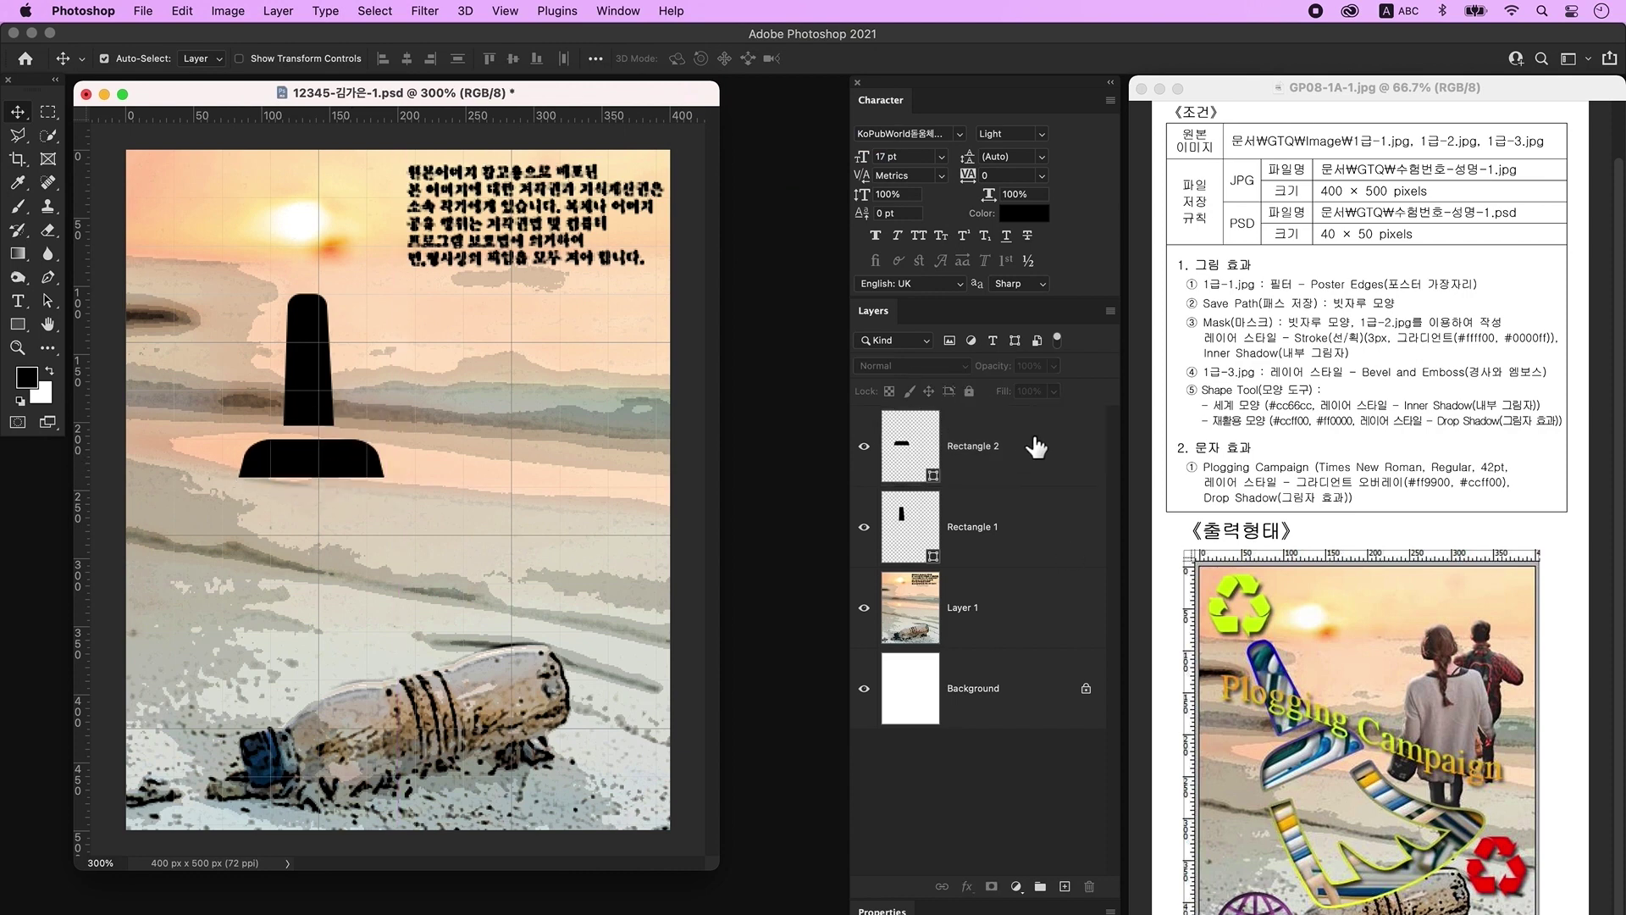
{"action": "left_click", "coordinate": [1033, 447]}
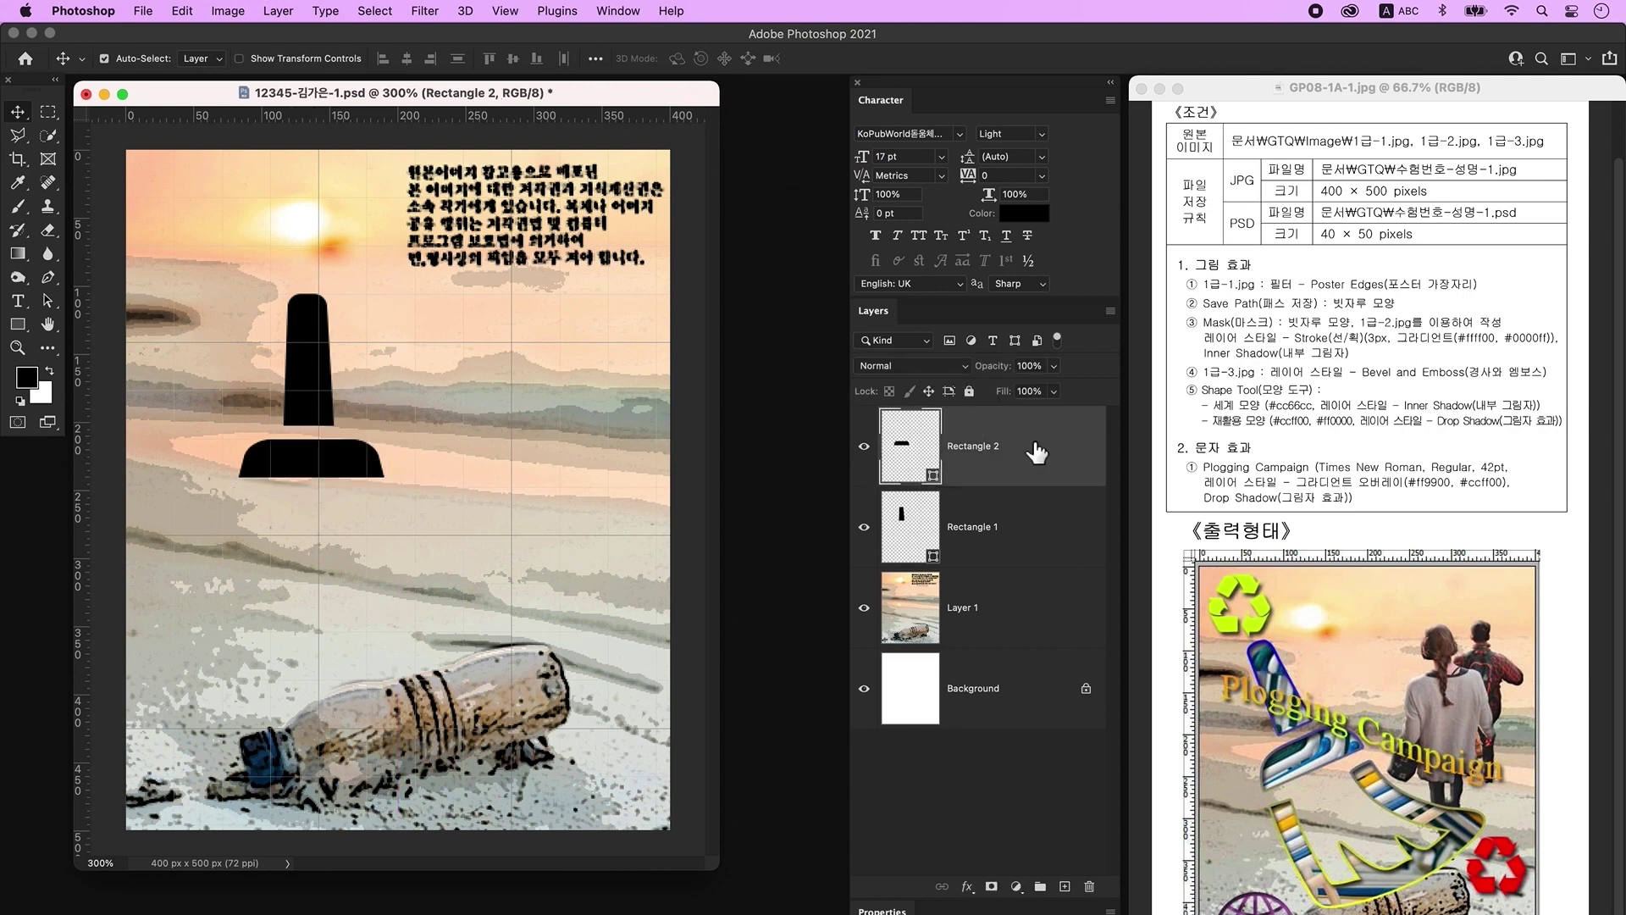
{"action": "left_click", "coordinate": [1032, 533], "text": "shift"}
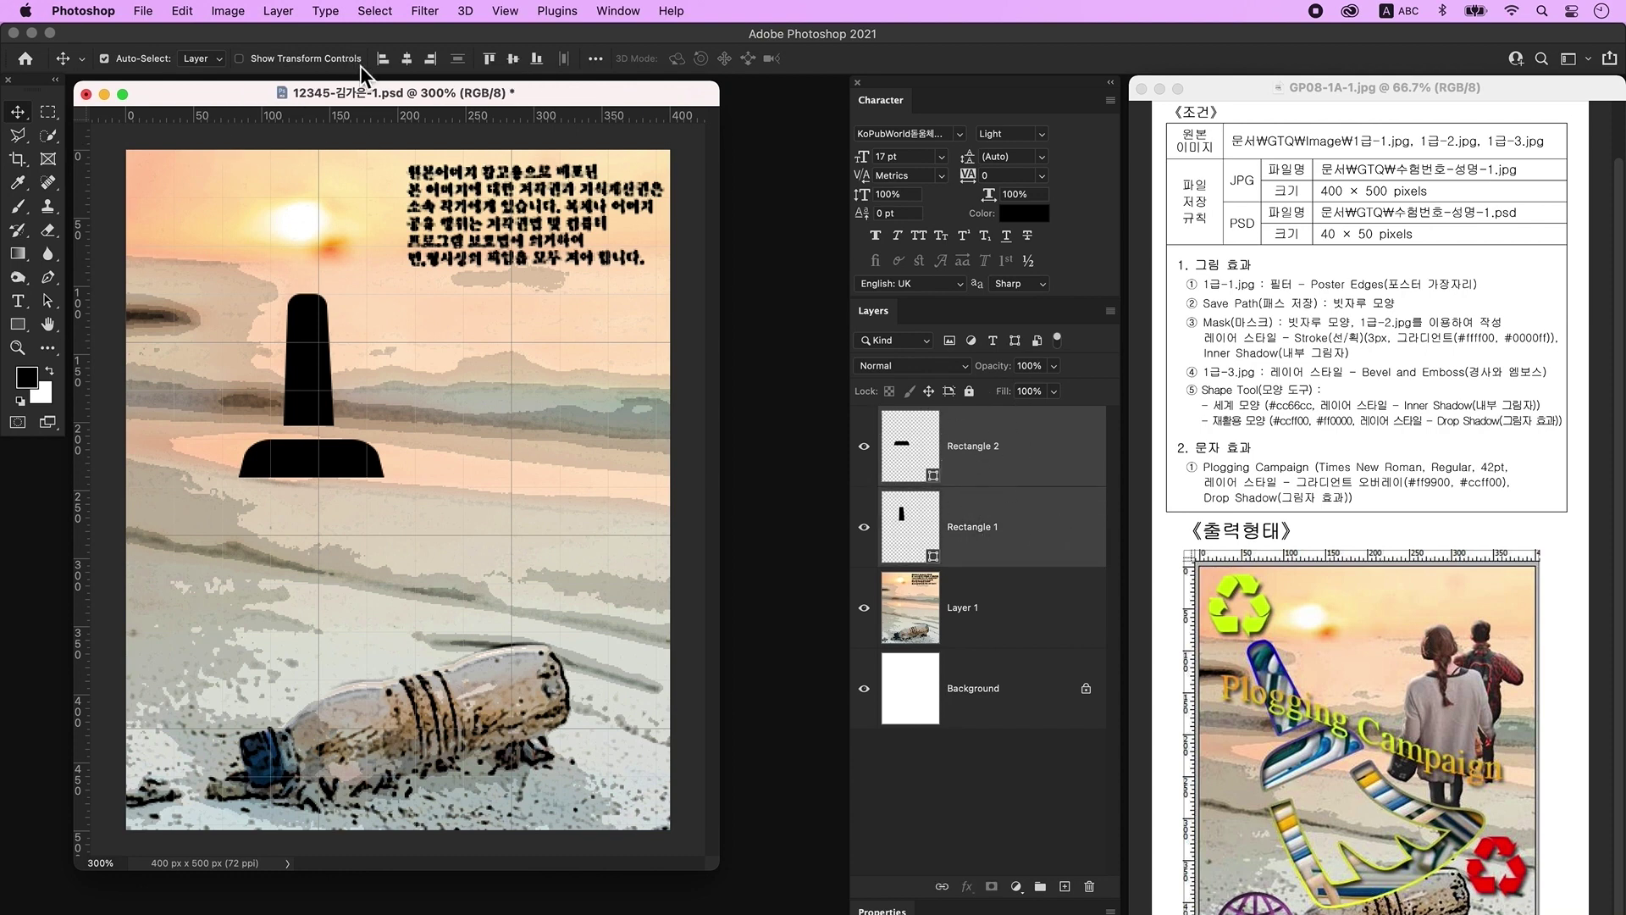
{"action": "left_click", "coordinate": [407, 60]}
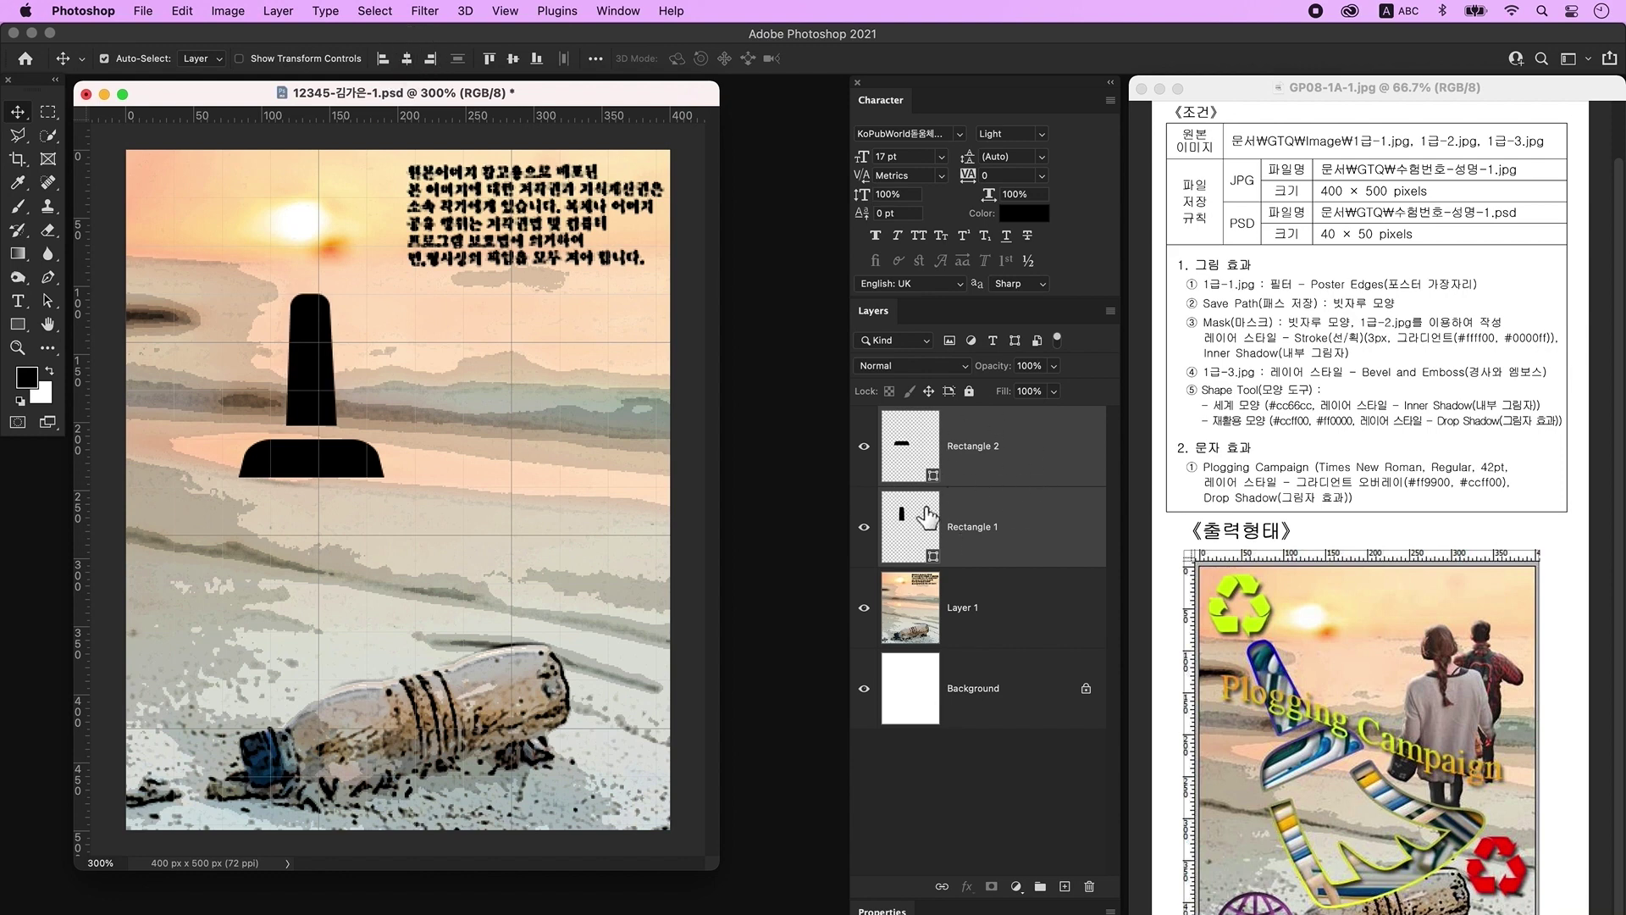
Rotate the handle and band together counterclockwise and move them up and to the left
{"action": "key", "text": "super+t"}
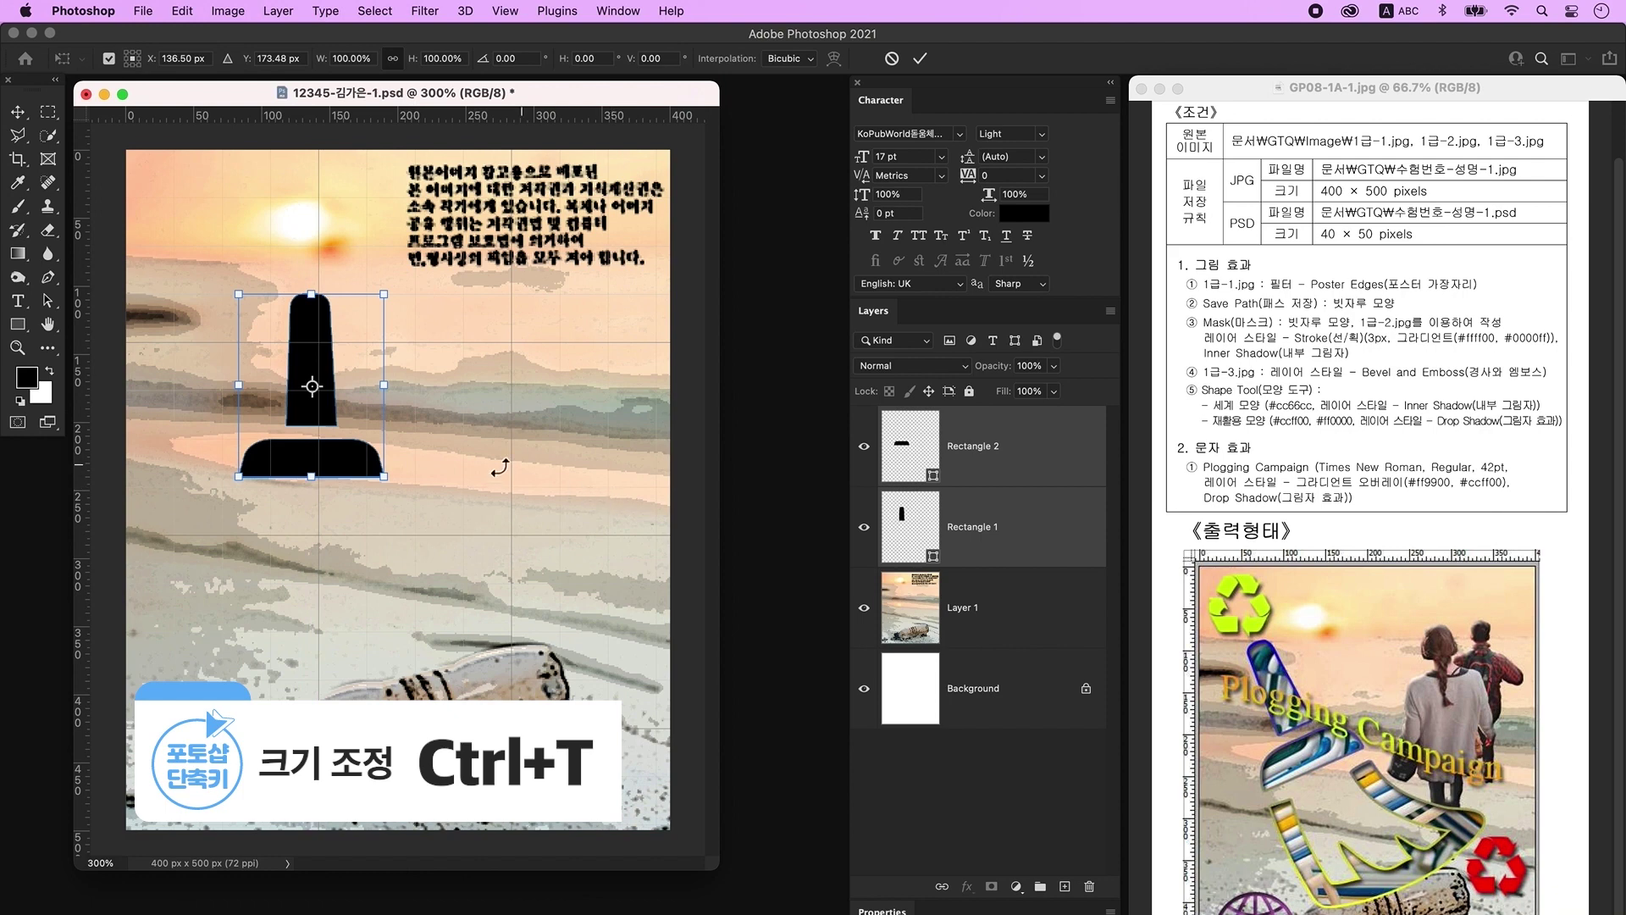
{"action": "left_click_drag", "start_coordinate": [415, 499], "coordinate": [464, 479]}
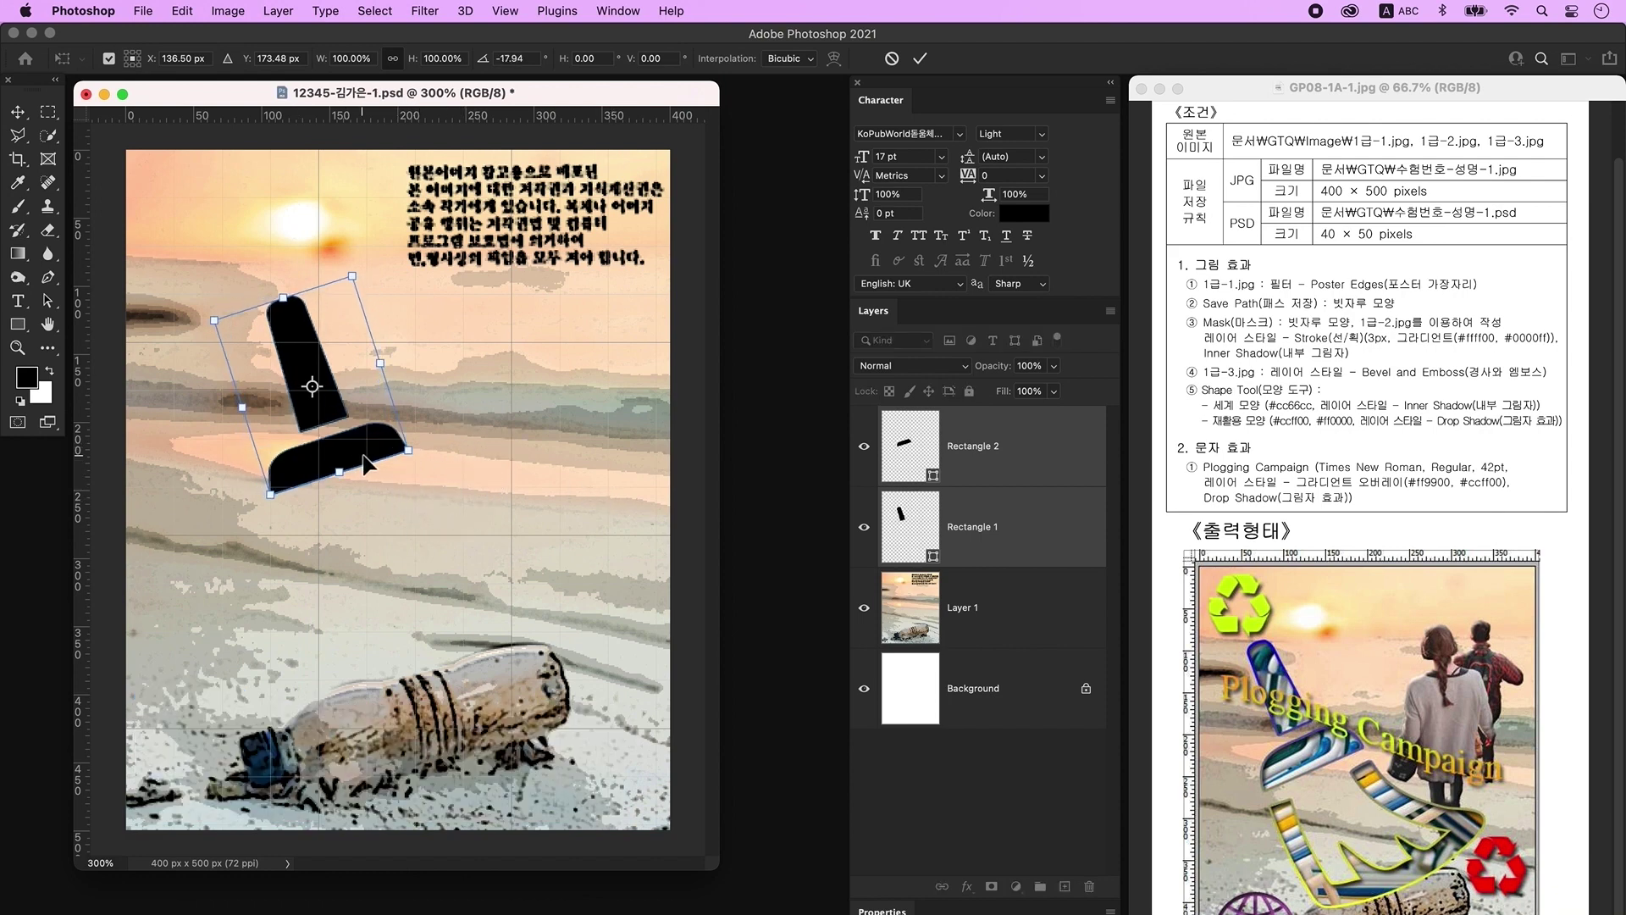
{"action": "left_click_drag", "start_coordinate": [342, 457], "coordinate": [415, 420]}
{"action": "key", "text": "Return"}
On a new layer, draw the curved broom head below the band as a closed Pen shape about 223 by 170 px
{"action": "left_click", "coordinate": [1038, 442]}
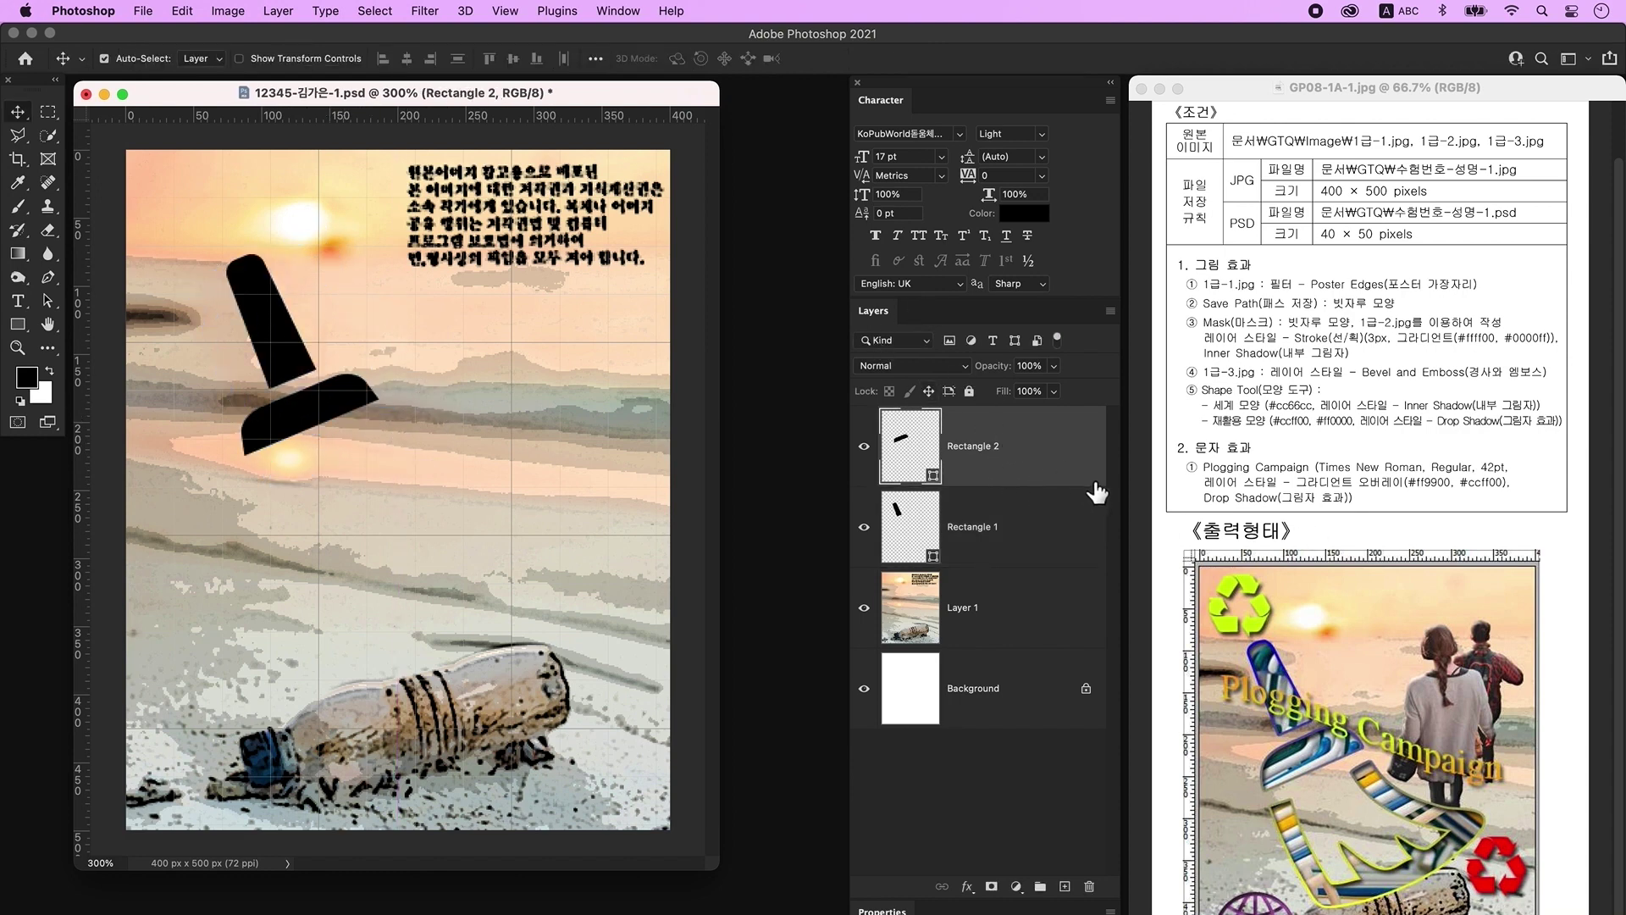
{"action": "left_click", "coordinate": [1065, 886]}
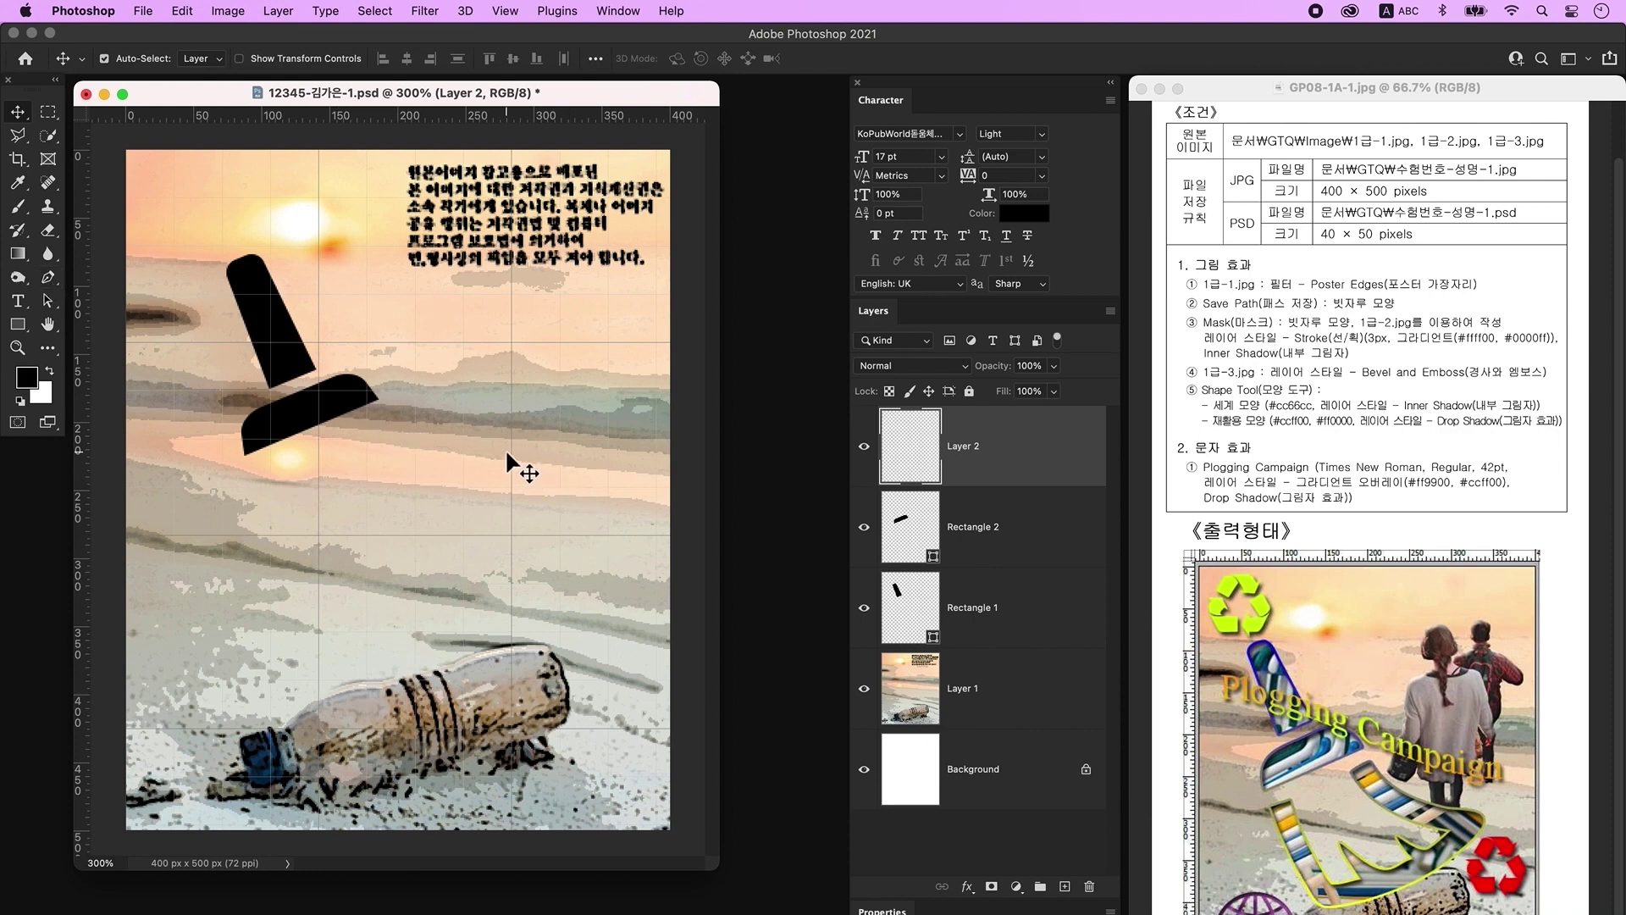
{"action": "left_click", "coordinate": [52, 280]}
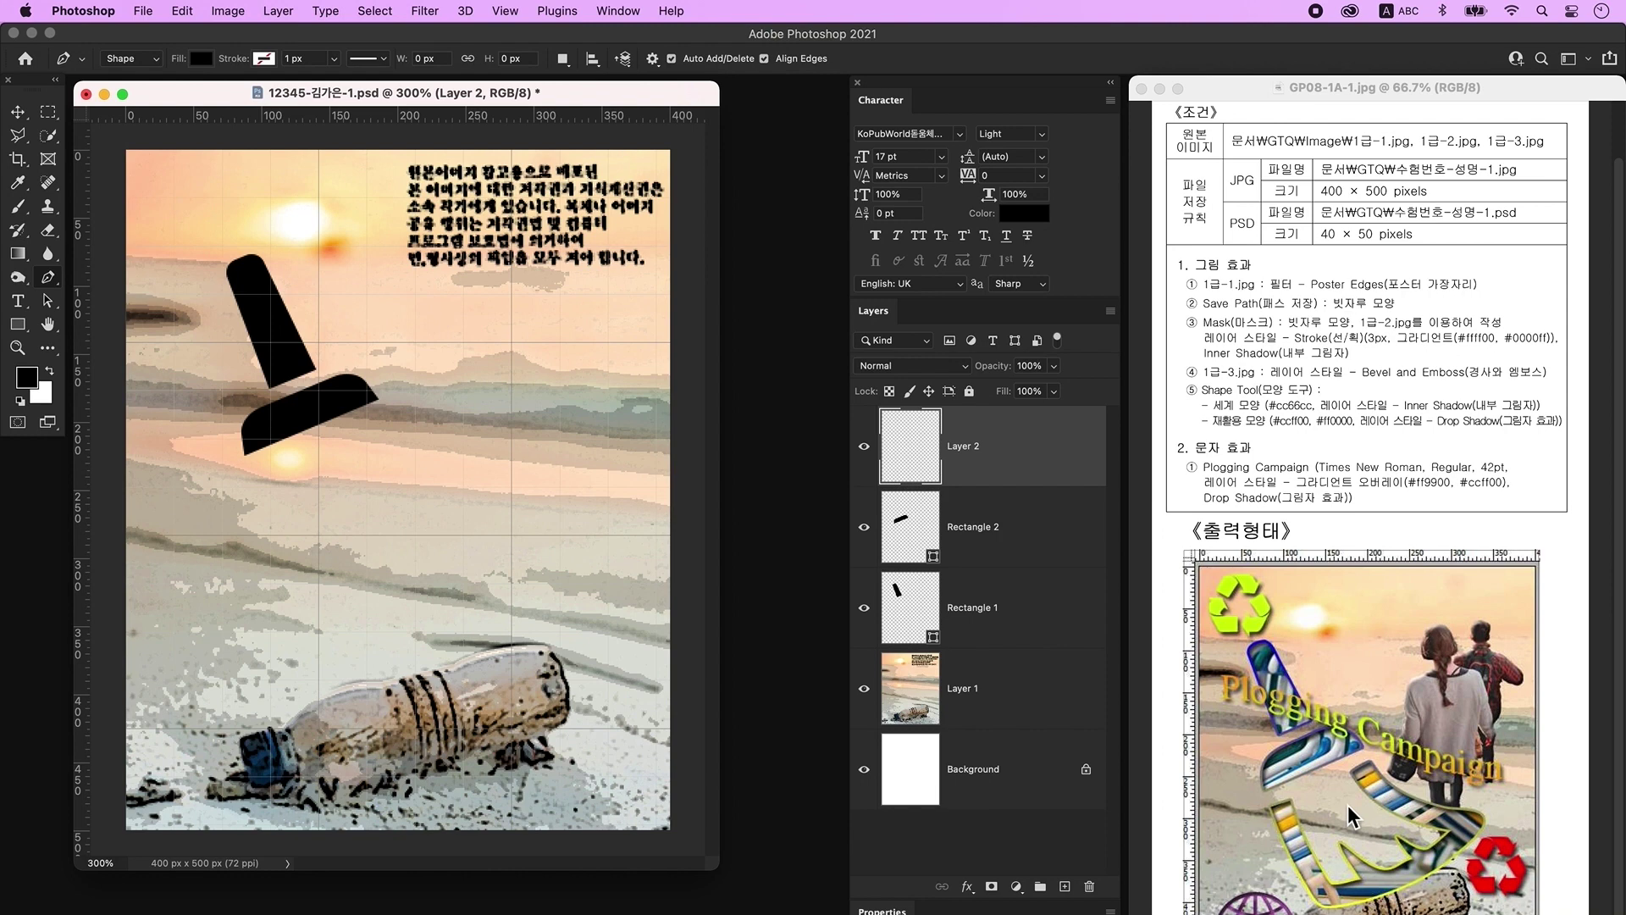
{"action": "left_click", "coordinate": [259, 474]}
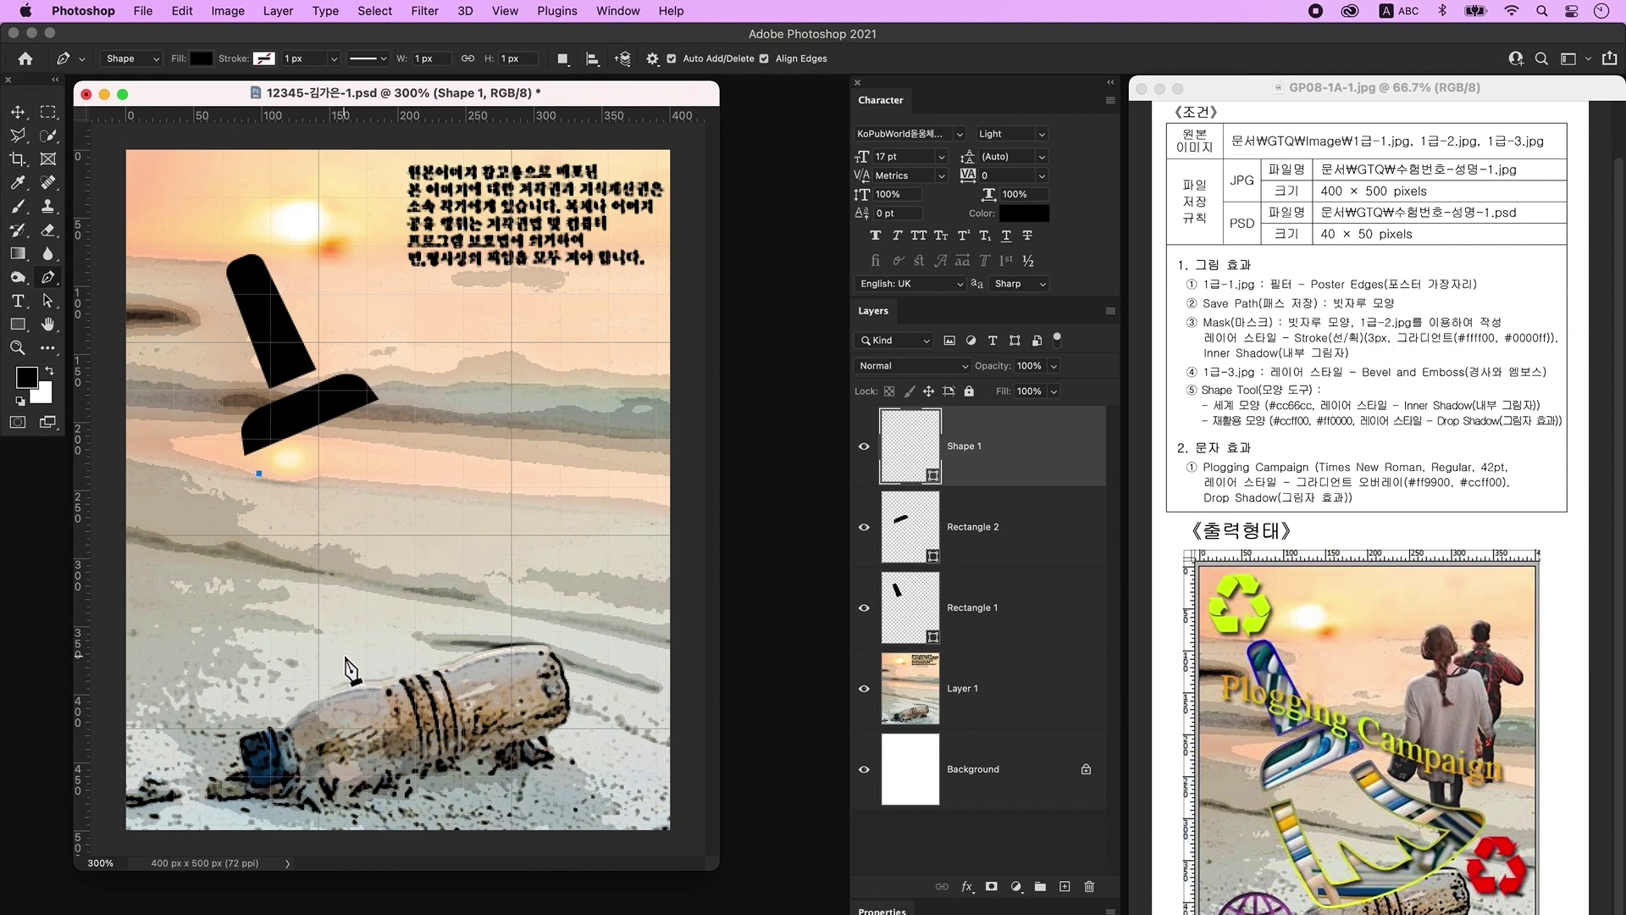
{"action": "left_click_drag", "start_coordinate": [346, 645], "coordinate": [587, 438]}
{"action": "left_click", "coordinate": [511, 487]}
{"action": "left_click_drag", "start_coordinate": [388, 412], "coordinate": [382, 363]}
{"action": "left_click", "coordinate": [259, 473]}
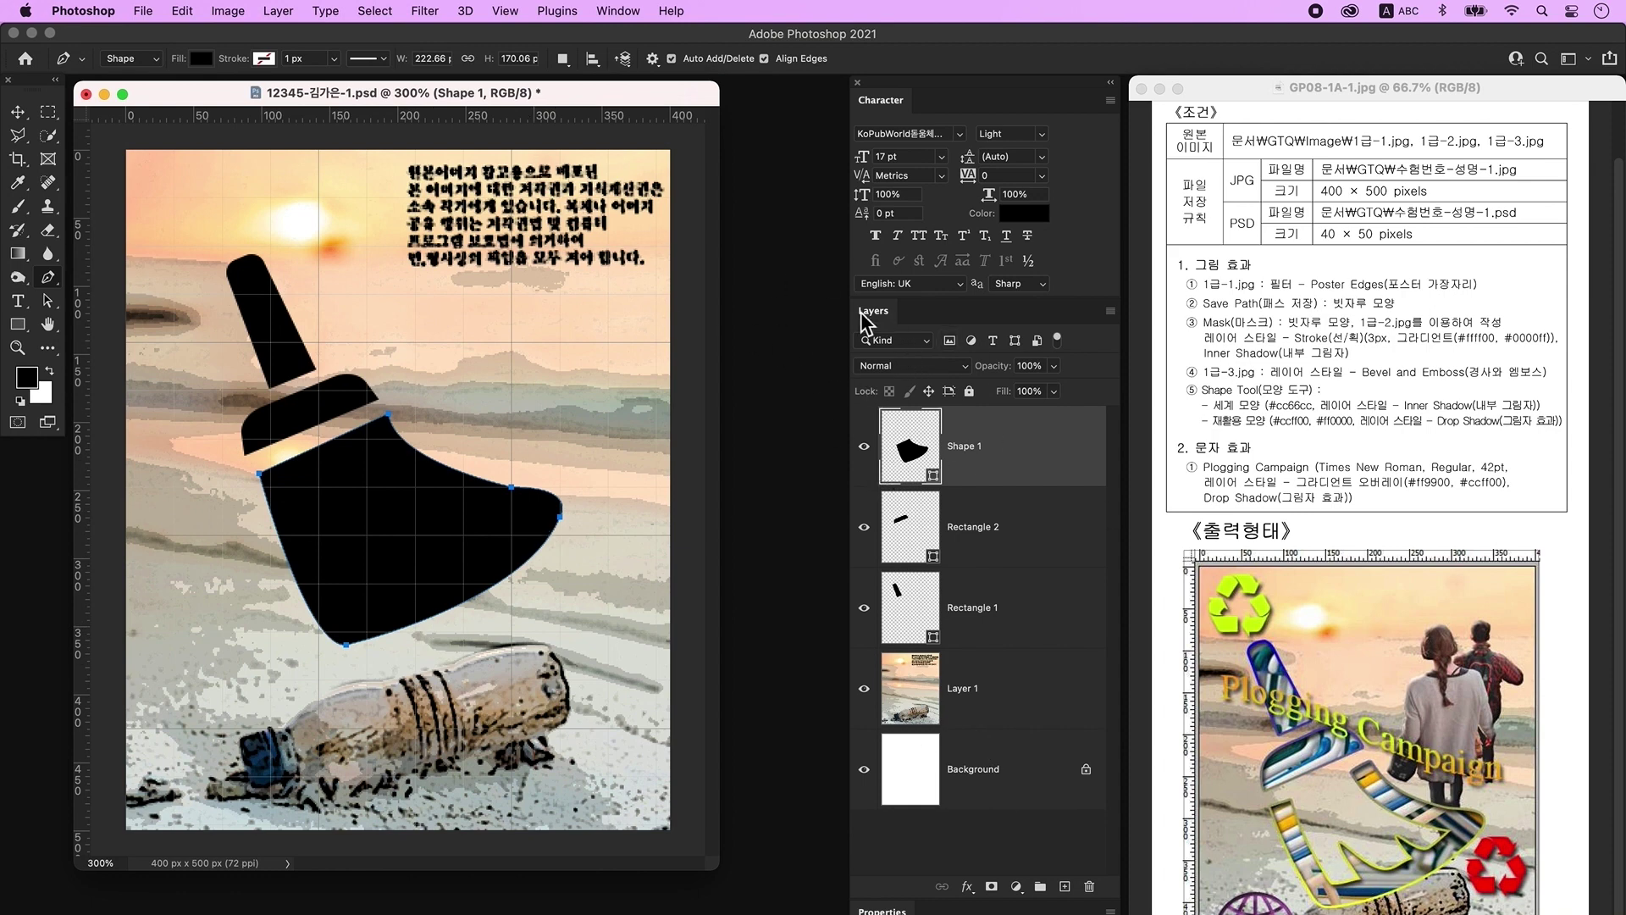
On a new layer, draw a closed blue Pen shape about 164 px wide with a jagged lower edge over the broom head
{"action": "left_click", "coordinate": [1065, 887]}
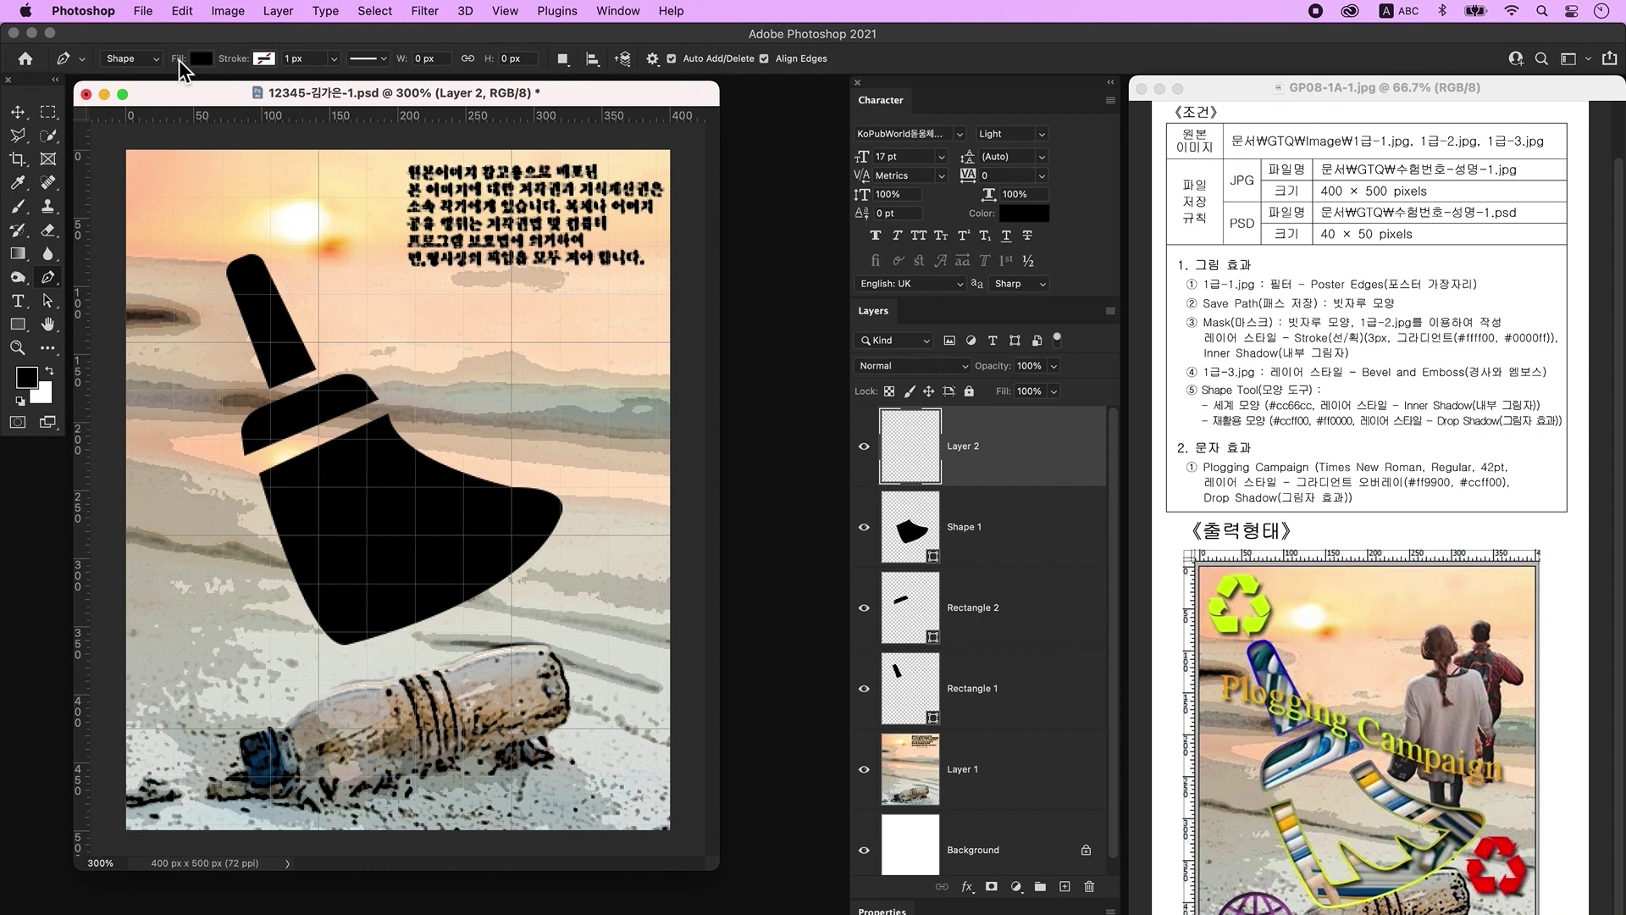
{"action": "left_click", "coordinate": [202, 58]}
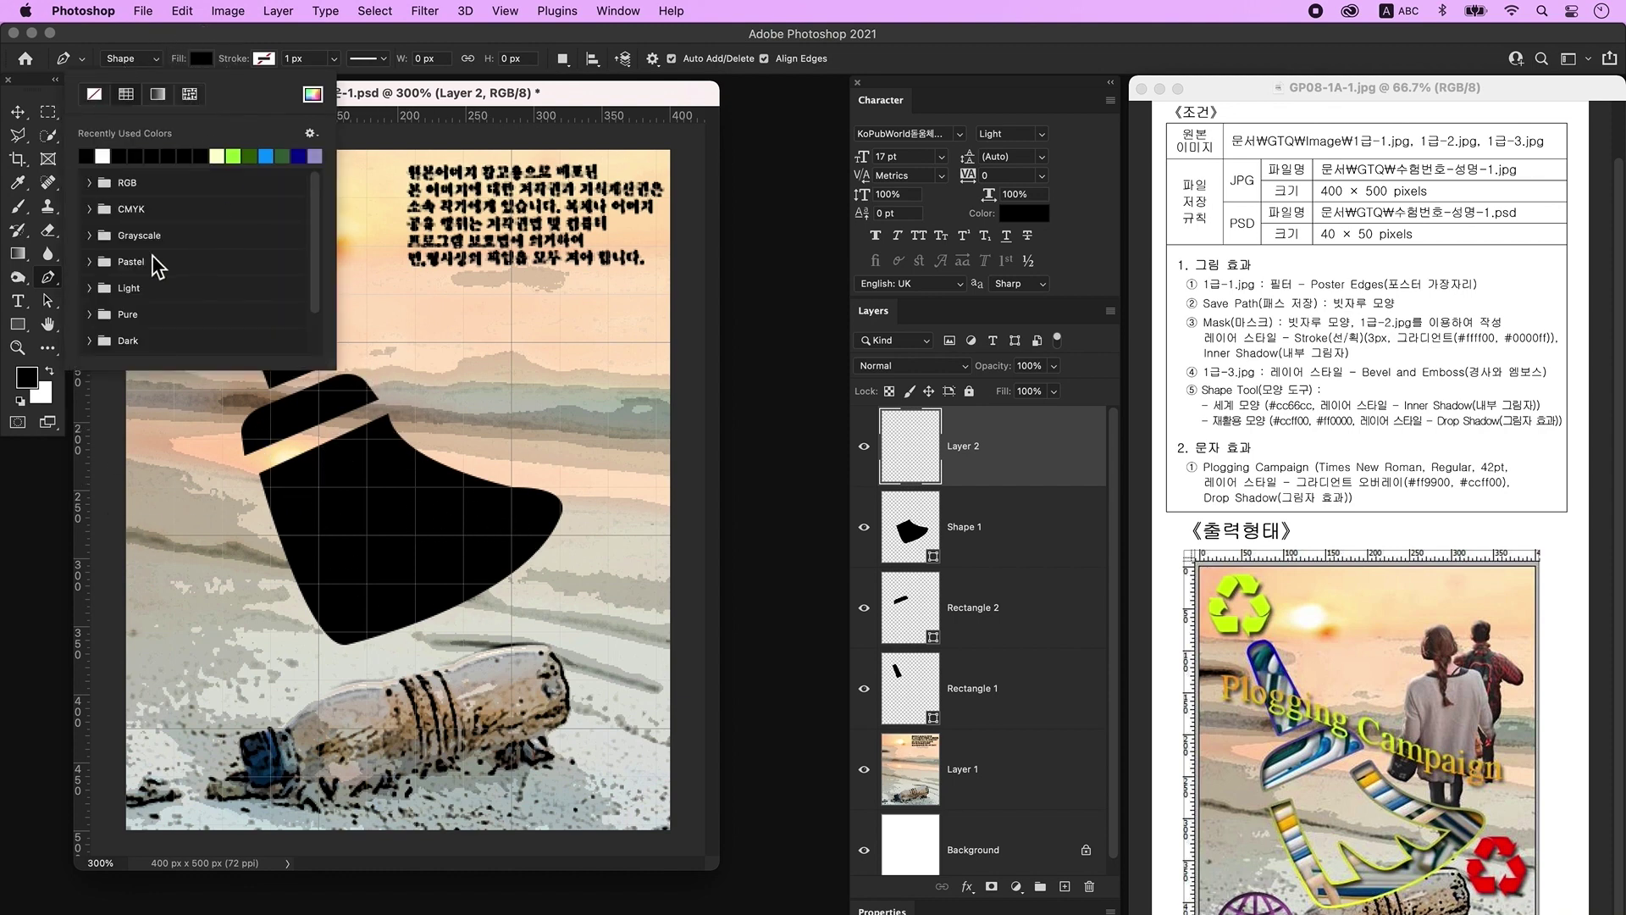
{"action": "left_click", "coordinate": [266, 156]}
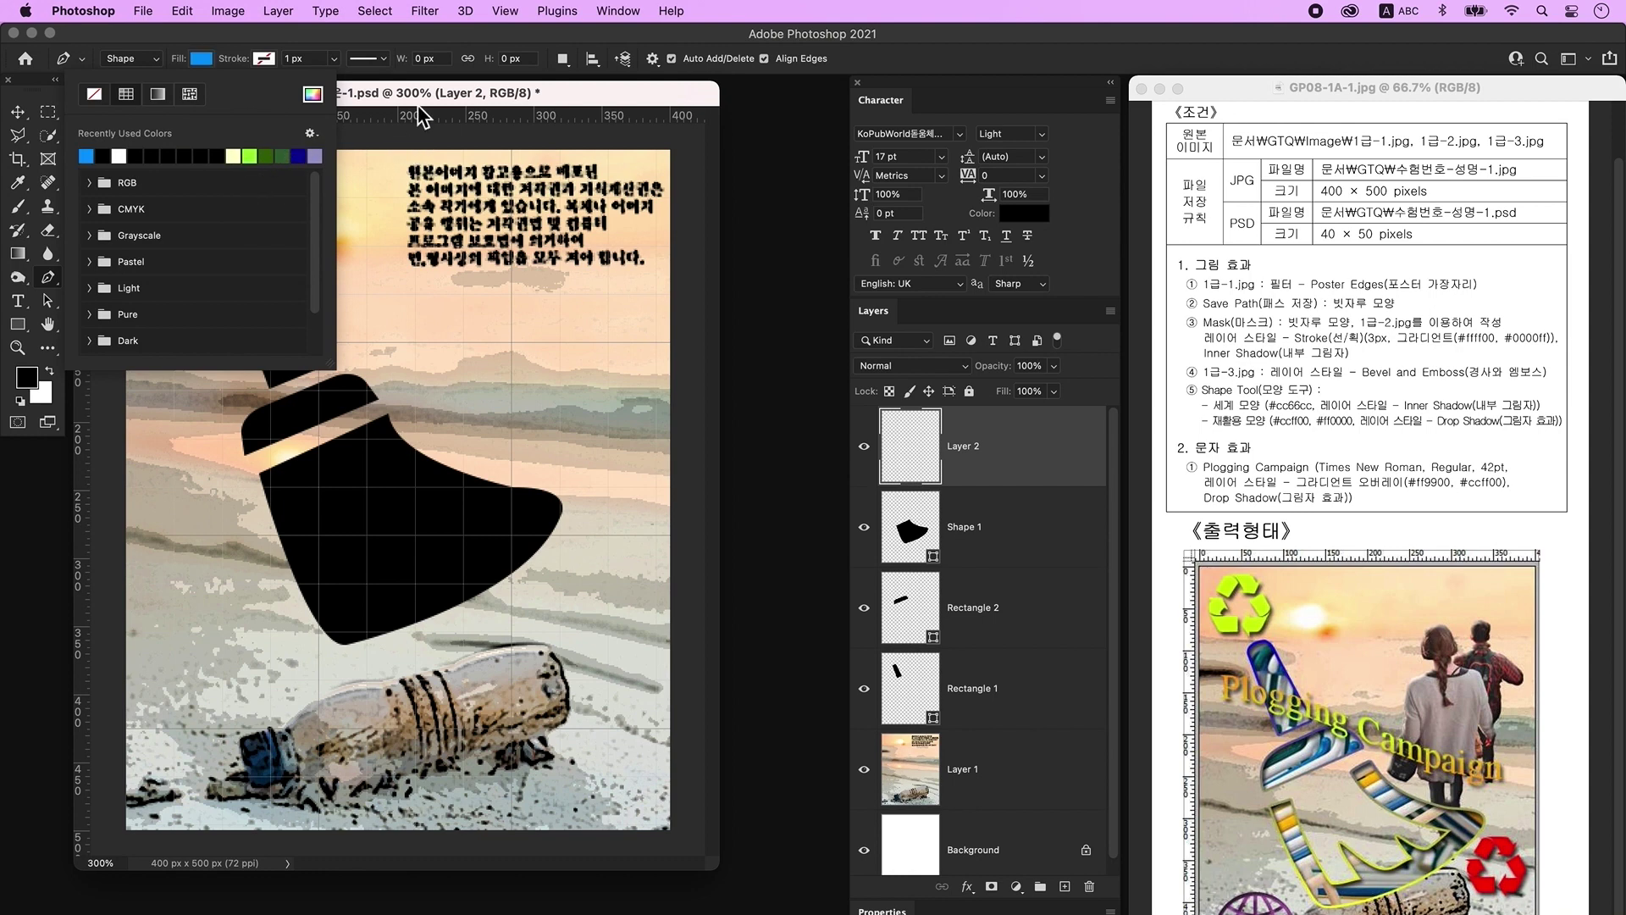
{"action": "left_click", "coordinate": [349, 498]}
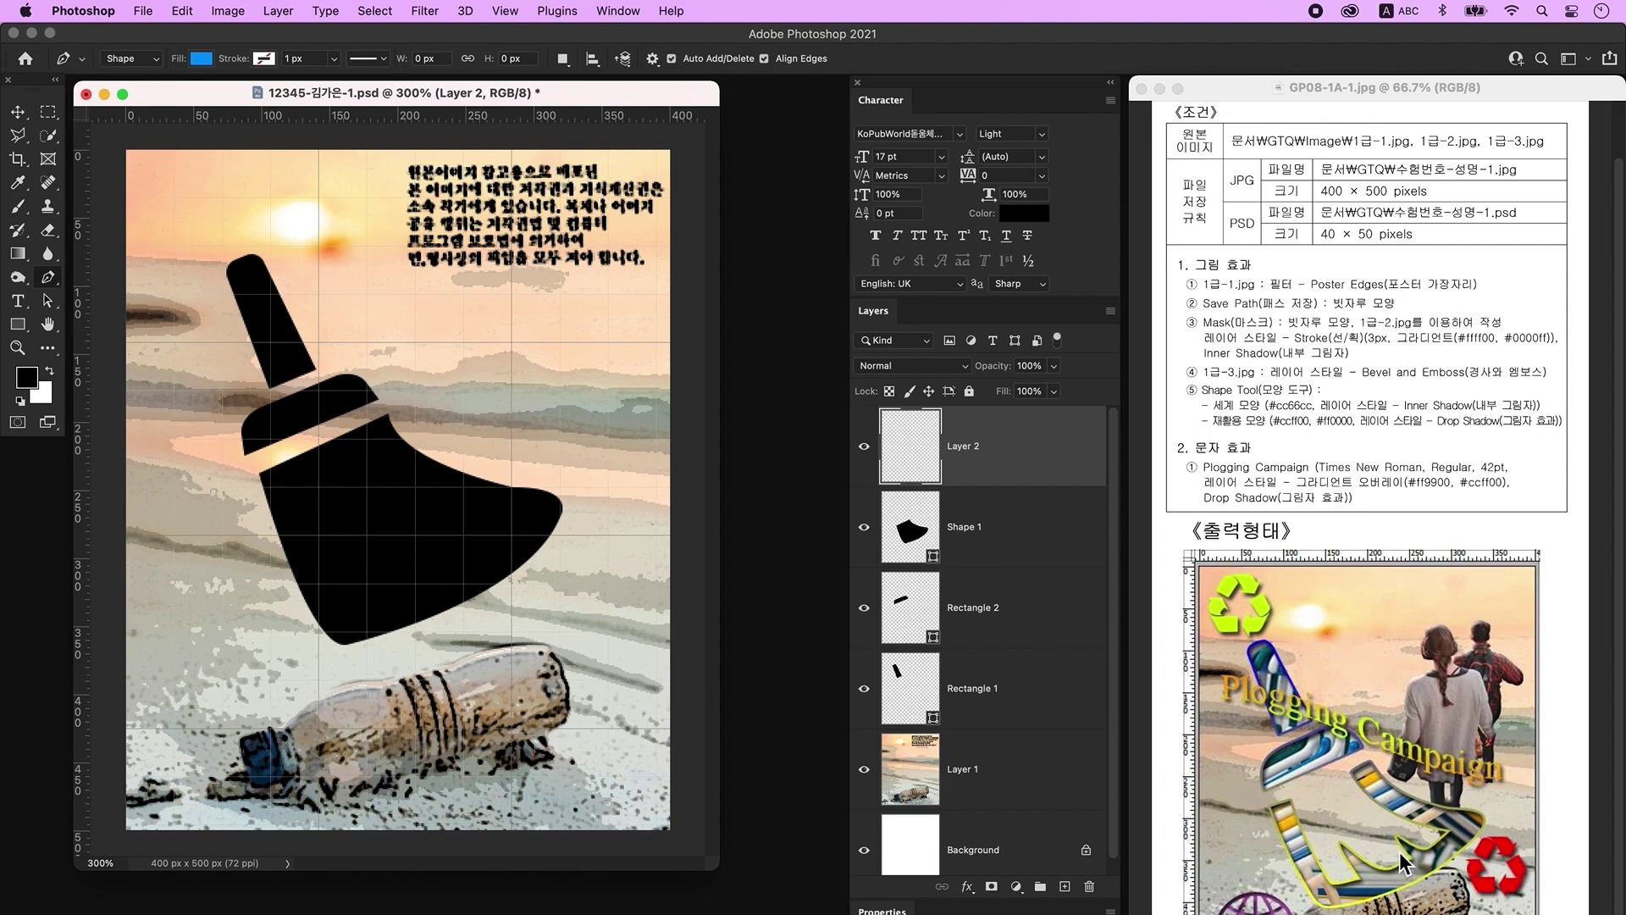
{"action": "left_click", "coordinate": [288, 455]}
{"action": "left_click", "coordinate": [353, 583]}
{"action": "left_click", "coordinate": [397, 583]}
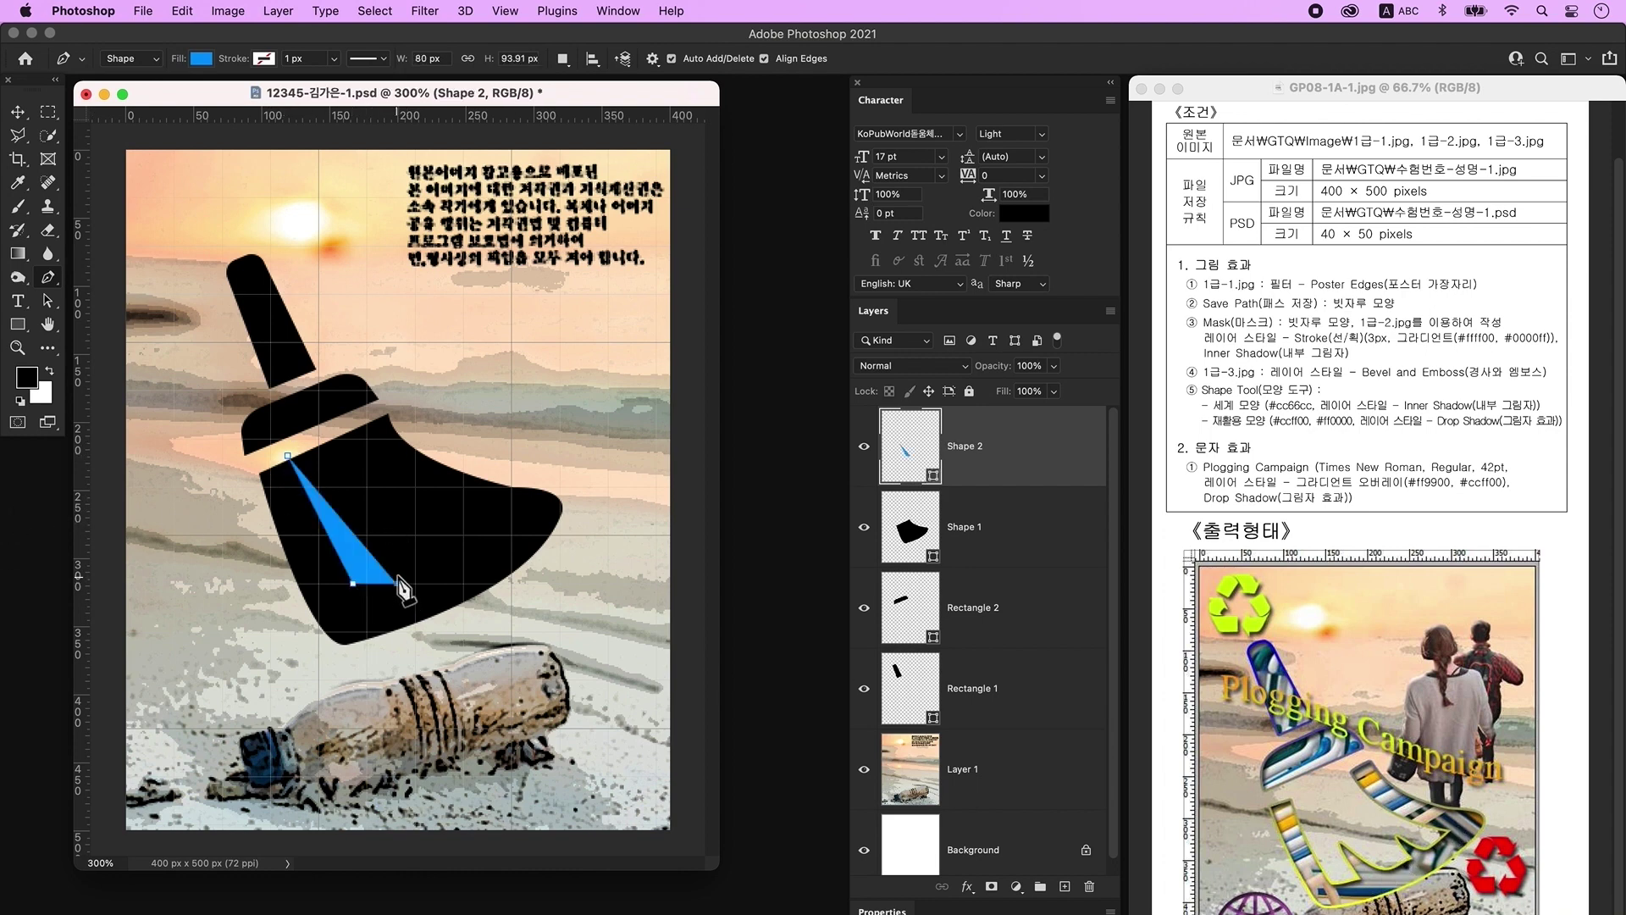
{"action": "left_click", "coordinate": [442, 583], "text": "alt"}
{"action": "left_click_drag", "start_coordinate": [442, 583], "coordinate": [512, 536]}
{"action": "left_click", "coordinate": [463, 574]}
{"action": "left_click", "coordinate": [444, 536]}
{"action": "left_click", "coordinate": [487, 560], "text": "alt"}
{"action": "left_click", "coordinate": [511, 524]}
{"action": "left_click_drag", "start_coordinate": [349, 419], "coordinate": [339, 353]}
{"action": "left_click", "coordinate": [349, 418], "text": "alt"}
{"action": "left_click", "coordinate": [288, 456]}
Reshape the jagged lower edge of the blue shape by moving its anchor points, making it about 172 by 134 px
{"action": "left_click_drag", "start_coordinate": [353, 583], "coordinate": [354, 593]}
{"action": "left_click", "coordinate": [397, 583], "text": "super"}
{"action": "key", "text": "a"}
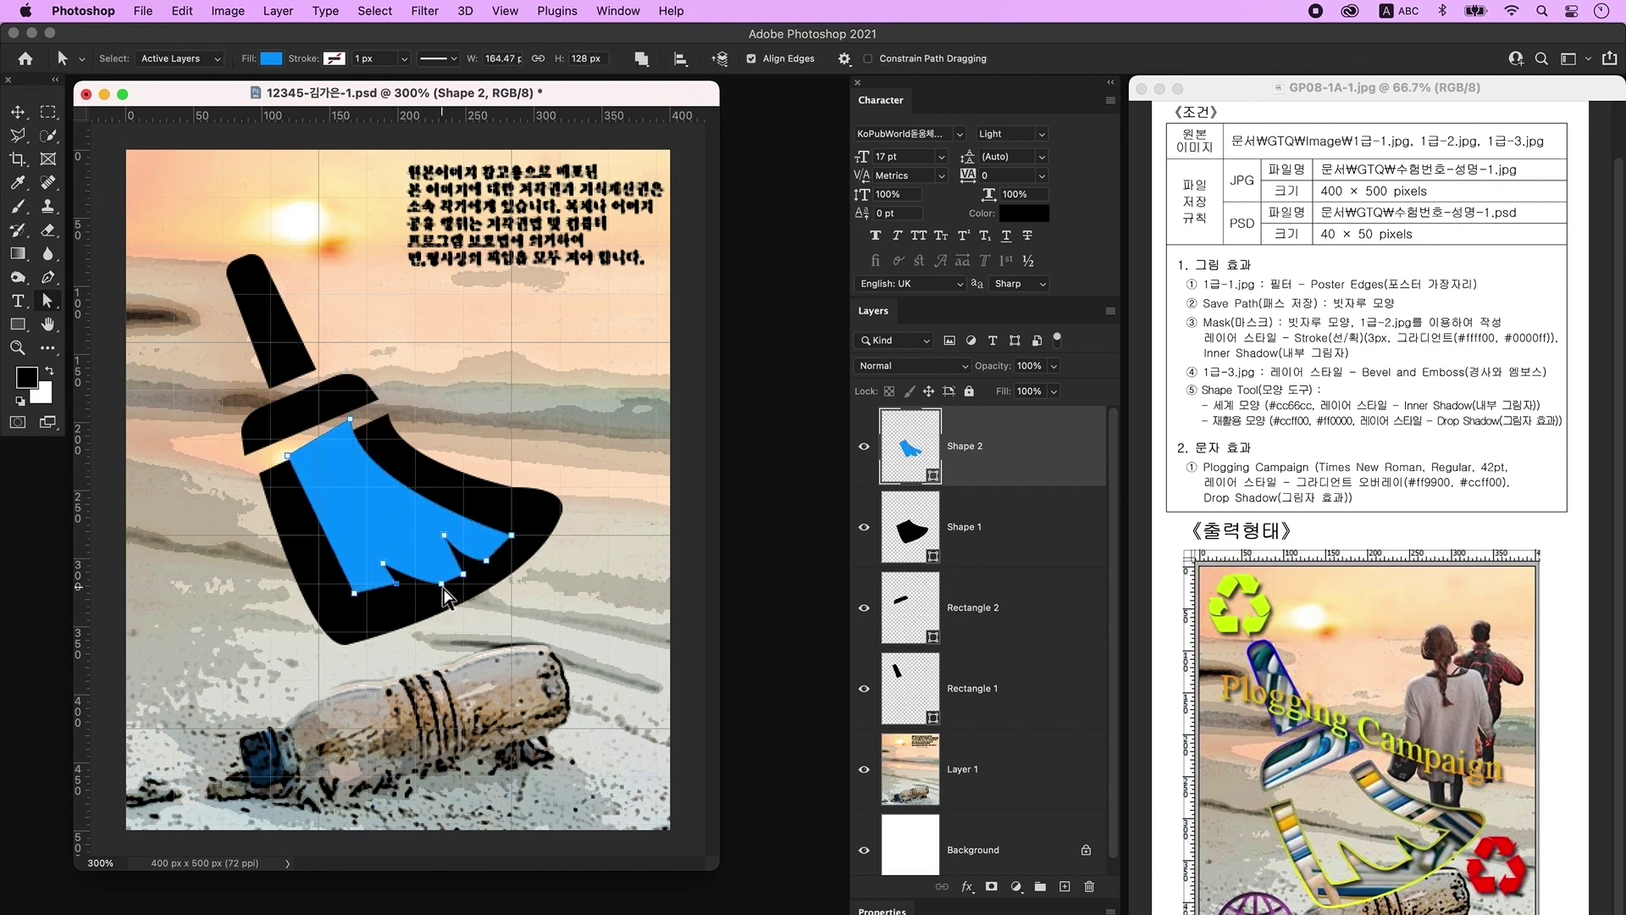
{"action": "left_click_drag", "start_coordinate": [442, 584], "coordinate": [513, 526]}
{"action": "left_click_drag", "start_coordinate": [384, 564], "coordinate": [361, 603]}
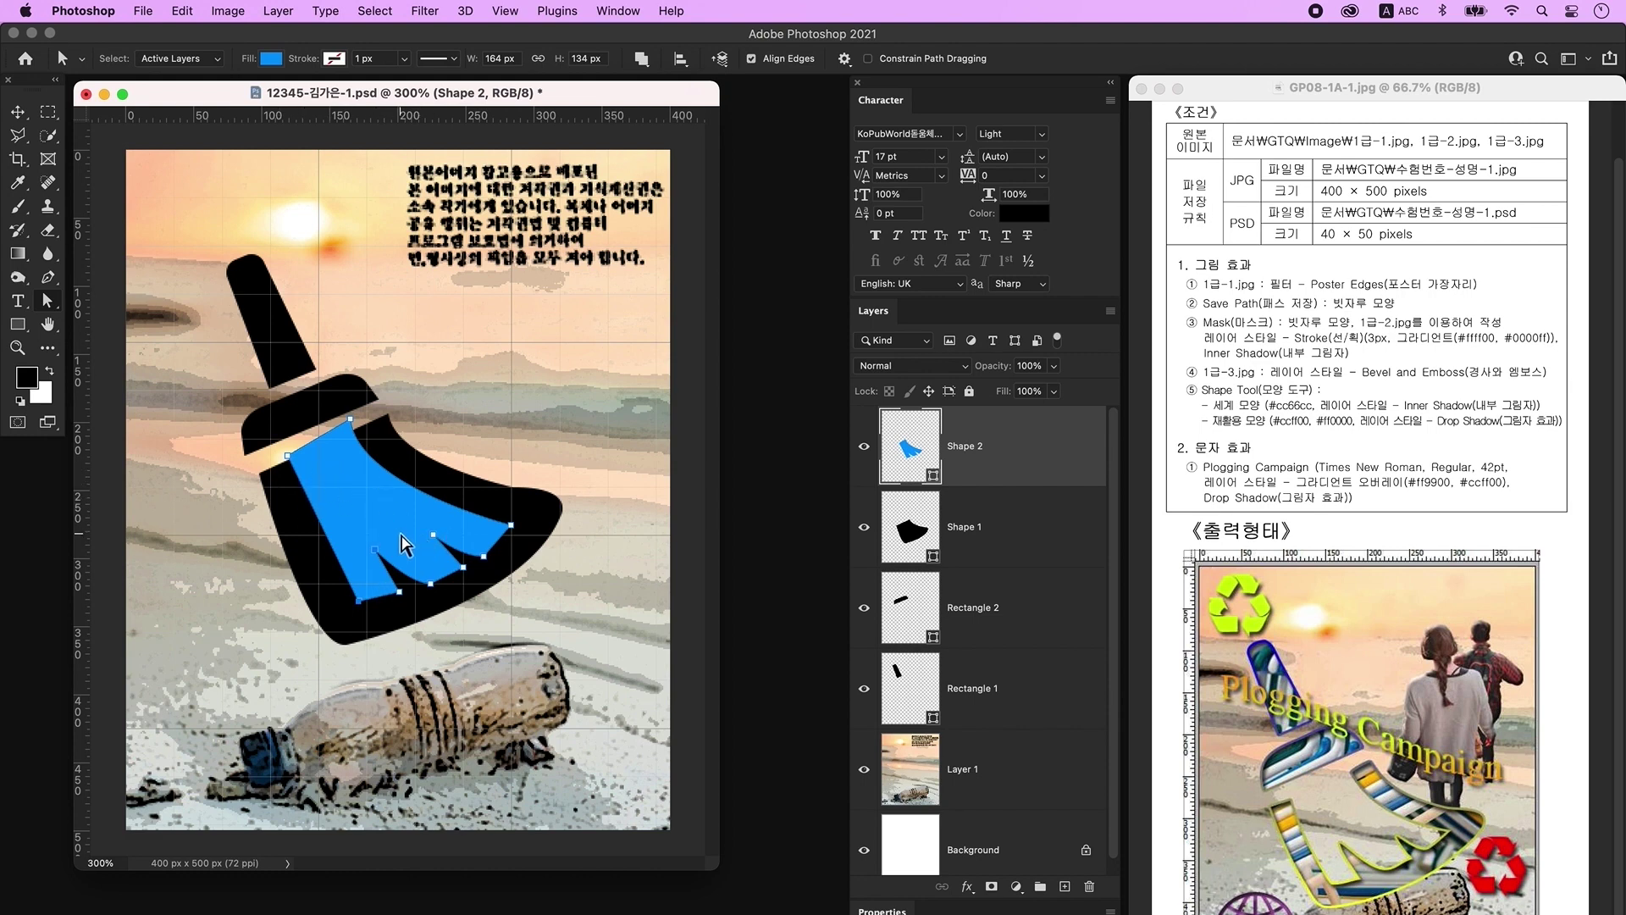
{"action": "left_click", "coordinate": [433, 535]}
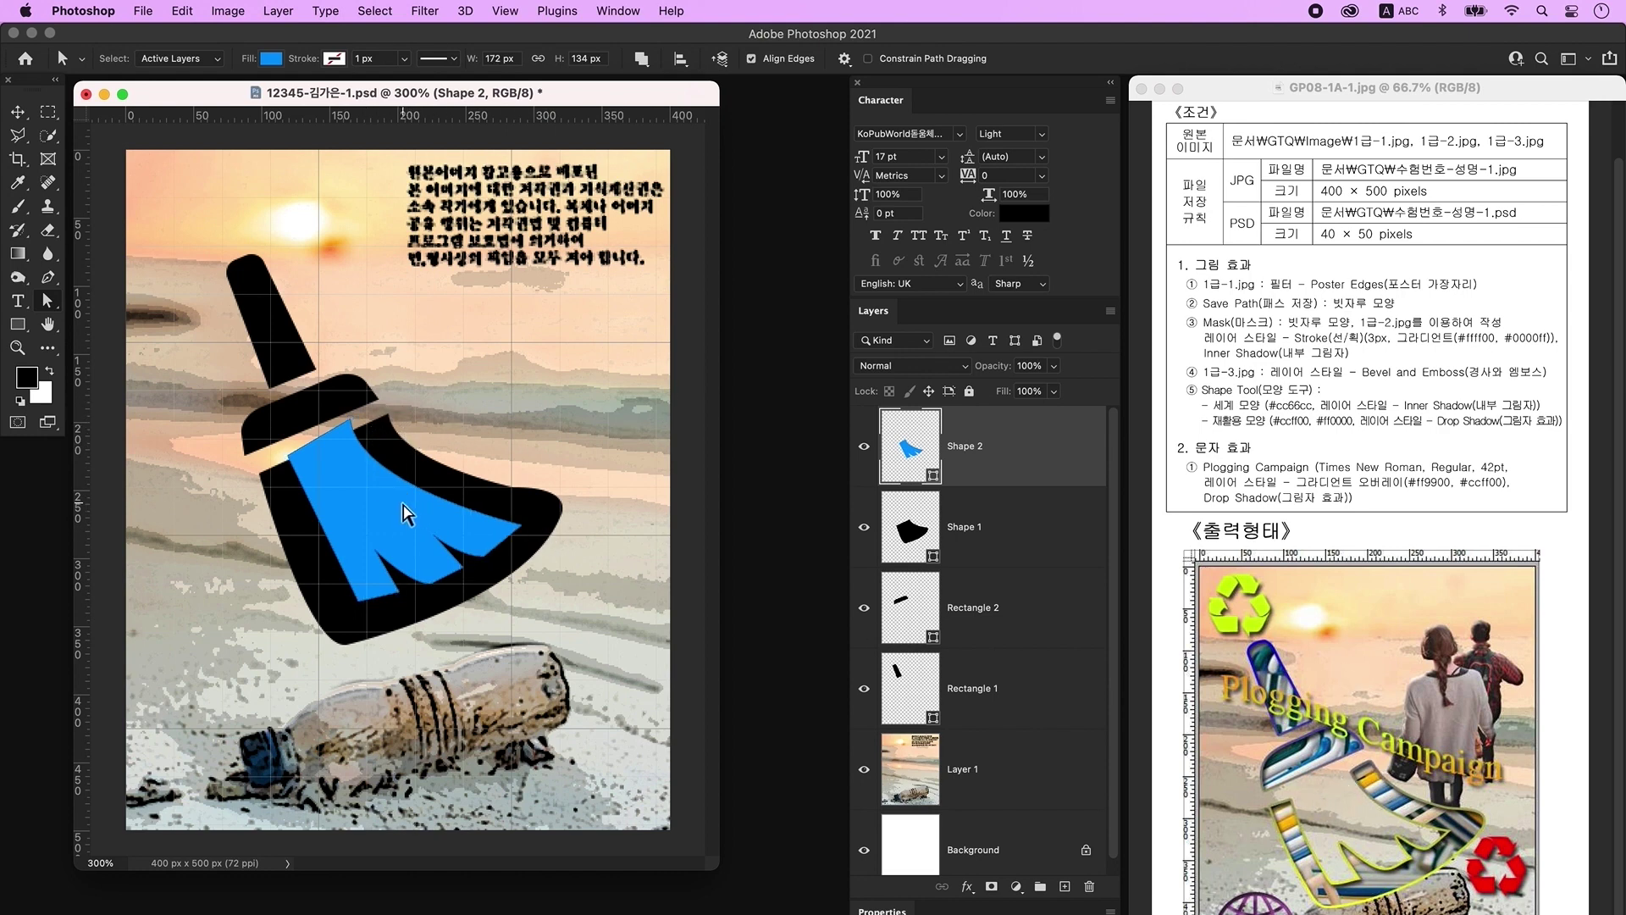
Cut the blue shape out of the broom head with Subtract Front Shape, merging both layers and their shape components
{"action": "left_click", "coordinate": [386, 524]}
{"action": "left_click", "coordinate": [643, 65]}
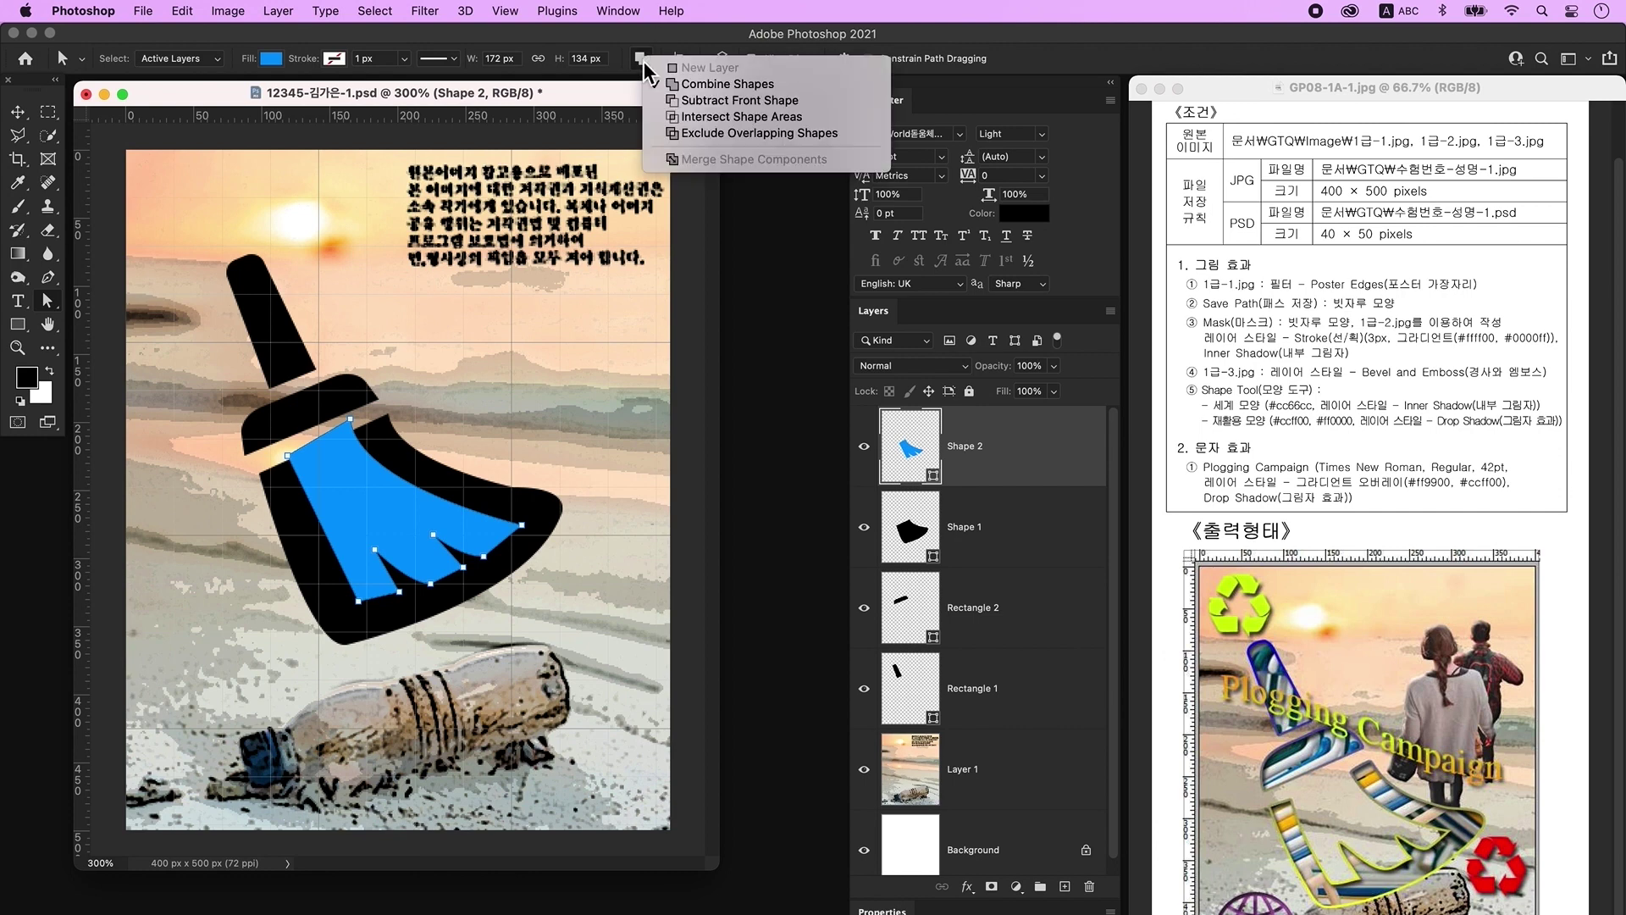
{"action": "left_click", "coordinate": [730, 105]}
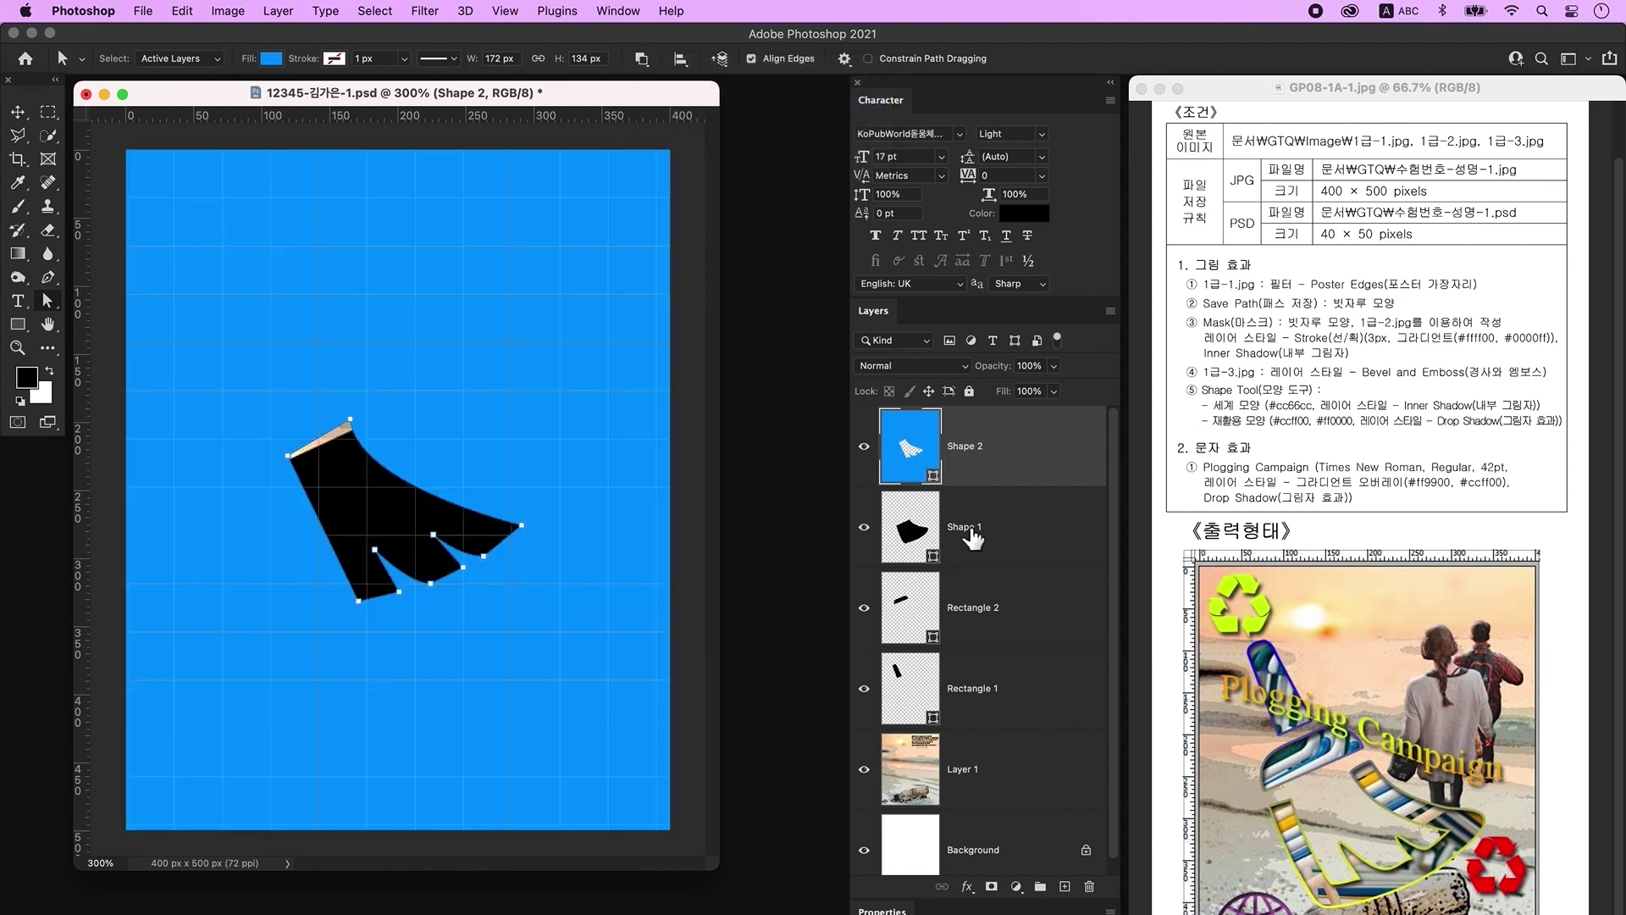
{"action": "left_click", "coordinate": [1013, 542], "text": "shift"}
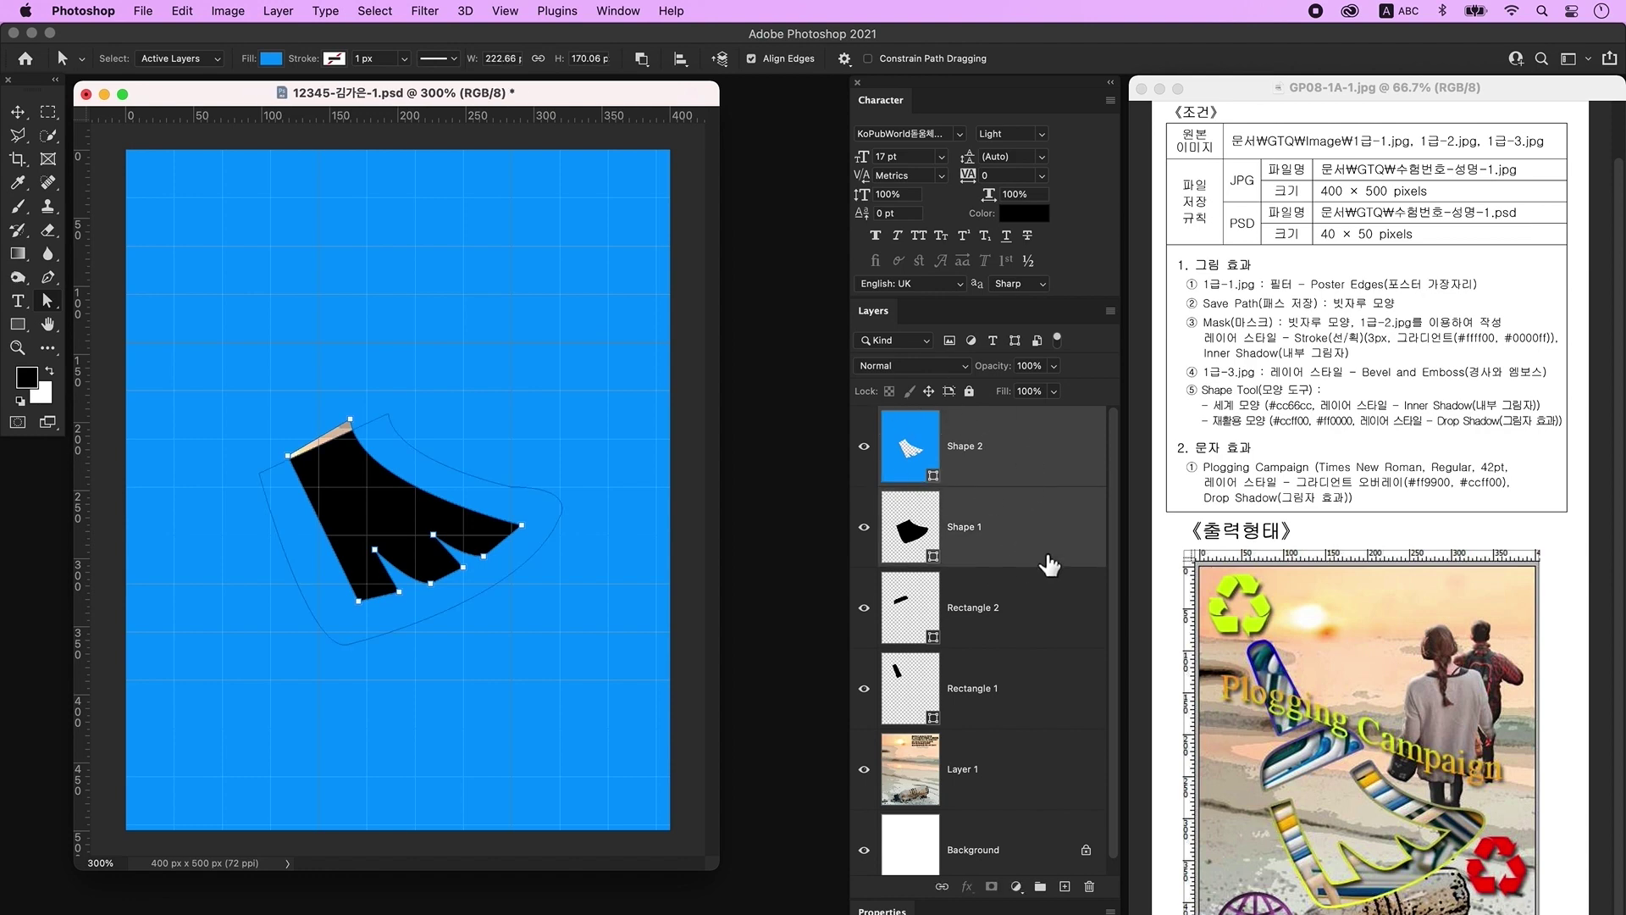
{"action": "right_click", "coordinate": [1036, 466]}
{"action": "left_click", "coordinate": [1148, 730]}
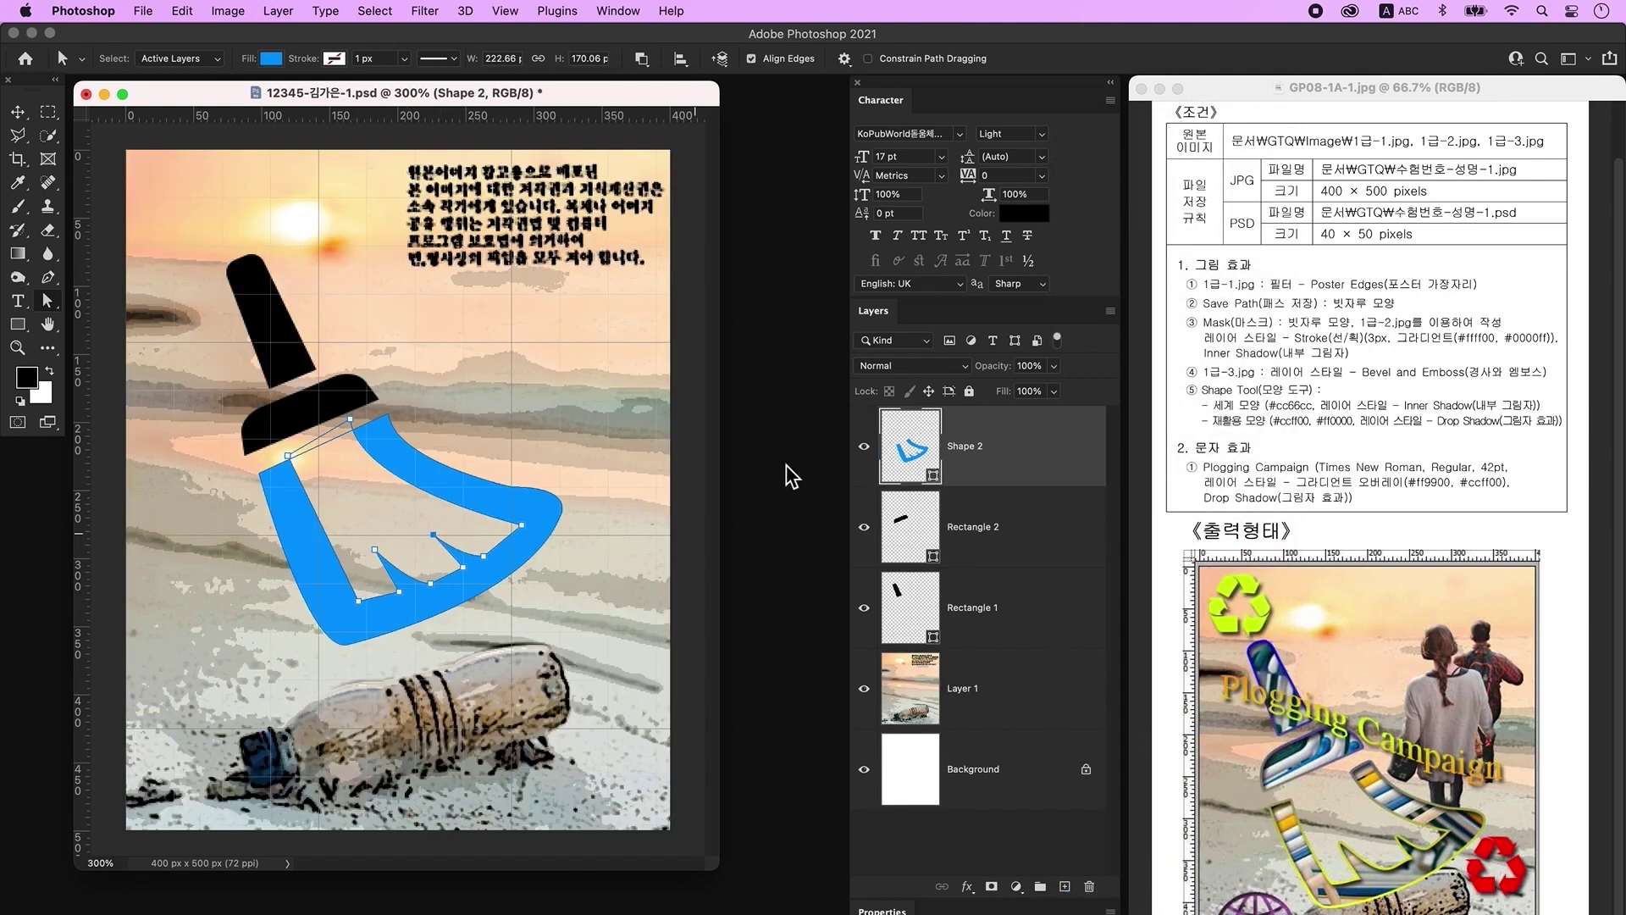
{"action": "left_click", "coordinate": [642, 60]}
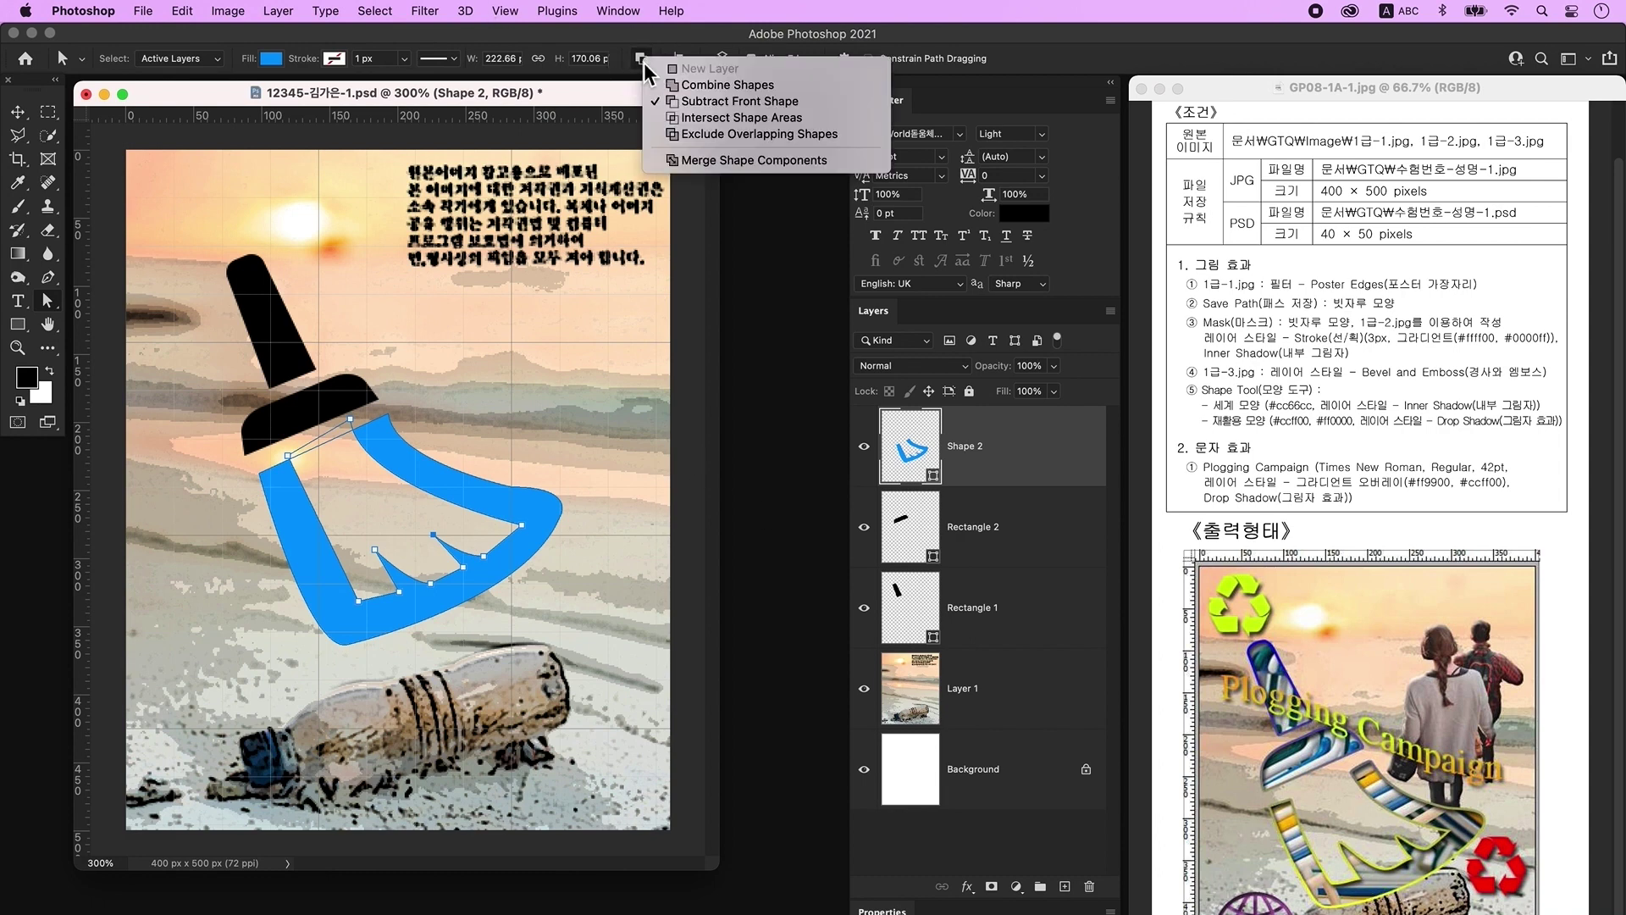
{"action": "left_click", "coordinate": [702, 161]}
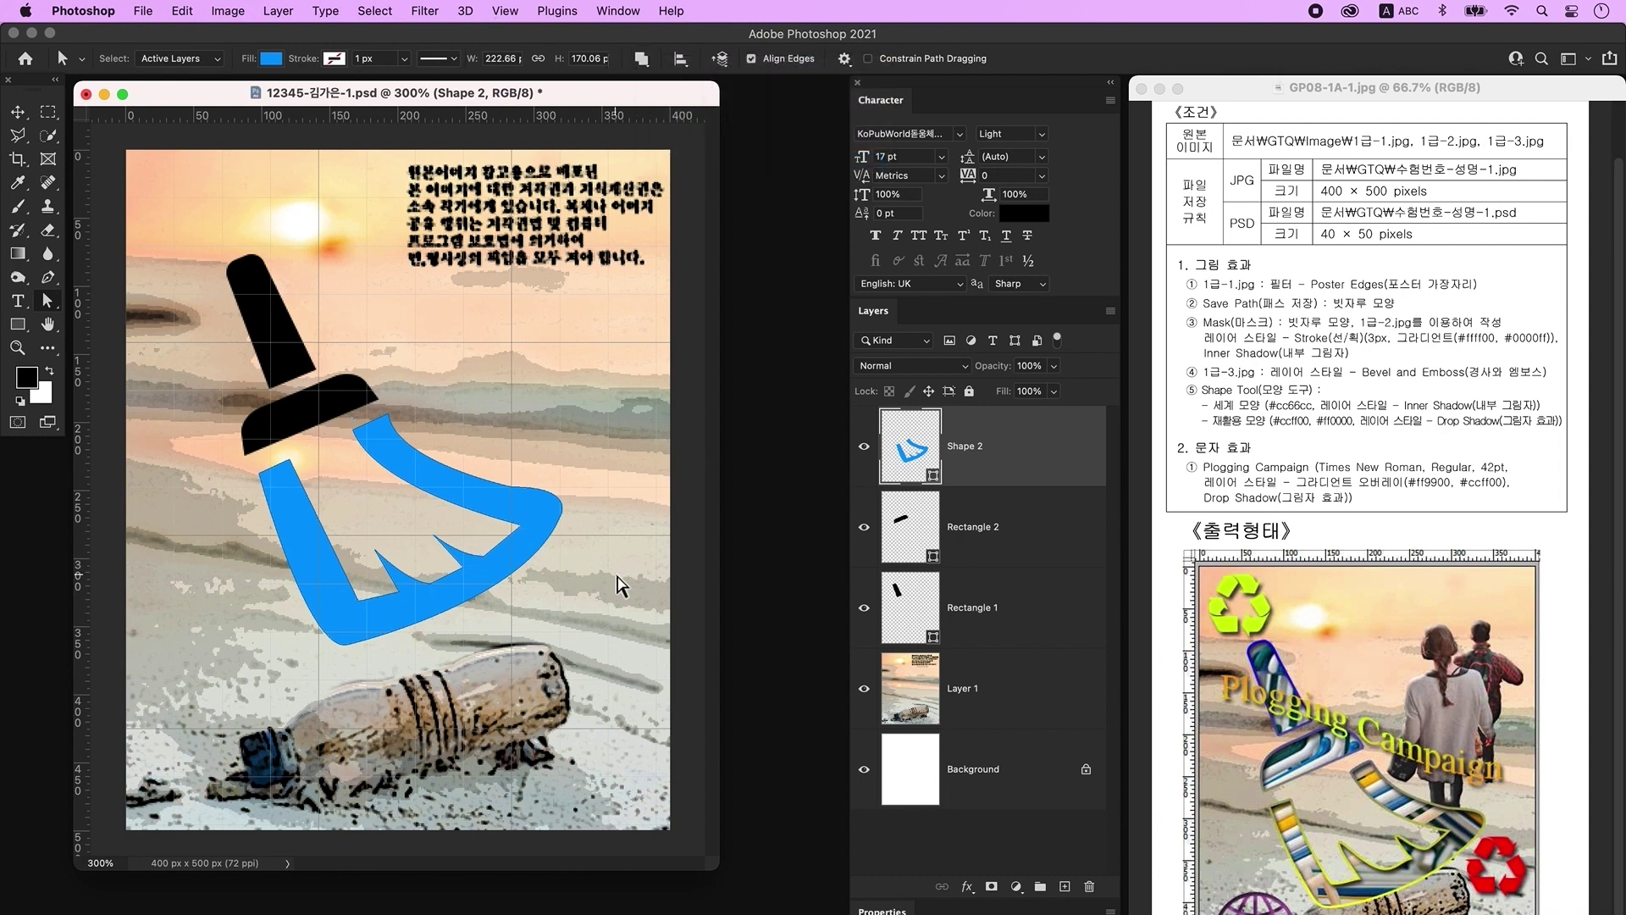
{"action": "key", "text": "v"}
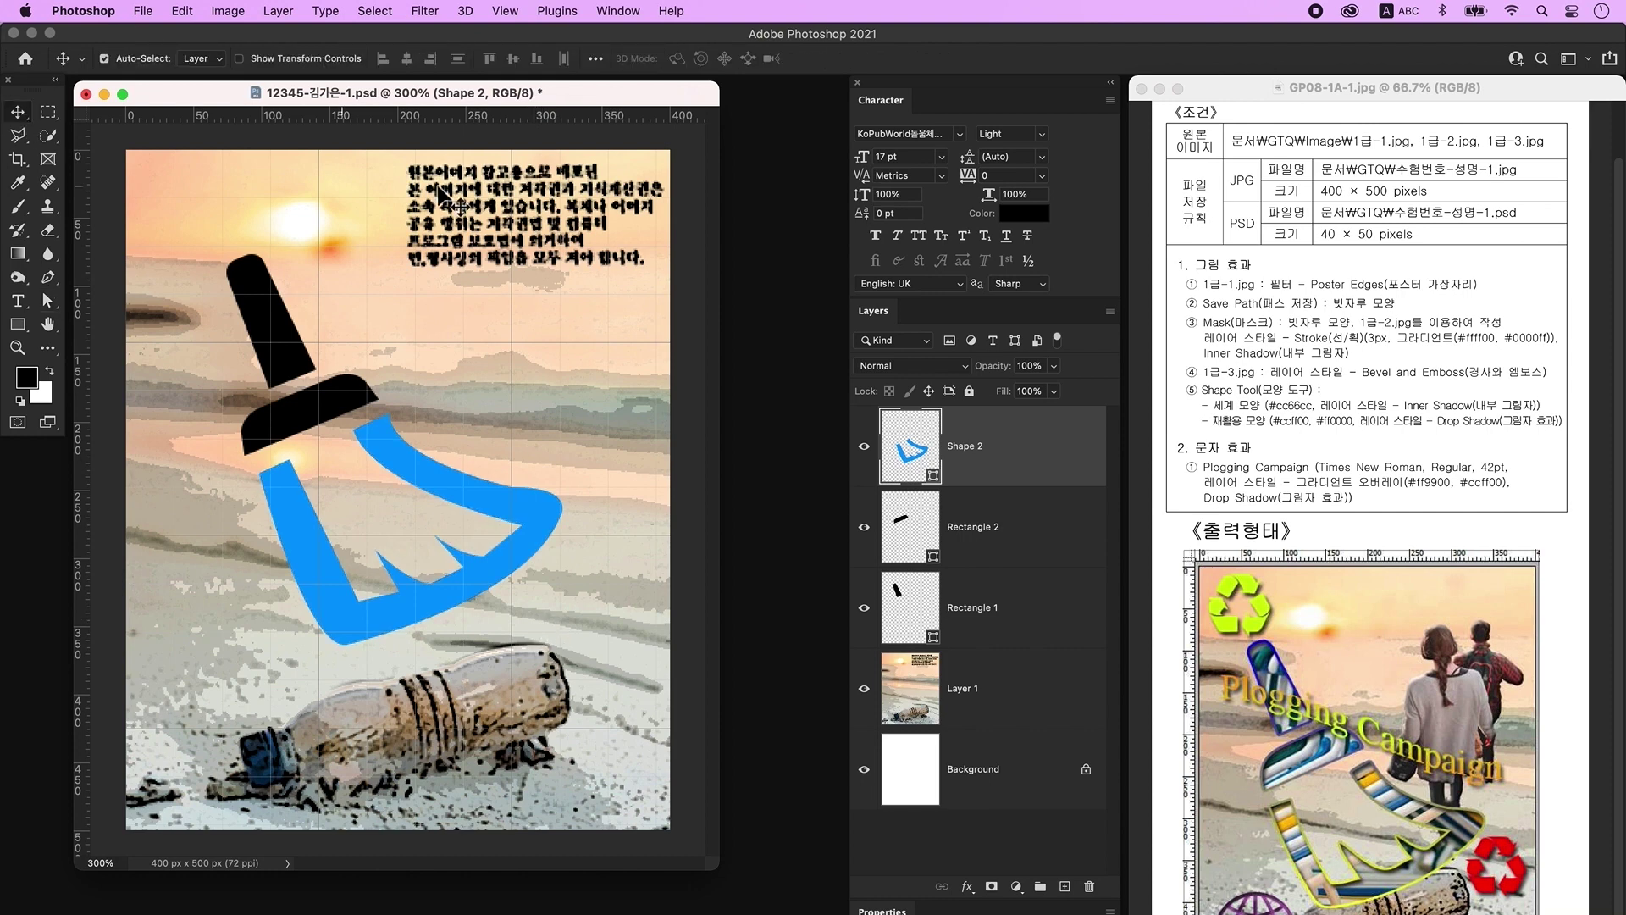
{"action": "left_click", "coordinate": [523, 560]}
{"action": "mouse_move", "coordinate": [523, 561]}
{"action": "left_mouse_down"}
{"action": "mouse_move", "coordinate": [512, 530]}
{"action": "mouse_move", "coordinate": [527, 569]}
{"action": "left_mouse_up"}
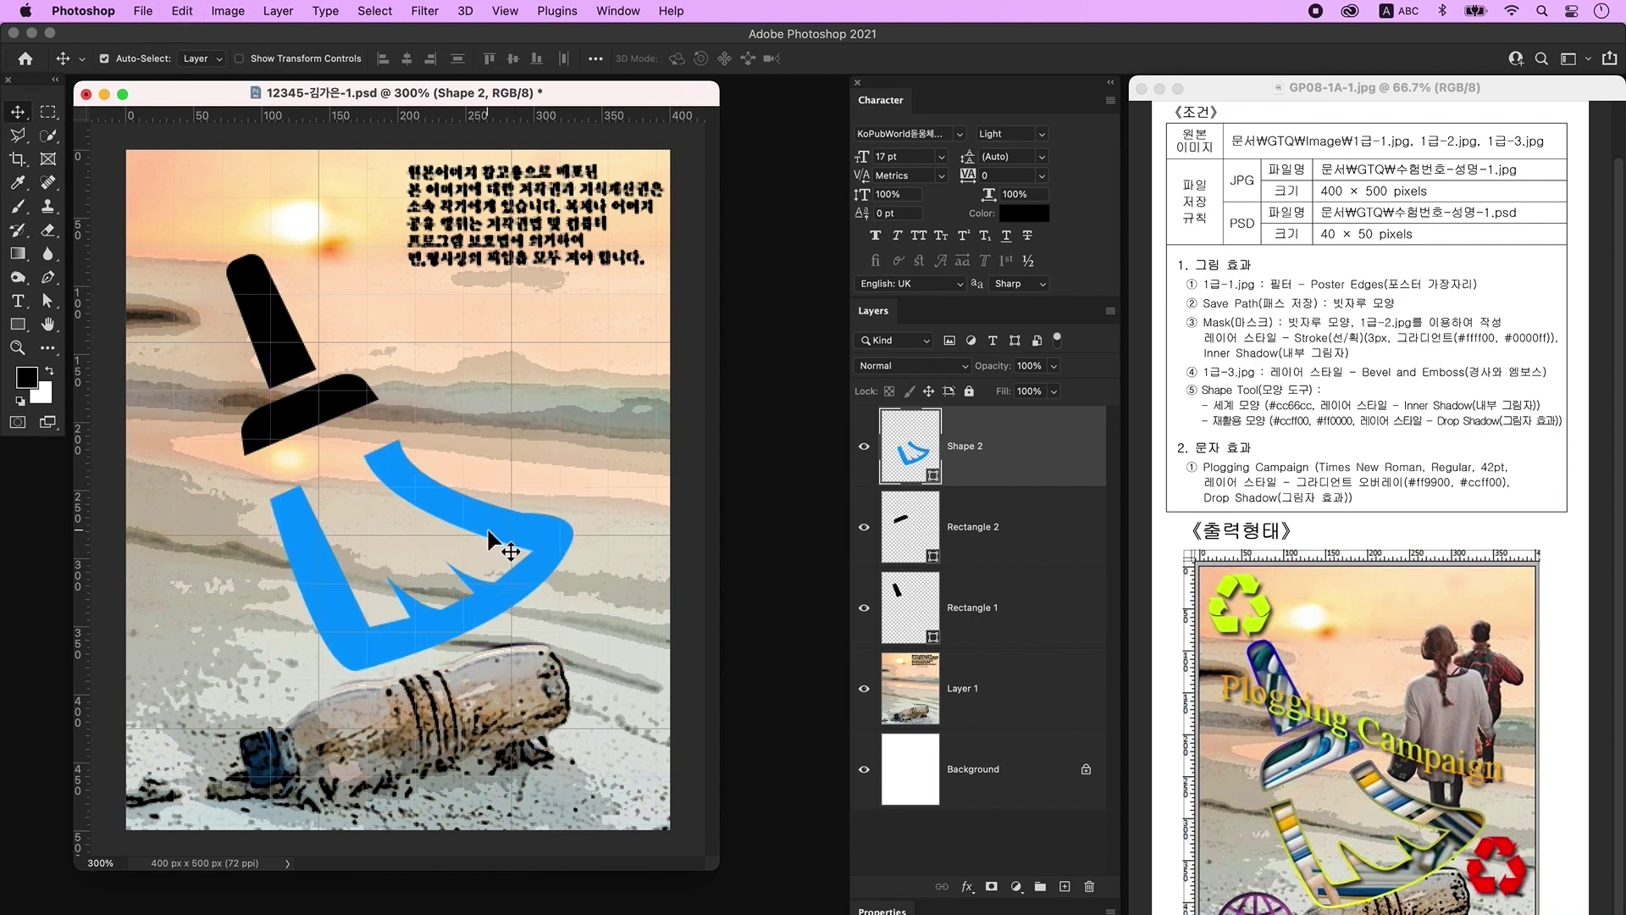
{"action": "left_click_drag", "start_coordinate": [487, 538], "coordinate": [475, 519]}
Enlarge the handle, band and broom head together, extending them down over the bottle's upper edge
{"action": "left_click", "coordinate": [991, 608], "text": "shift"}
{"action": "key", "text": "super+t"}
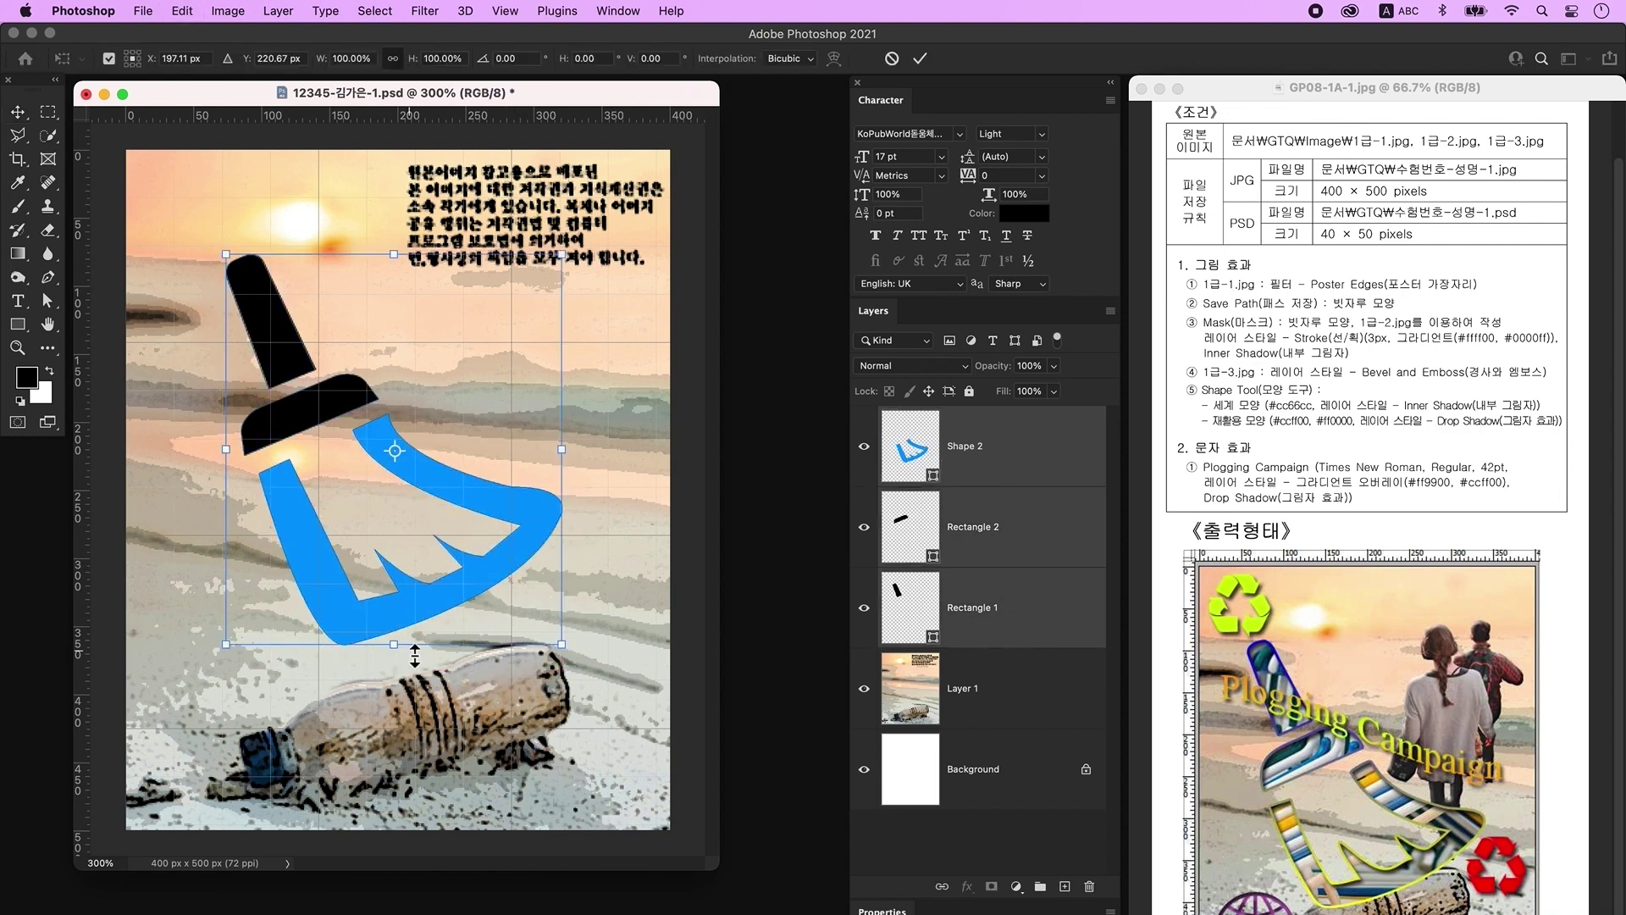
{"action": "left_click_drag", "start_coordinate": [410, 653], "coordinate": [410, 725]}
{"action": "left_click_drag", "start_coordinate": [451, 484], "coordinate": [476, 485]}
{"action": "key", "text": "Return"}
Merge the handle, band and broom head layers into a single shape layer
{"action": "left_click", "coordinate": [1004, 585]}
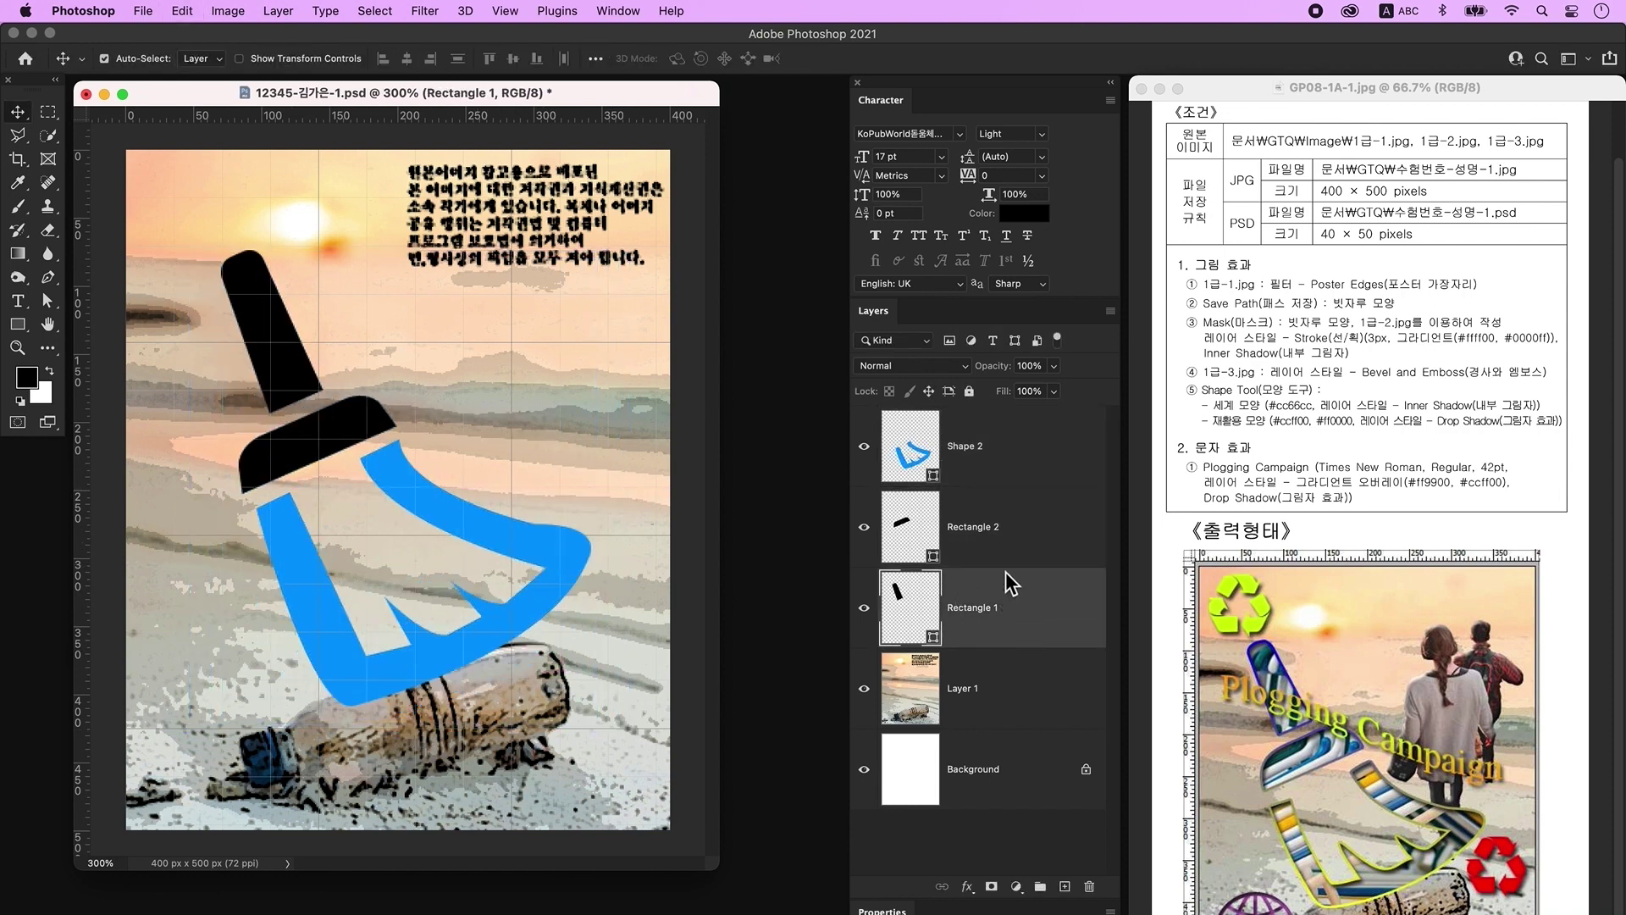
{"action": "left_click", "coordinate": [1004, 461]}
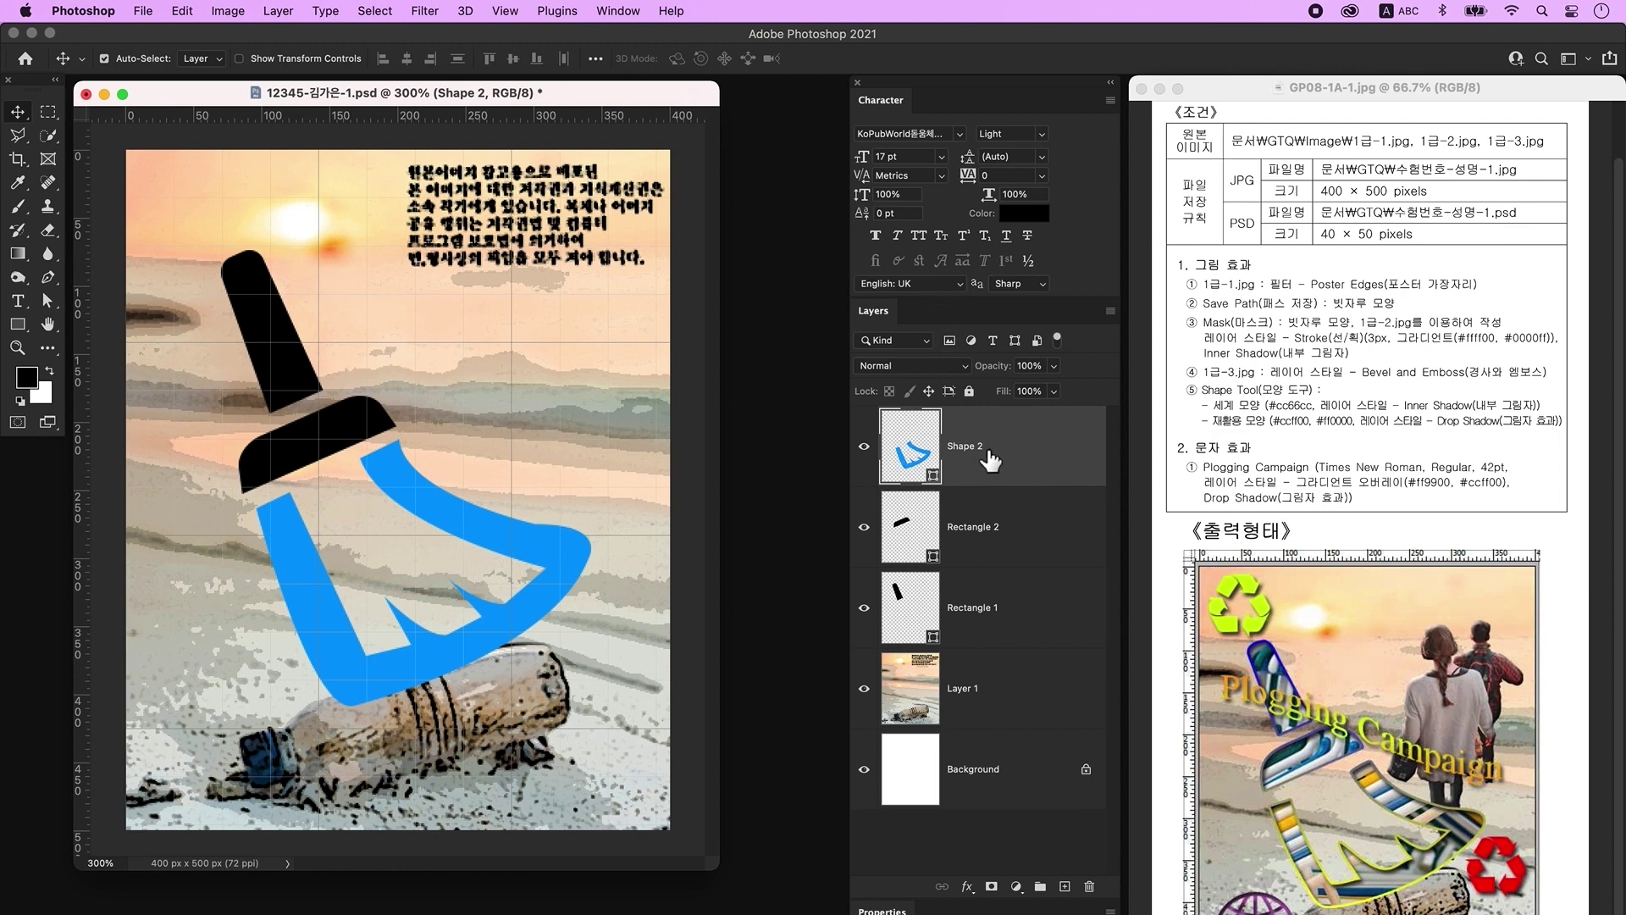
{"action": "left_click", "coordinate": [1023, 609], "text": "shift"}
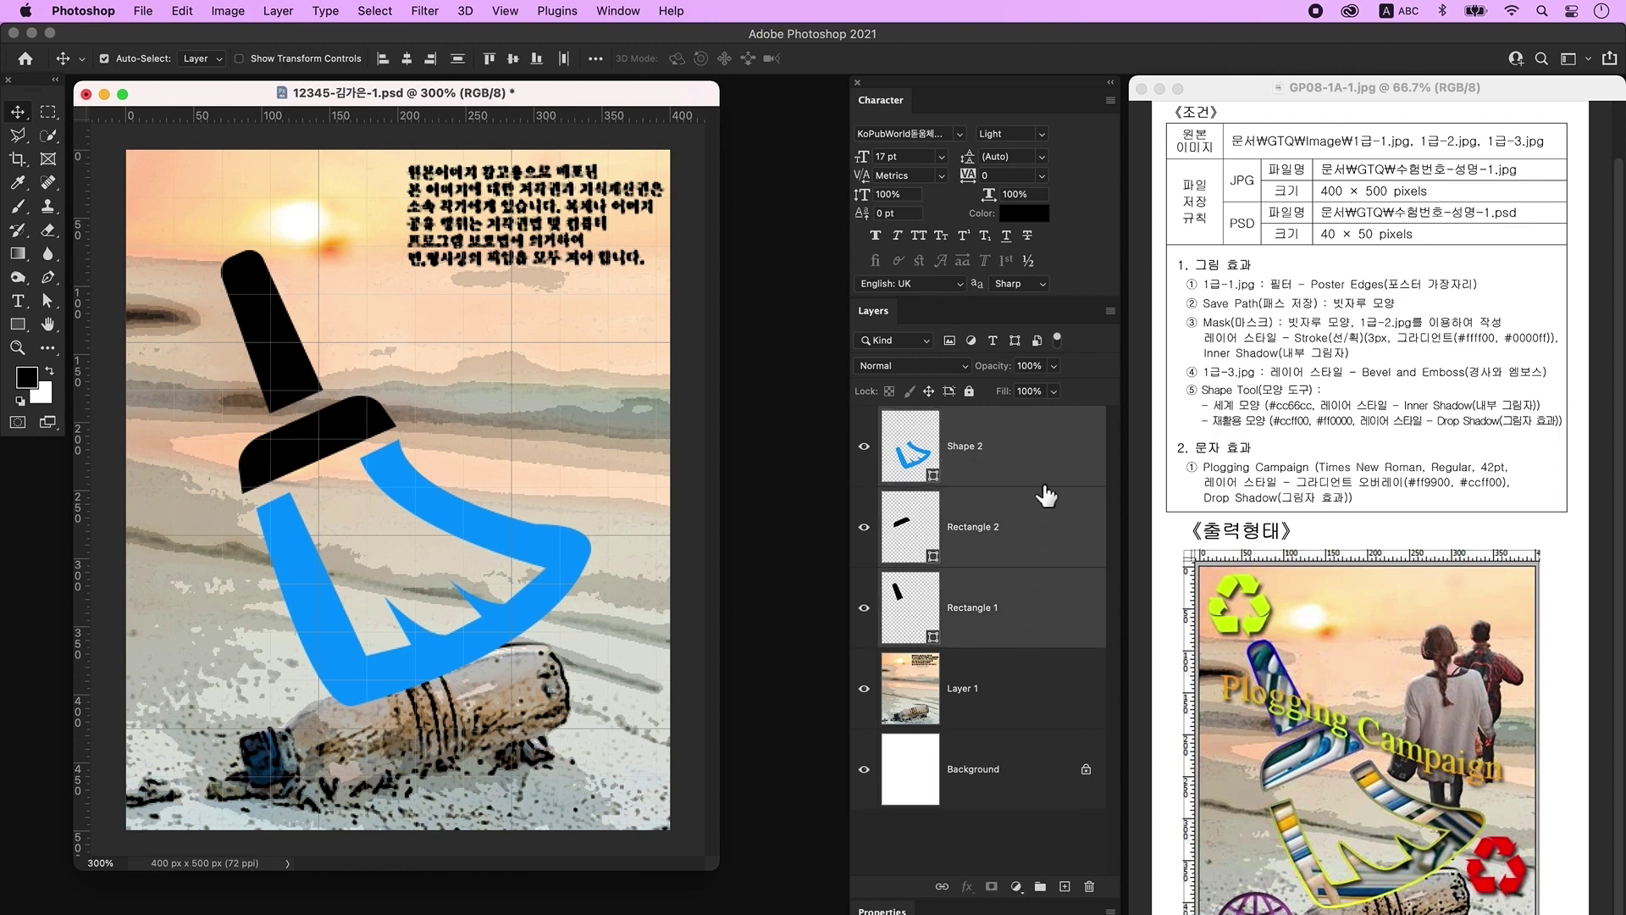
{"action": "right_click", "coordinate": [1044, 453]}
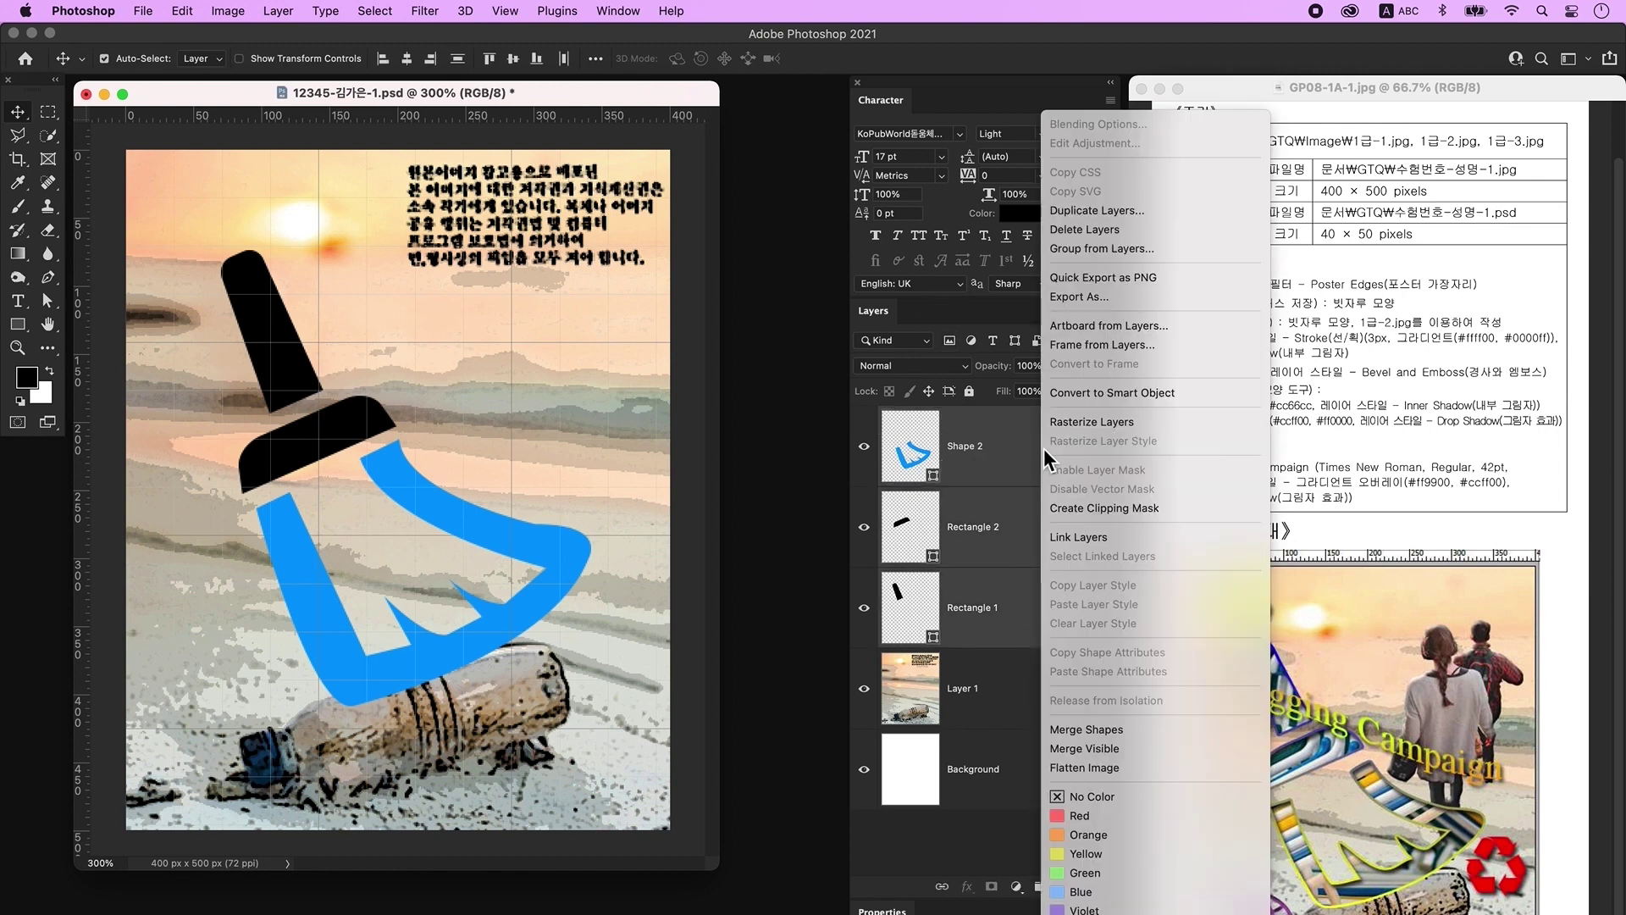
{"action": "left_click", "coordinate": [1136, 741]}
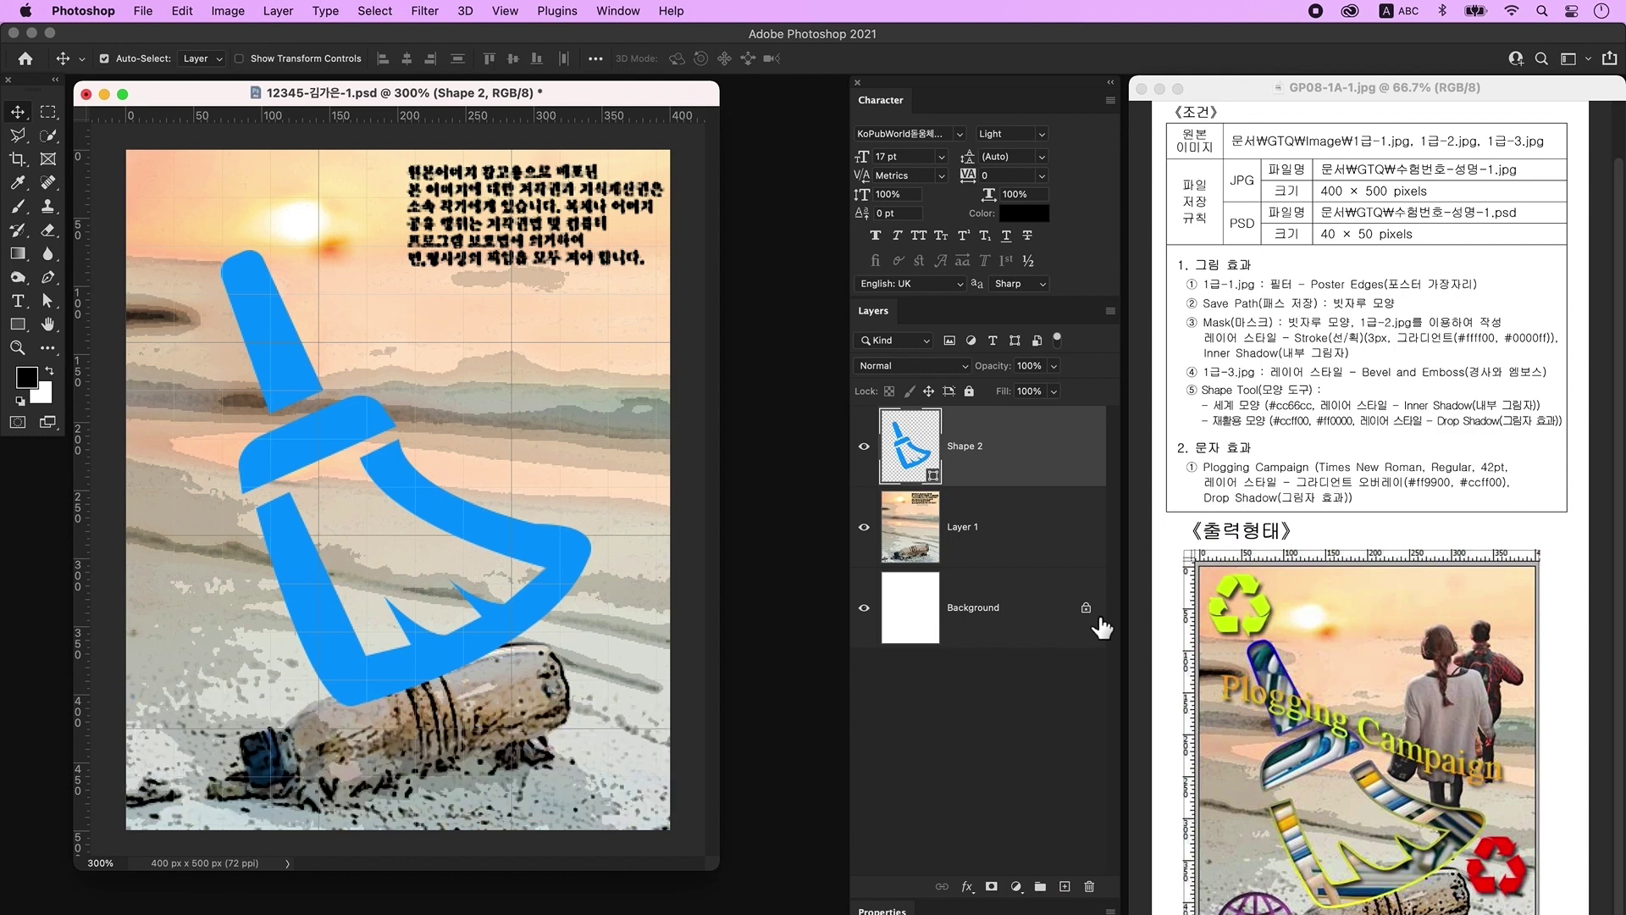
Save the merged broom shape's path under the name 빗자루 모양 and deselect it
{"action": "left_click", "coordinate": [622, 14]}
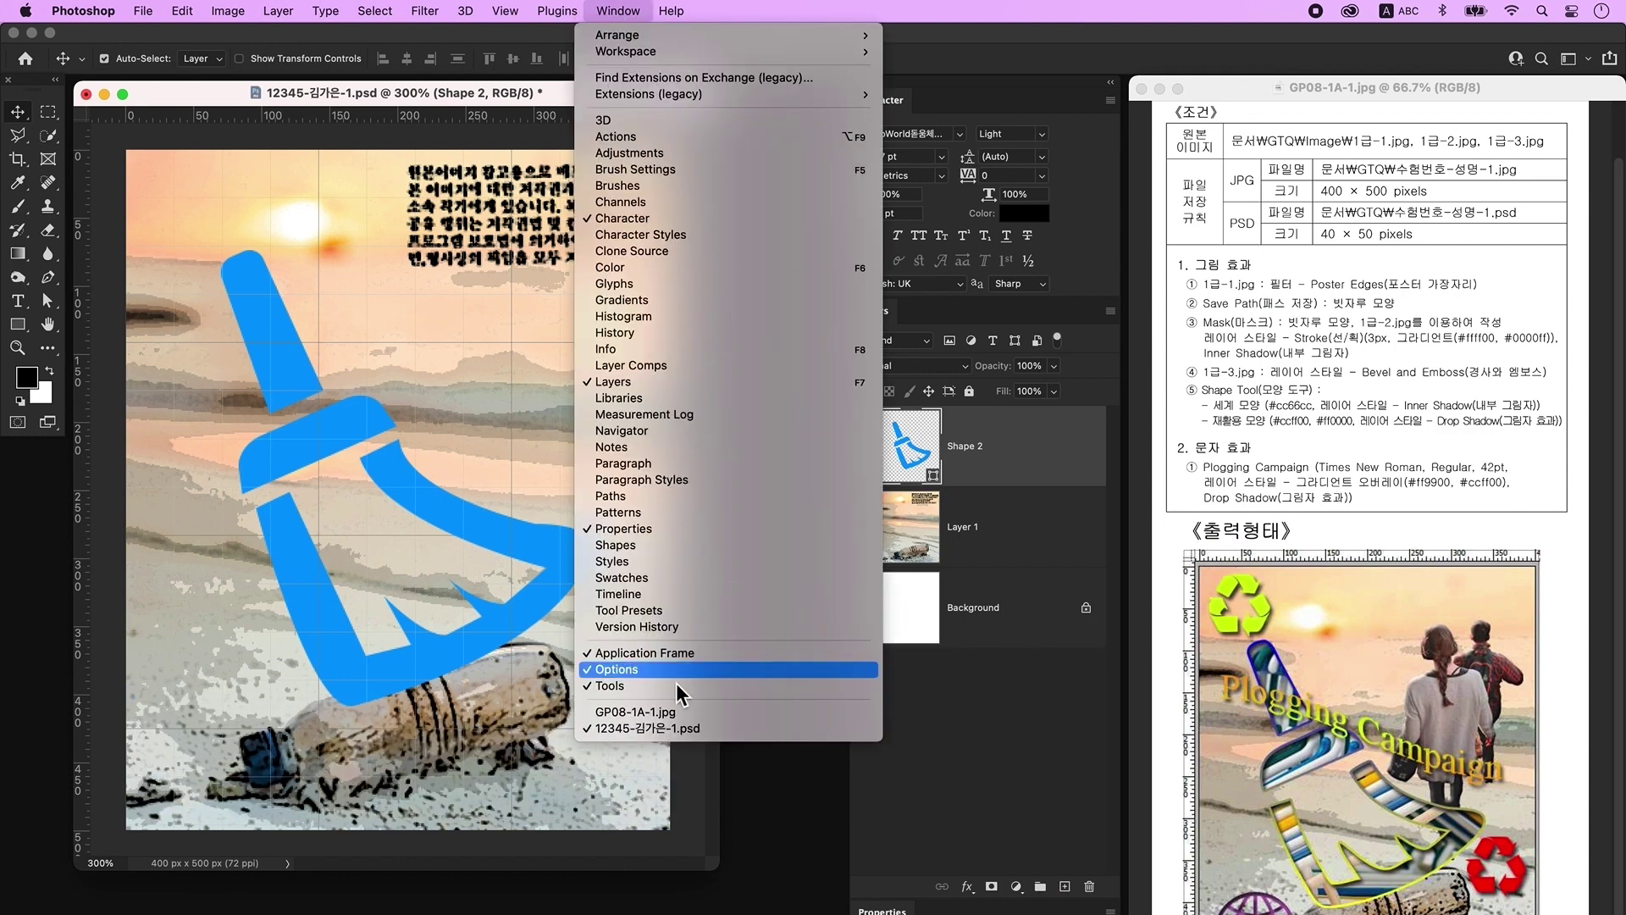
{"action": "left_click", "coordinate": [669, 501]}
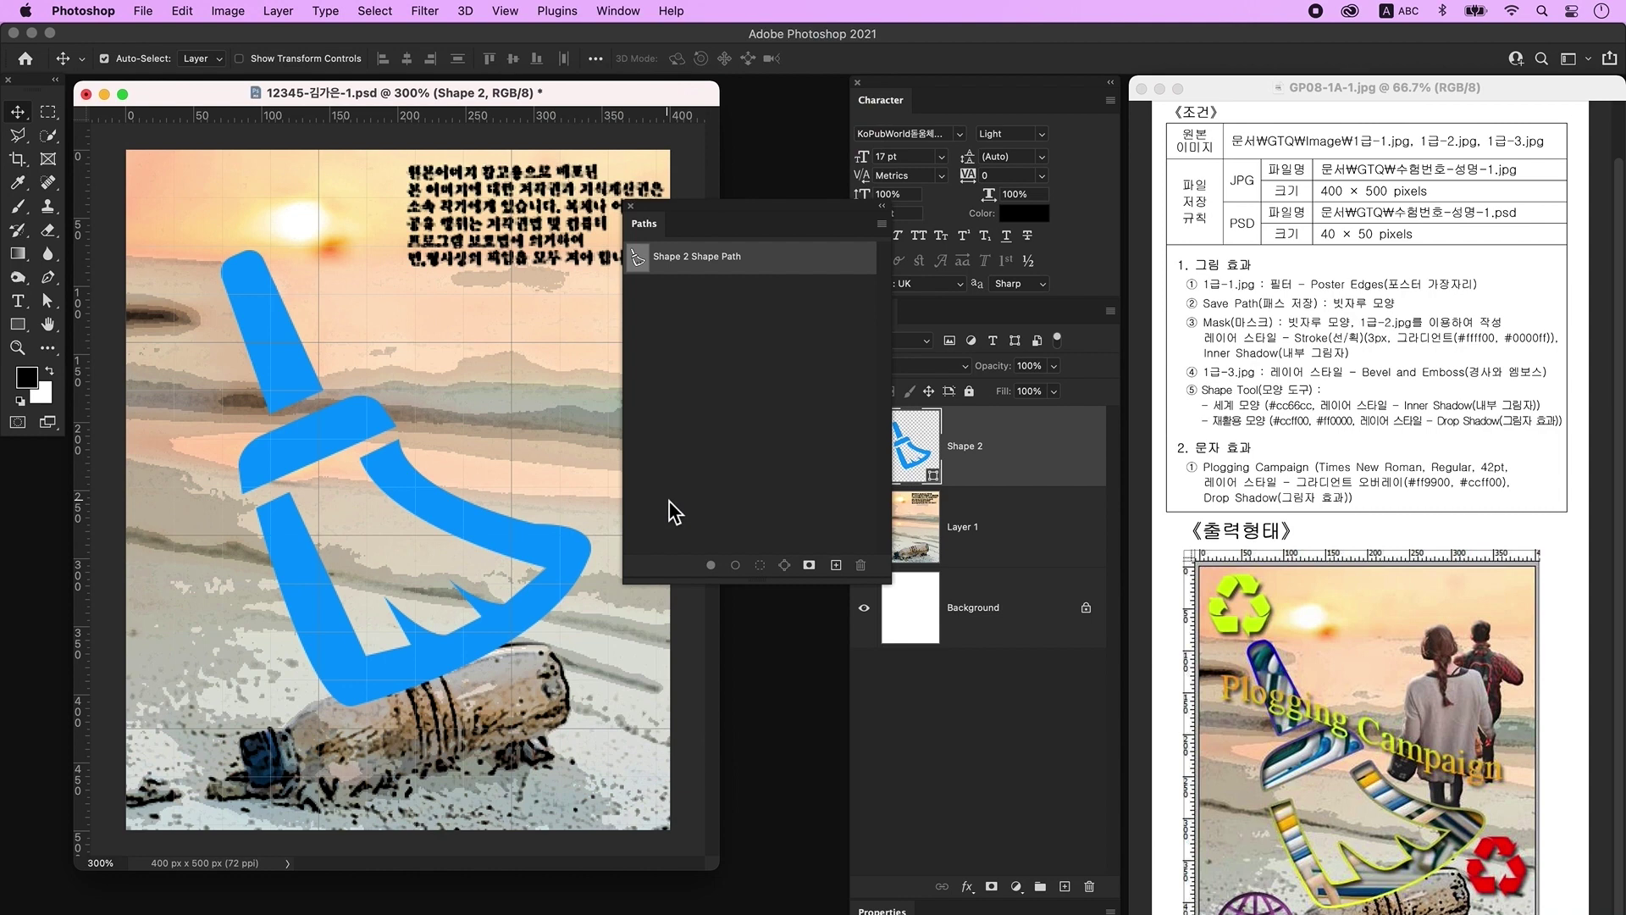
{"action": "double_click", "coordinate": [811, 268]}
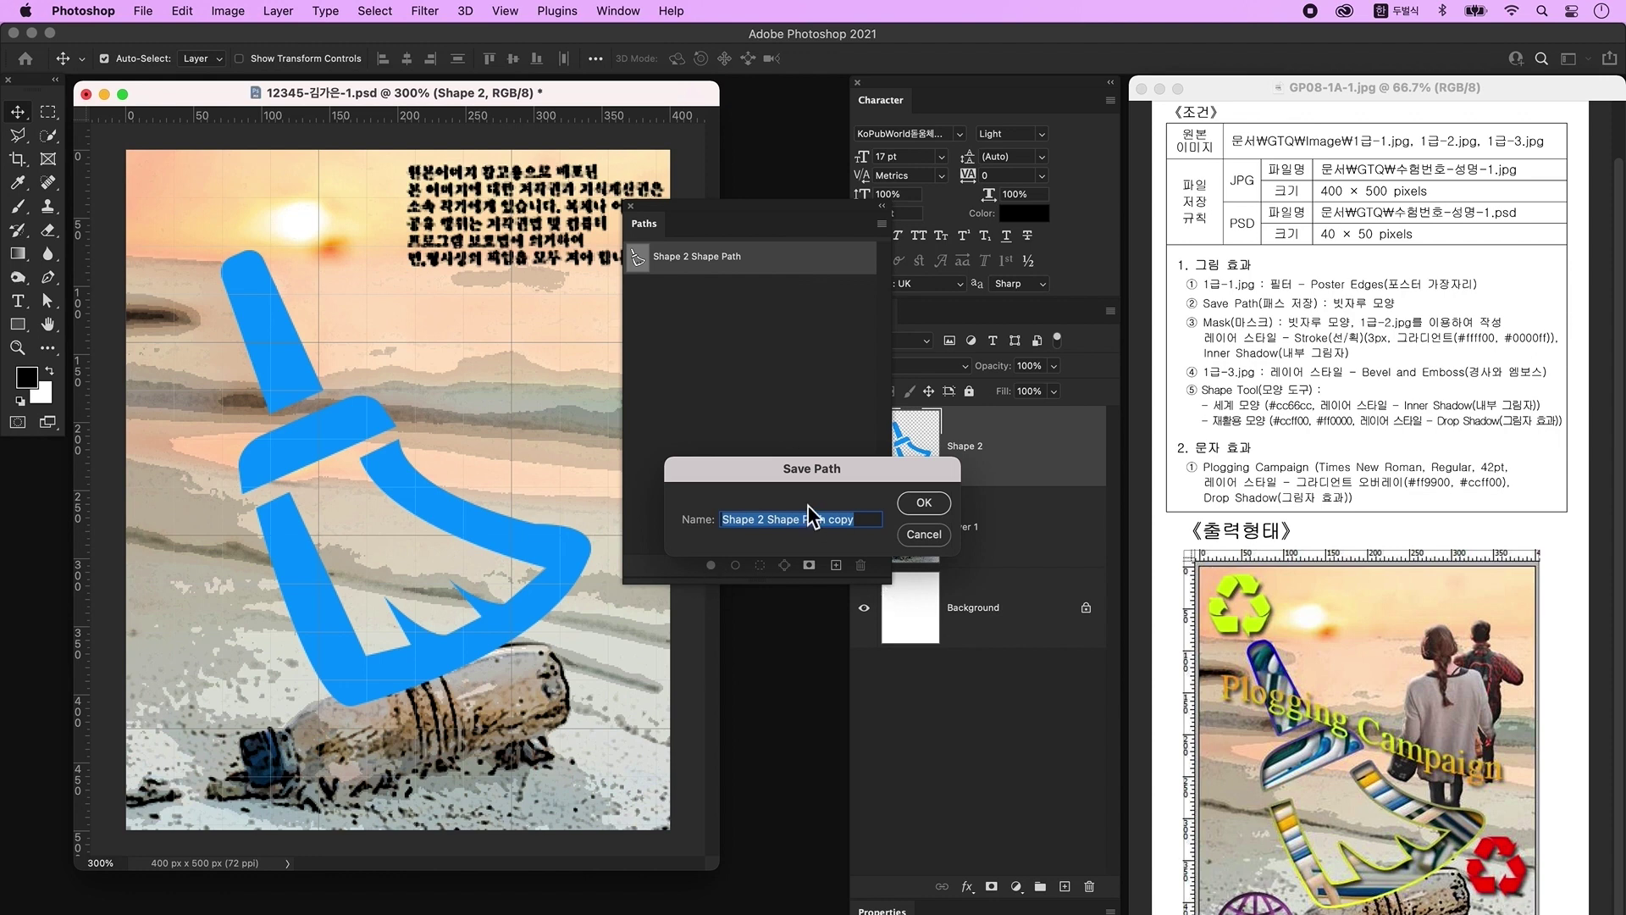
{"action": "left_click_drag", "start_coordinate": [834, 468], "coordinate": [764, 307]}
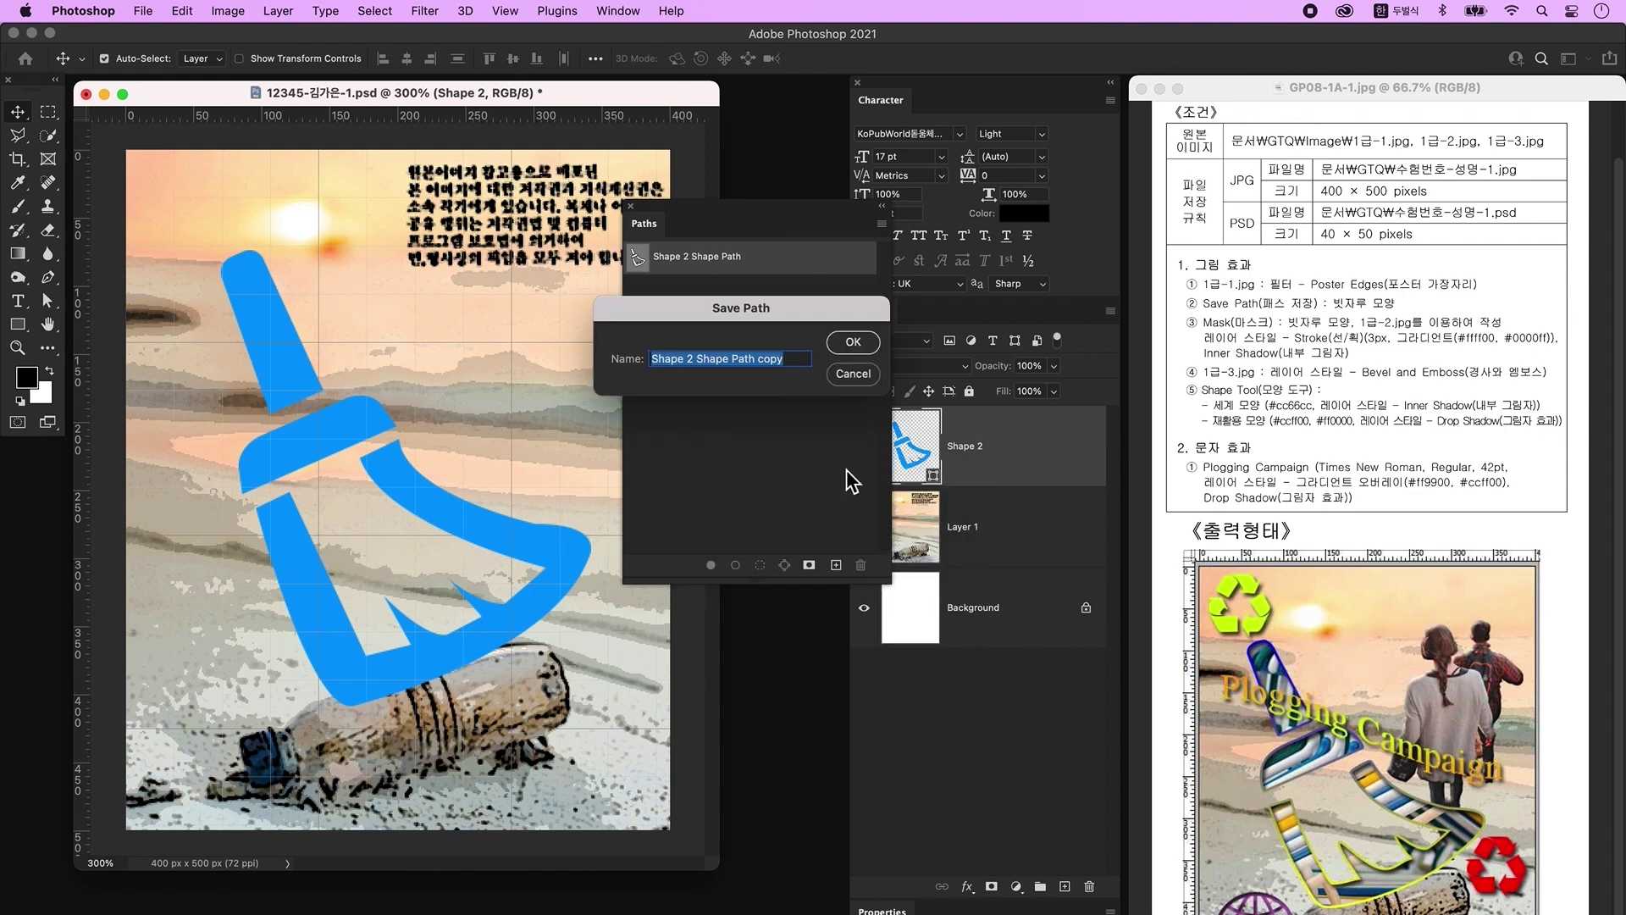
{"action": "key", "text": "BackSpace"}
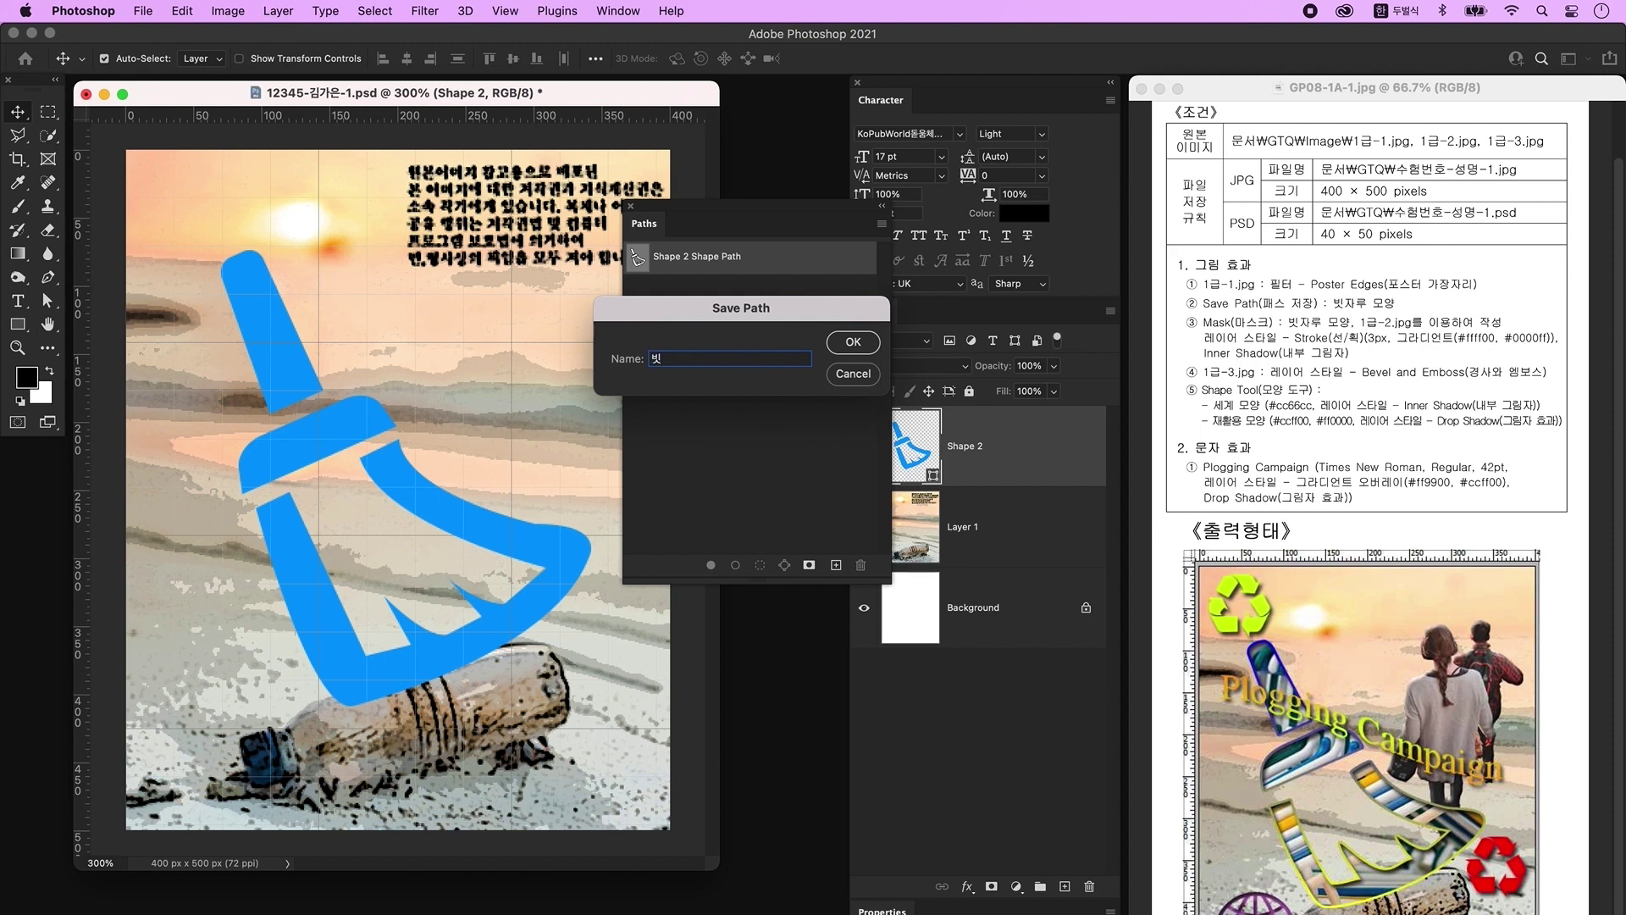
{"action": "type", "text": "빗자루 모양"}
{"action": "key", "text": "Return"}
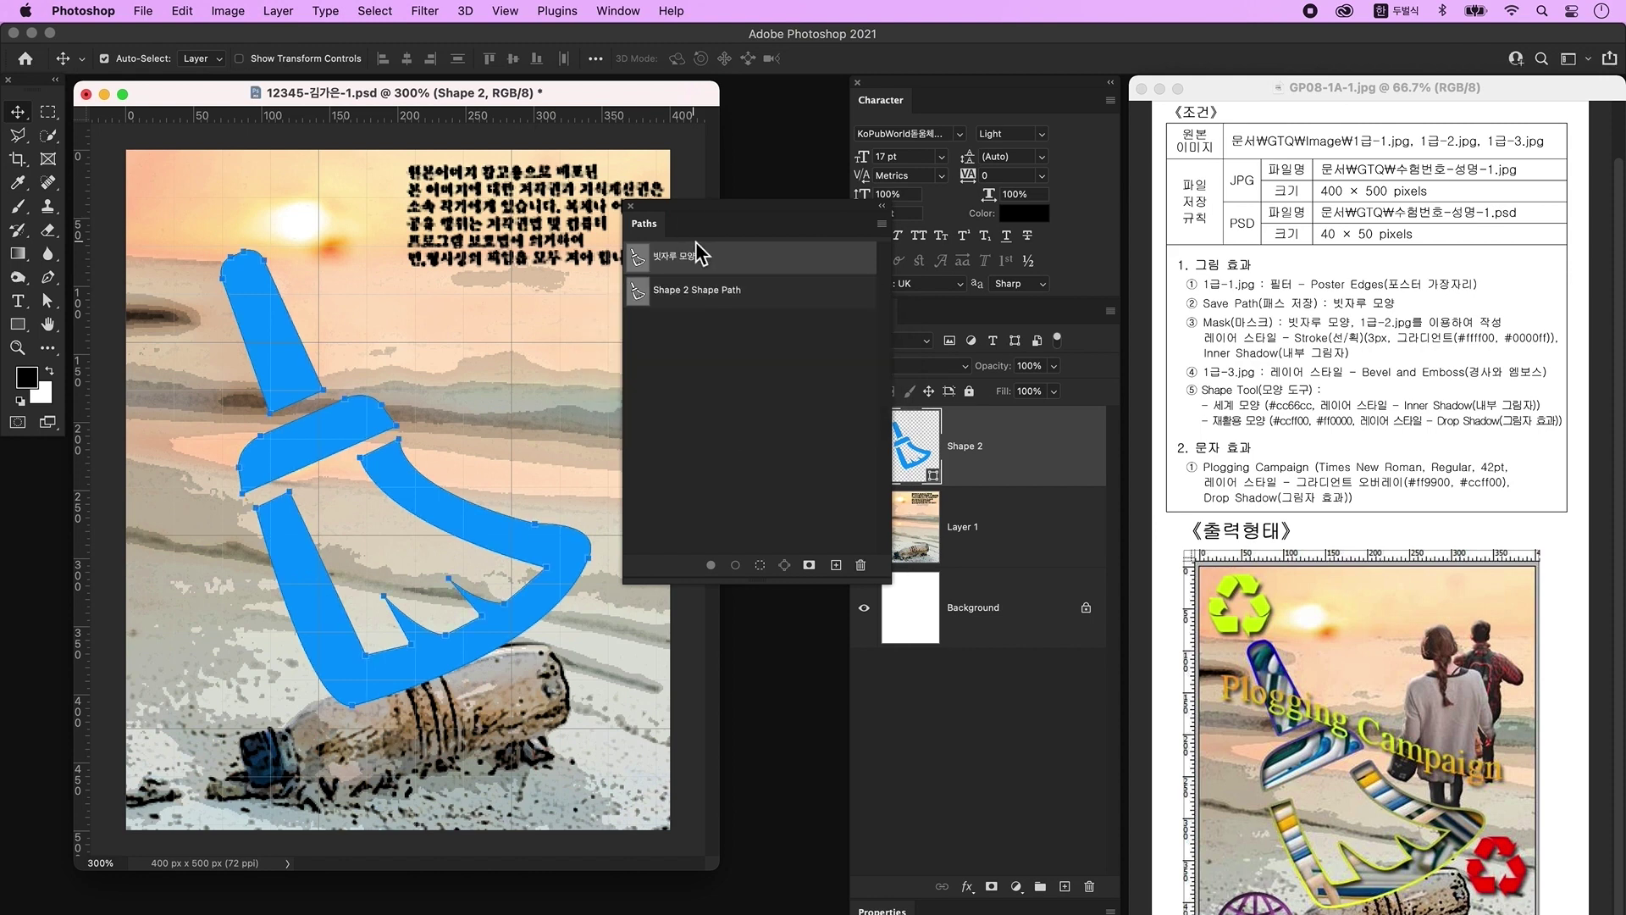
{"action": "left_click", "coordinate": [759, 438]}
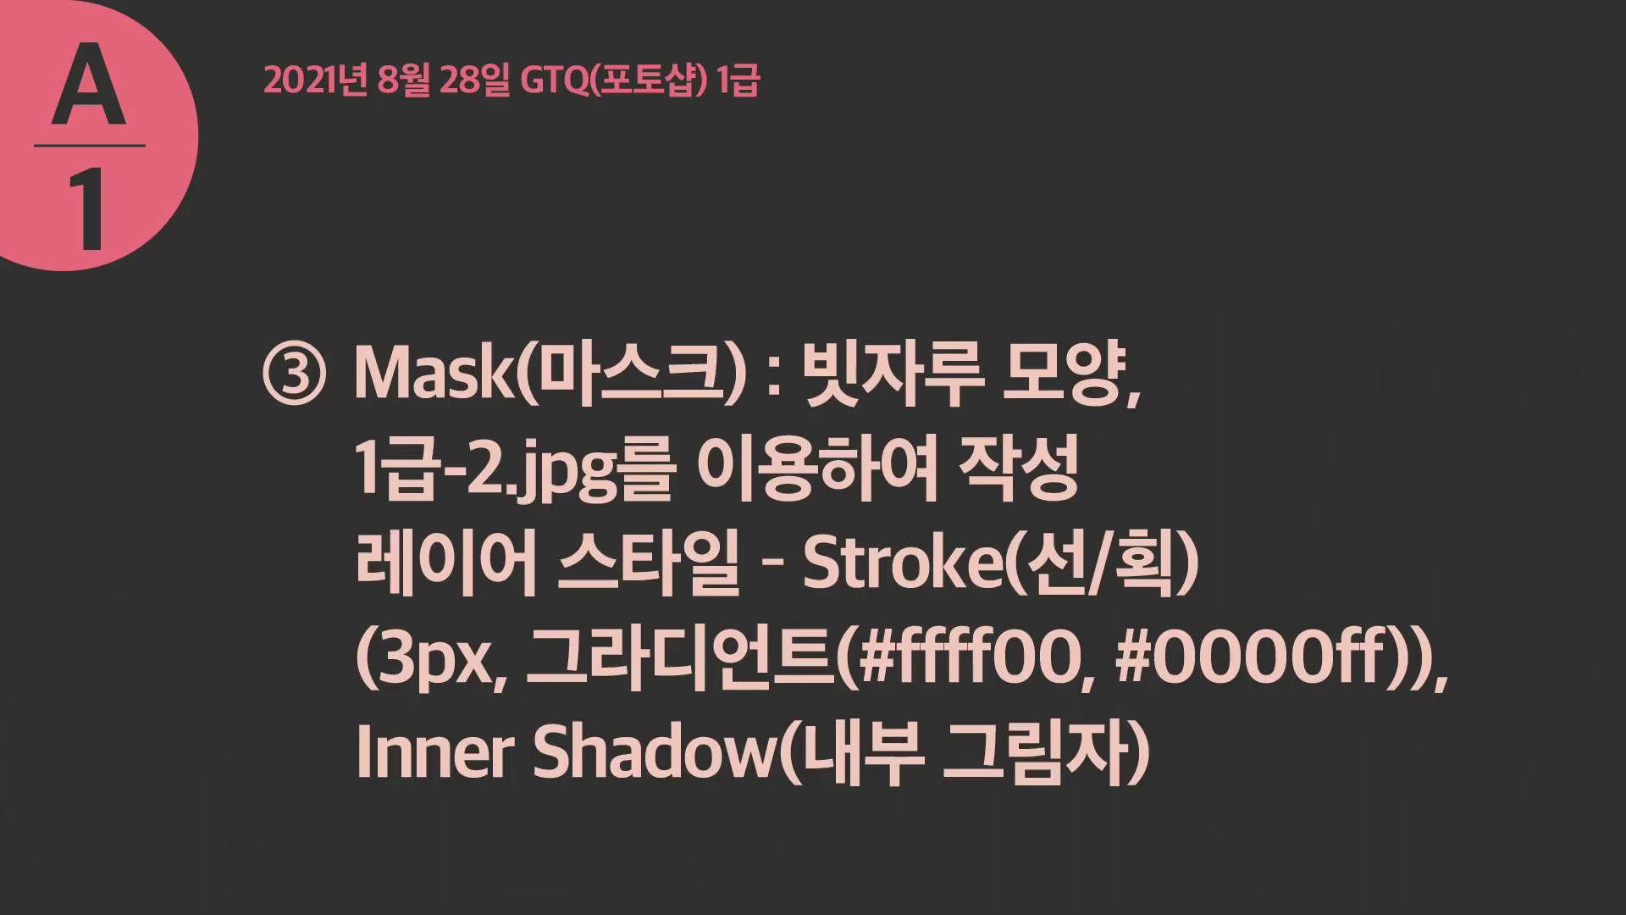
Open 1급-2.jpg, copy it into the poster above the broom layer, and clip it to the broom shape
{"action": "left_click", "coordinate": [720, 239]}
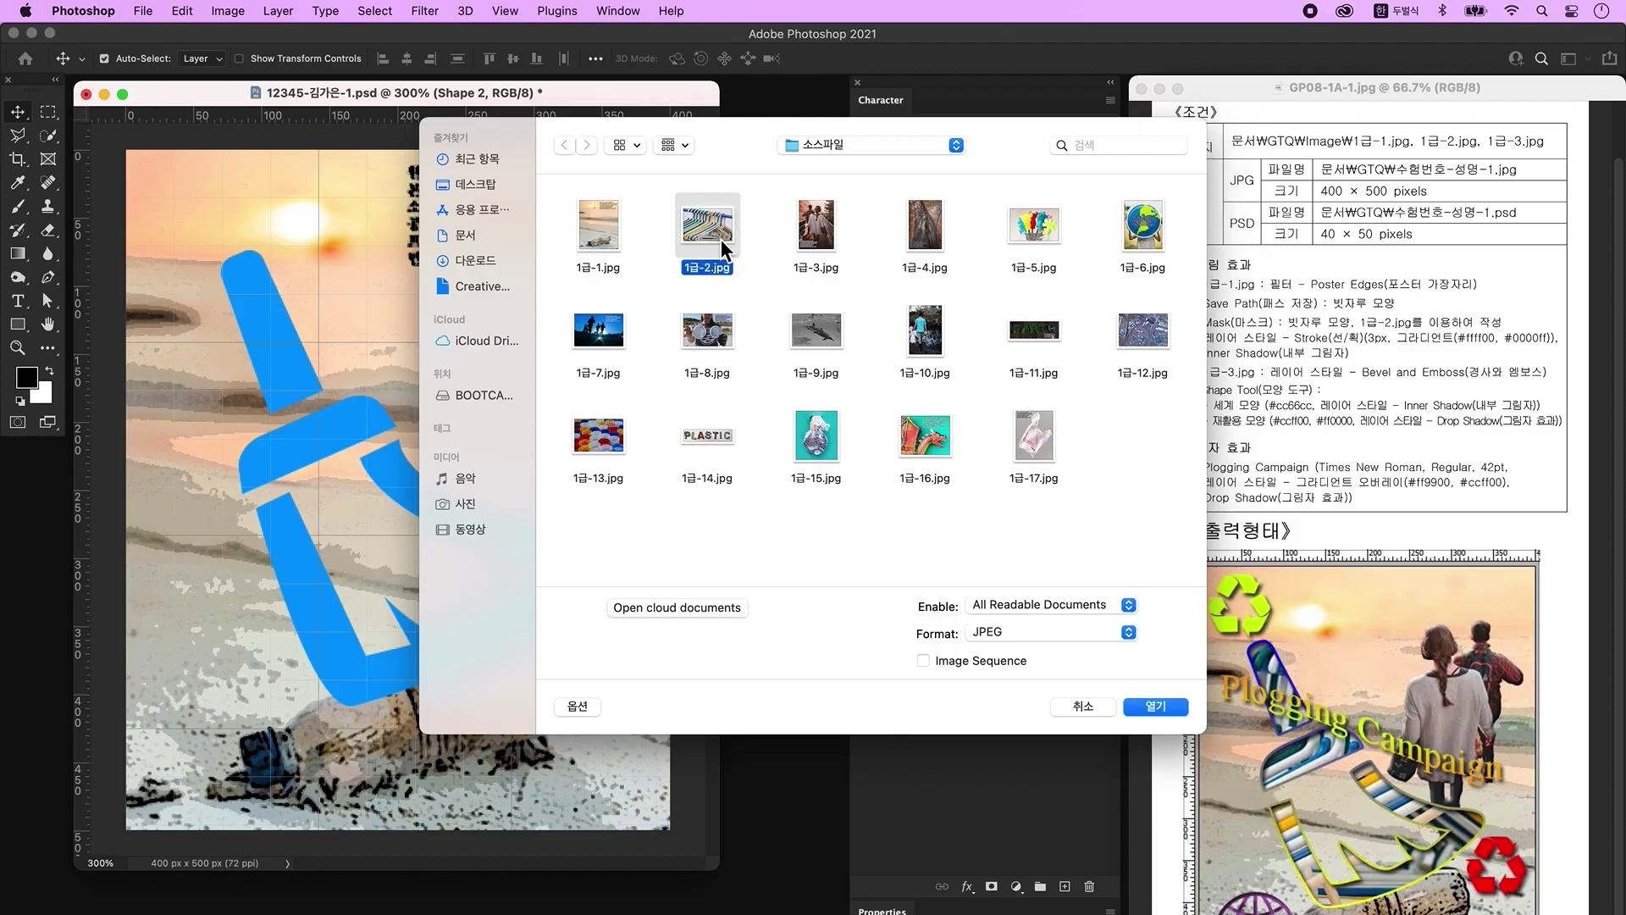
{"action": "left_click", "coordinate": [1177, 704]}
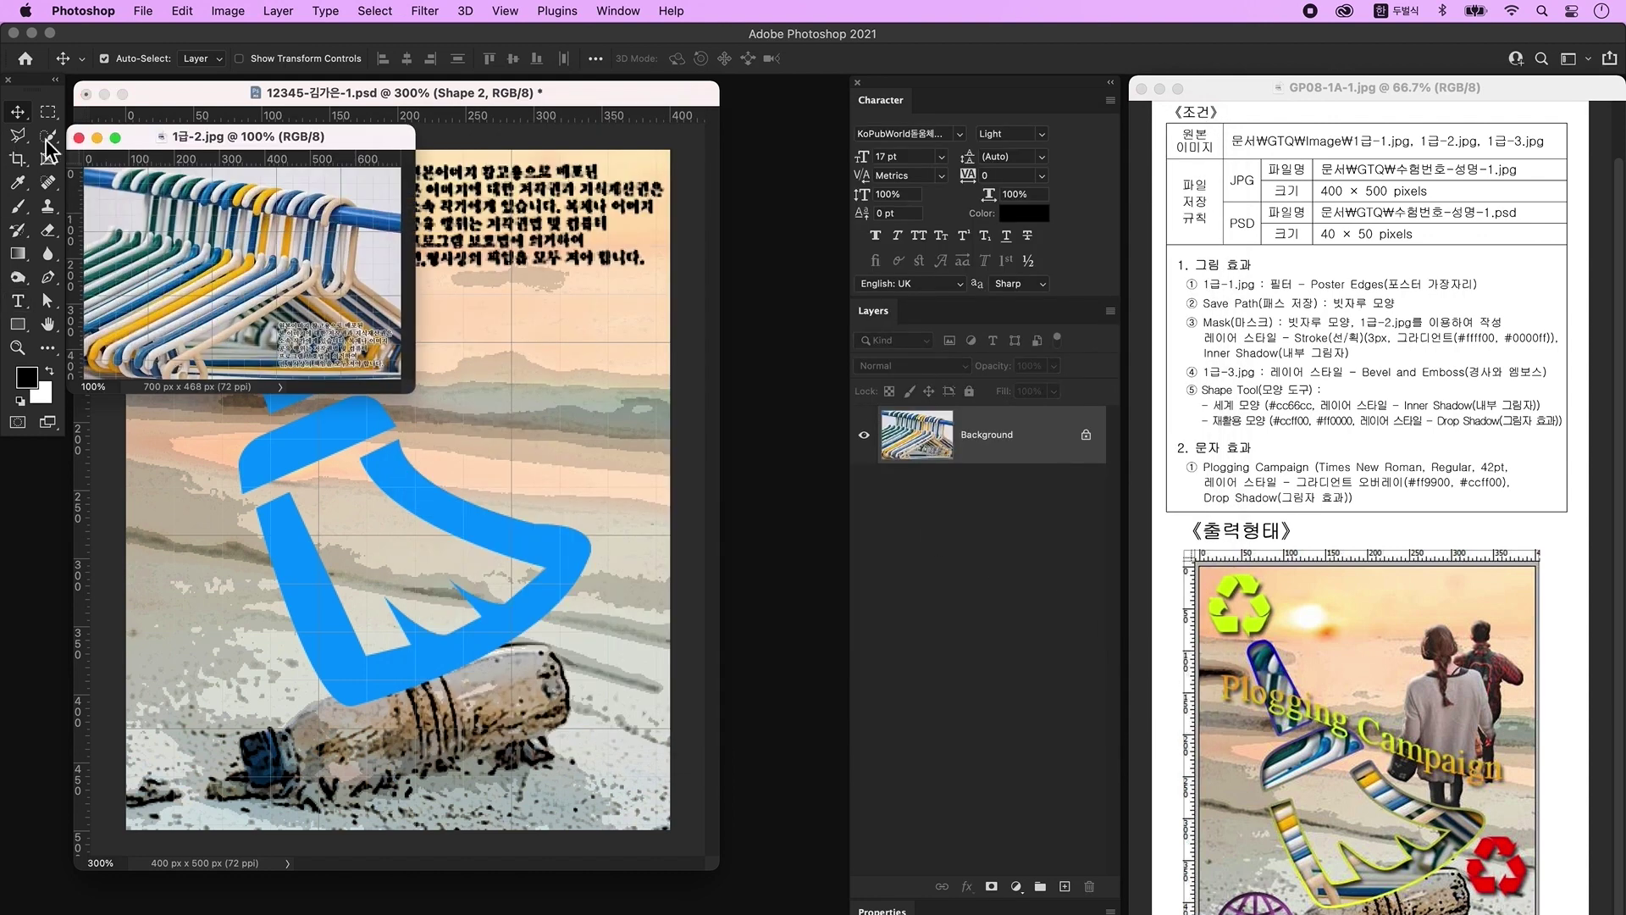
{"action": "left_click_drag", "start_coordinate": [255, 322], "coordinate": [471, 582]}
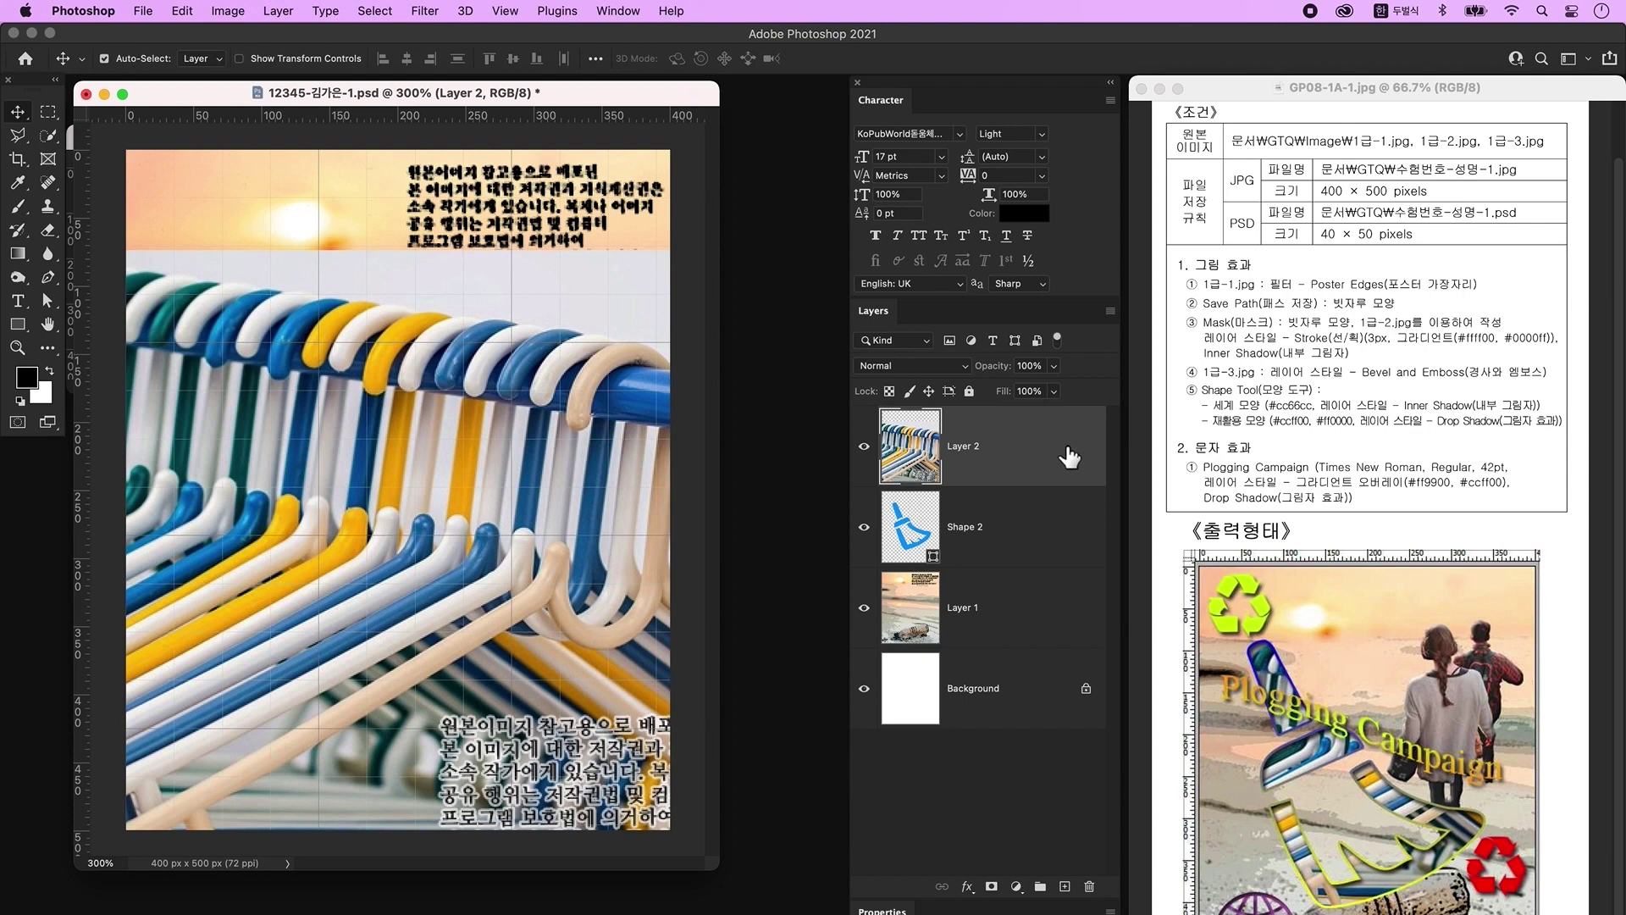
{"action": "left_click", "coordinate": [965, 484], "text": "alt"}
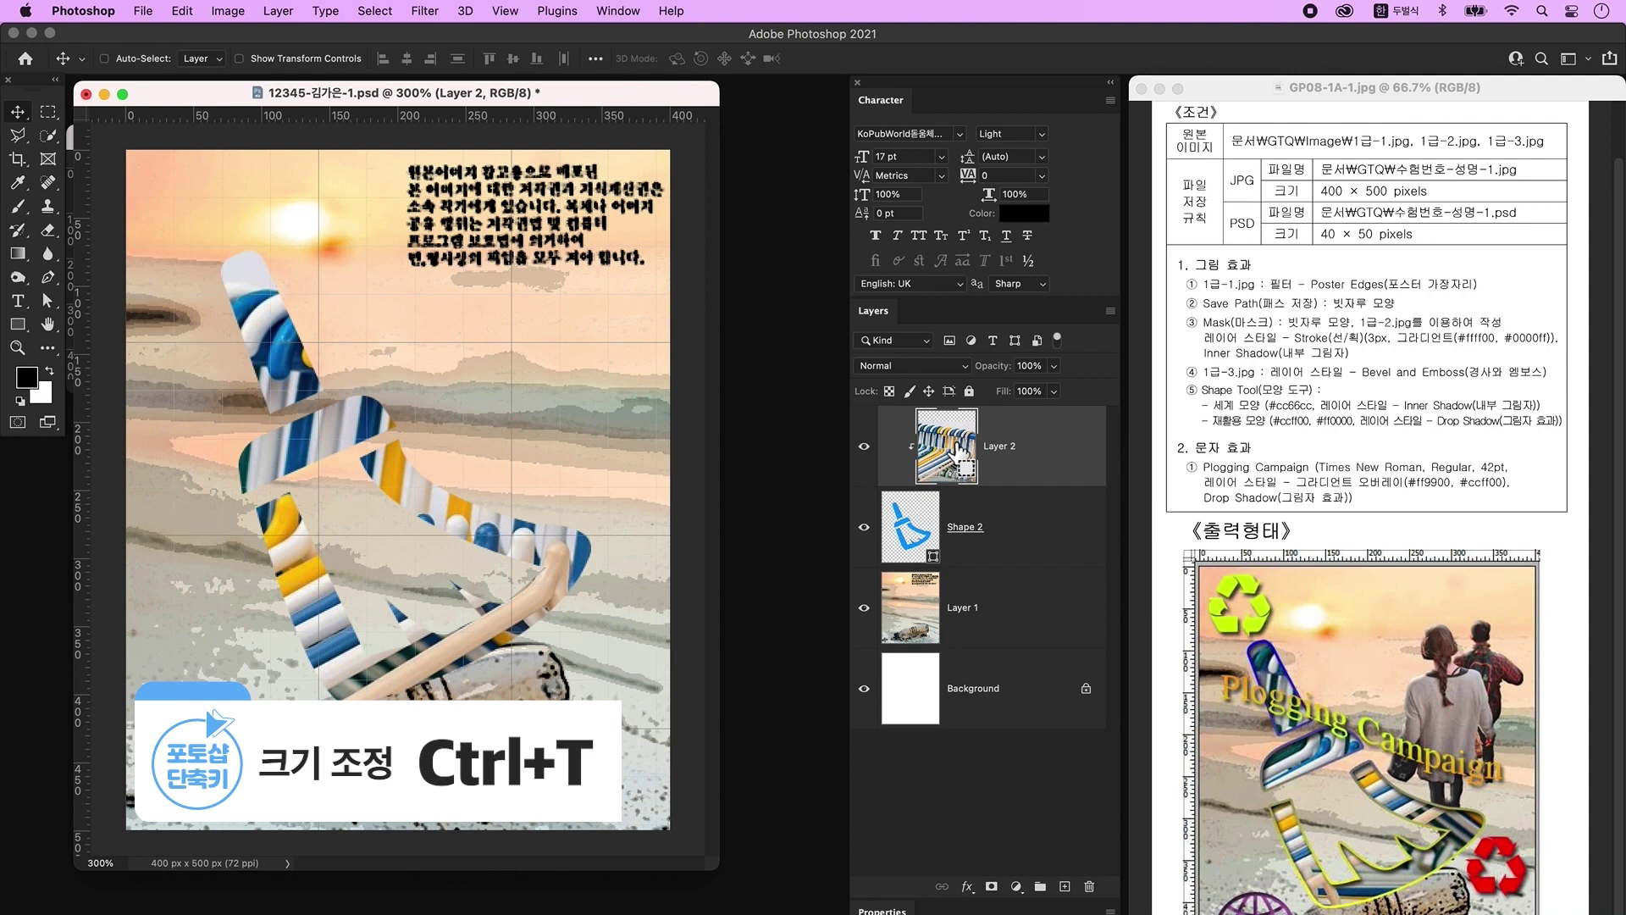
Scale down and reposition the clipped hanger photo so it fills the broom, and hide the grid
{"action": "key", "text": "ctrl+t"}
{"action": "left_click_drag", "start_coordinate": [324, 249], "coordinate": [332, 323]}
{"action": "left_click_drag", "start_coordinate": [568, 554], "coordinate": [561, 481]}
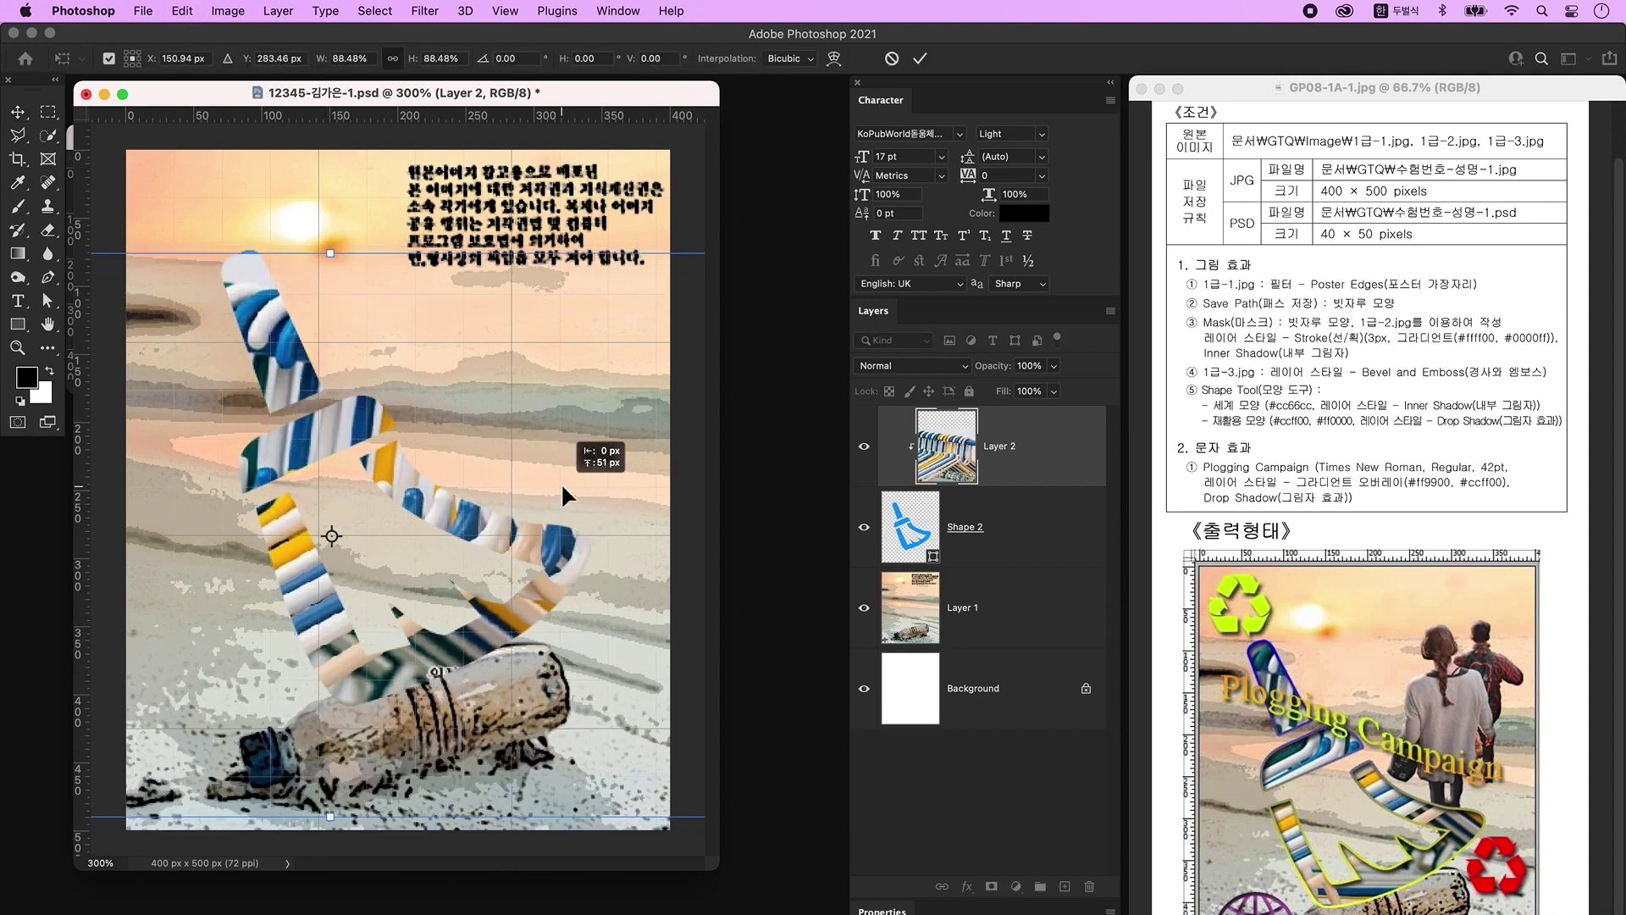
{"action": "key", "text": "Return"}
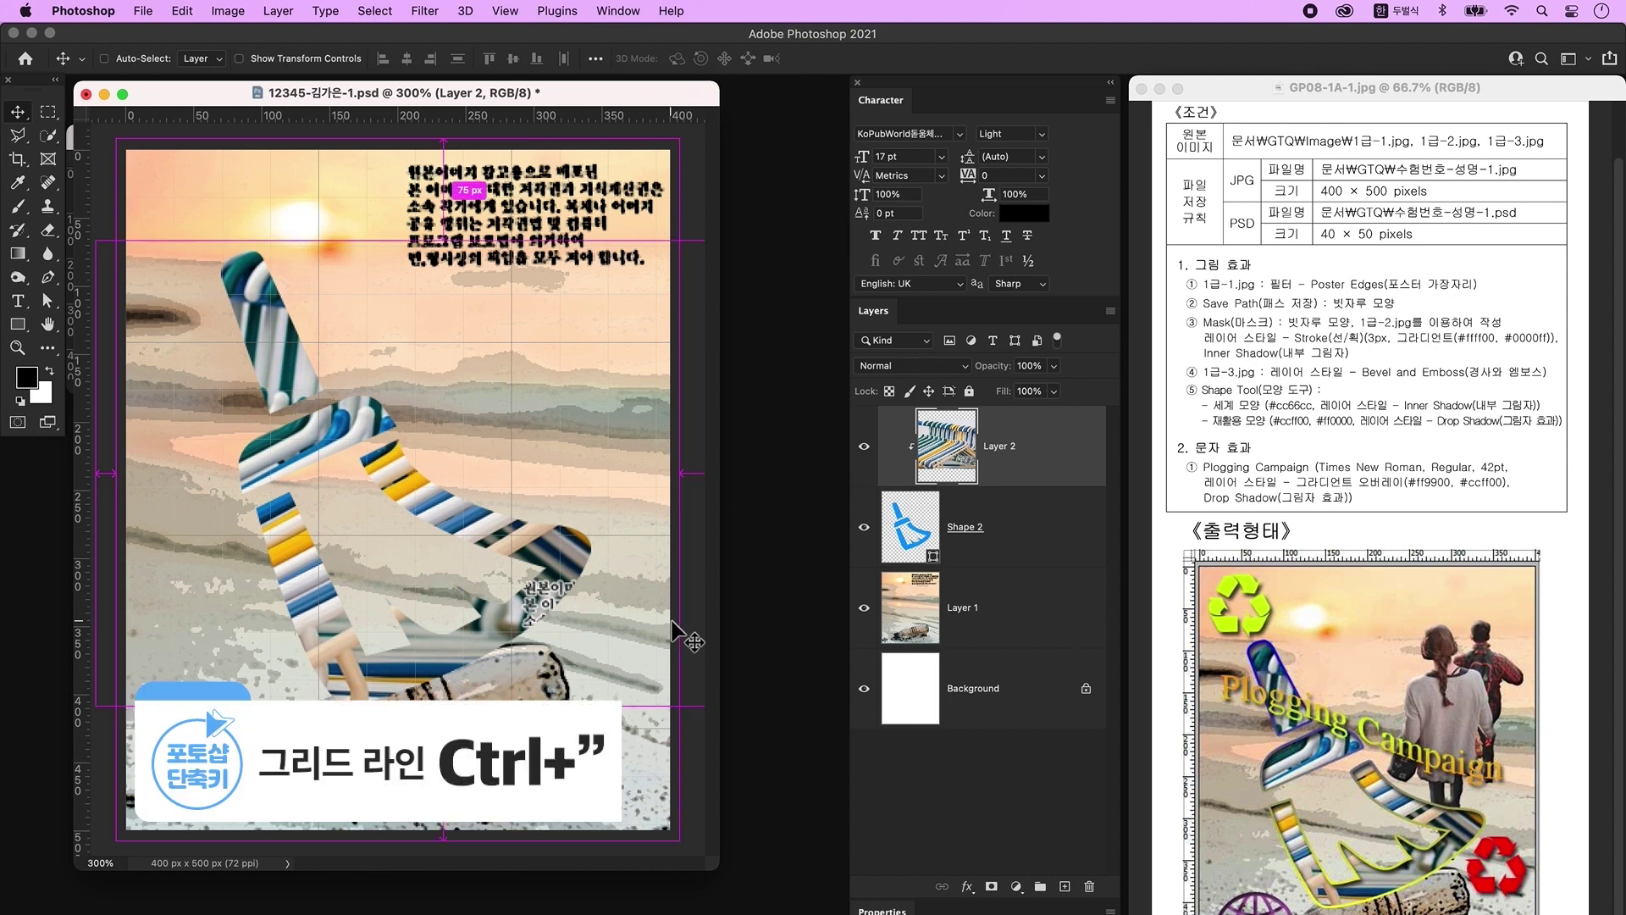
{"action": "key", "text": "ctrl+apostrophe"}
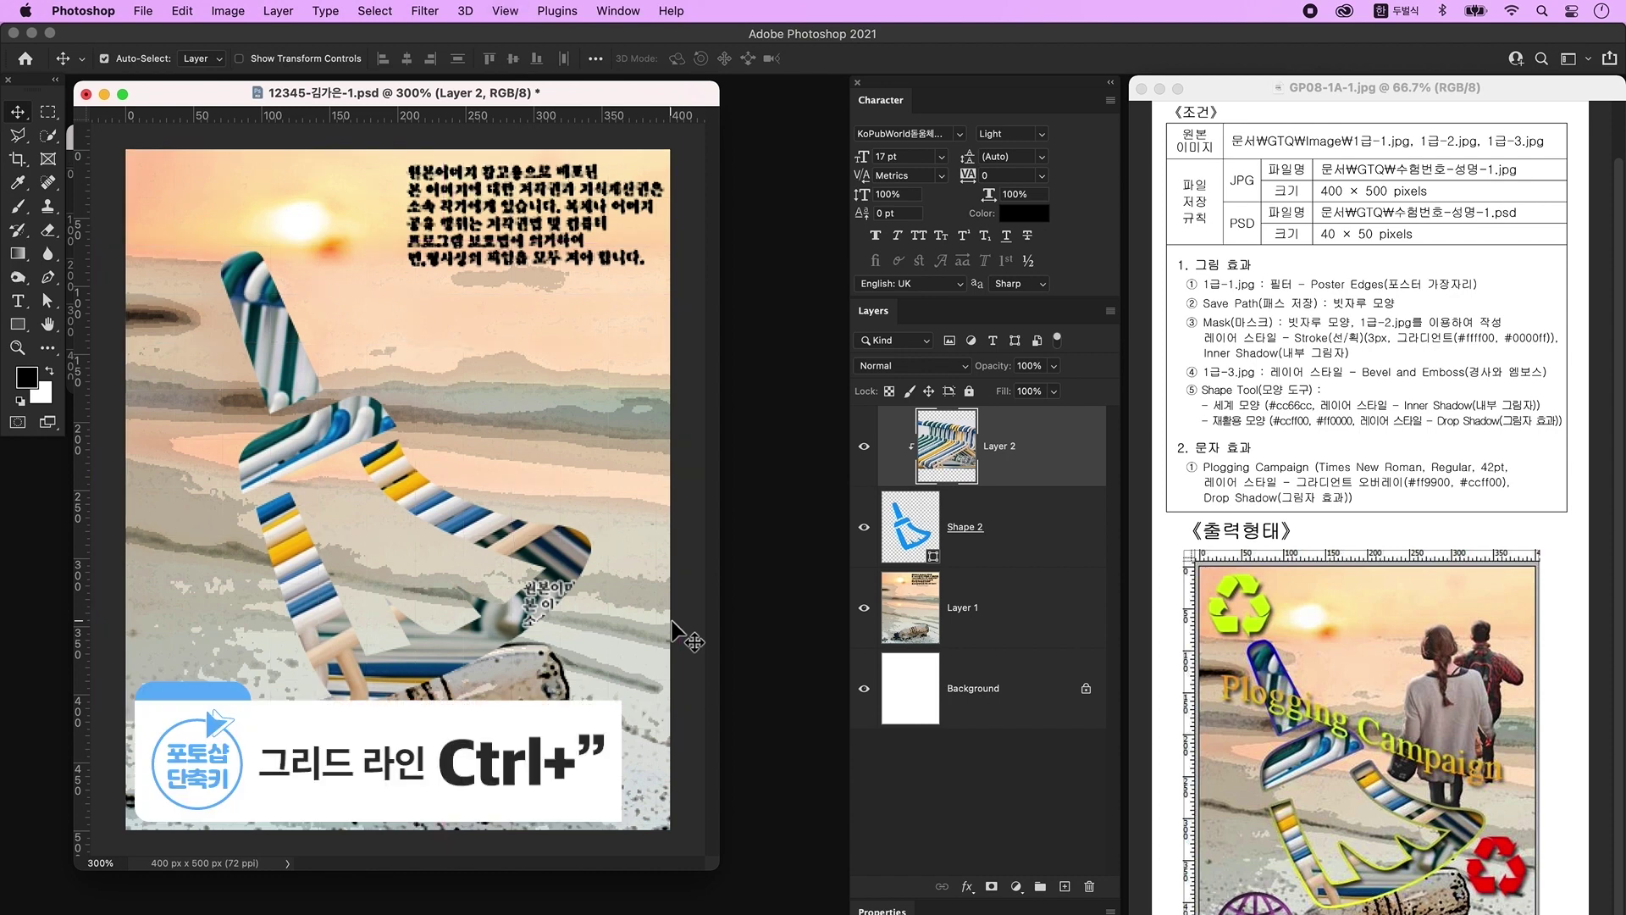
Add a 3 px outside Stroke layer style to the broom shape and set its fill type to Gradient
{"action": "left_click", "coordinate": [1055, 532]}
{"action": "double_click", "coordinate": [1049, 527]}
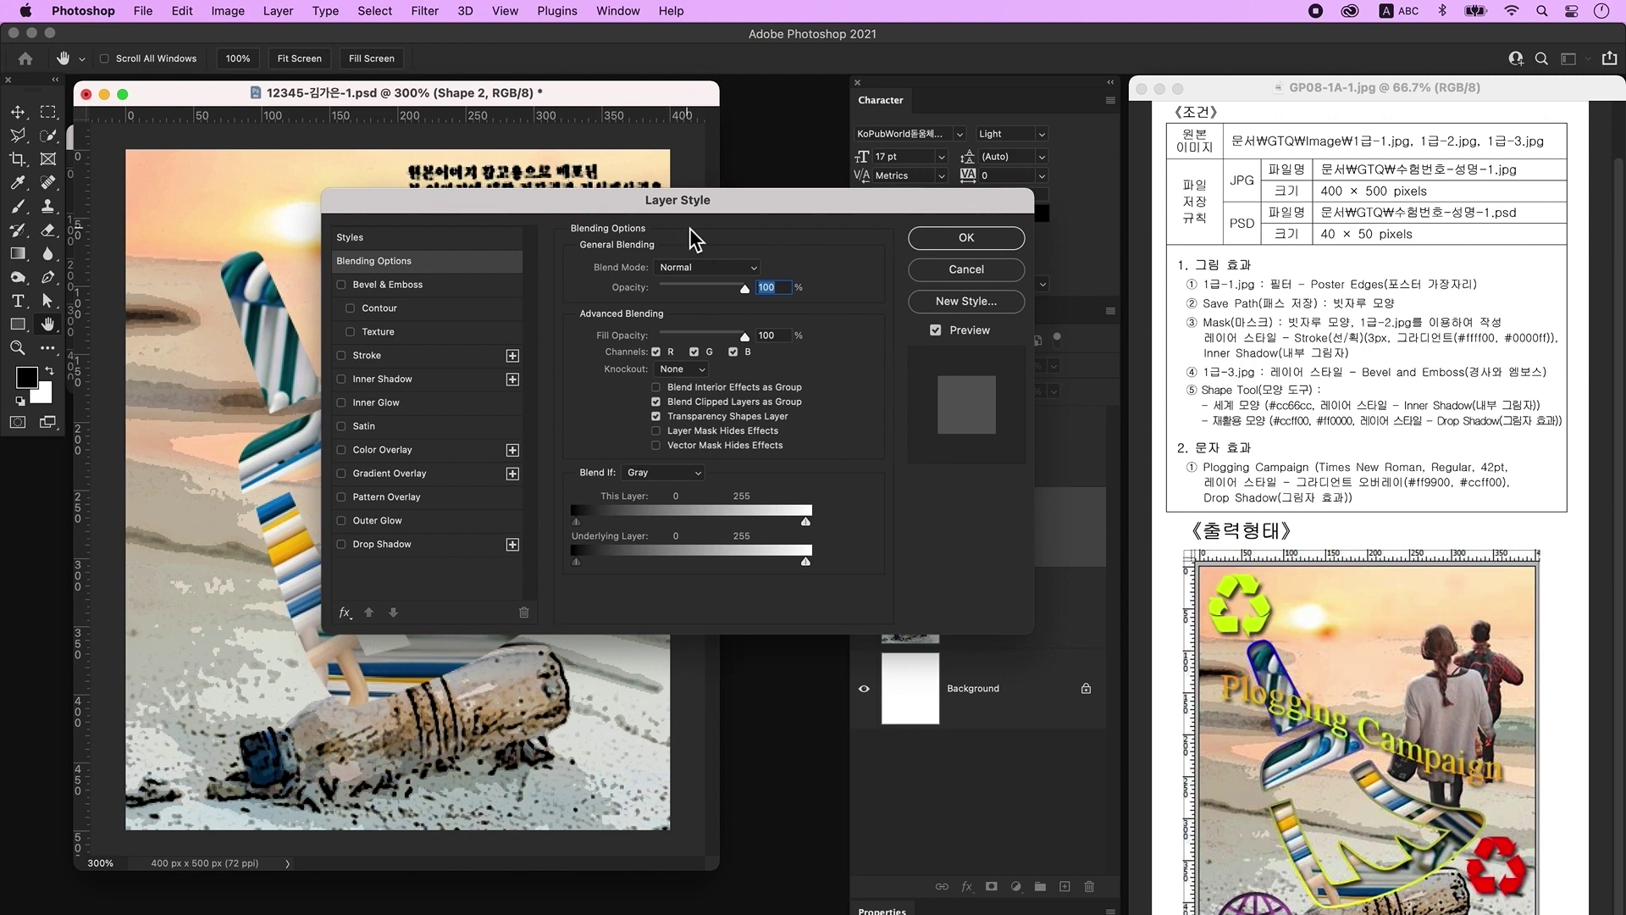
{"action": "left_click", "coordinate": [384, 357]}
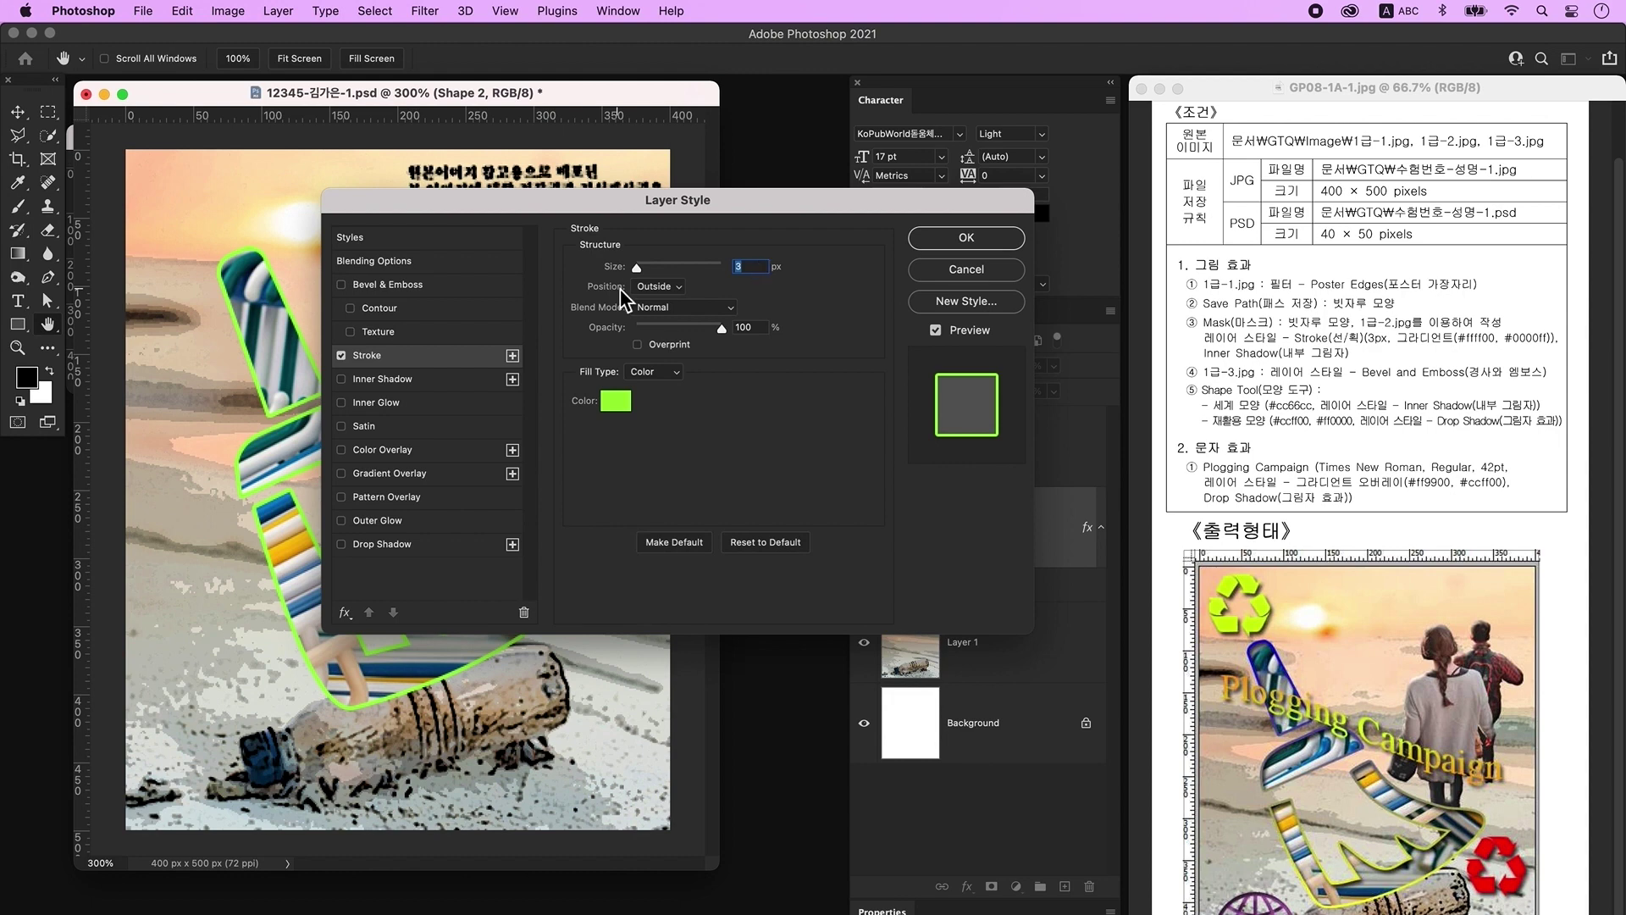
{"action": "left_click", "coordinate": [666, 373]}
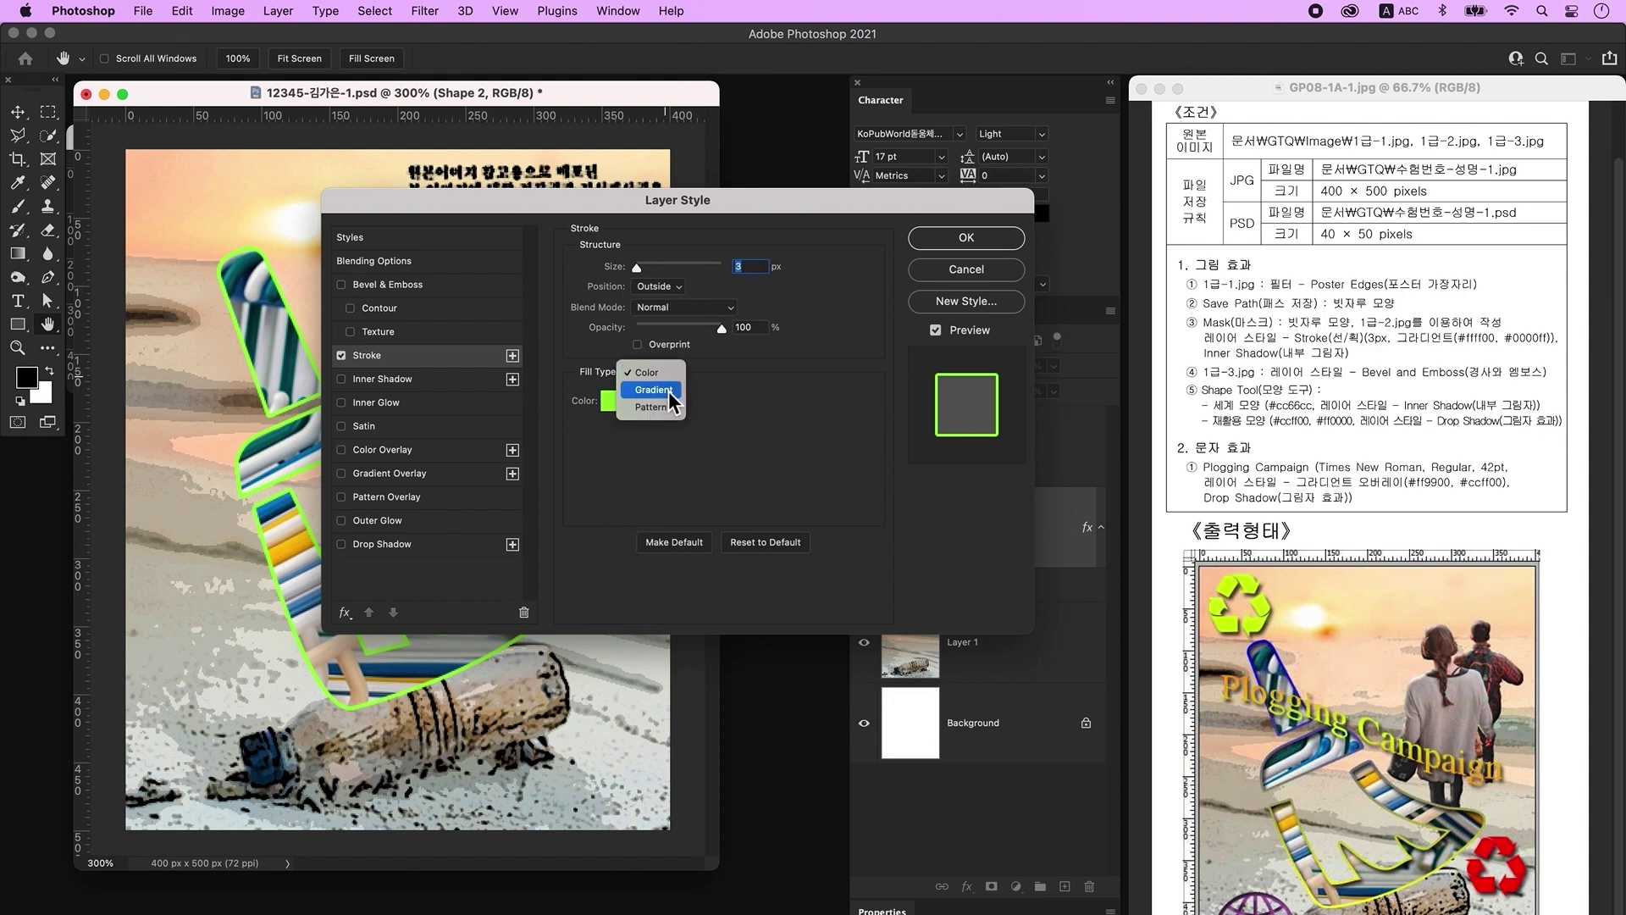
{"action": "left_click", "coordinate": [668, 390]}
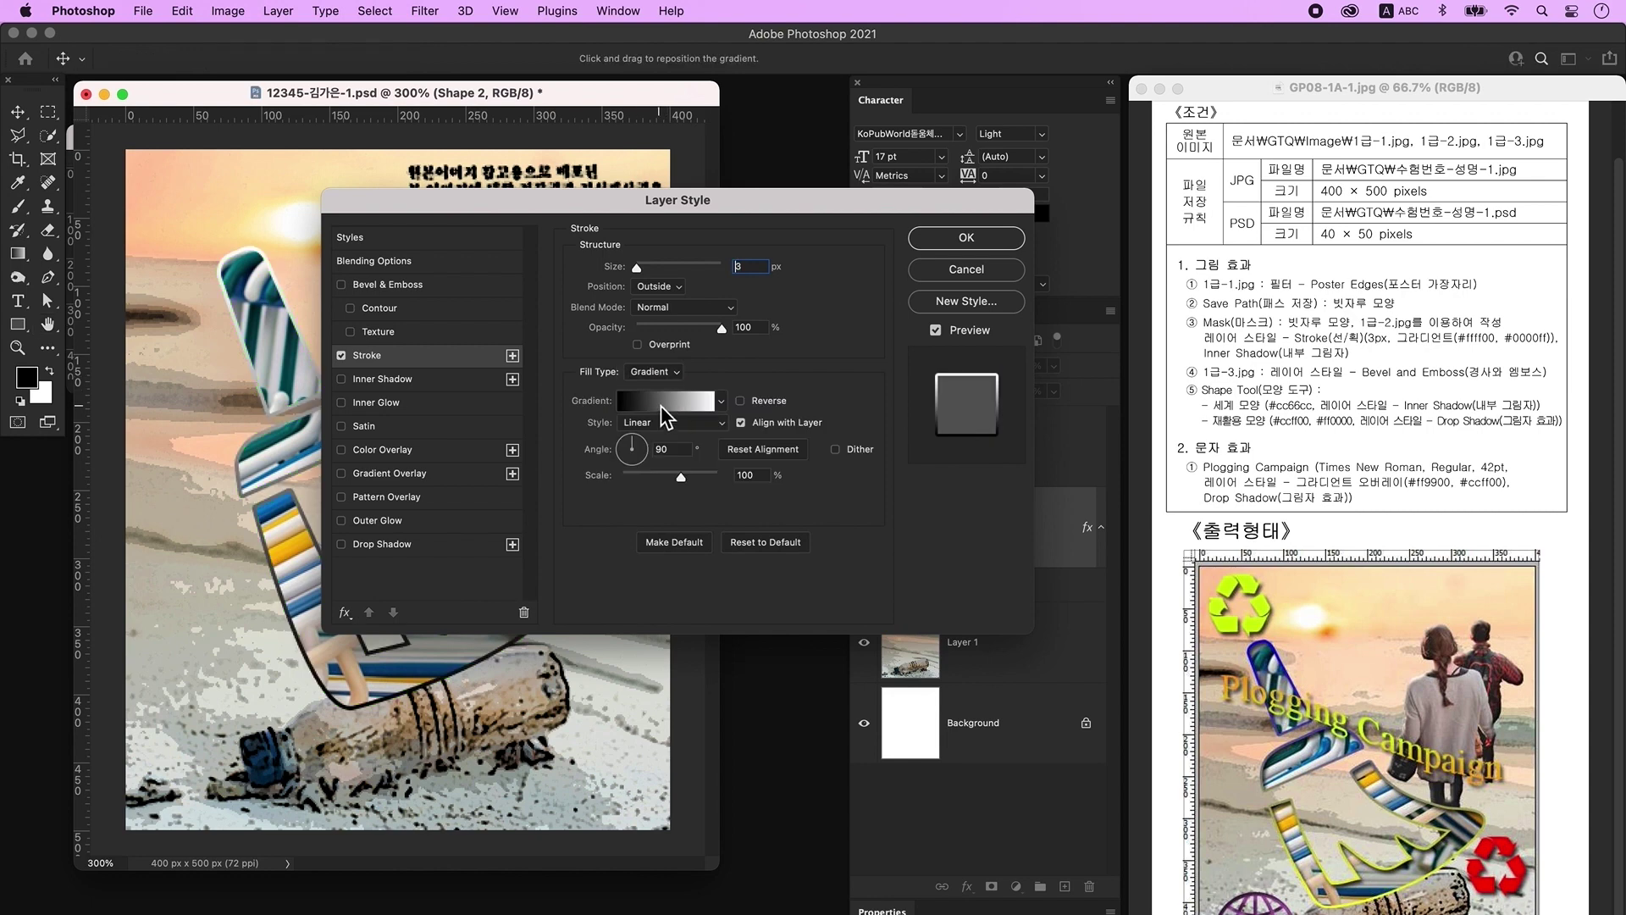
Colour the stroke gradient from #ffff00 to #0000ff and add an Inner Shadow to the broom shape
{"action": "left_click", "coordinate": [661, 405]}
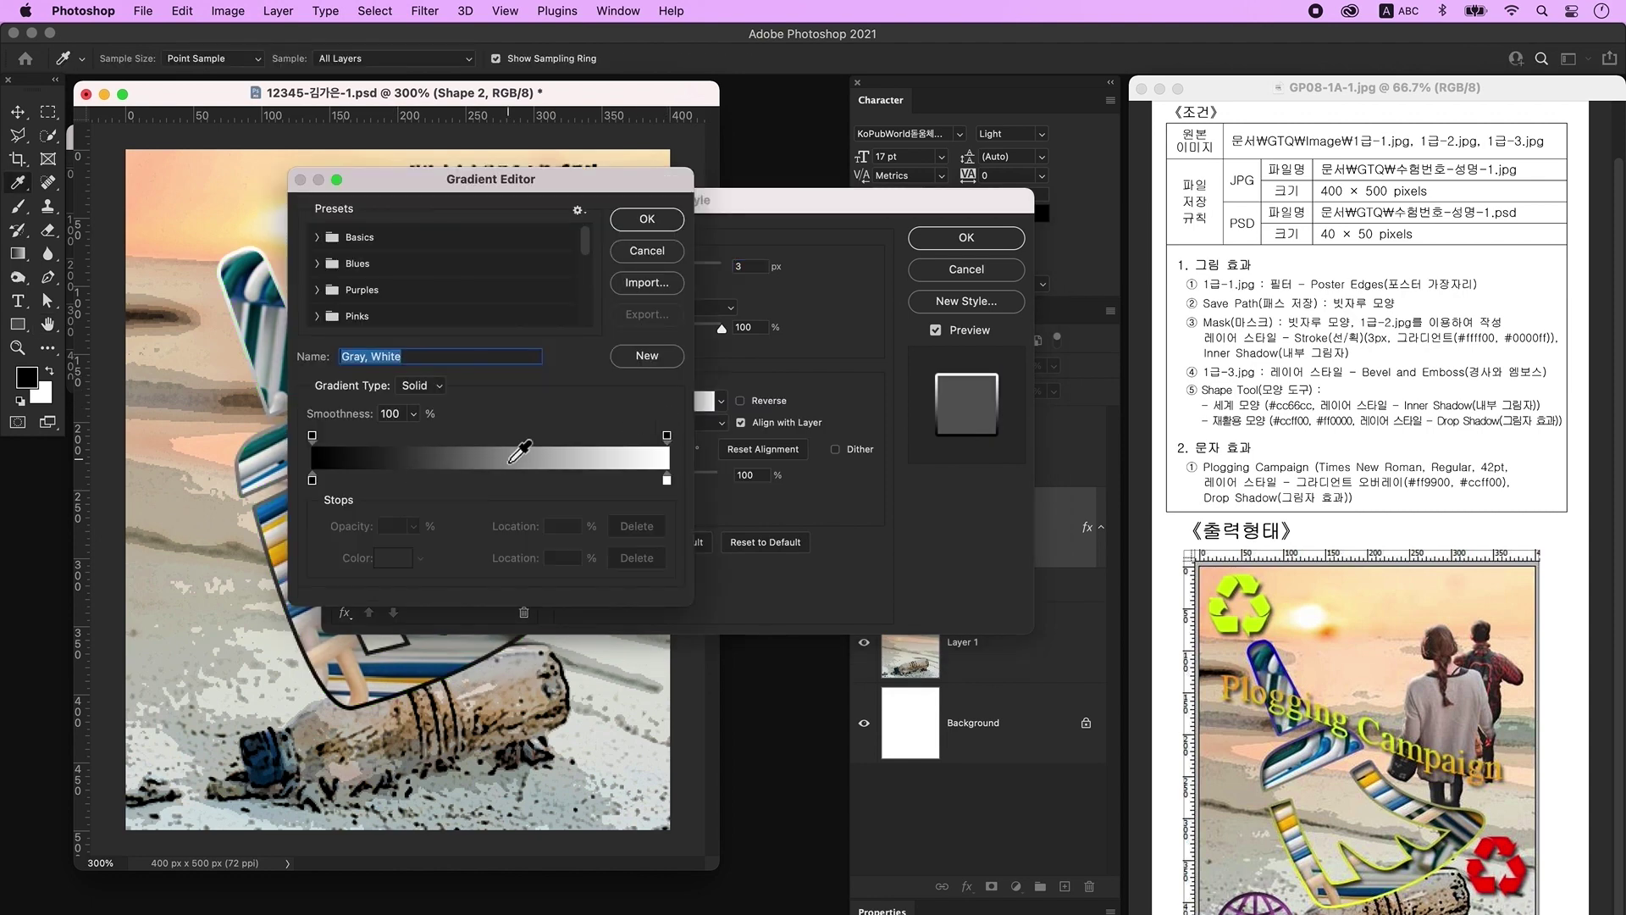
{"action": "double_click", "coordinate": [312, 481]}
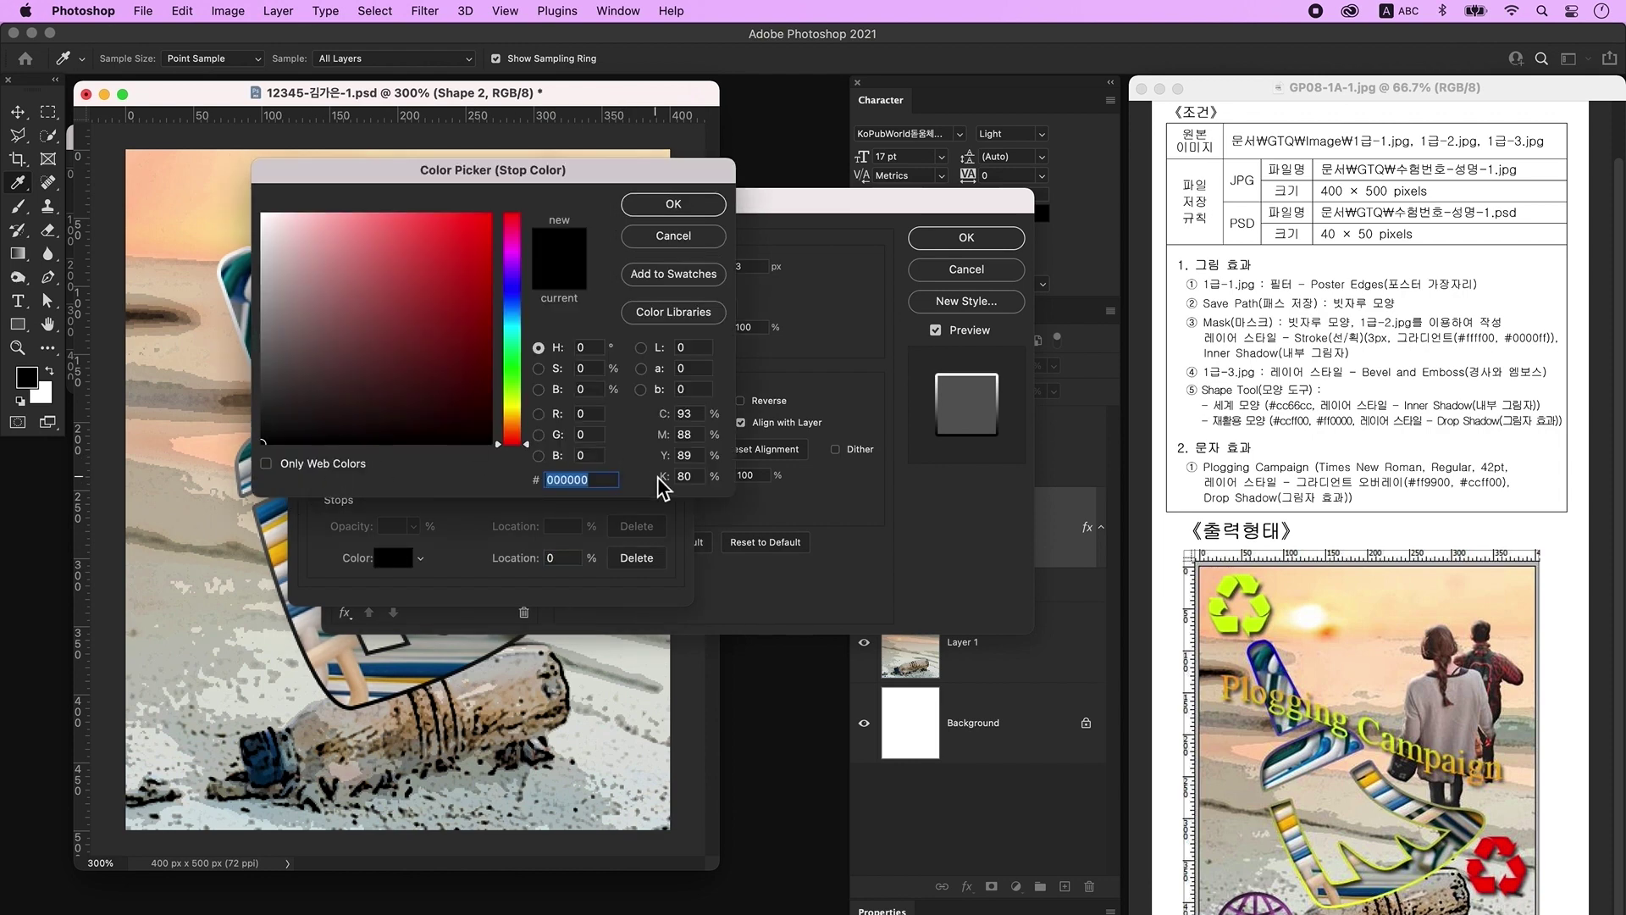
{"action": "type", "text": "ffff00"}
{"action": "key", "text": "Return"}
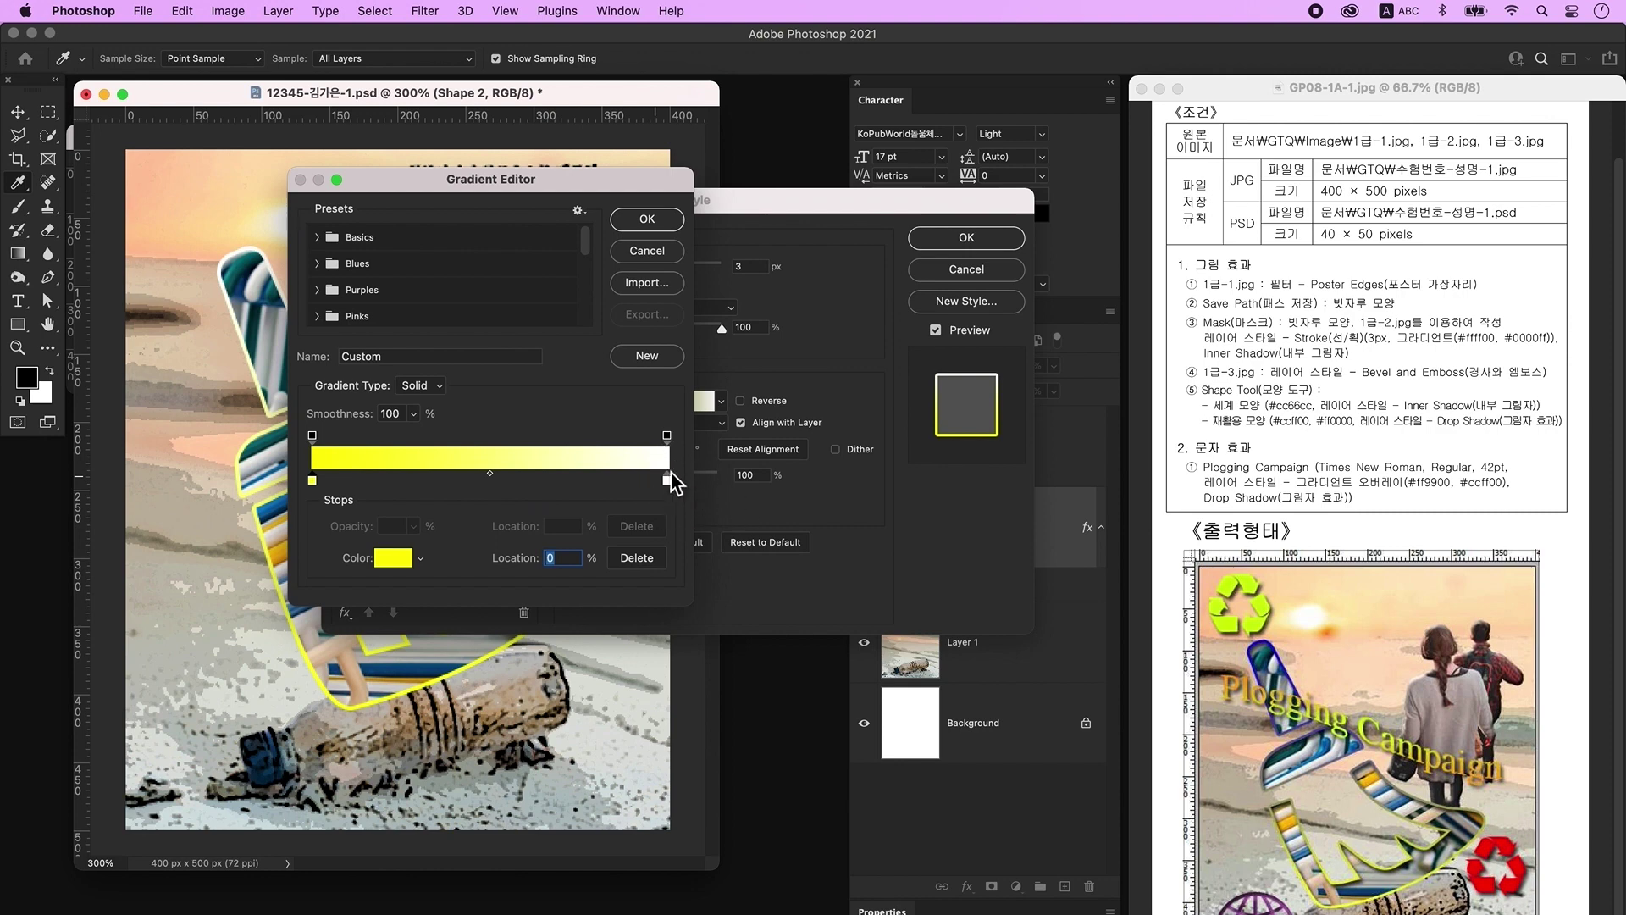
{"action": "left_click", "coordinate": [666, 481]}
{"action": "double_click", "coordinate": [666, 483]}
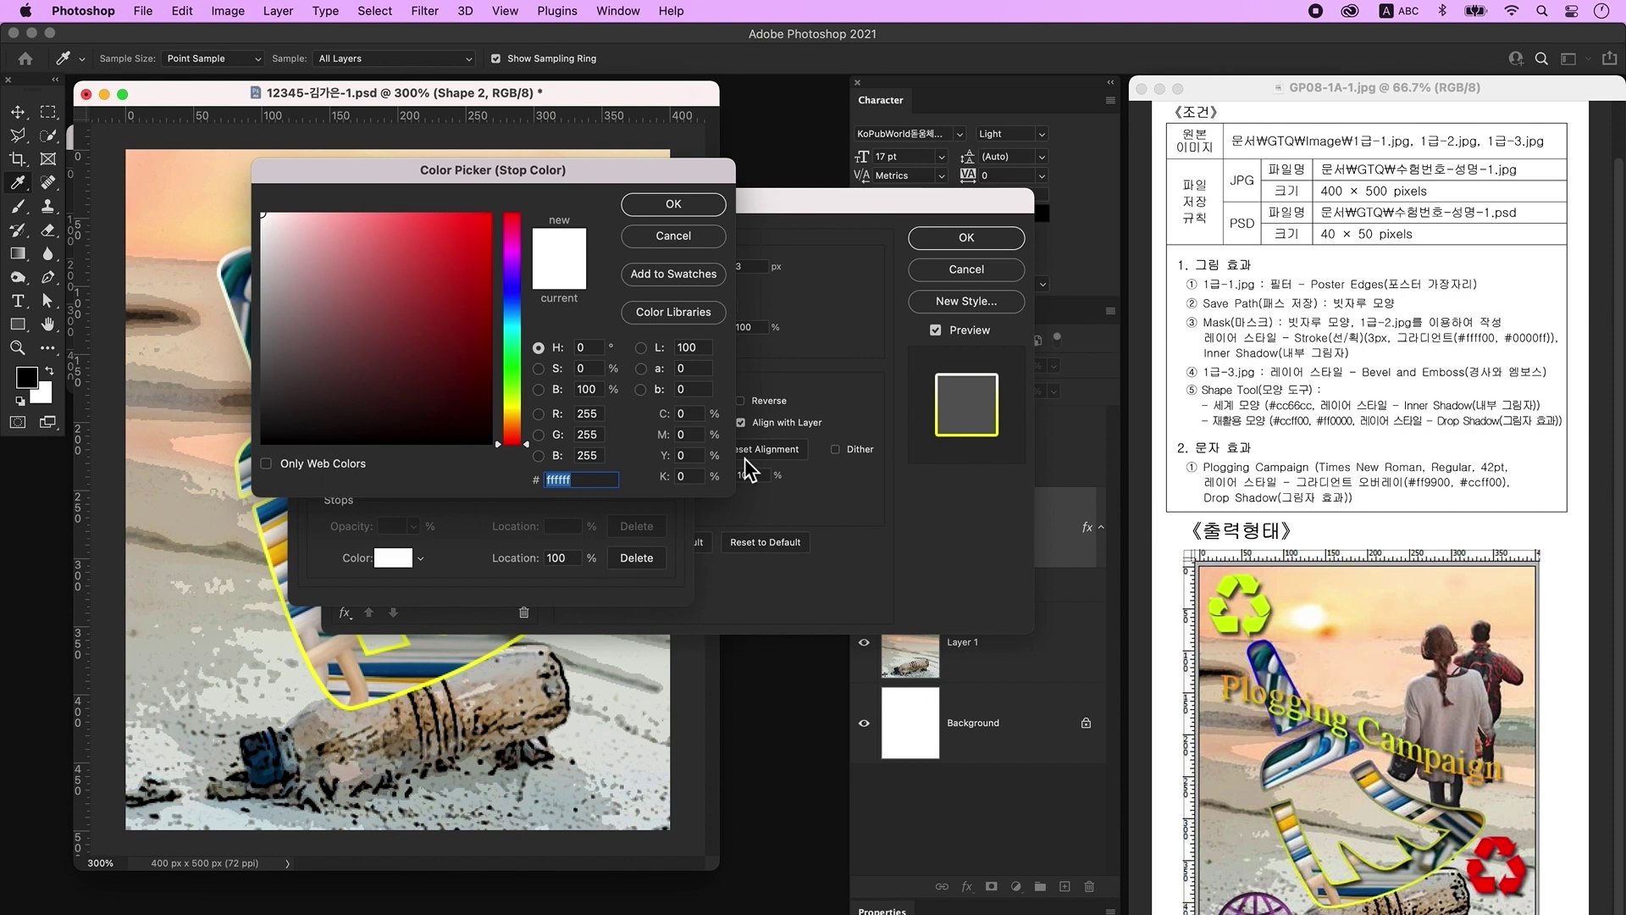
{"action": "type", "text": "0000ff"}
{"action": "key", "text": "Return"}
{"action": "left_click", "coordinate": [648, 220]}
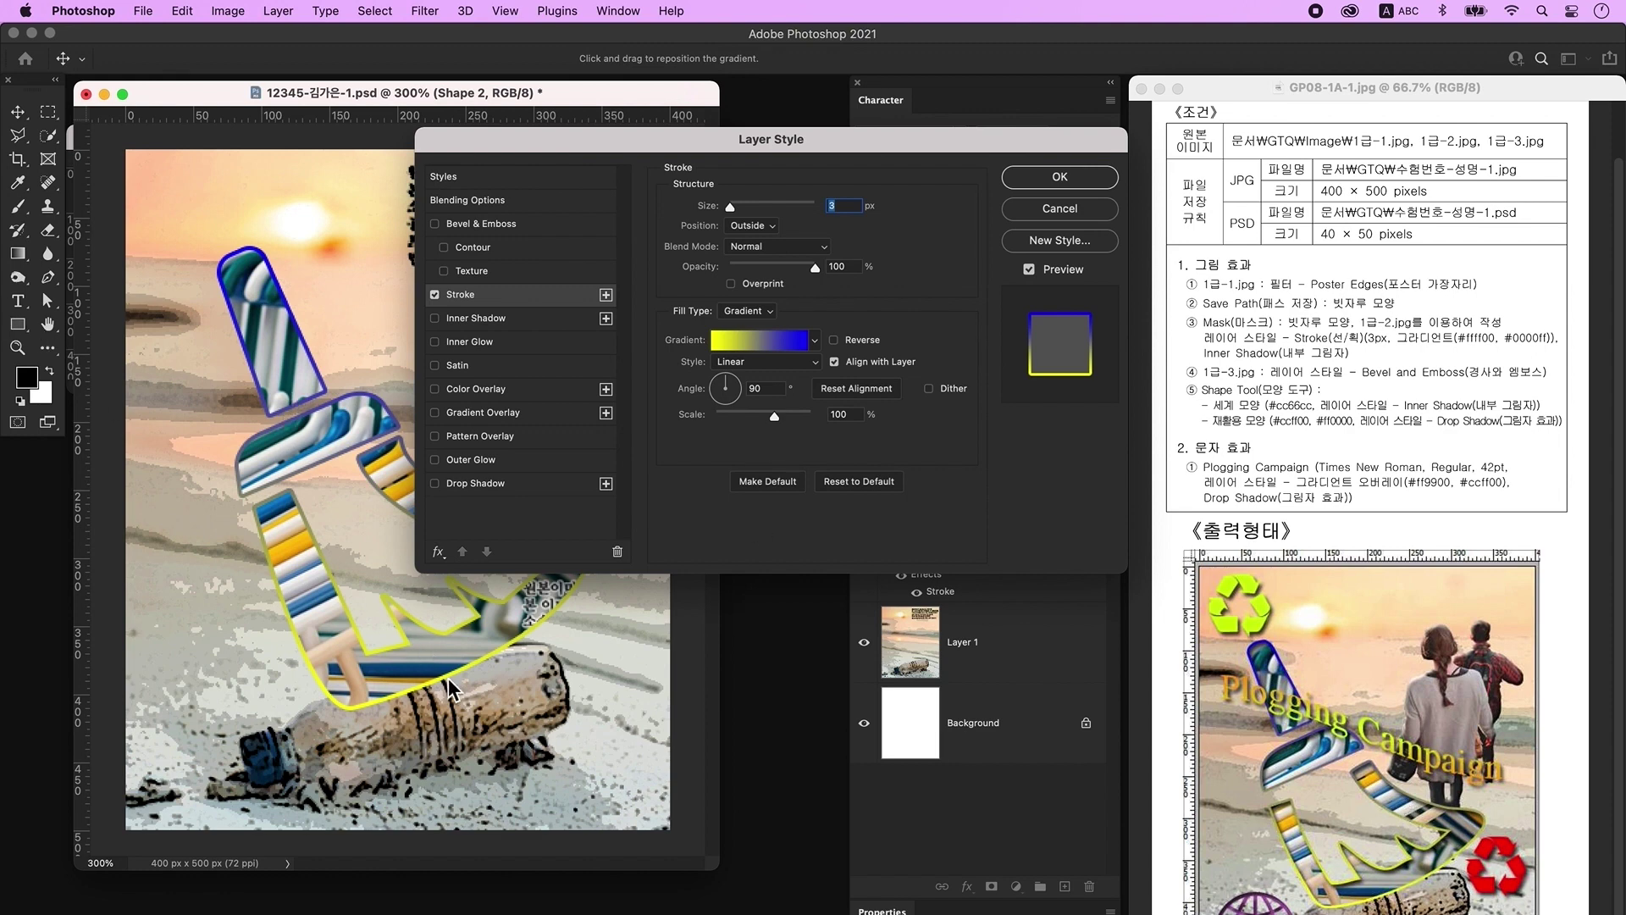
{"action": "left_click", "coordinate": [490, 320]}
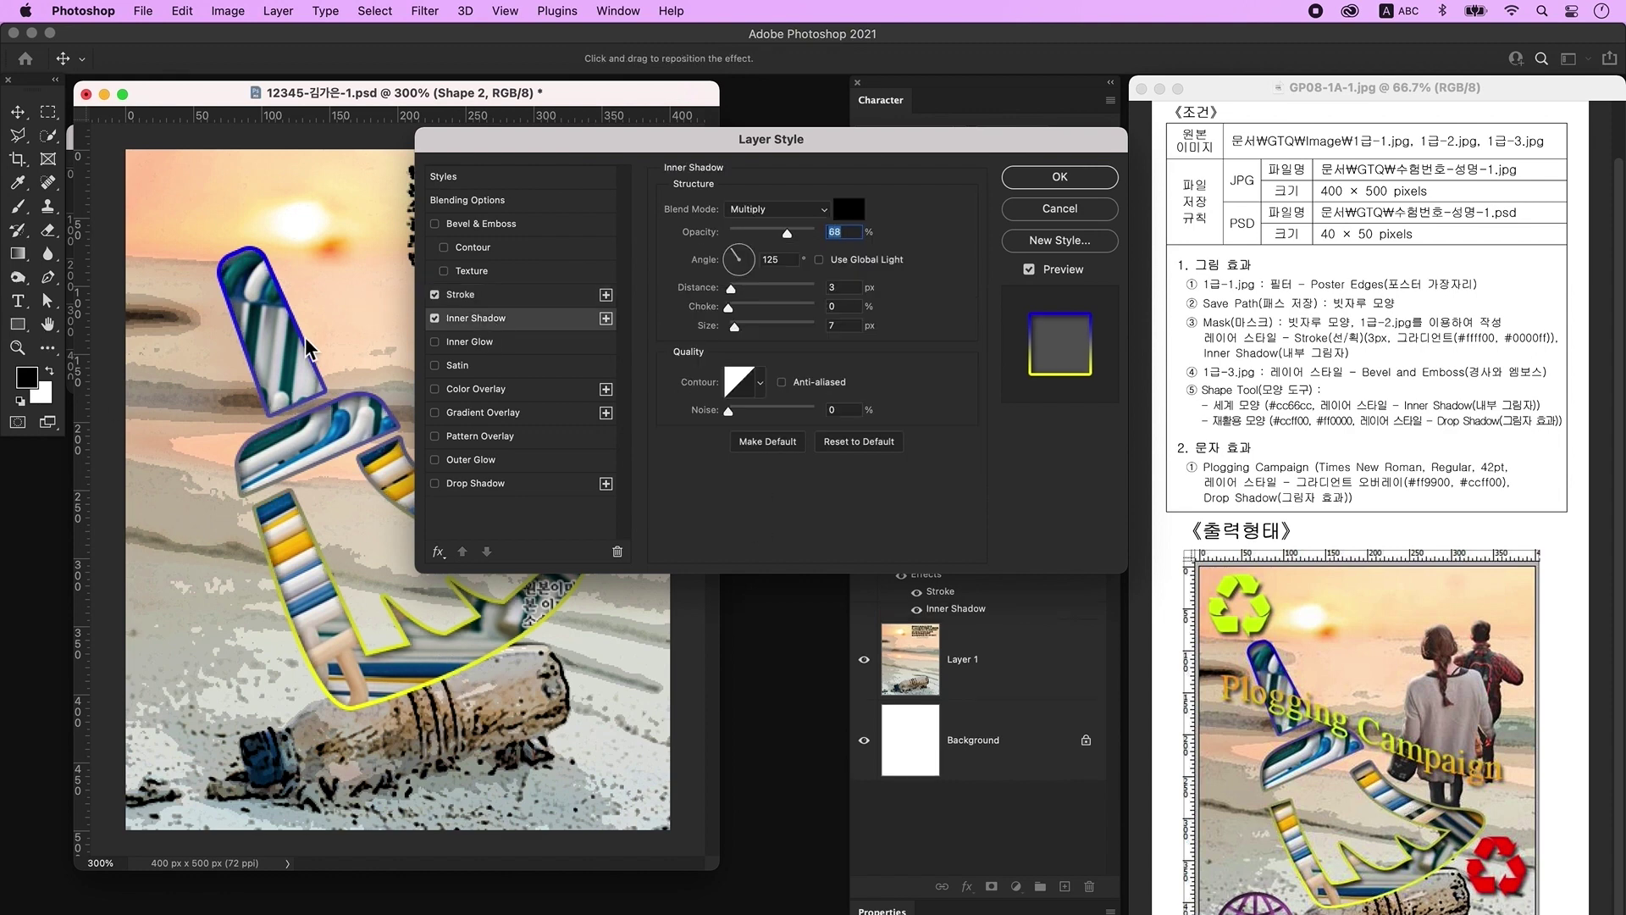
{"action": "left_click", "coordinate": [1064, 179]}
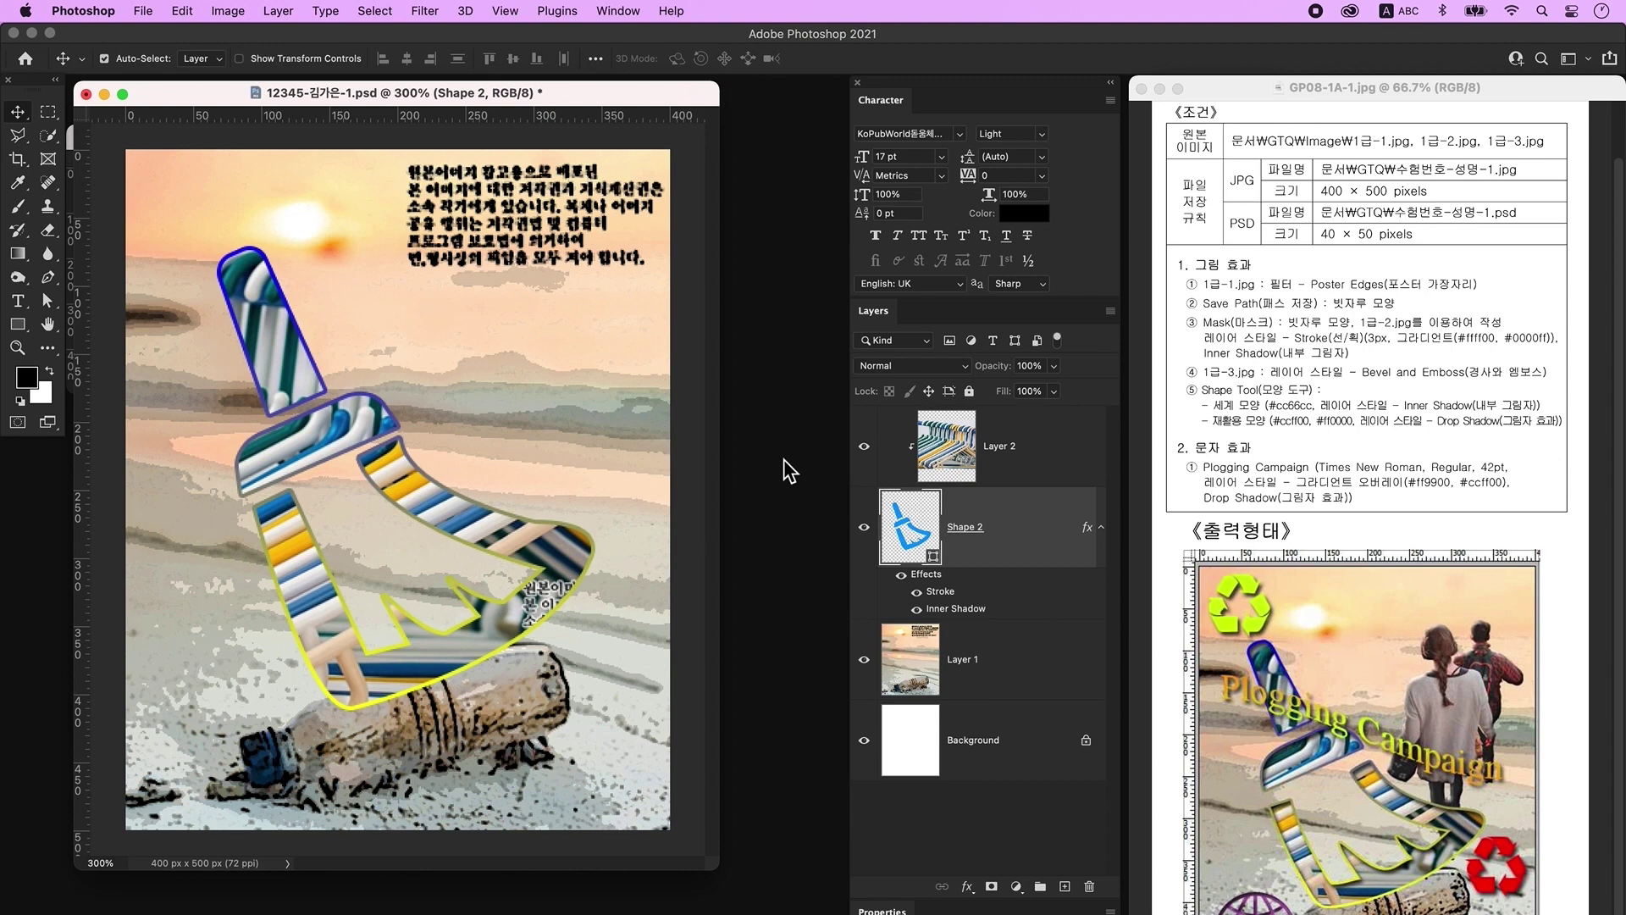
Select the hanger photo layer, open 1급-3.jpg and convert its background into a regular layer
{"action": "left_click", "coordinate": [964, 449]}
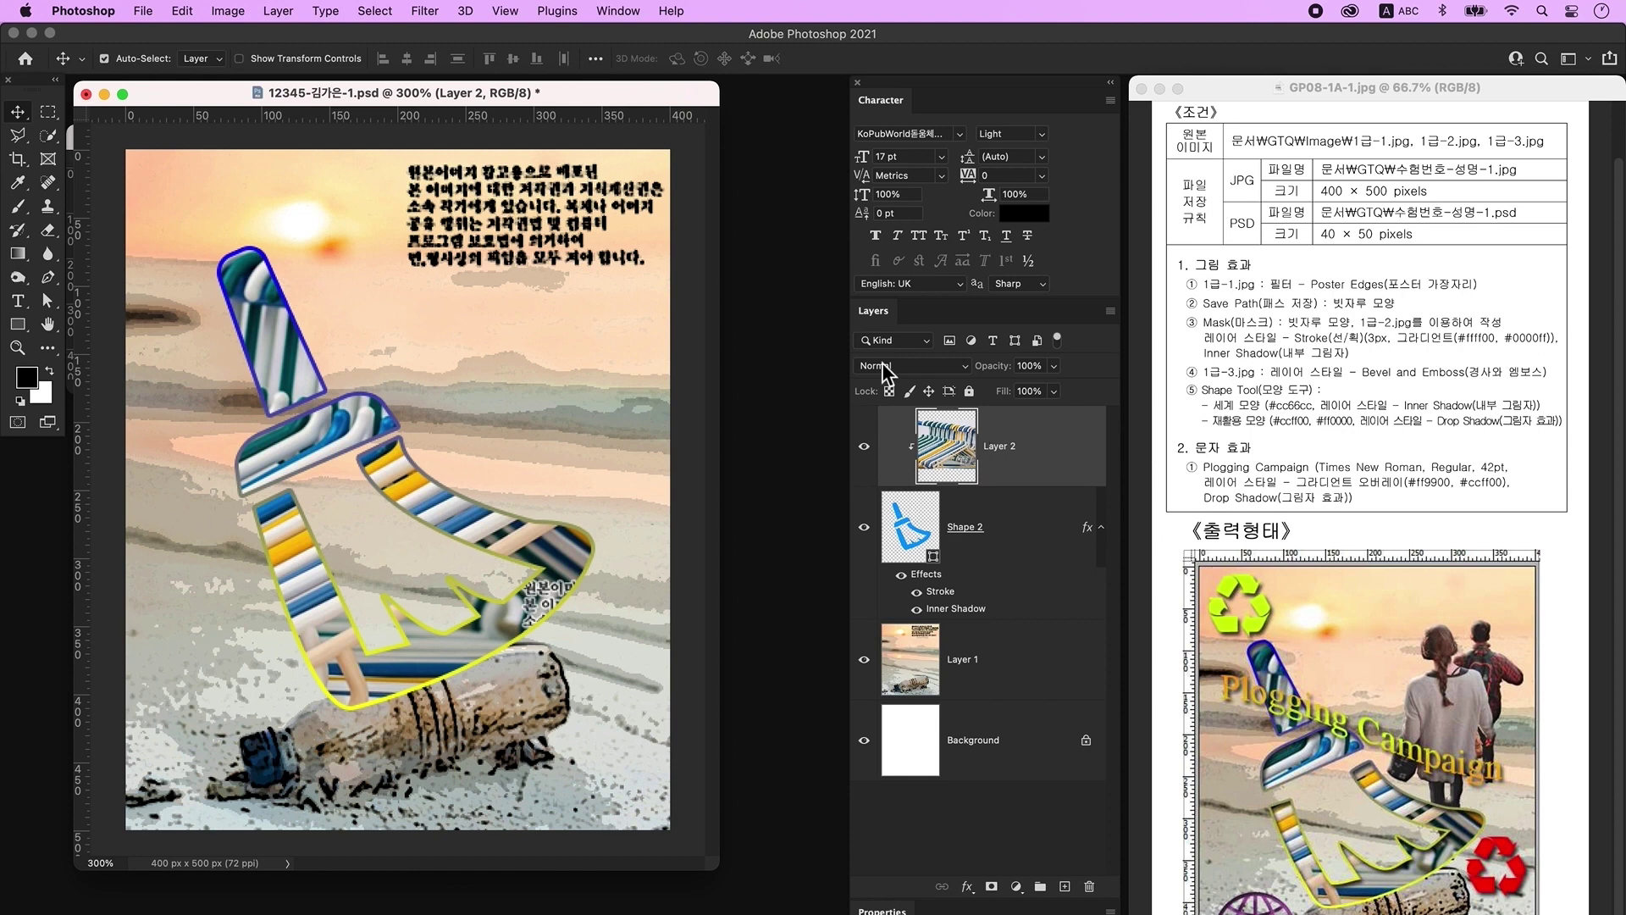
{"action": "key", "text": "super+o"}
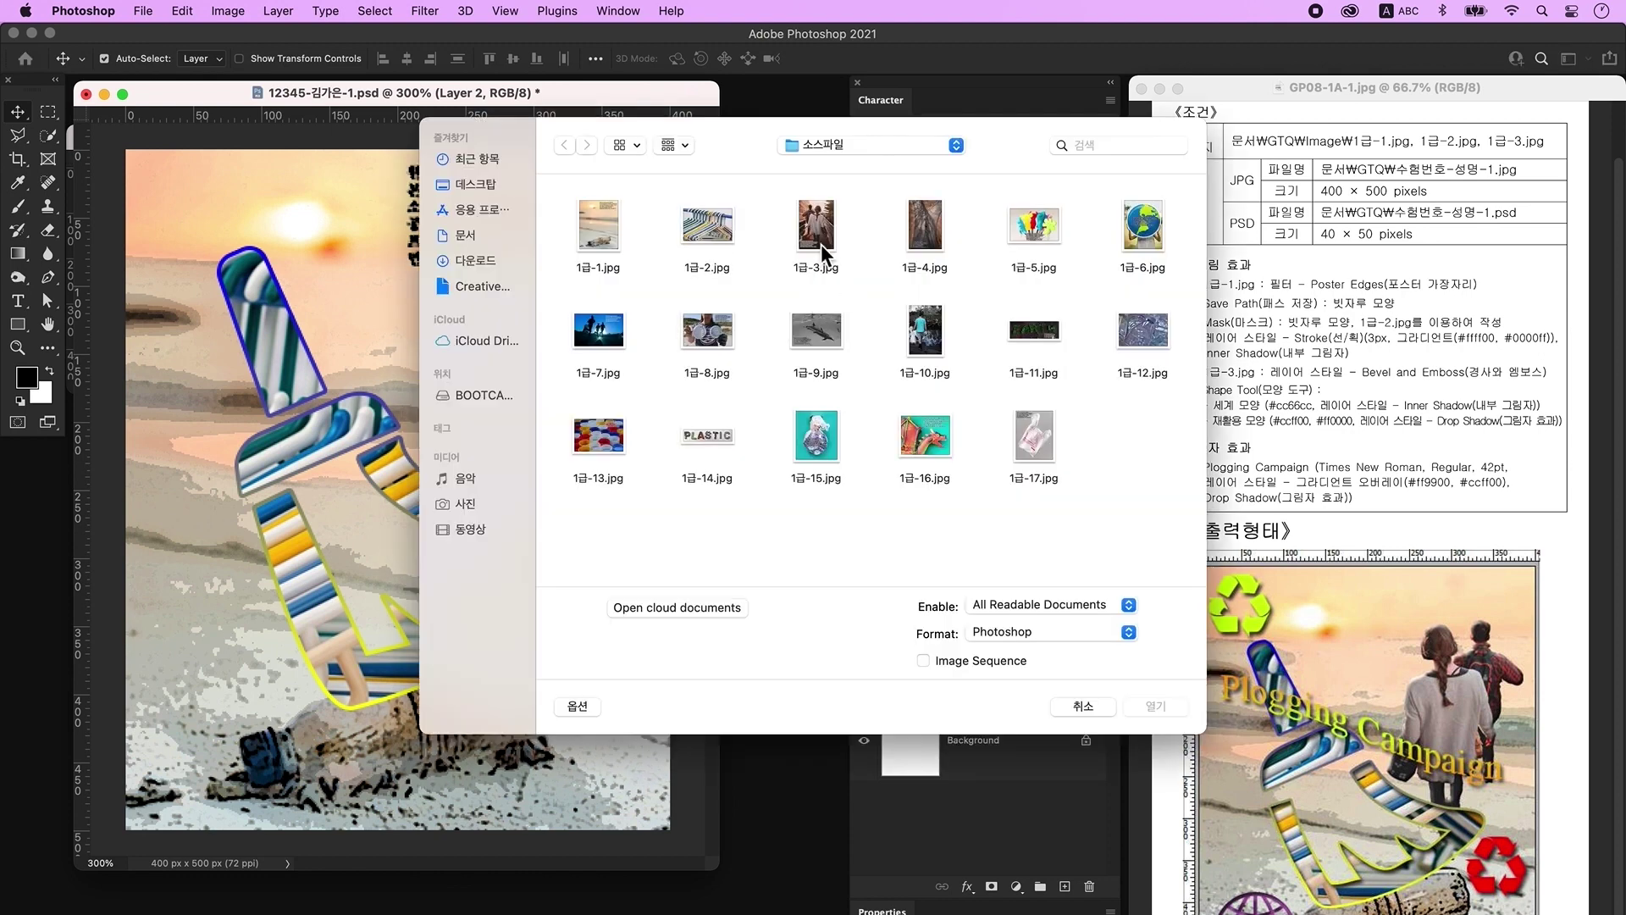
{"action": "left_click", "coordinate": [816, 233]}
{"action": "left_click", "coordinate": [1155, 709]}
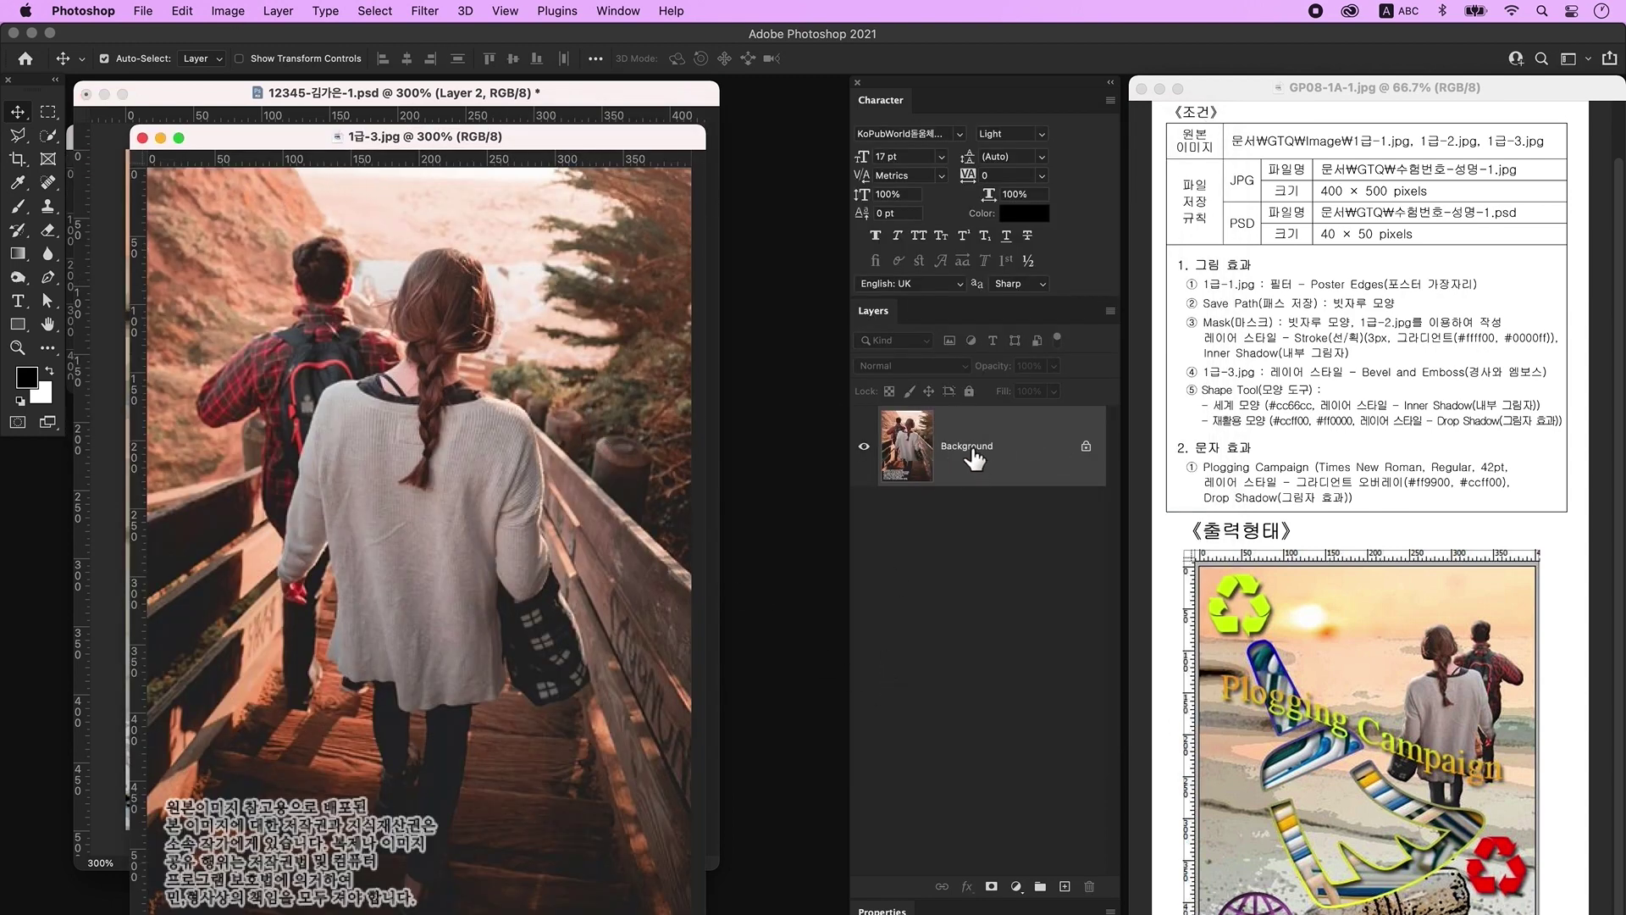
{"action": "double_click", "coordinate": [1054, 456]}
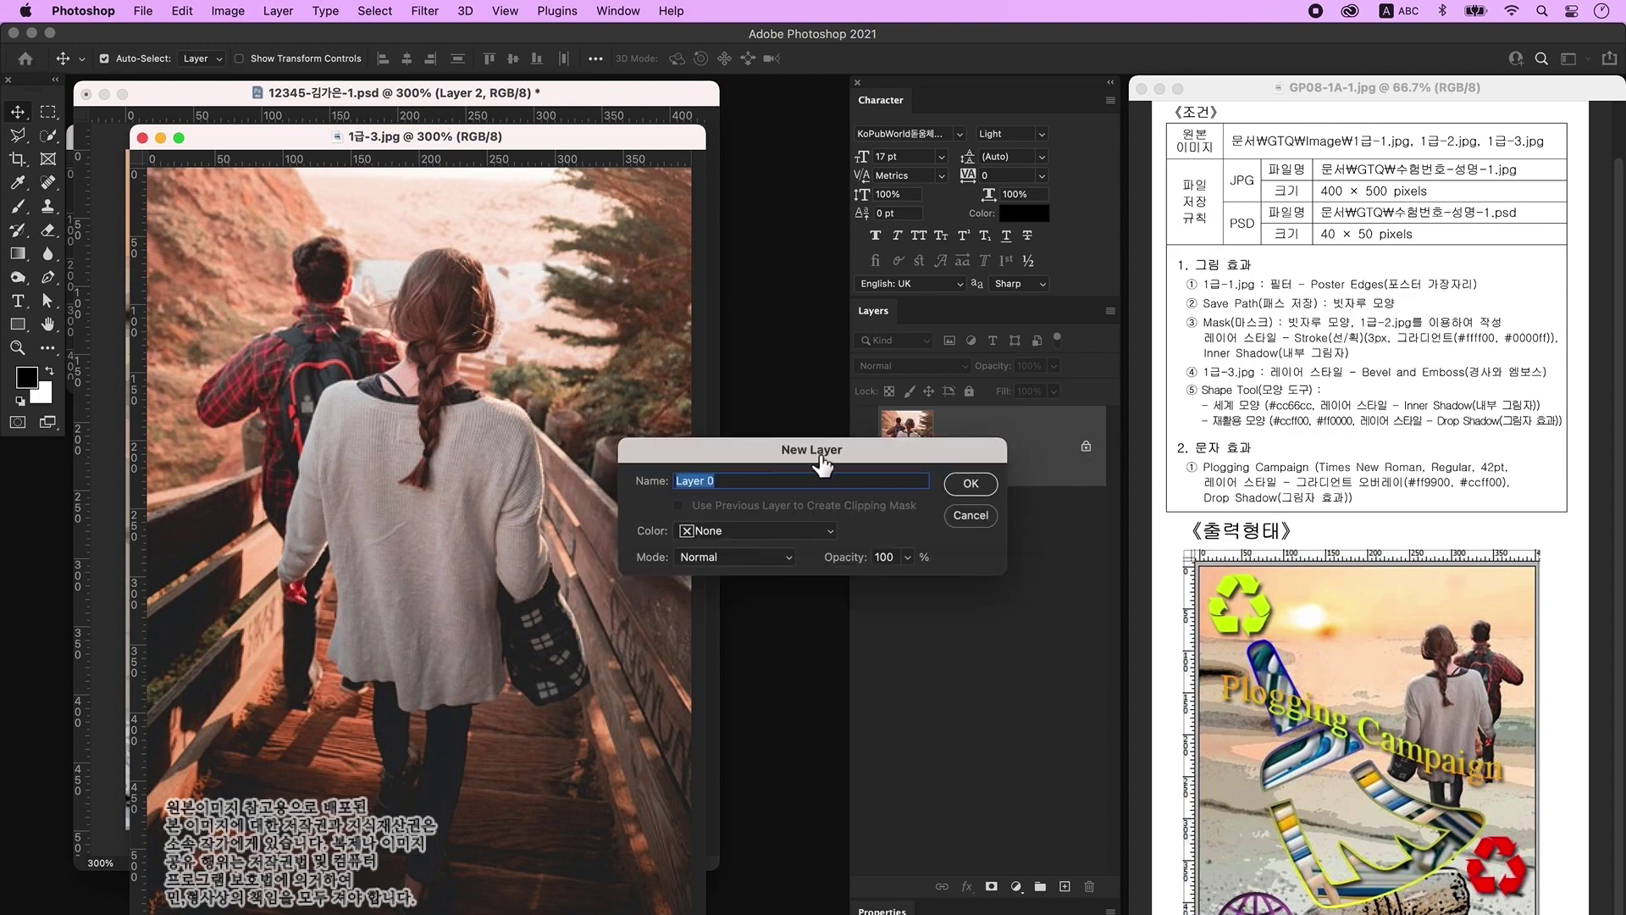
{"action": "left_click", "coordinate": [971, 485]}
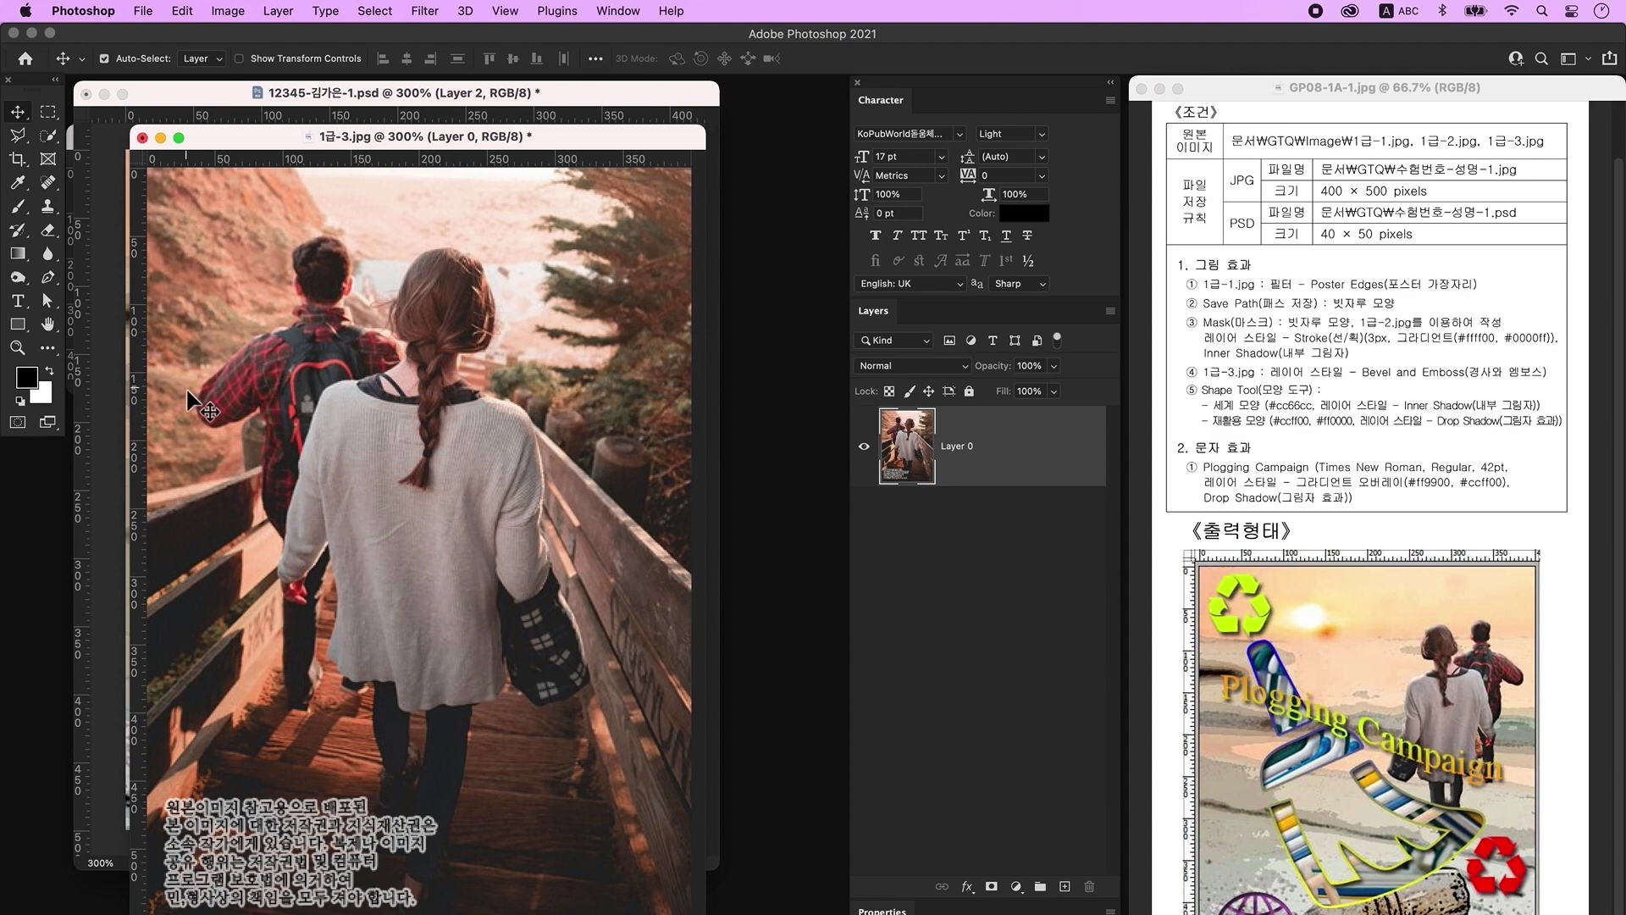
Select the walking couple with the Quick Selection tool, refining the edges around the man's leg with a smaller brush
{"action": "left_click", "coordinate": [50, 139]}
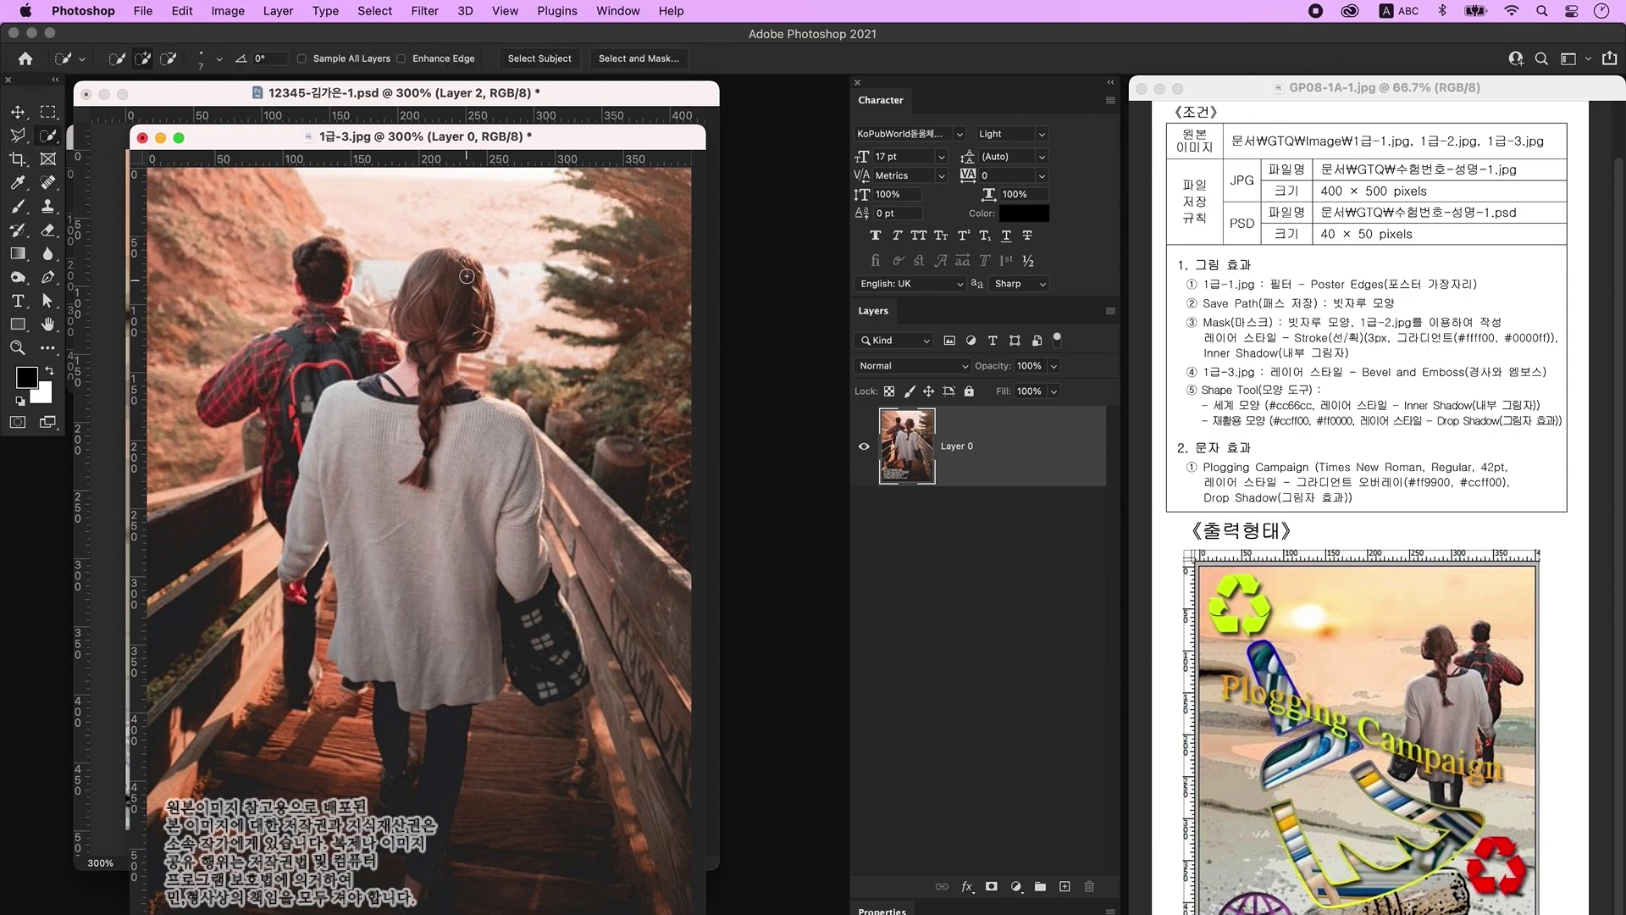
{"action": "mouse_move", "coordinate": [324, 263]}
{"action": "left_mouse_down"}
{"action": "mouse_move", "coordinate": [323, 304]}
{"action": "mouse_move", "coordinate": [269, 384]}
{"action": "mouse_move", "coordinate": [235, 395]}
{"action": "left_mouse_up"}
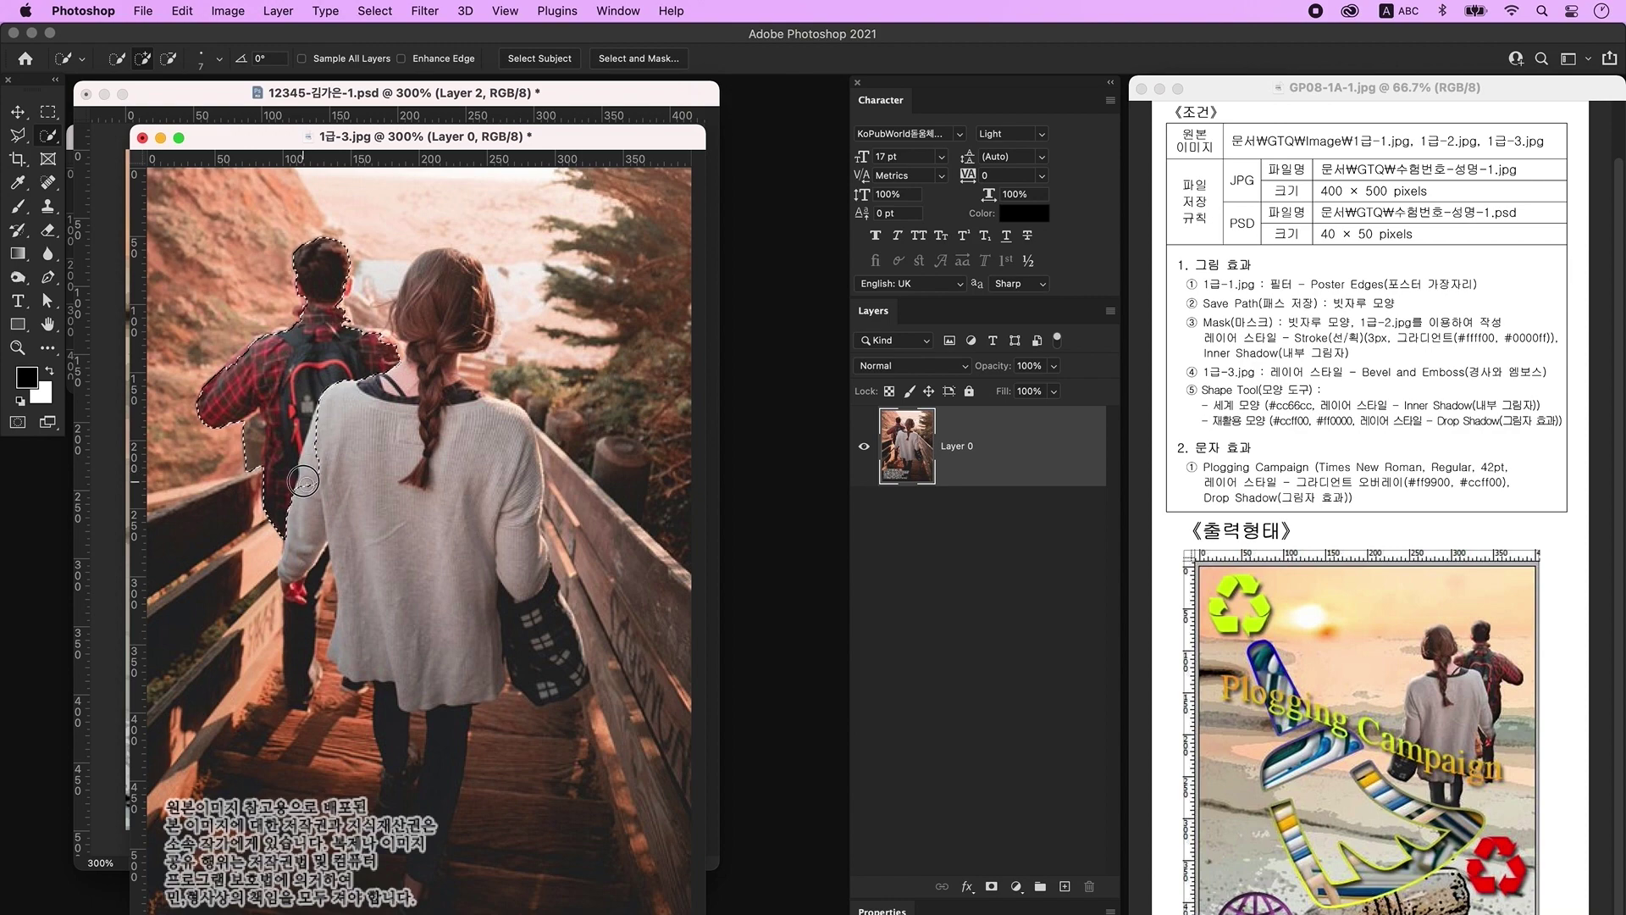
{"action": "mouse_move", "coordinate": [304, 481]}
{"action": "left_mouse_down"}
{"action": "mouse_move", "coordinate": [435, 727]}
{"action": "mouse_move", "coordinate": [491, 584]}
{"action": "mouse_move", "coordinate": [559, 610]}
{"action": "mouse_move", "coordinate": [414, 747]}
{"action": "left_mouse_up"}
{"action": "left_click_drag", "start_coordinate": [304, 682], "coordinate": [301, 622]}
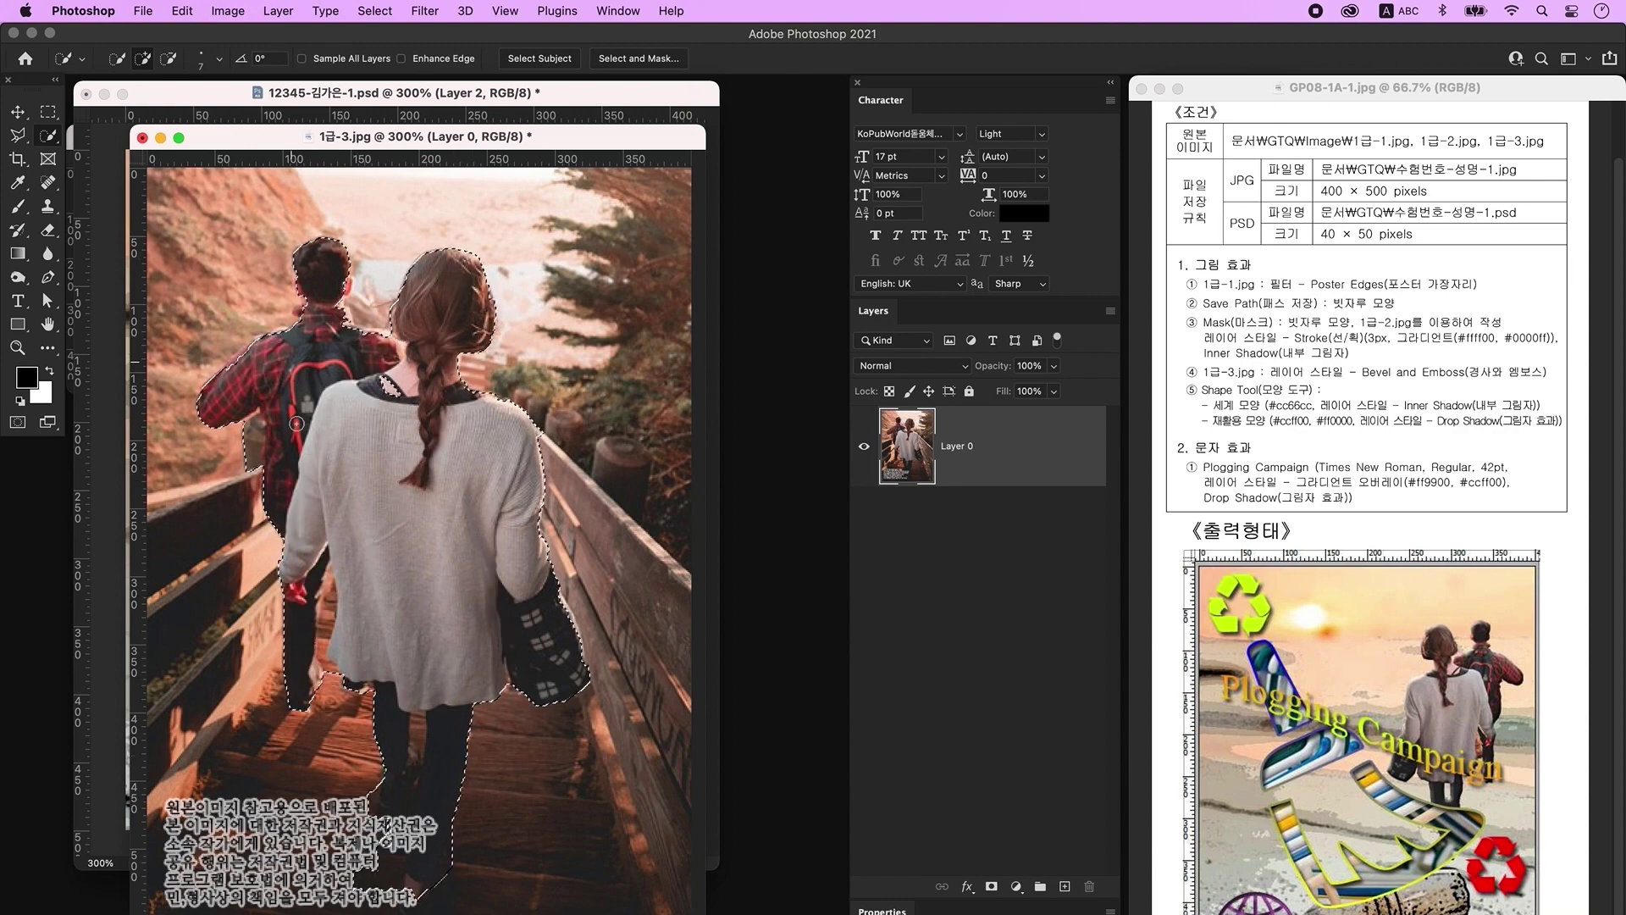
{"action": "left_click", "coordinate": [343, 280]}
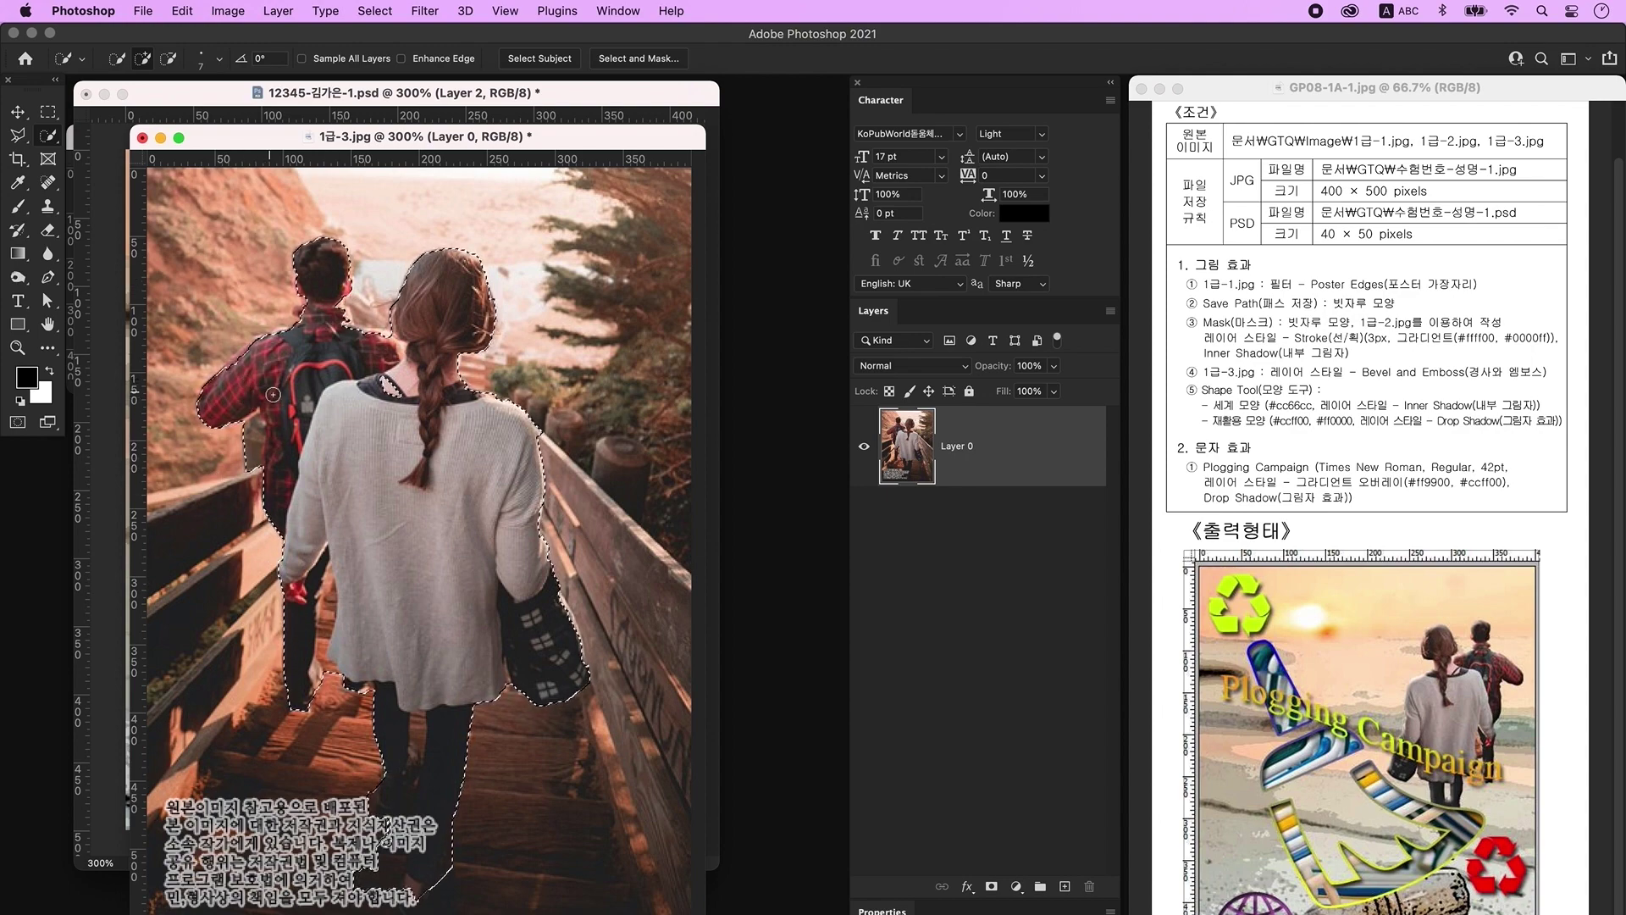
{"action": "key", "text": "alt"}
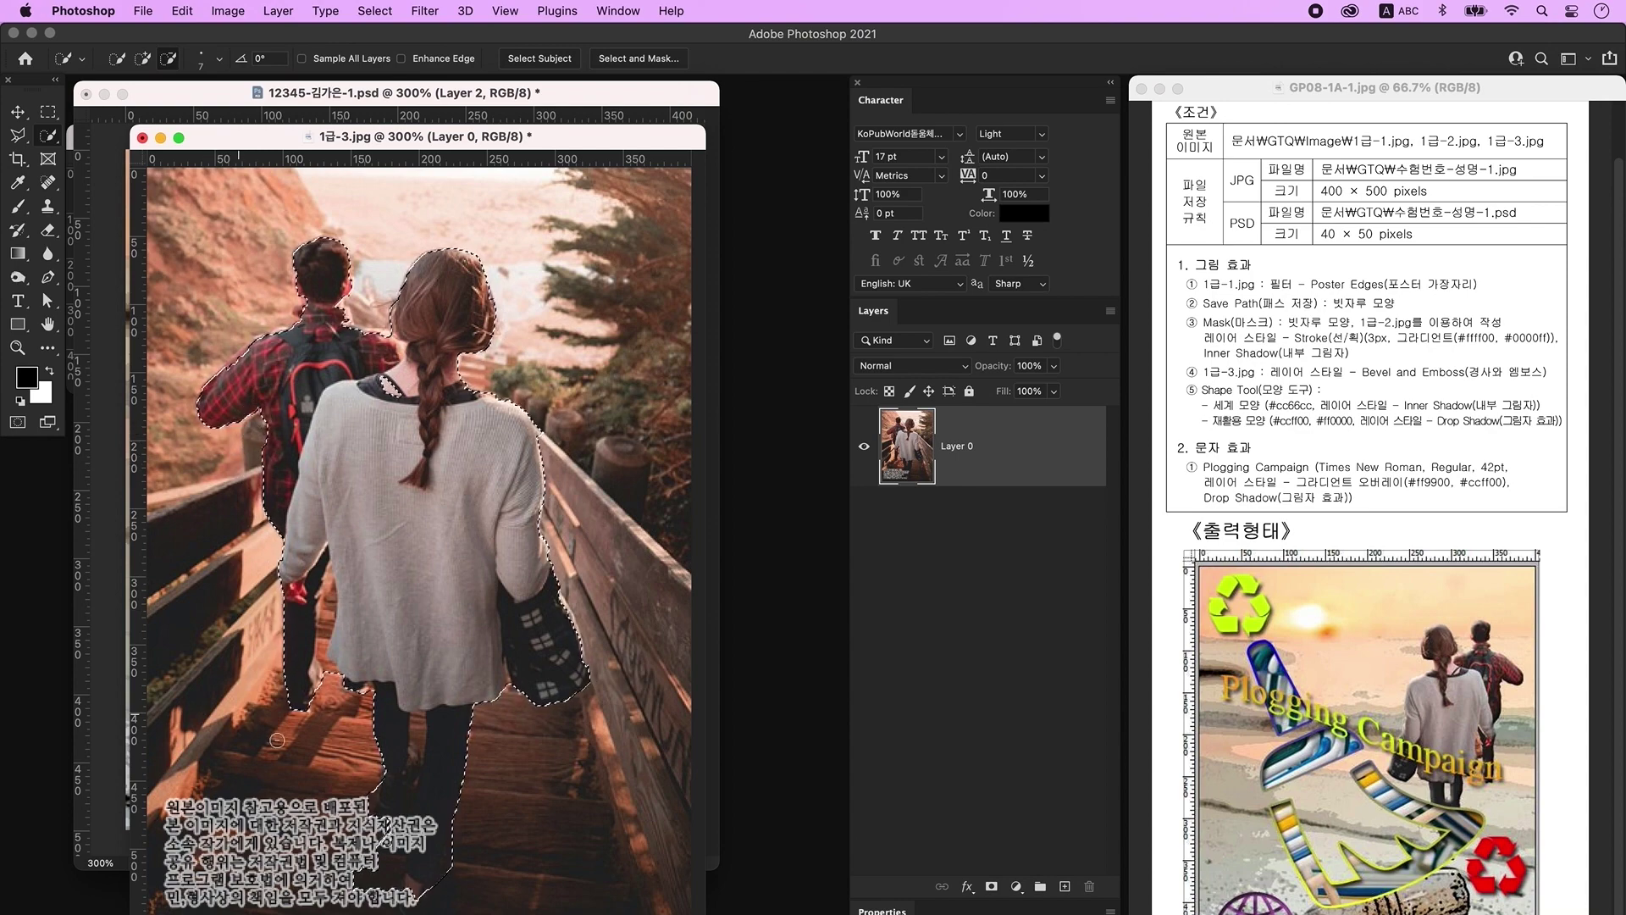
{"action": "key", "text": "bracketleft"}
{"action": "key", "text": "bracketleft"}
{"action": "key", "text": "bracketleft"}
{"action": "left_click_drag", "start_coordinate": [328, 606], "coordinate": [327, 672]}
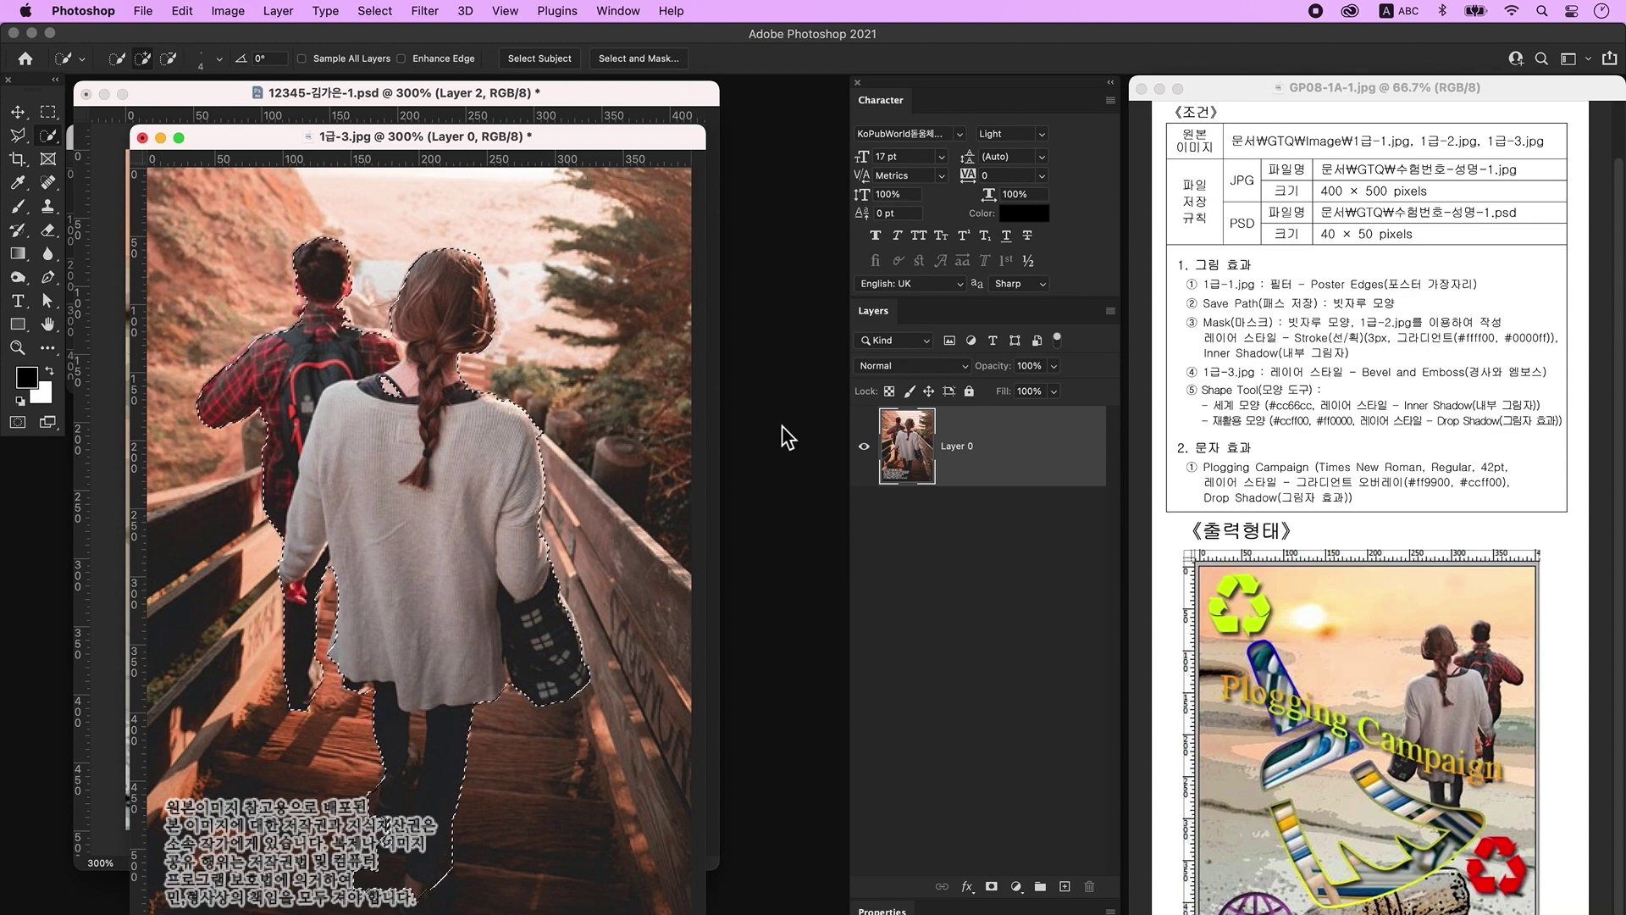
Isolate the selected couple on its own layer with the original photo hidden, and copy the cutout into the poster
{"action": "key", "text": "ctrl+j"}
{"action": "left_click", "coordinate": [864, 527]}
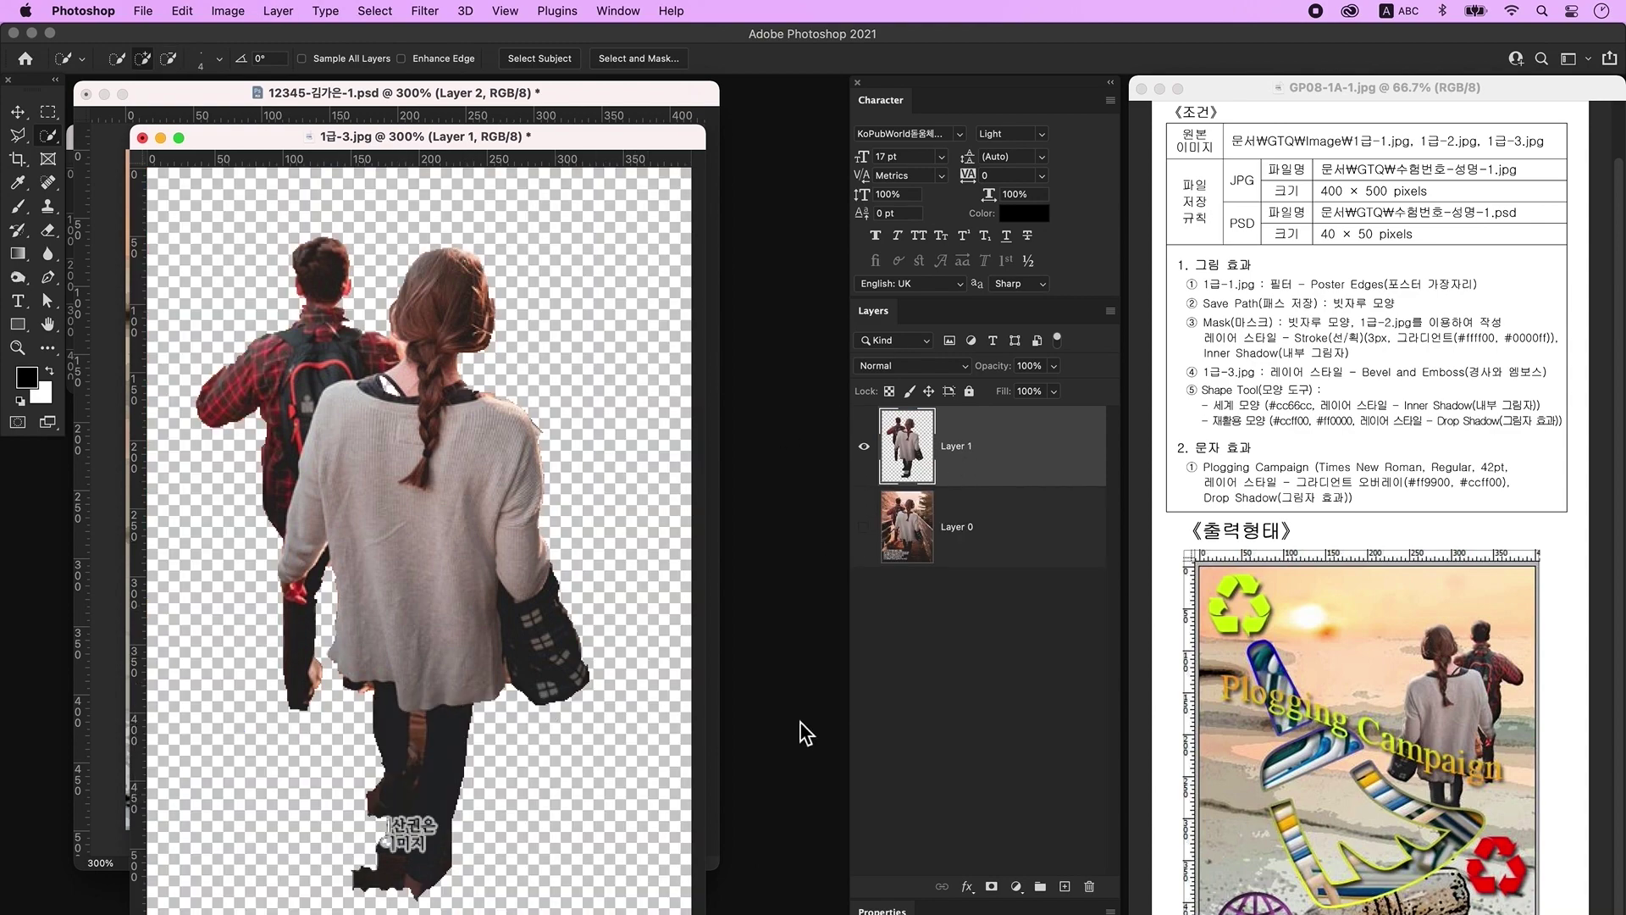
{"action": "left_click", "coordinate": [18, 112]}
{"action": "left_click_drag", "start_coordinate": [287, 146], "coordinate": [742, 275]}
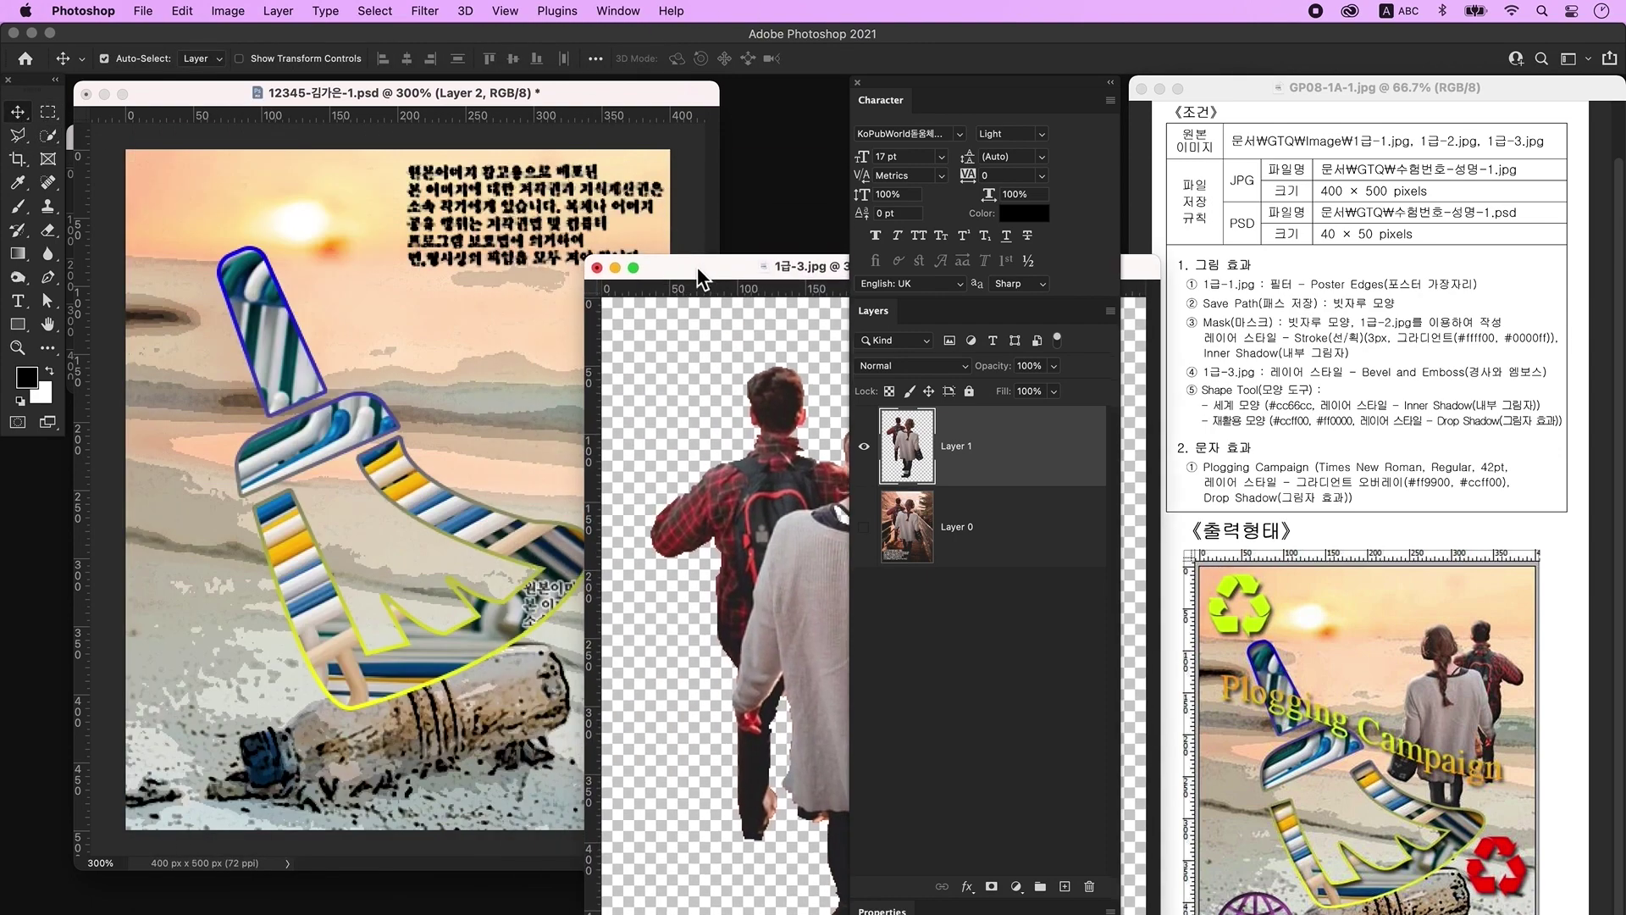
{"action": "left_click_drag", "start_coordinate": [781, 526], "coordinate": [475, 355]}
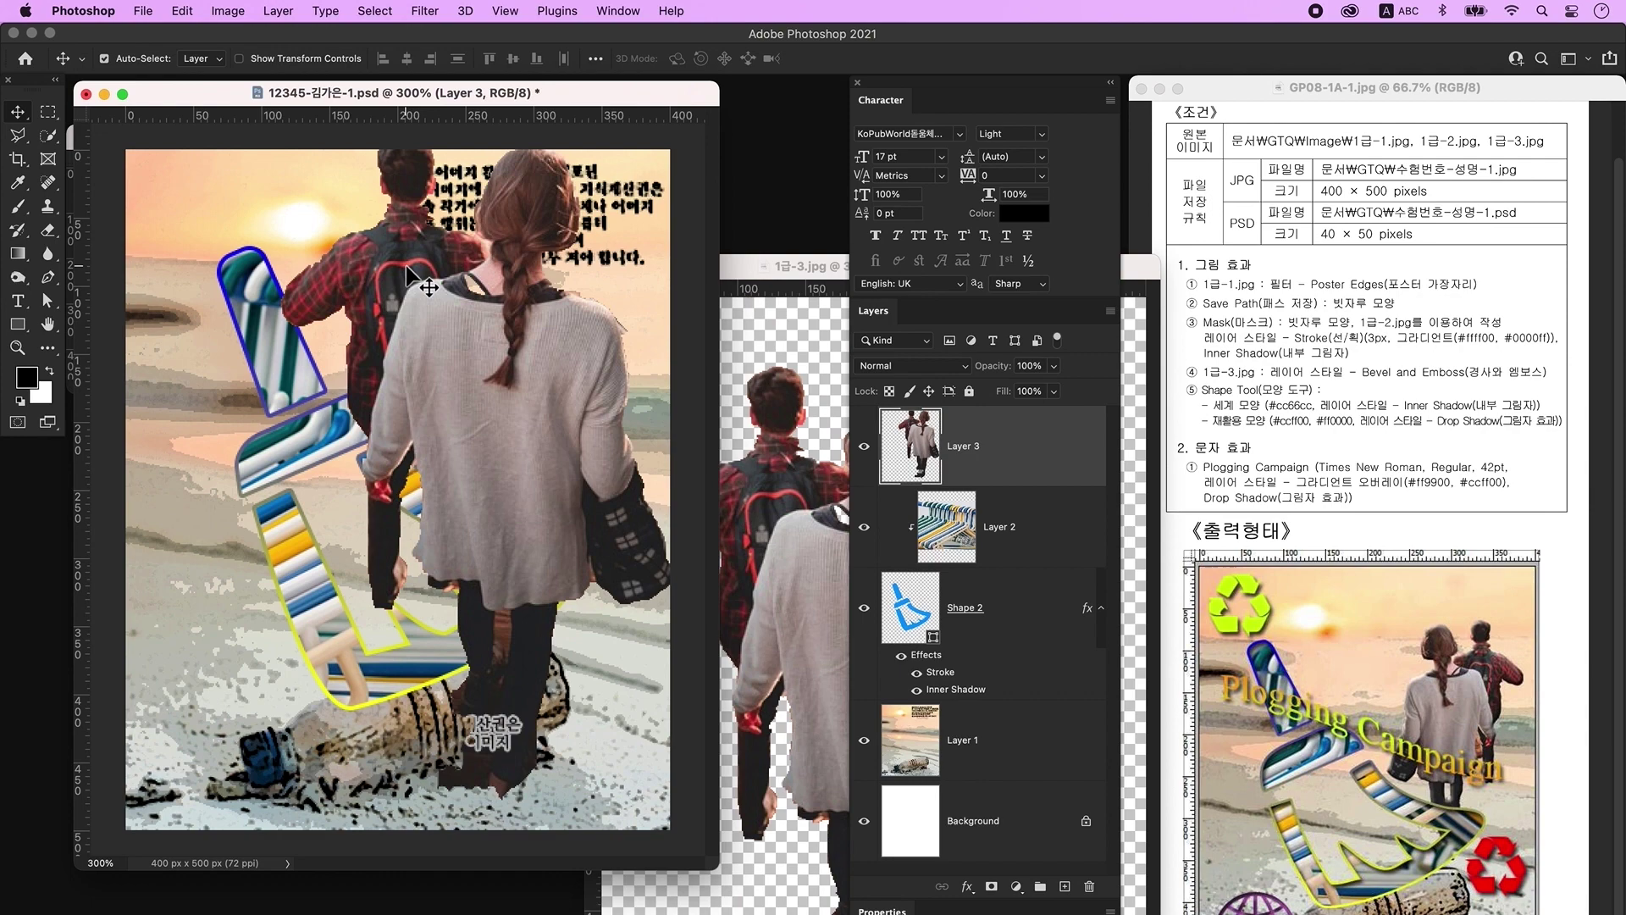
Flip the couple horizontally, scale it to about 50% and position it above the broom's bristles on the poster's right side
{"action": "key", "text": "ctrl+t"}
{"action": "key", "text": "ctrl+t"}
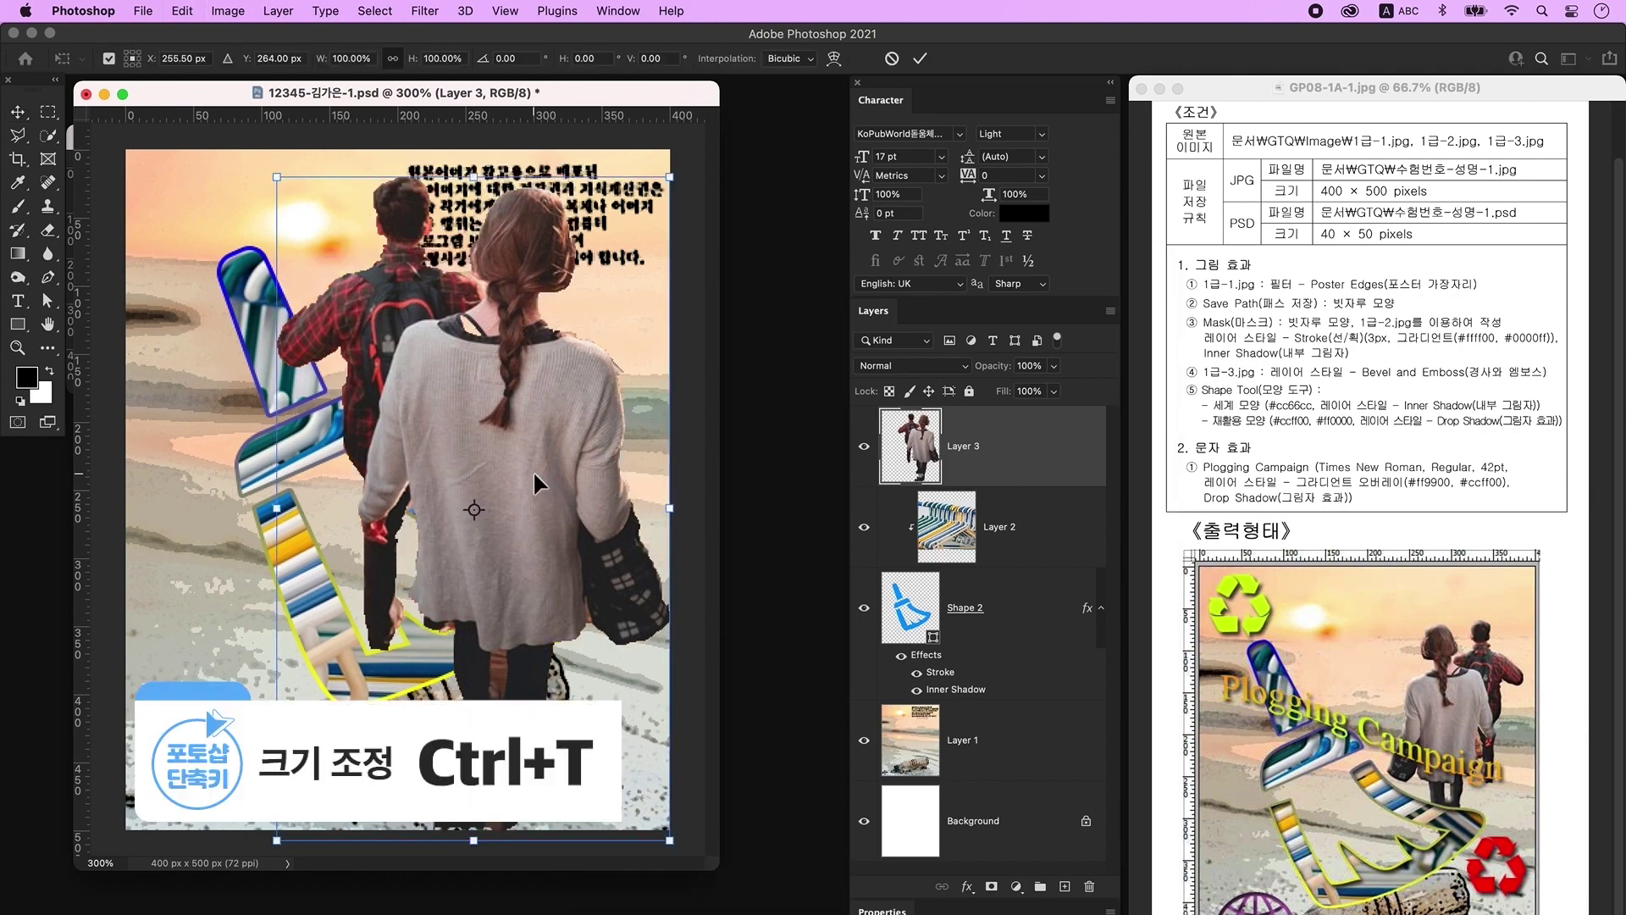
{"action": "right_click", "coordinate": [491, 398]}
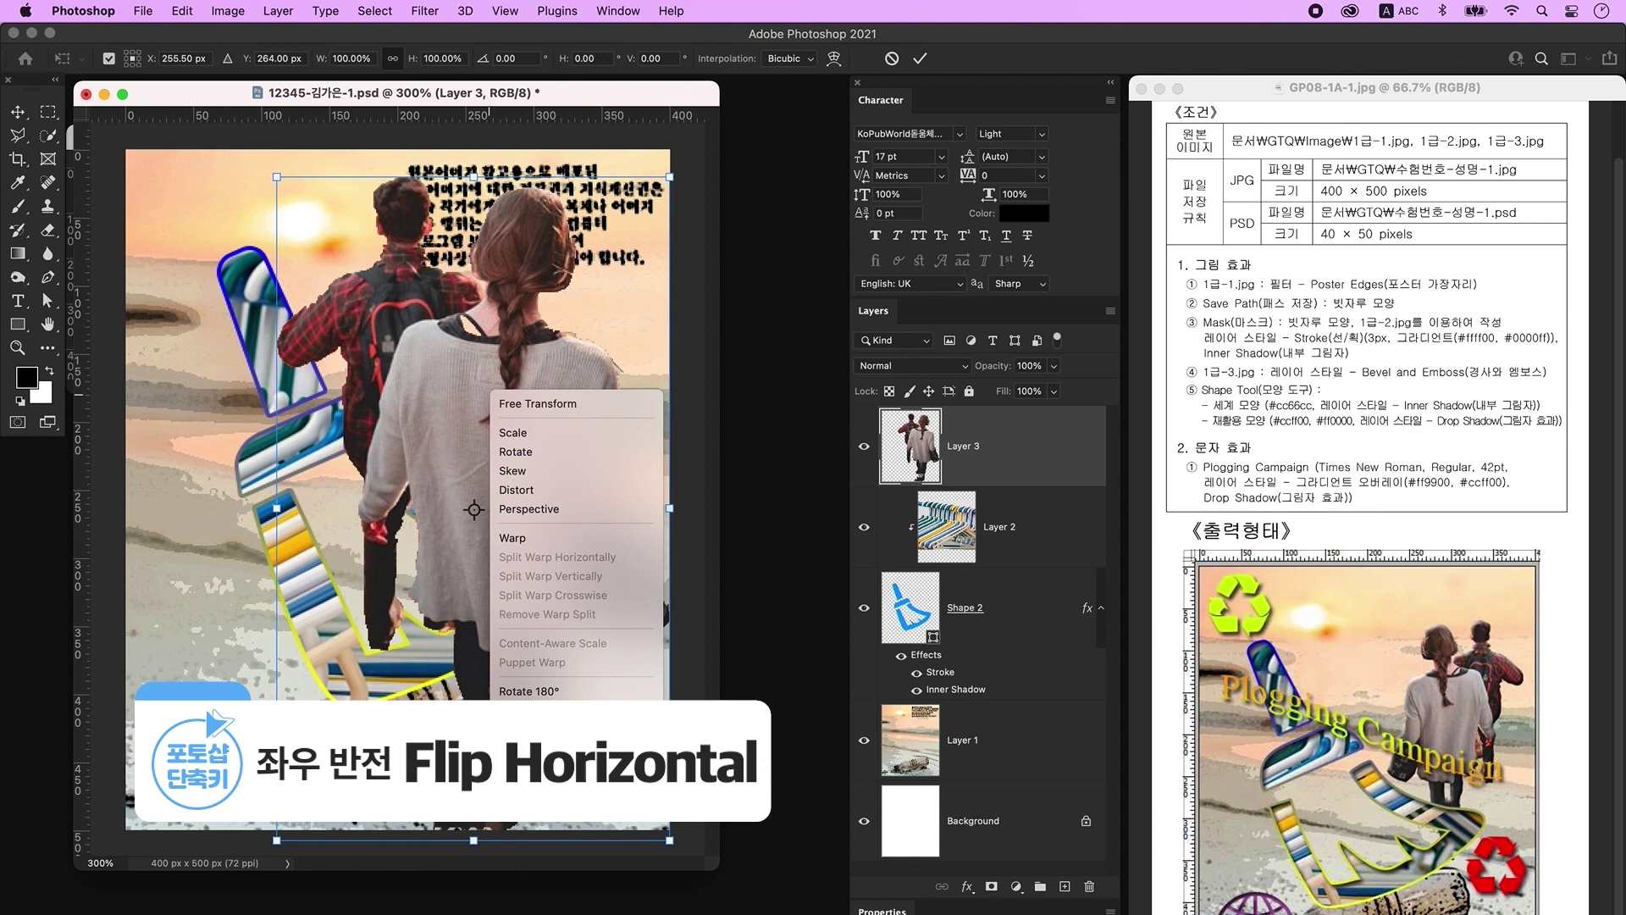
{"action": "left_click", "coordinate": [570, 759]}
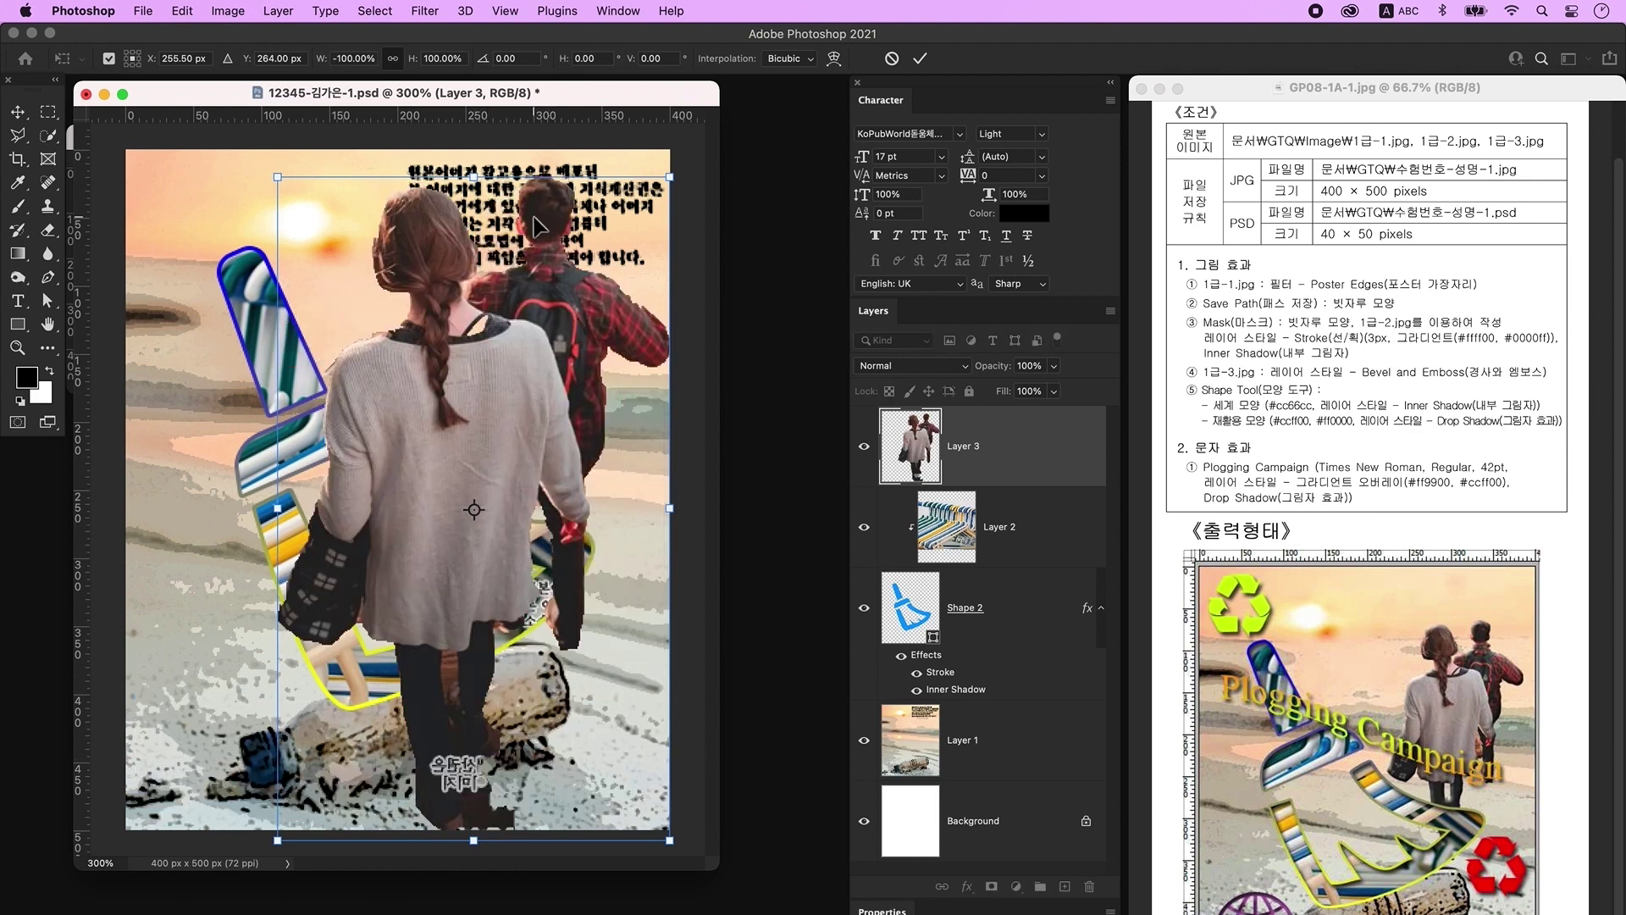
{"action": "left_click_drag", "start_coordinate": [474, 177], "coordinate": [472, 508]}
{"action": "left_click_drag", "start_coordinate": [457, 686], "coordinate": [526, 417]}
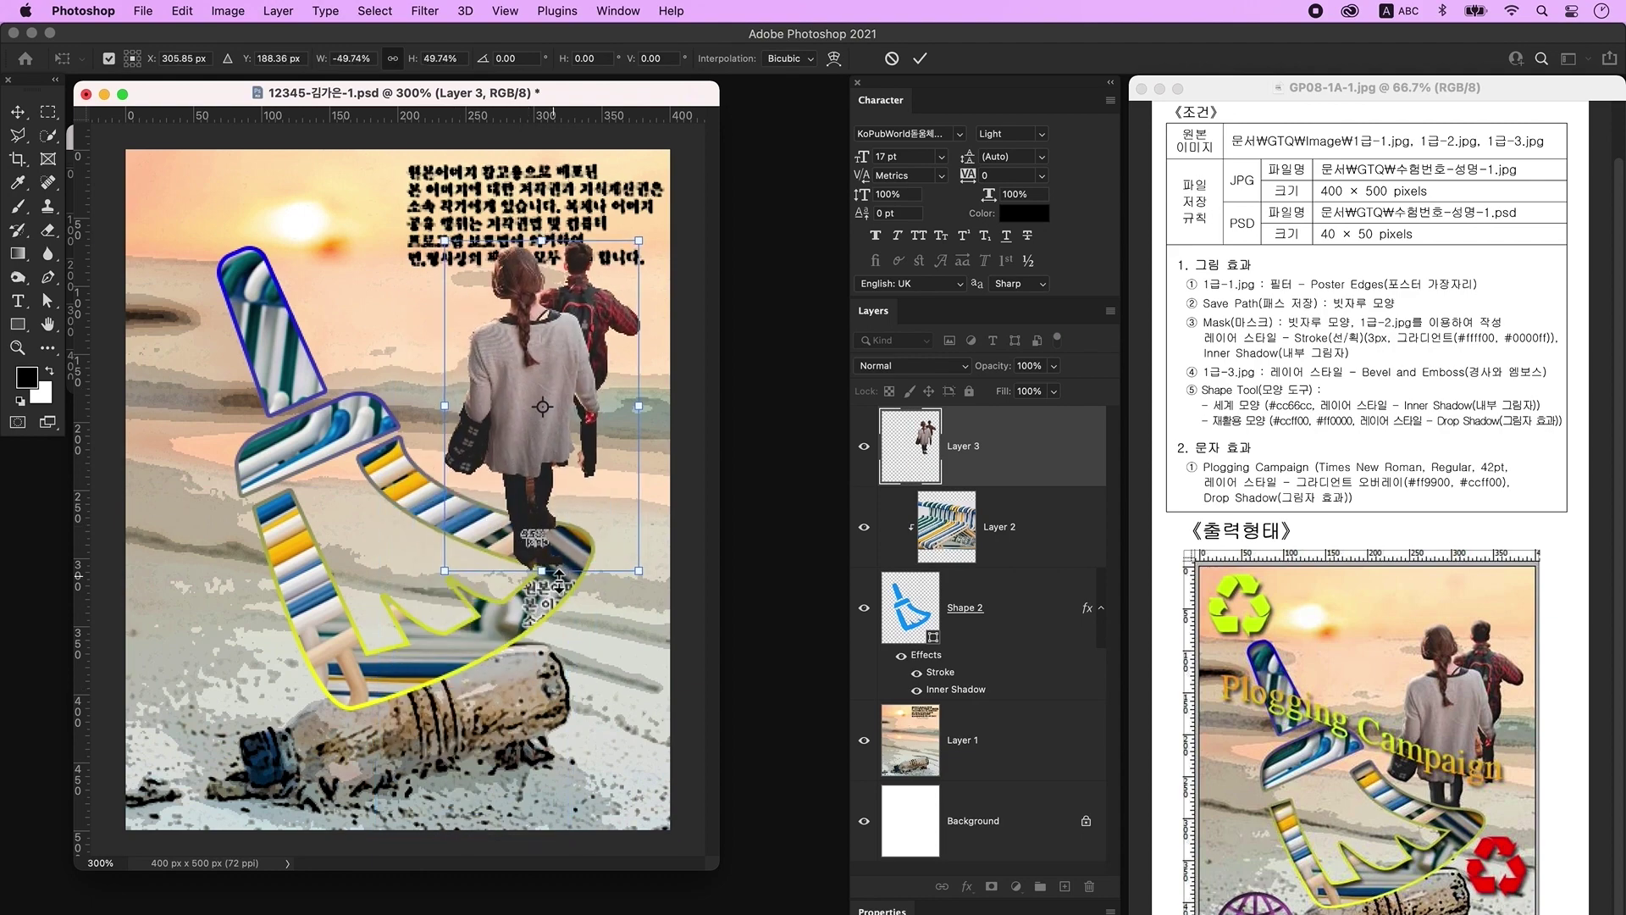
{"action": "key", "text": "Return"}
Remove the leftover background between the woman's legs and move the couple's layer below the broom shape
{"action": "key", "text": "super+equal"}
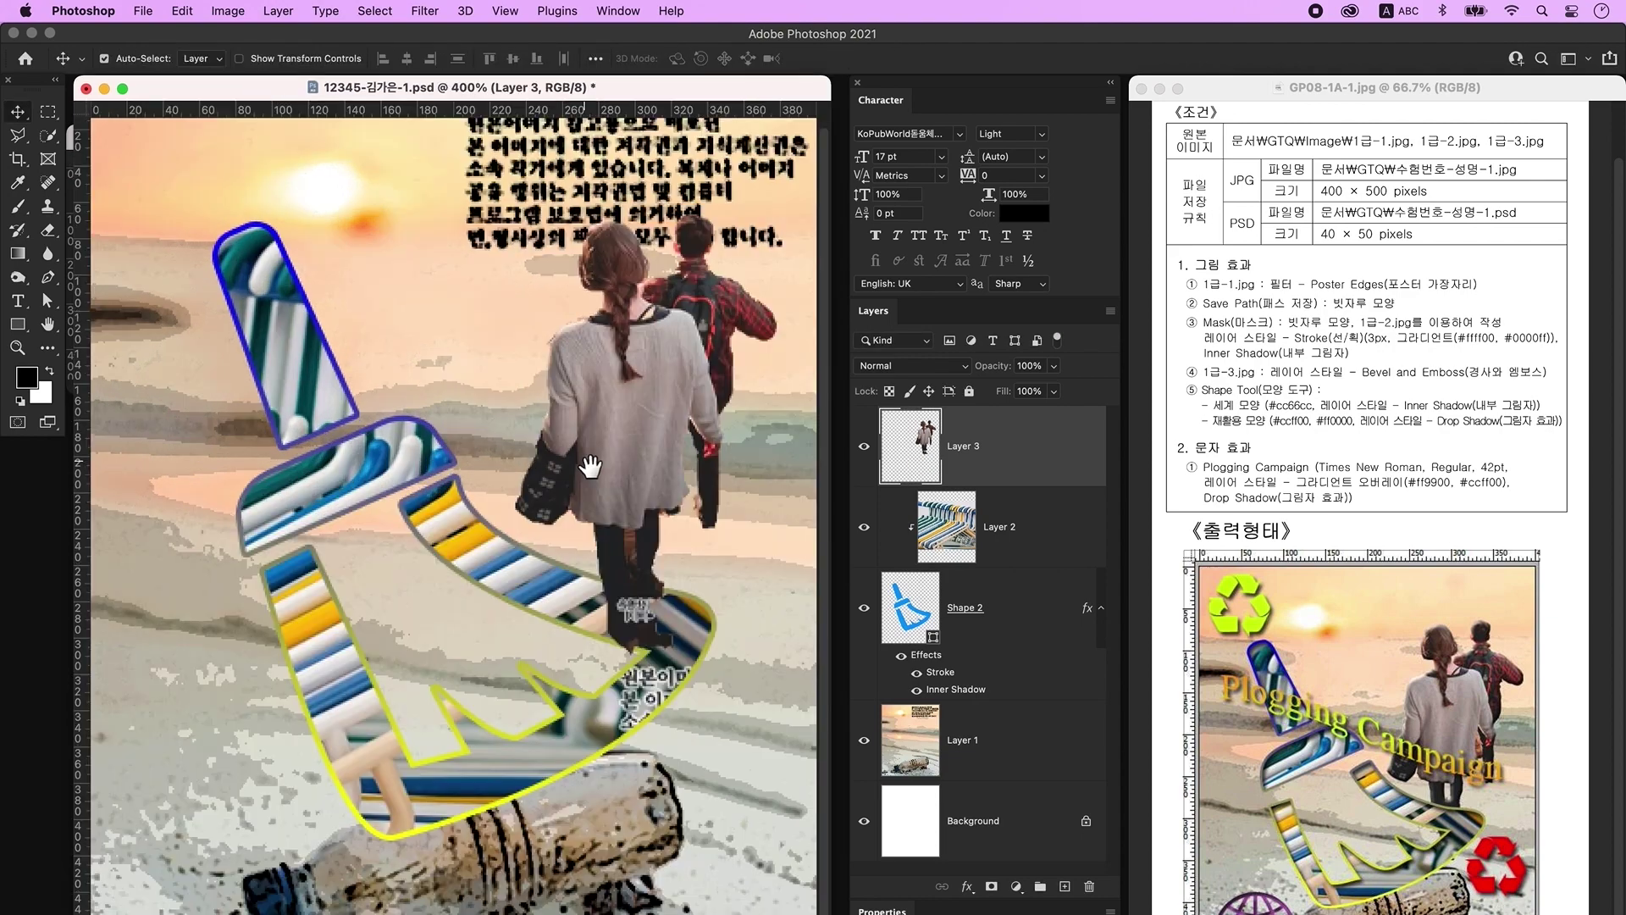
{"action": "left_click", "coordinate": [49, 135]}
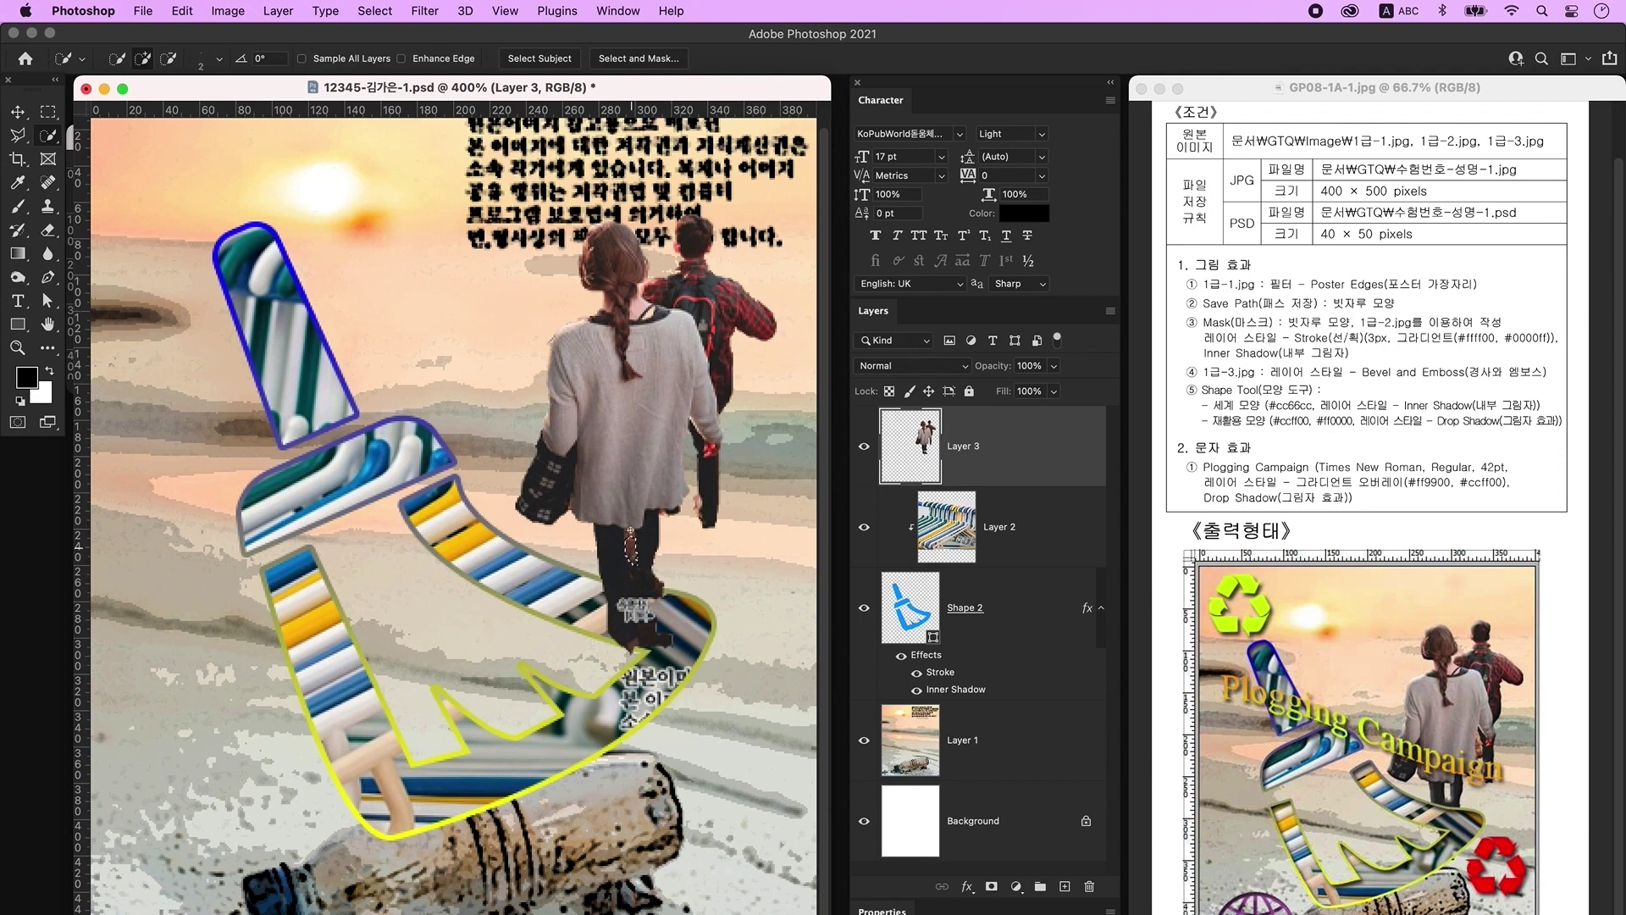
{"action": "key", "text": "v"}
{"action": "key", "text": "super+minus"}
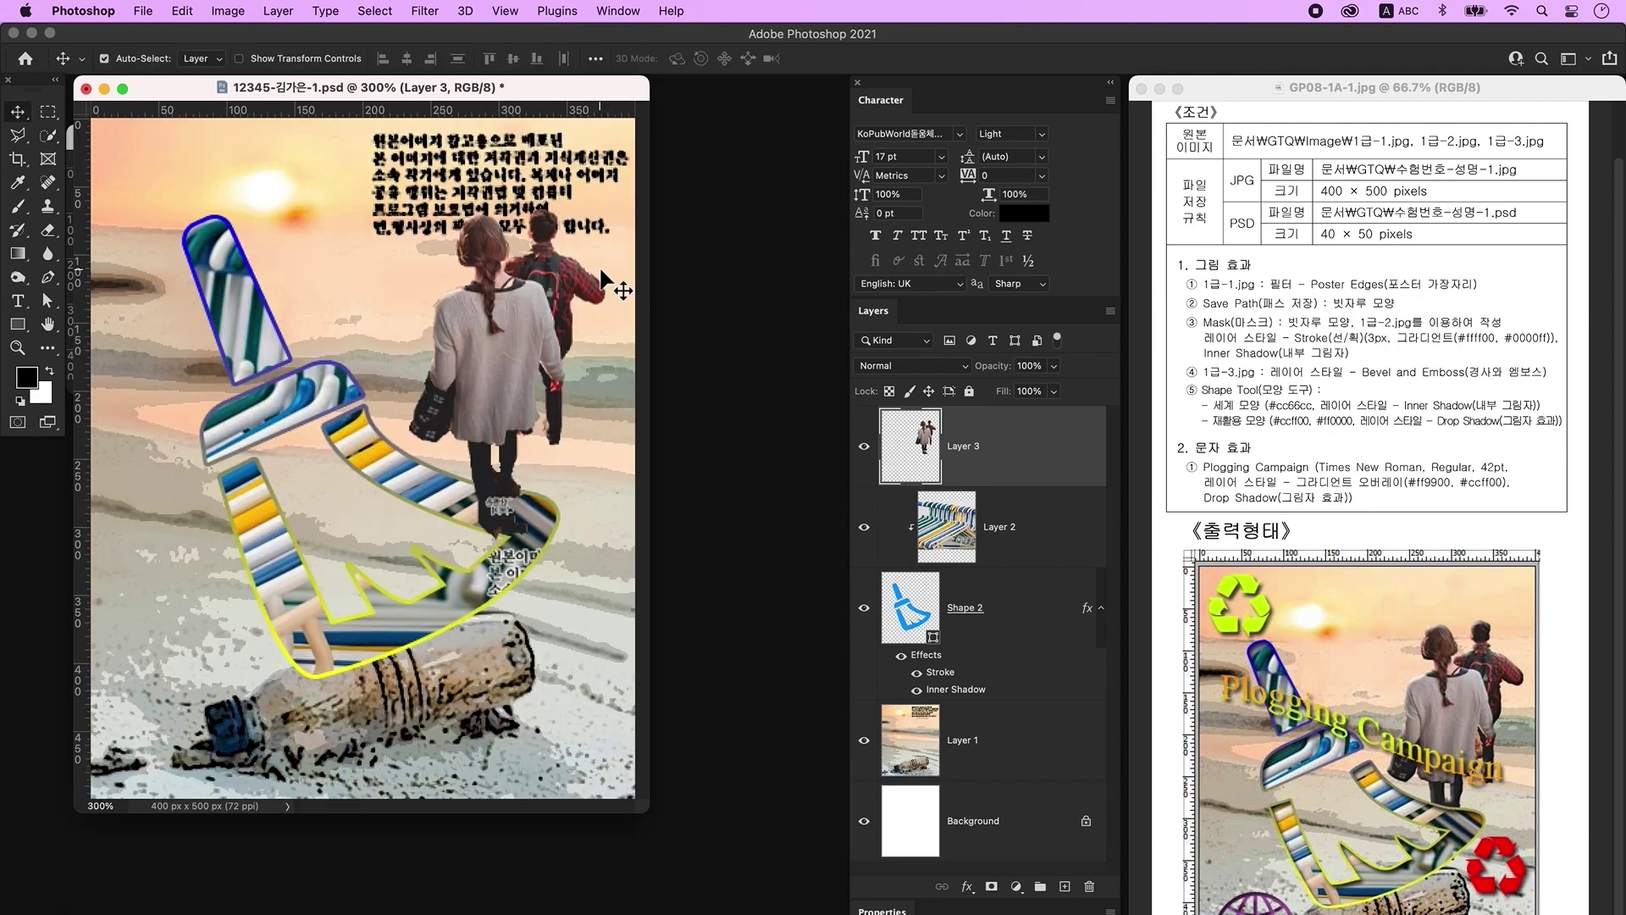
{"action": "key", "text": "super"}
{"action": "key", "text": "super+bracketleft"}
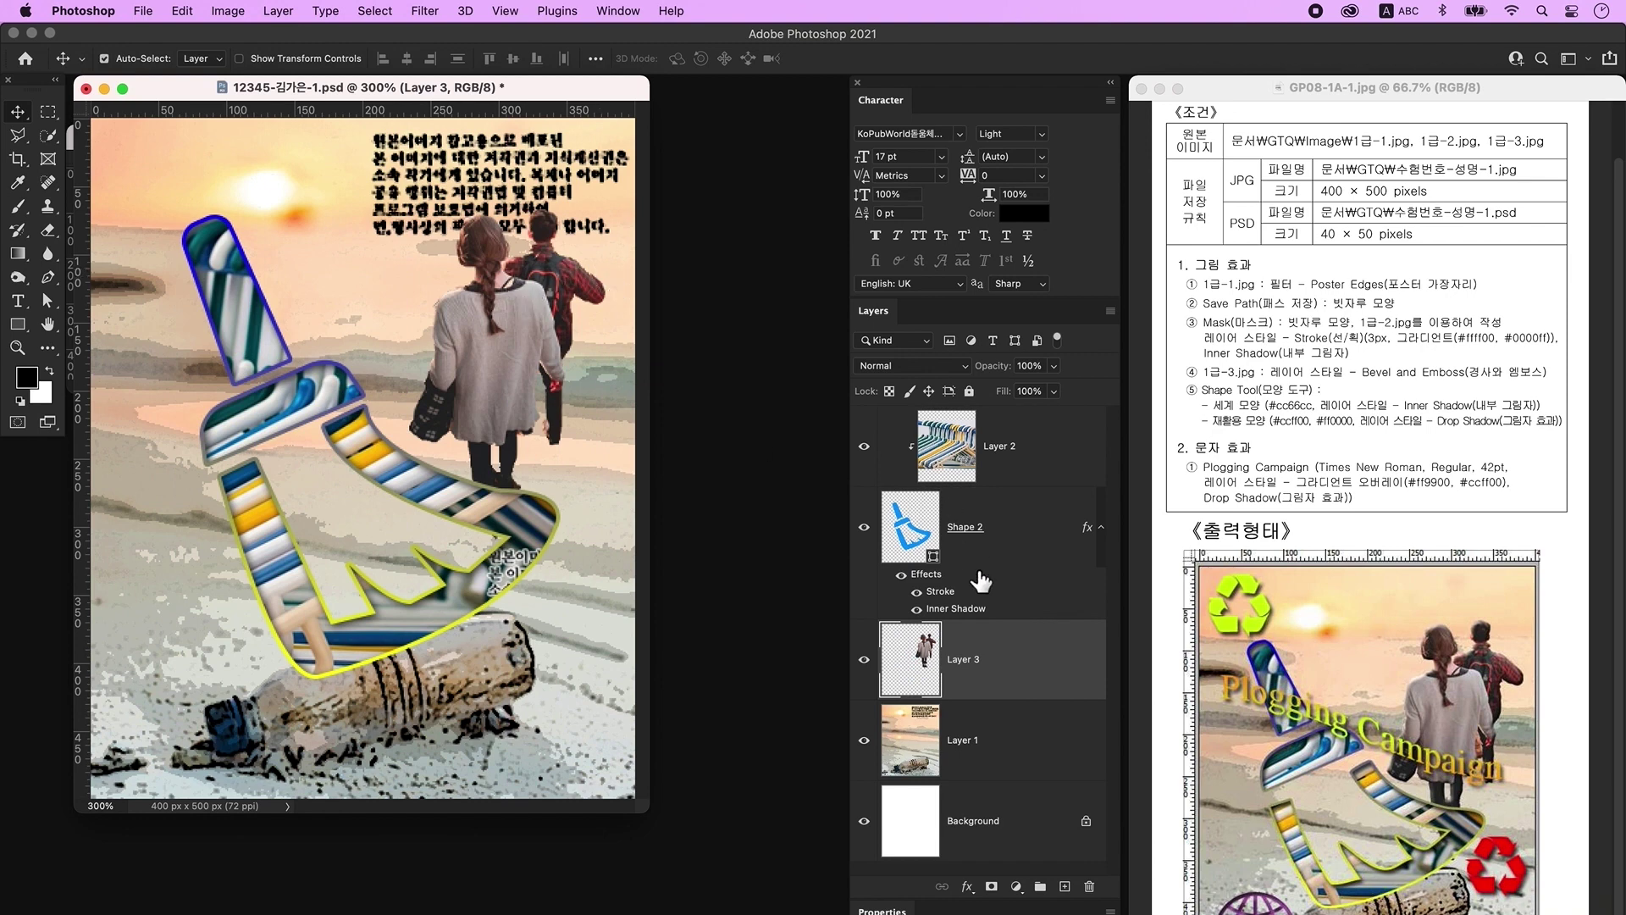
Apply a Bevel & Emboss style to the couple's layer and select the topmost hanger photo layer
{"action": "double_click", "coordinate": [1054, 671]}
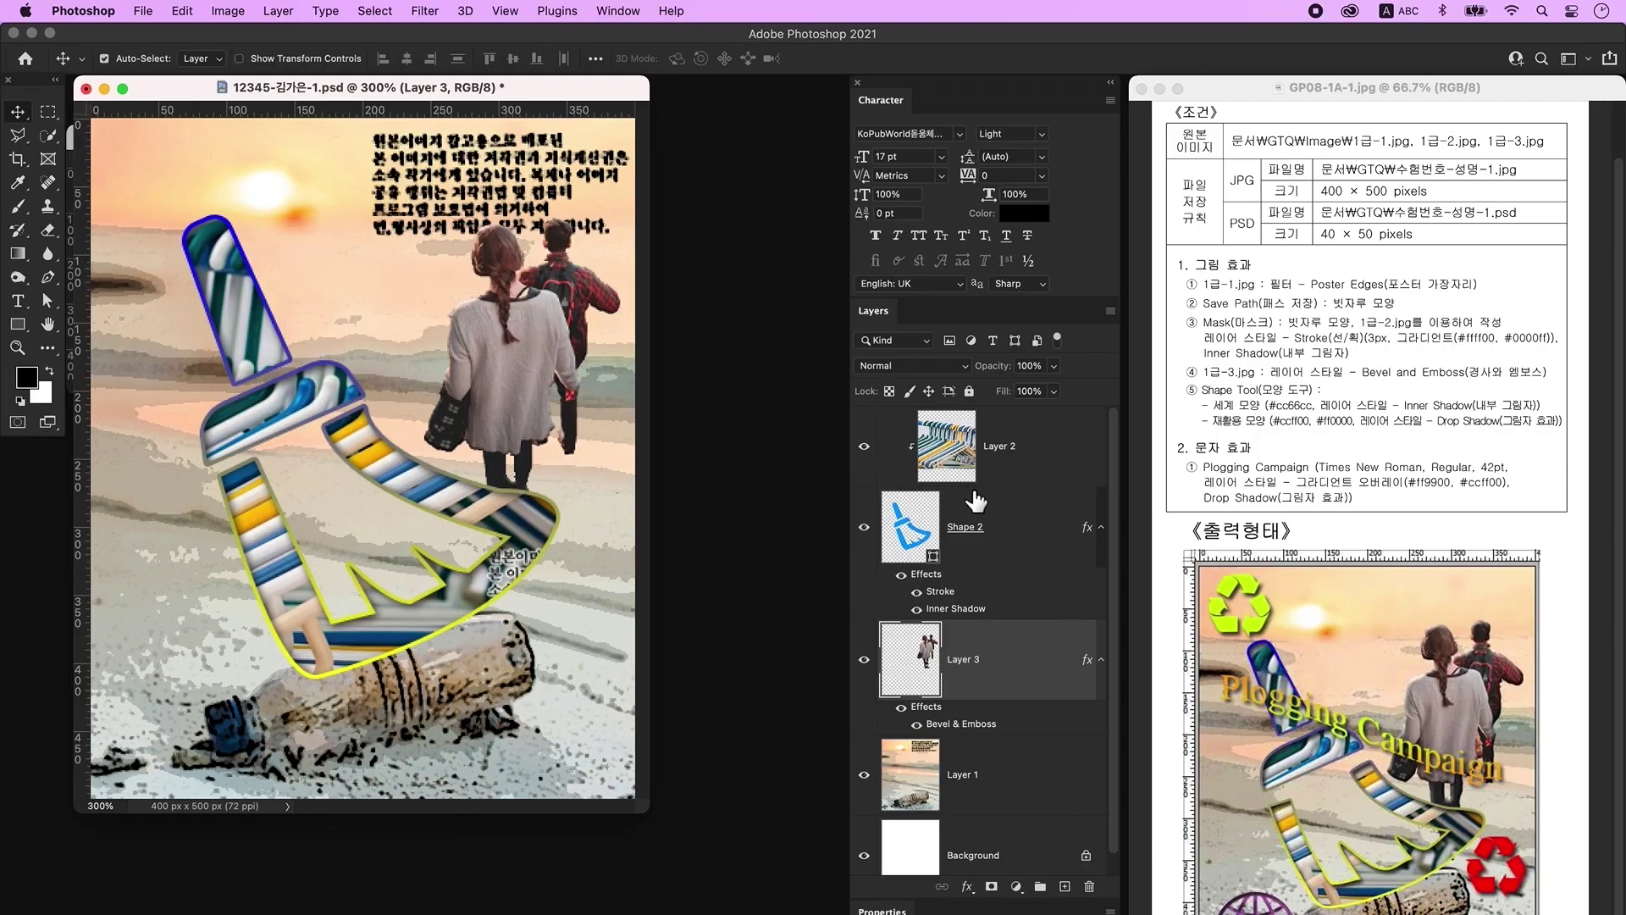
{"action": "left_click", "coordinate": [947, 454]}
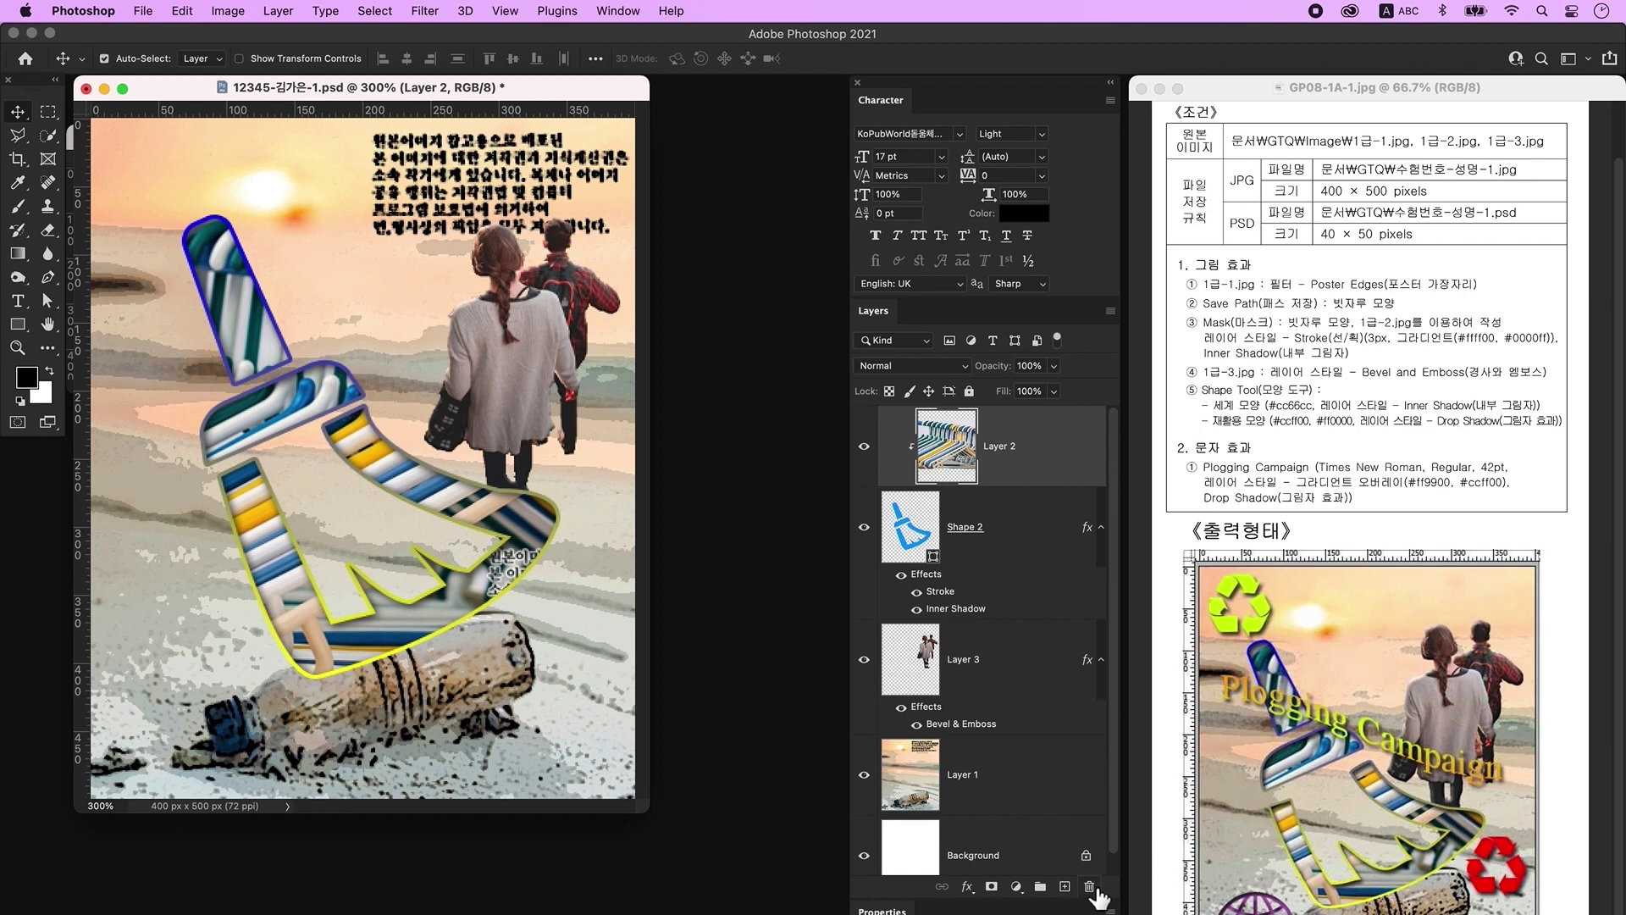
Draw a World custom shape about 101 px wide on a new top layer, in the poster's lower-left corner
{"action": "left_click", "coordinate": [1065, 886]}
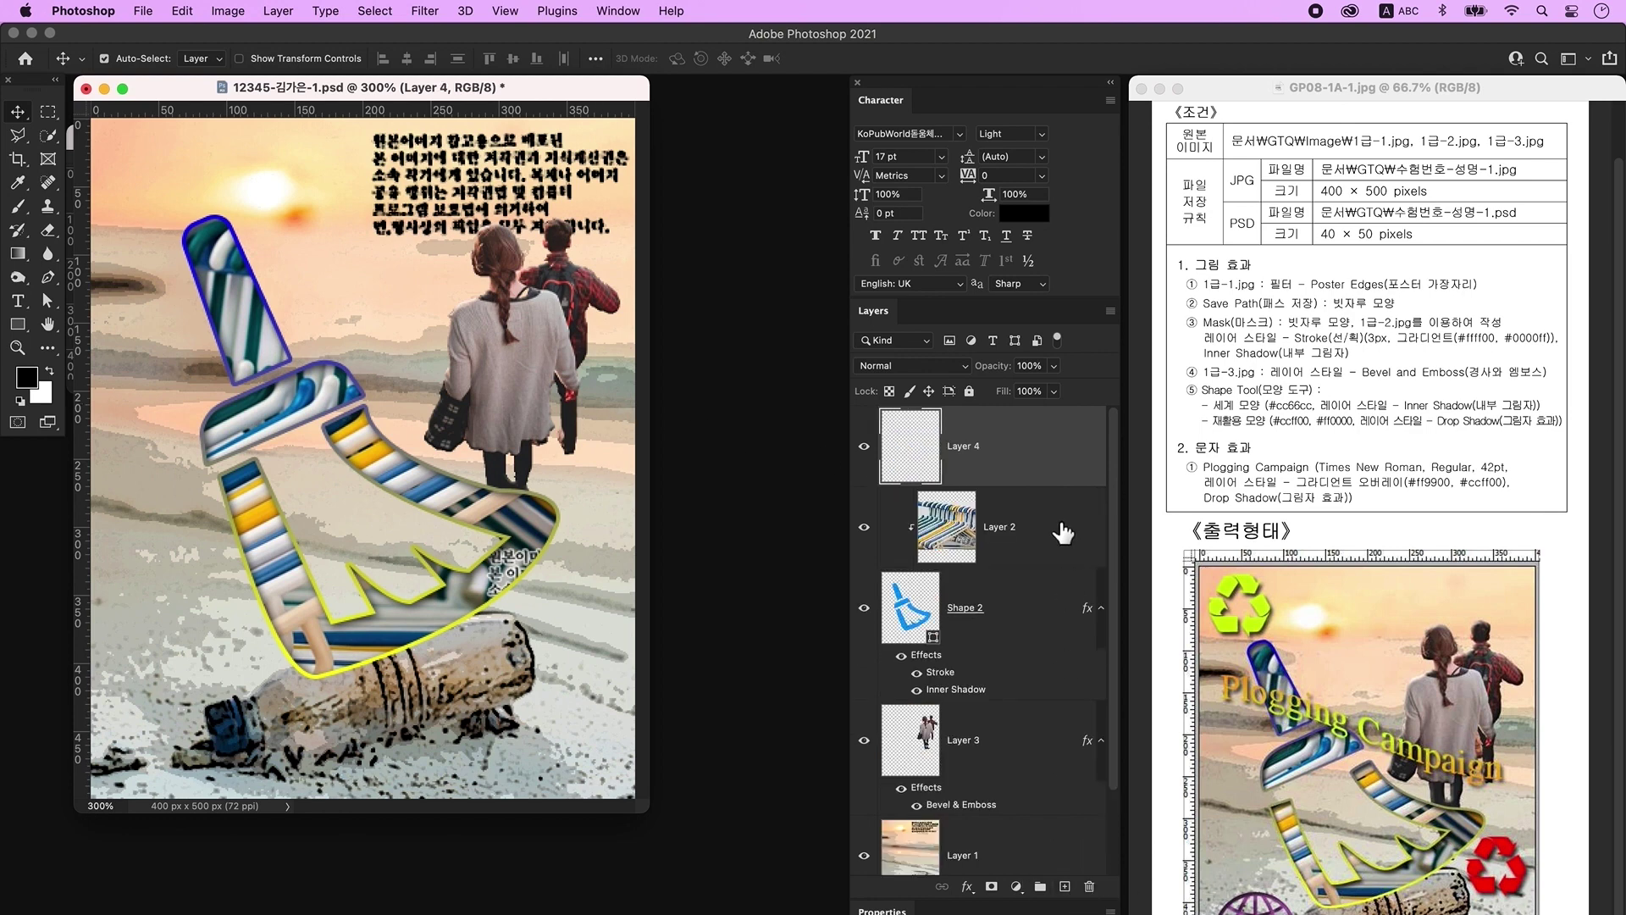
{"action": "left_click", "coordinate": [21, 327]}
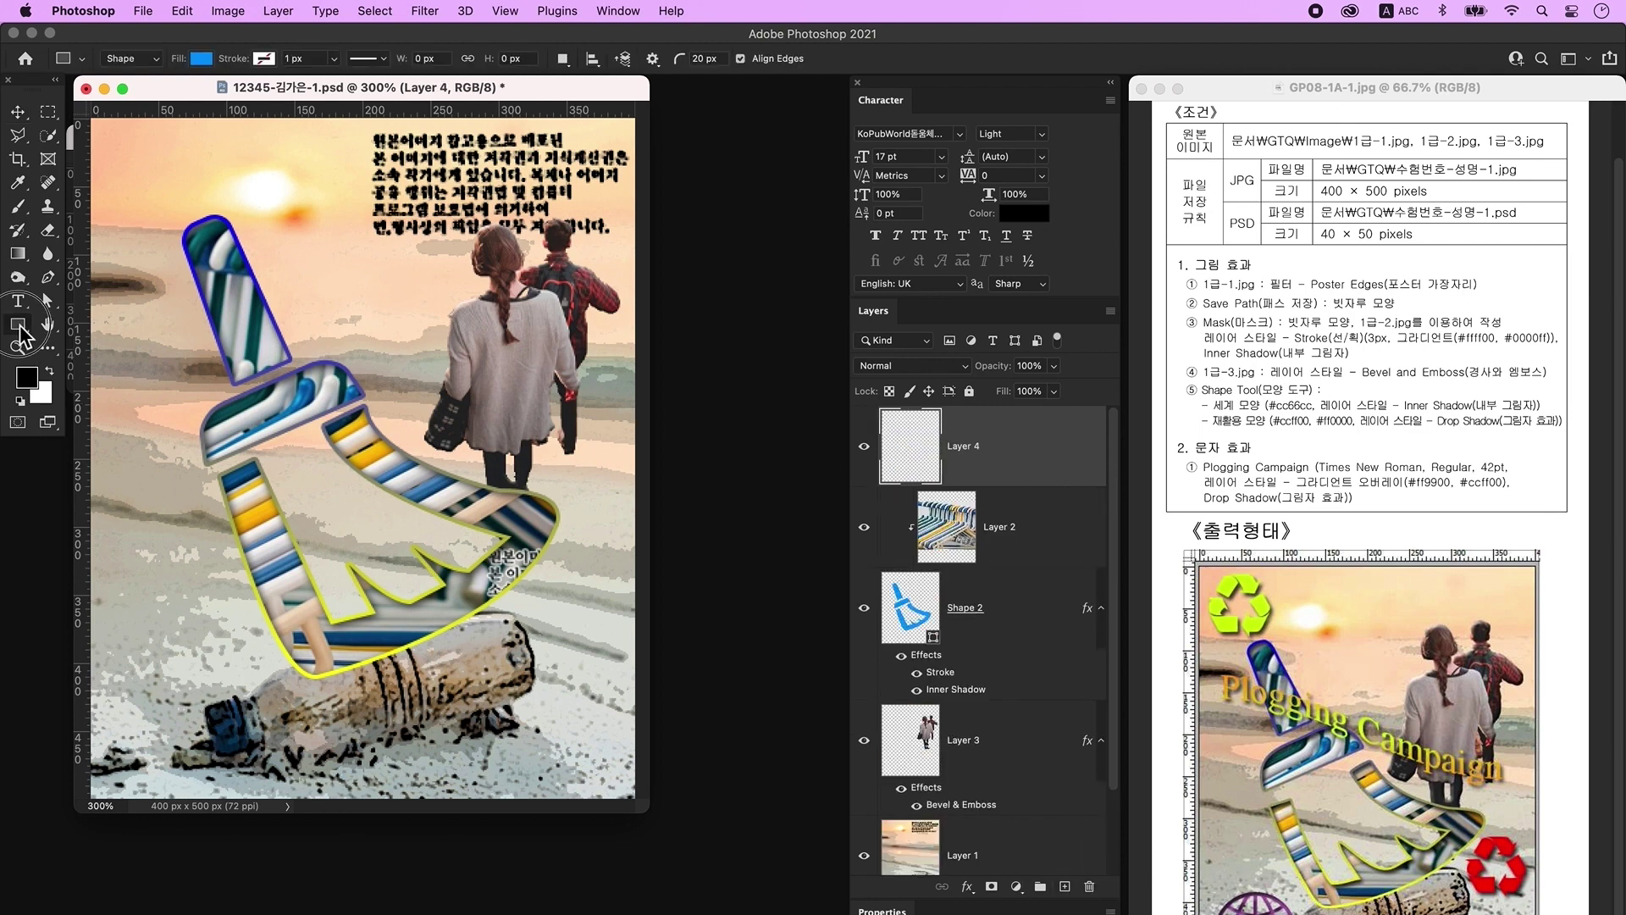
{"action": "left_click", "coordinate": [114, 415]}
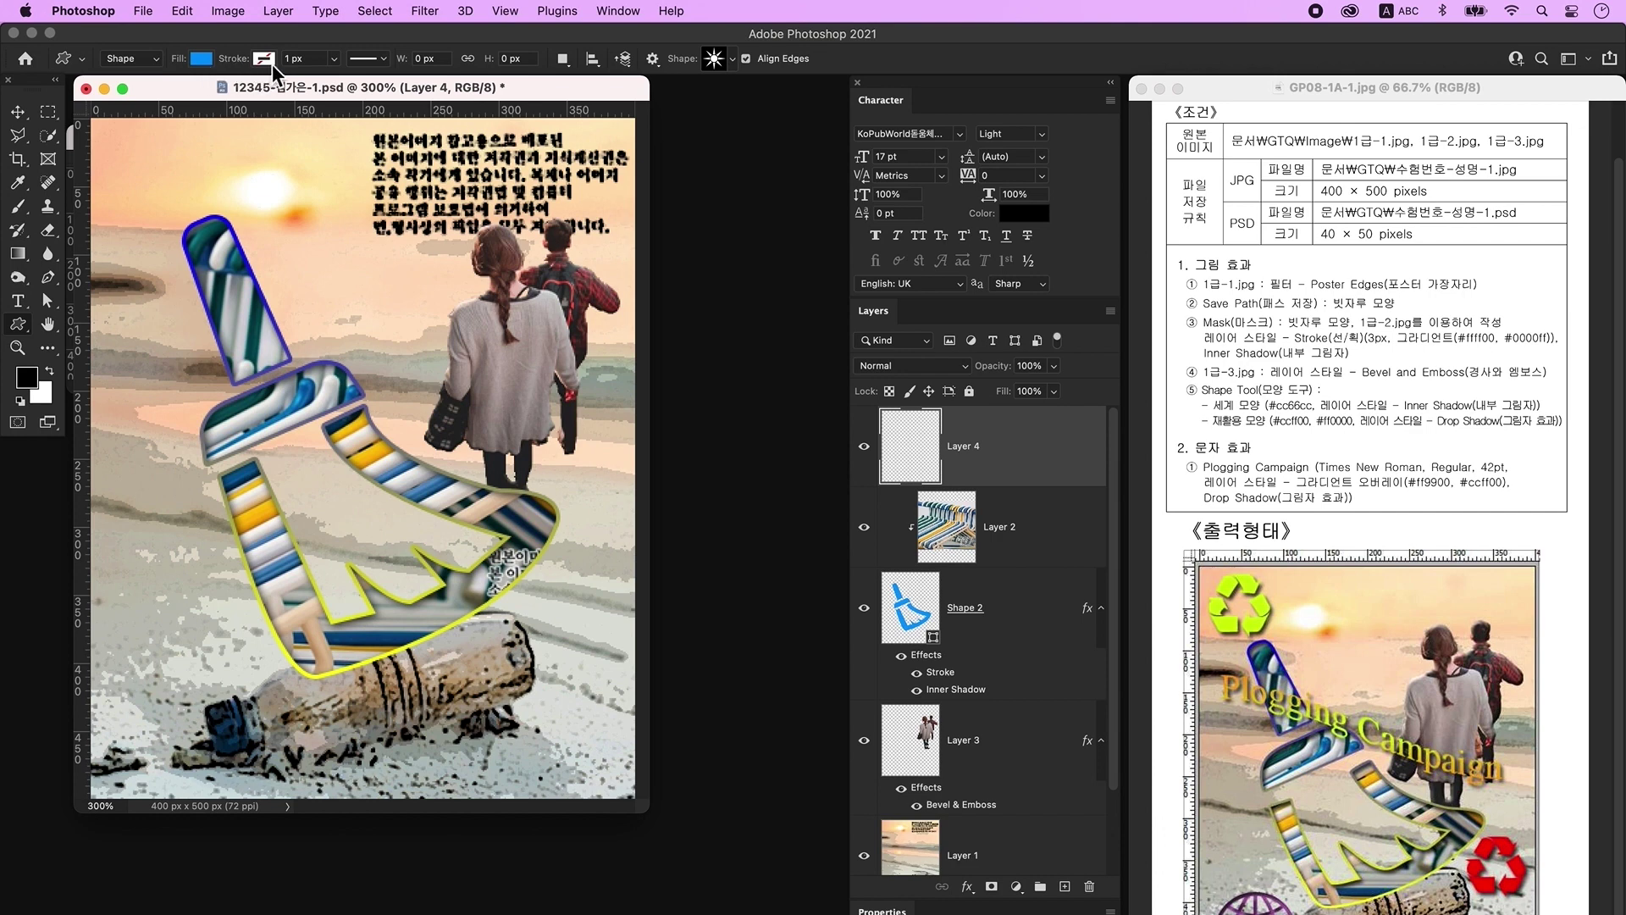
{"action": "left_click", "coordinate": [715, 59]}
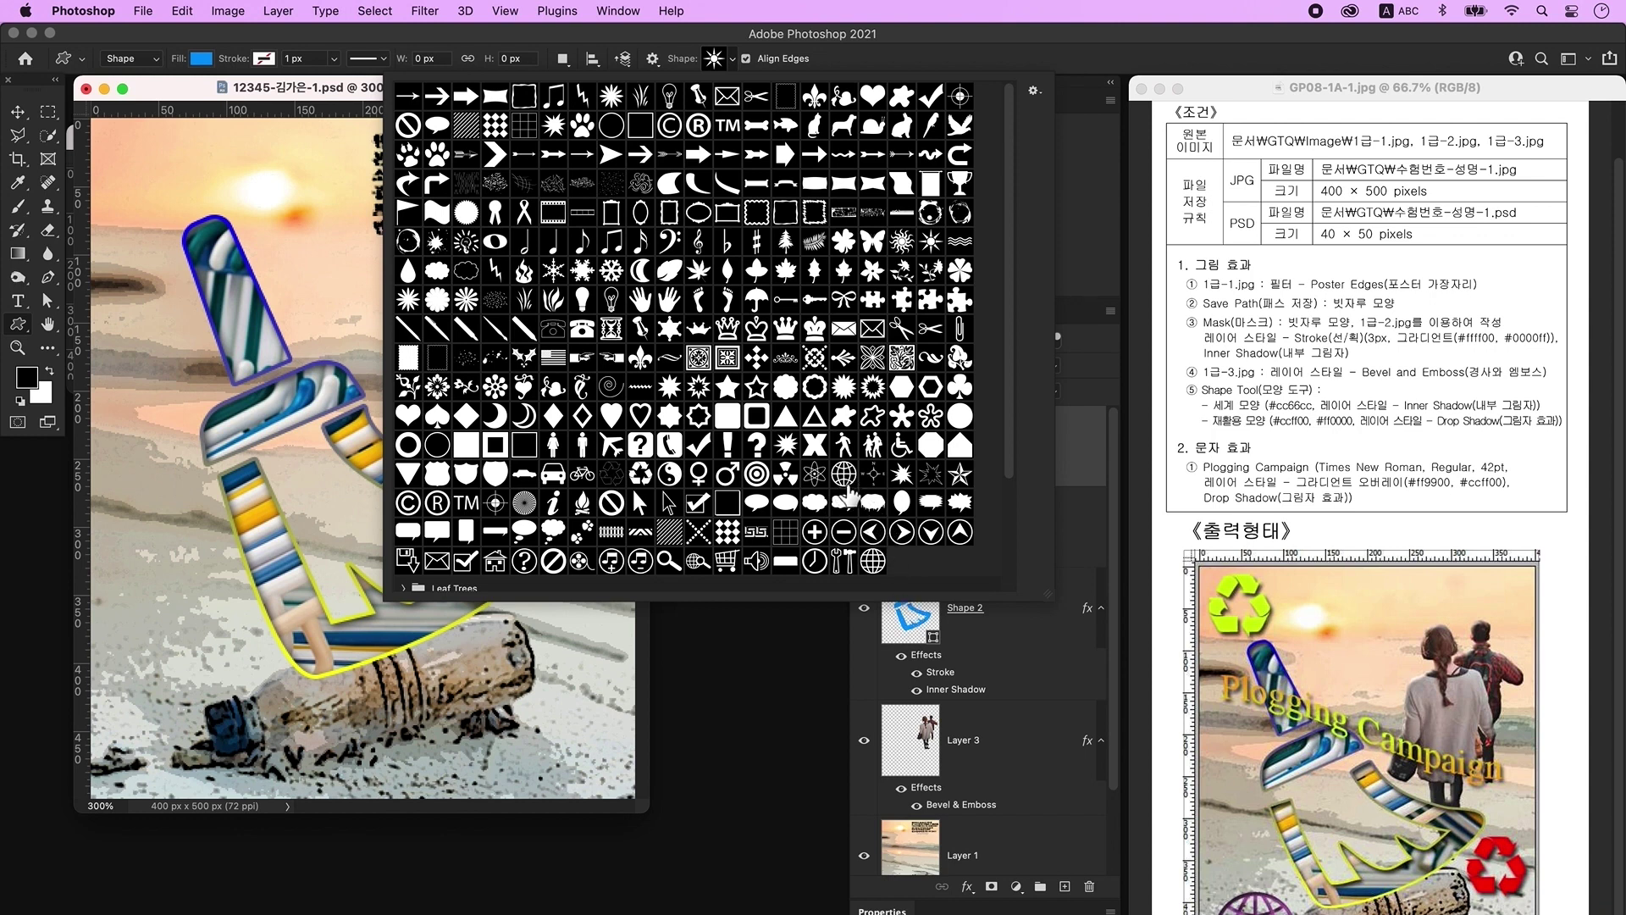
{"action": "double_click", "coordinate": [844, 474]}
{"action": "left_click_drag", "start_coordinate": [129, 606], "coordinate": [266, 778]}
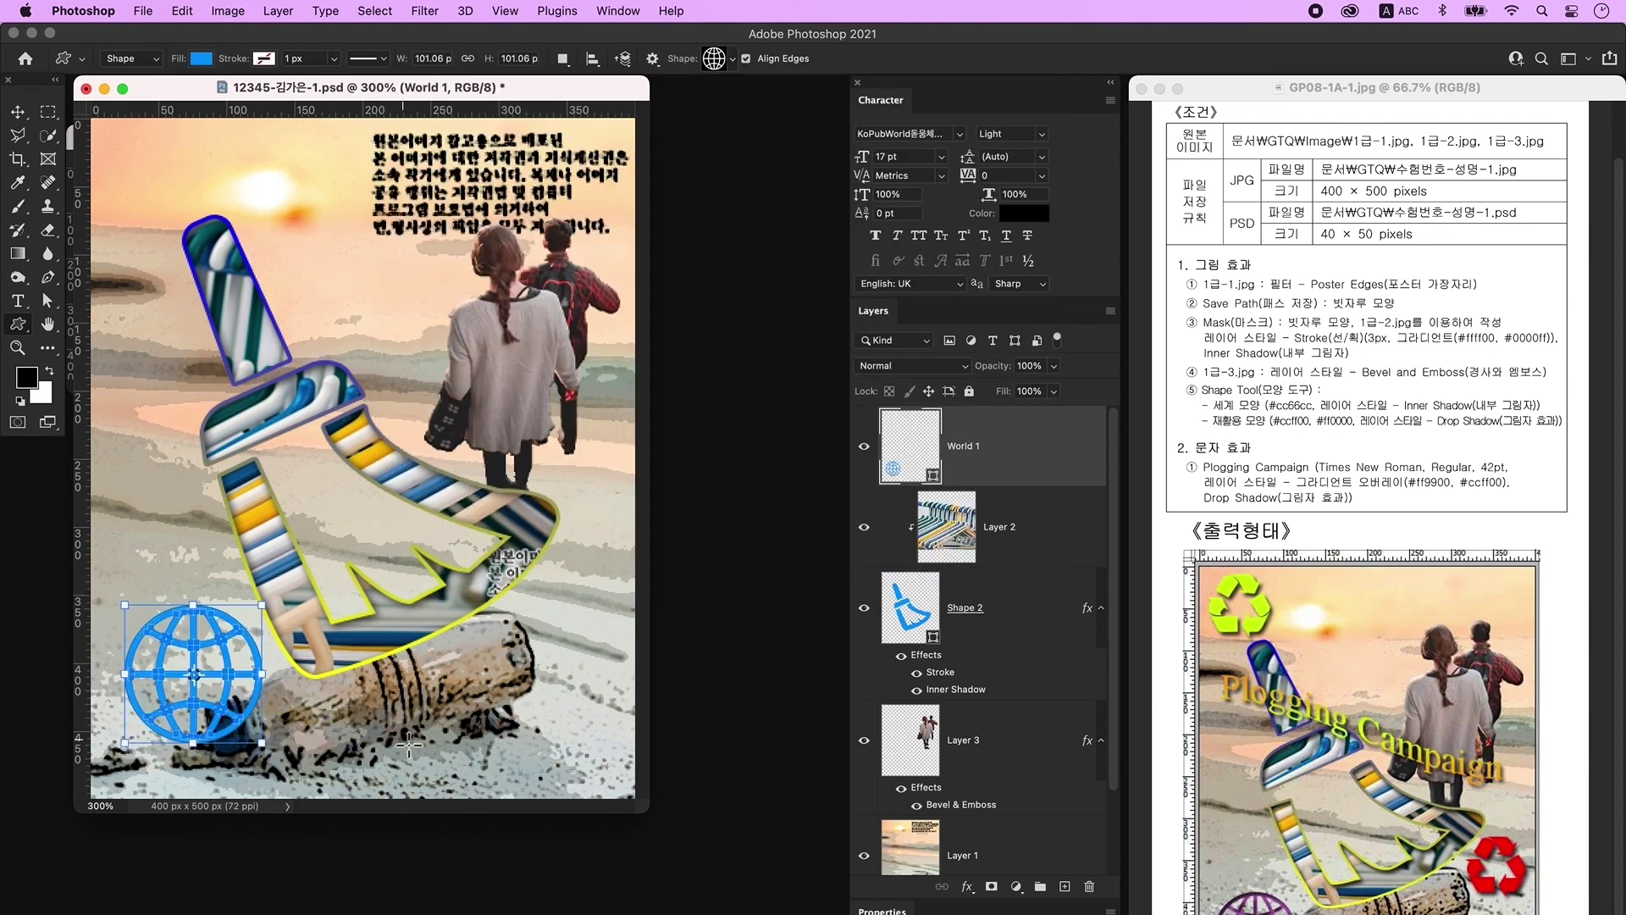
Set the globe shape's fill to #cc66cc and apply an Inner Shadow style to its layer
{"action": "double_click", "coordinate": [907, 460]}
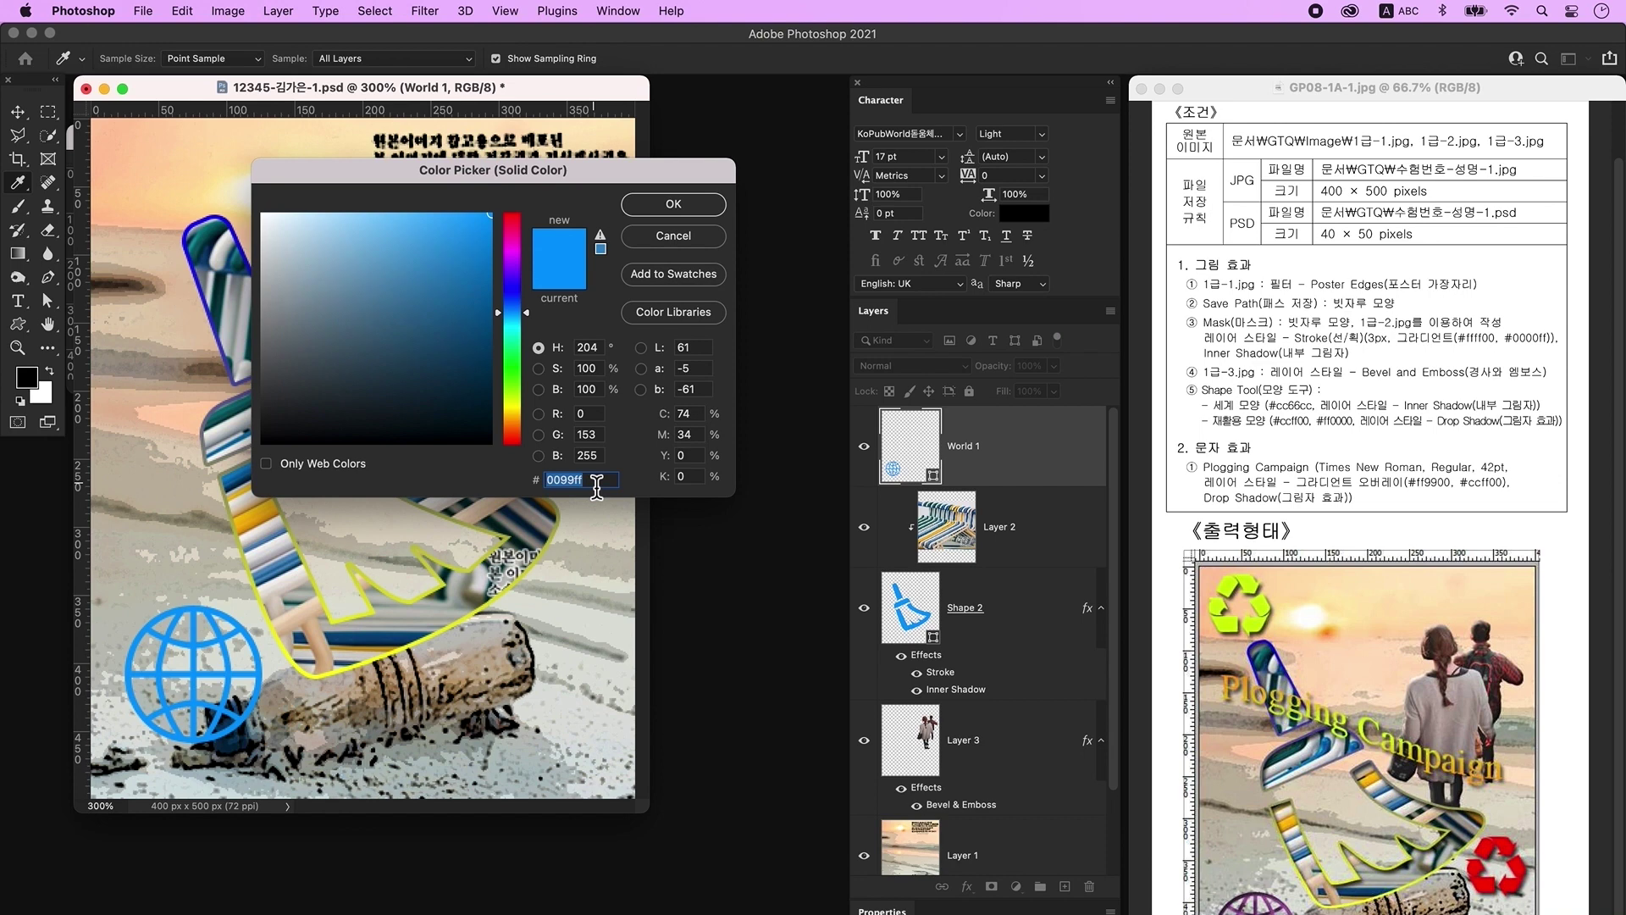
{"action": "type", "text": "cc66cc"}
{"action": "key", "text": "Return"}
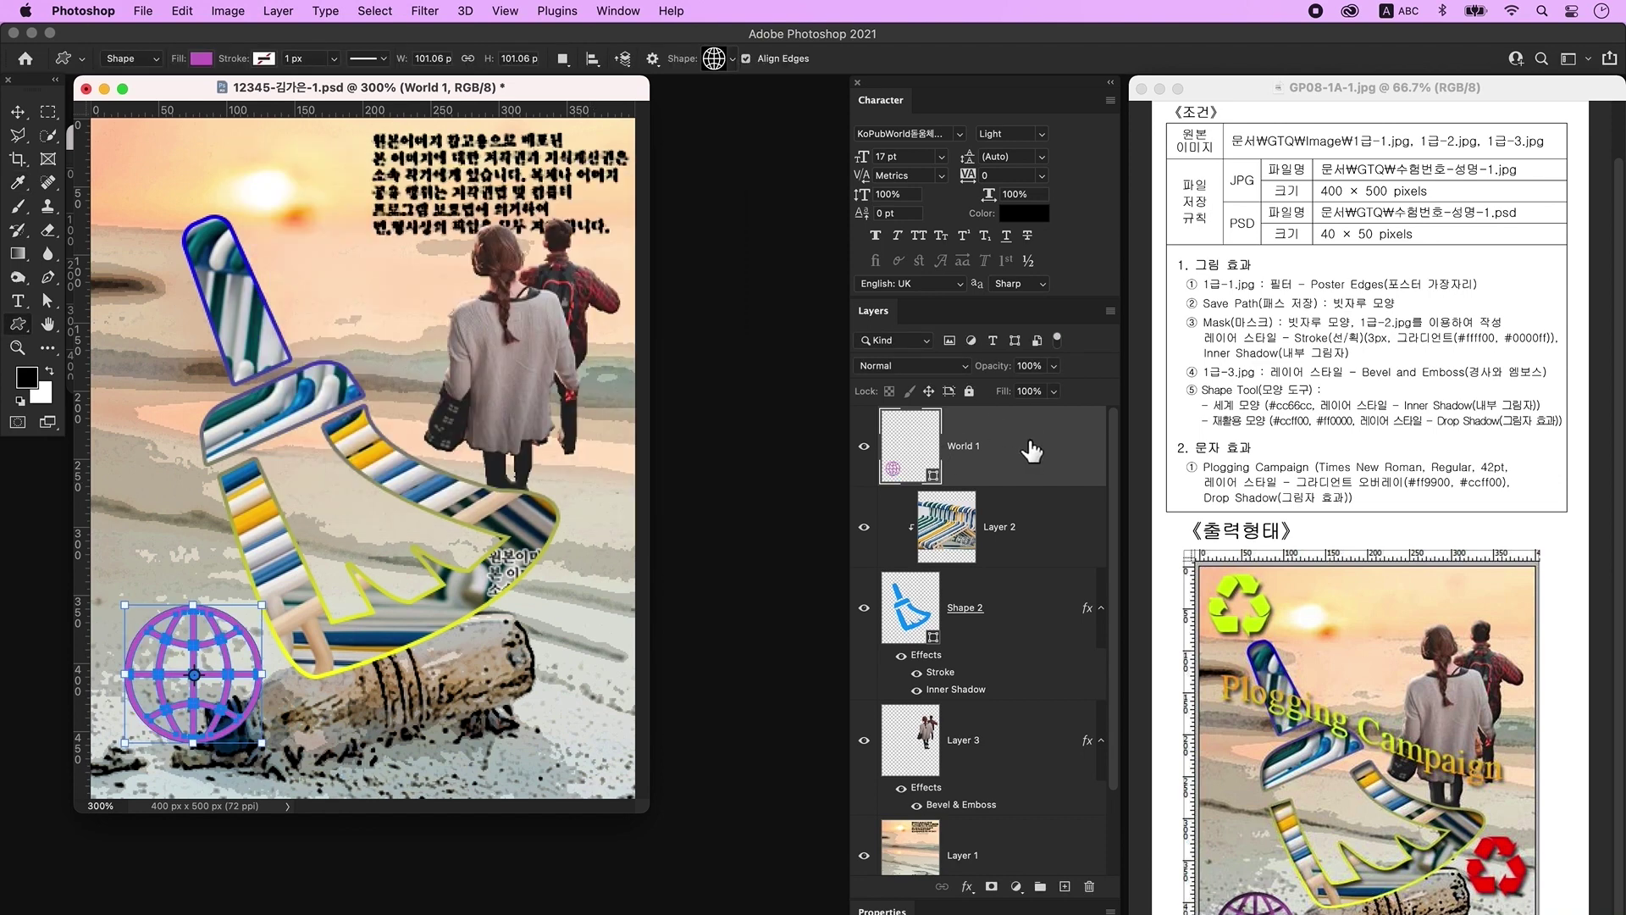
{"action": "double_click", "coordinate": [1060, 449]}
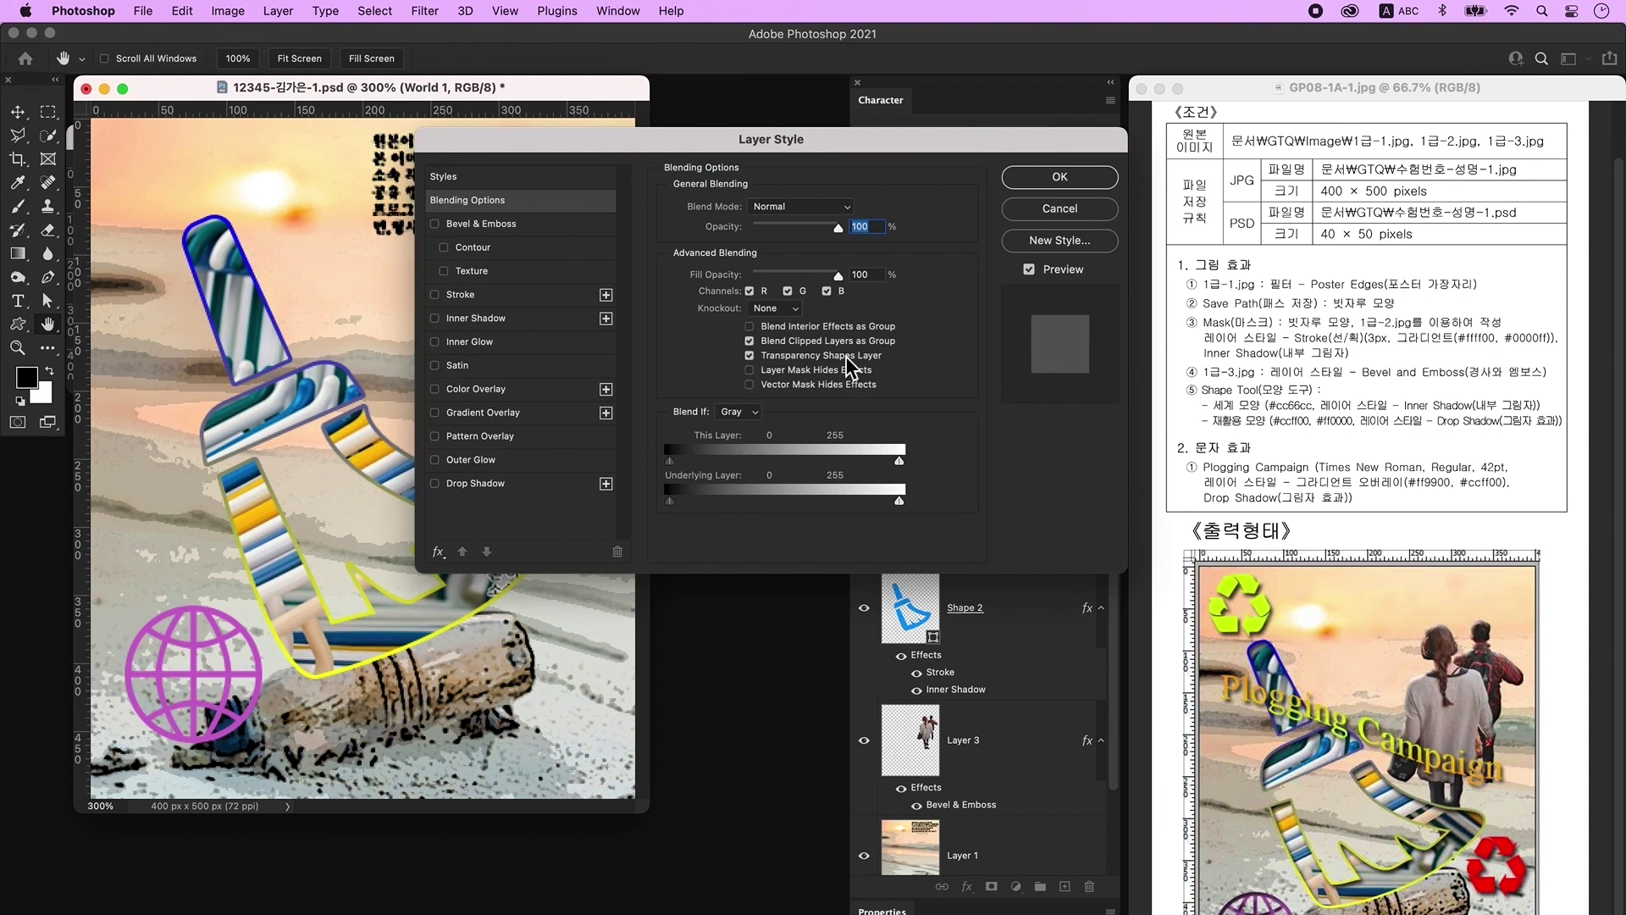
{"action": "left_click", "coordinate": [500, 320]}
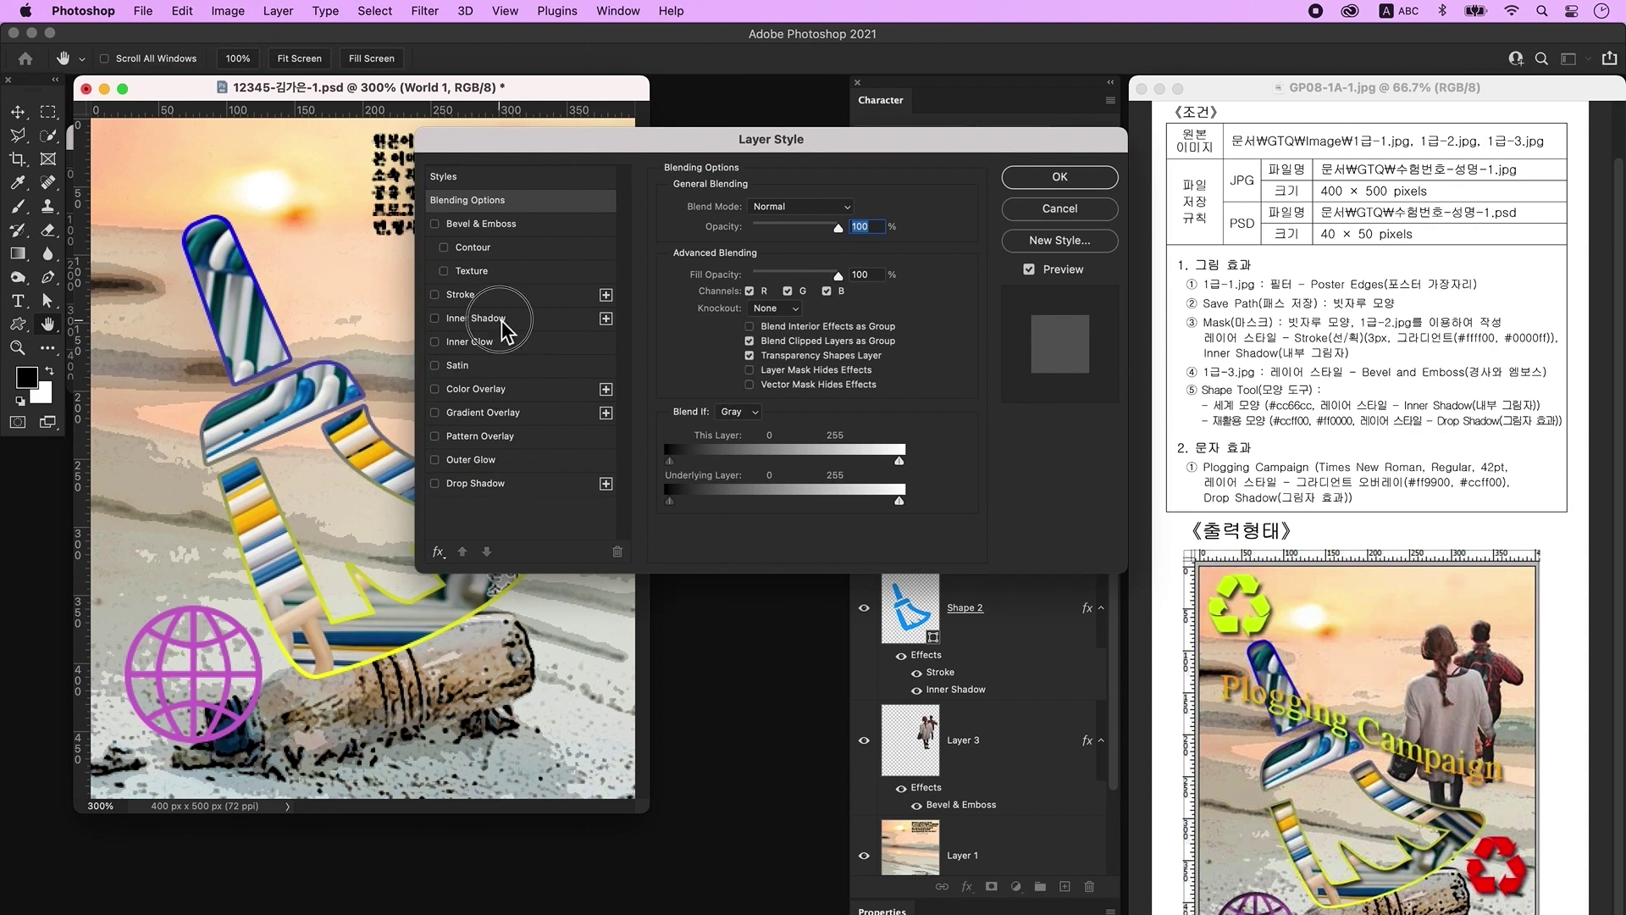
{"action": "key", "text": "Return"}
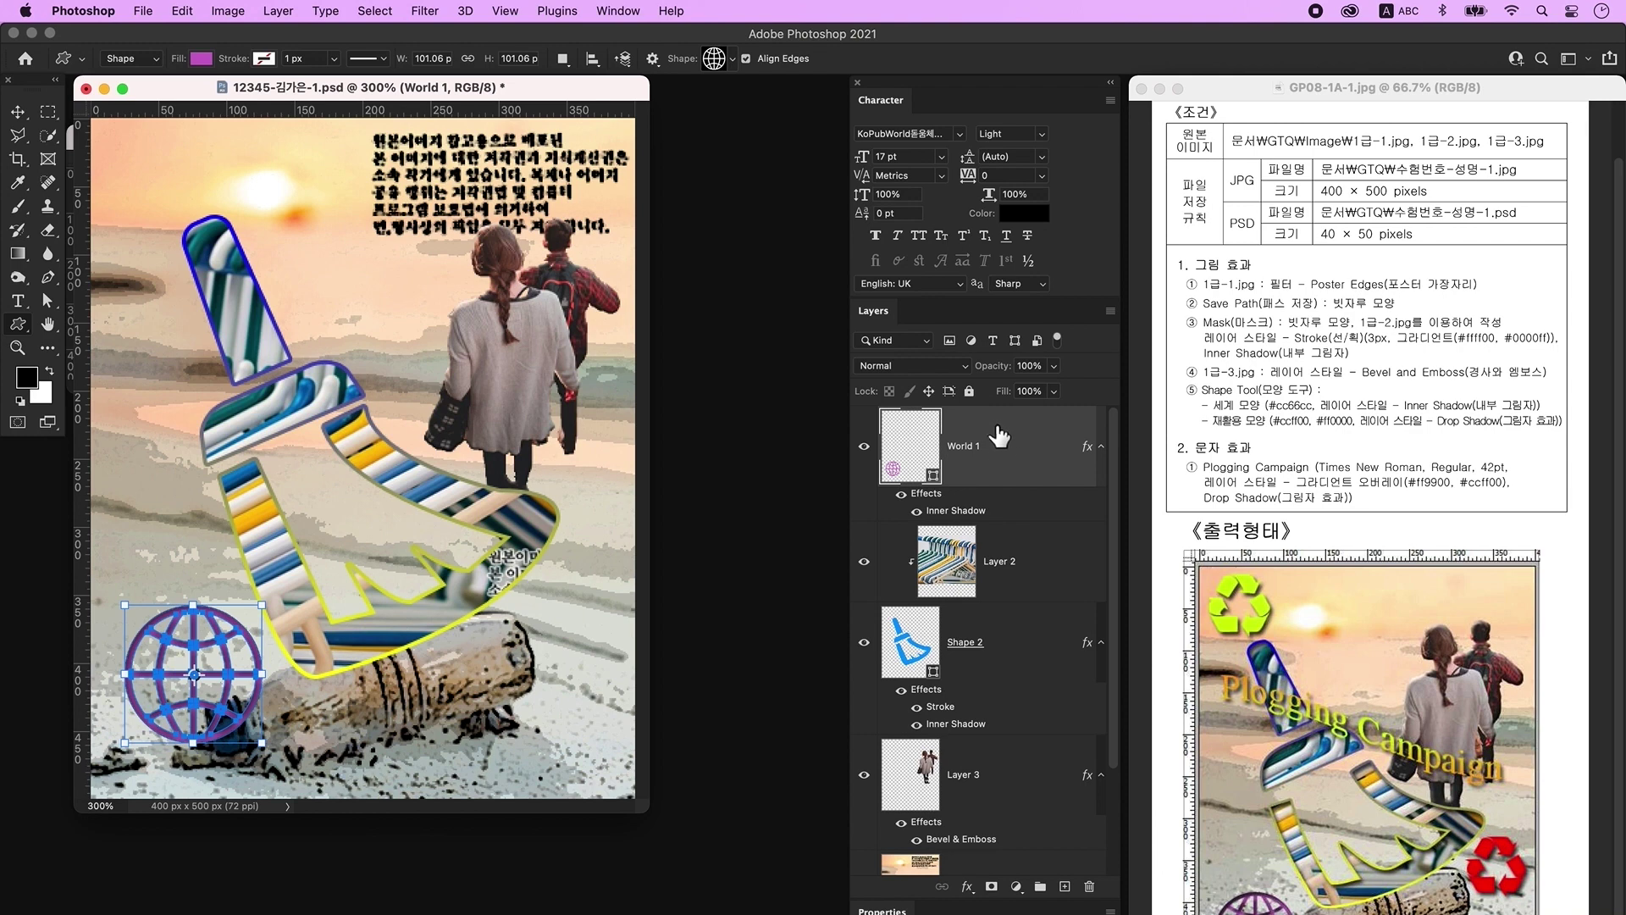
Draw a Recycle custom shape about 63 px wide on a new top layer, above the upper end of the broom handle
{"action": "left_click", "coordinate": [1065, 886]}
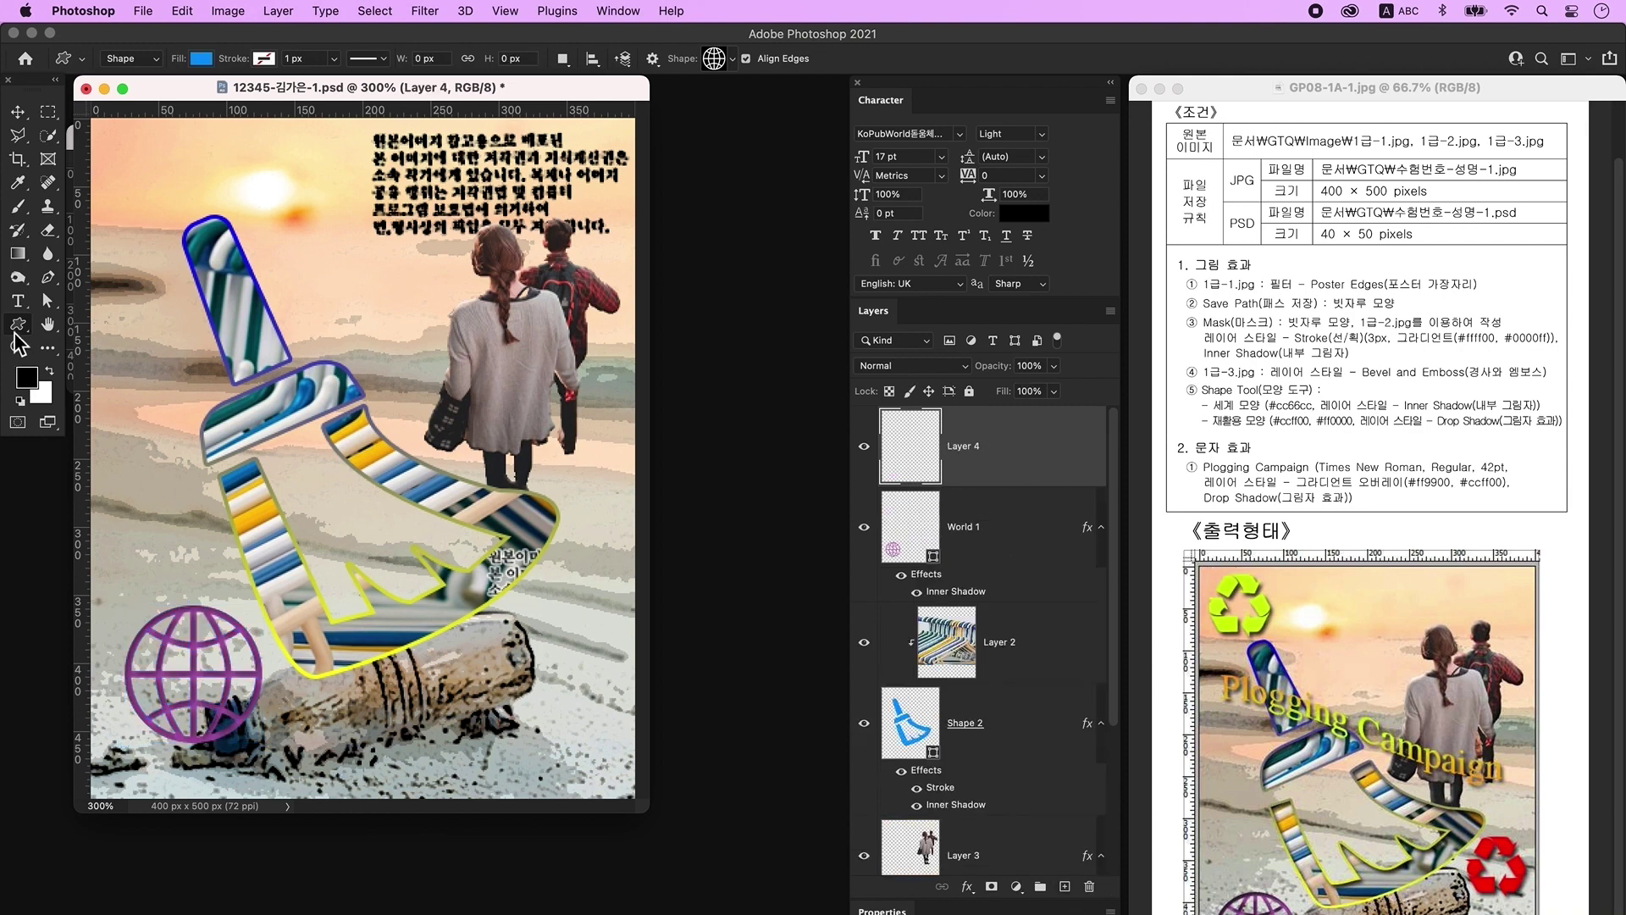
{"action": "left_click", "coordinate": [718, 59]}
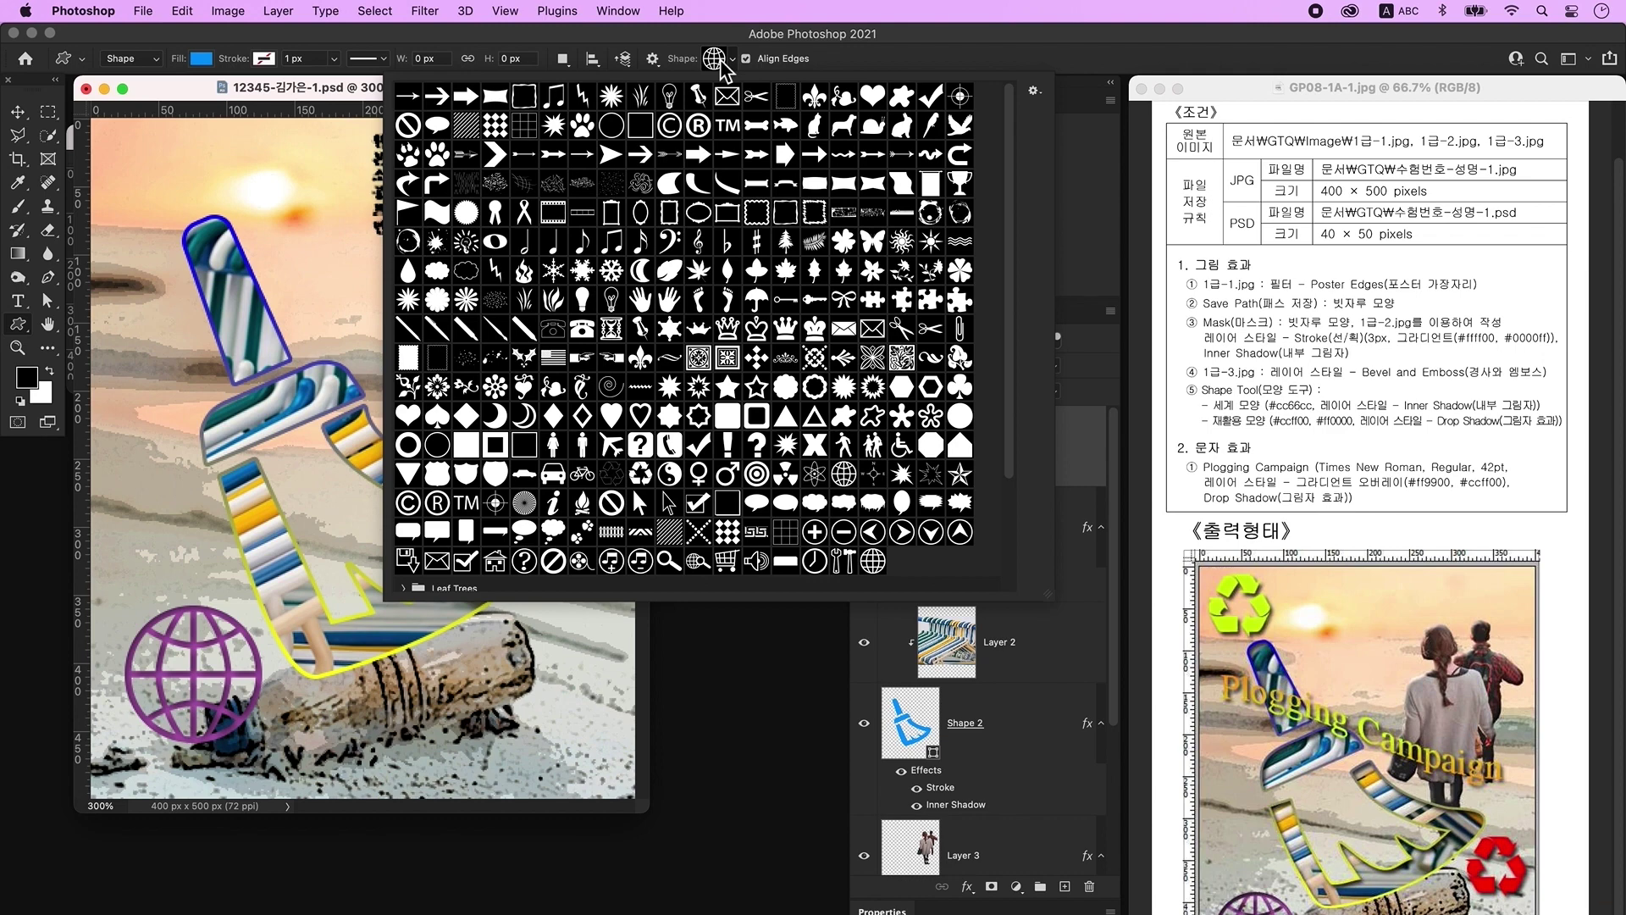
{"action": "double_click", "coordinate": [641, 474]}
{"action": "left_click_drag", "start_coordinate": [144, 149], "coordinate": [235, 245]}
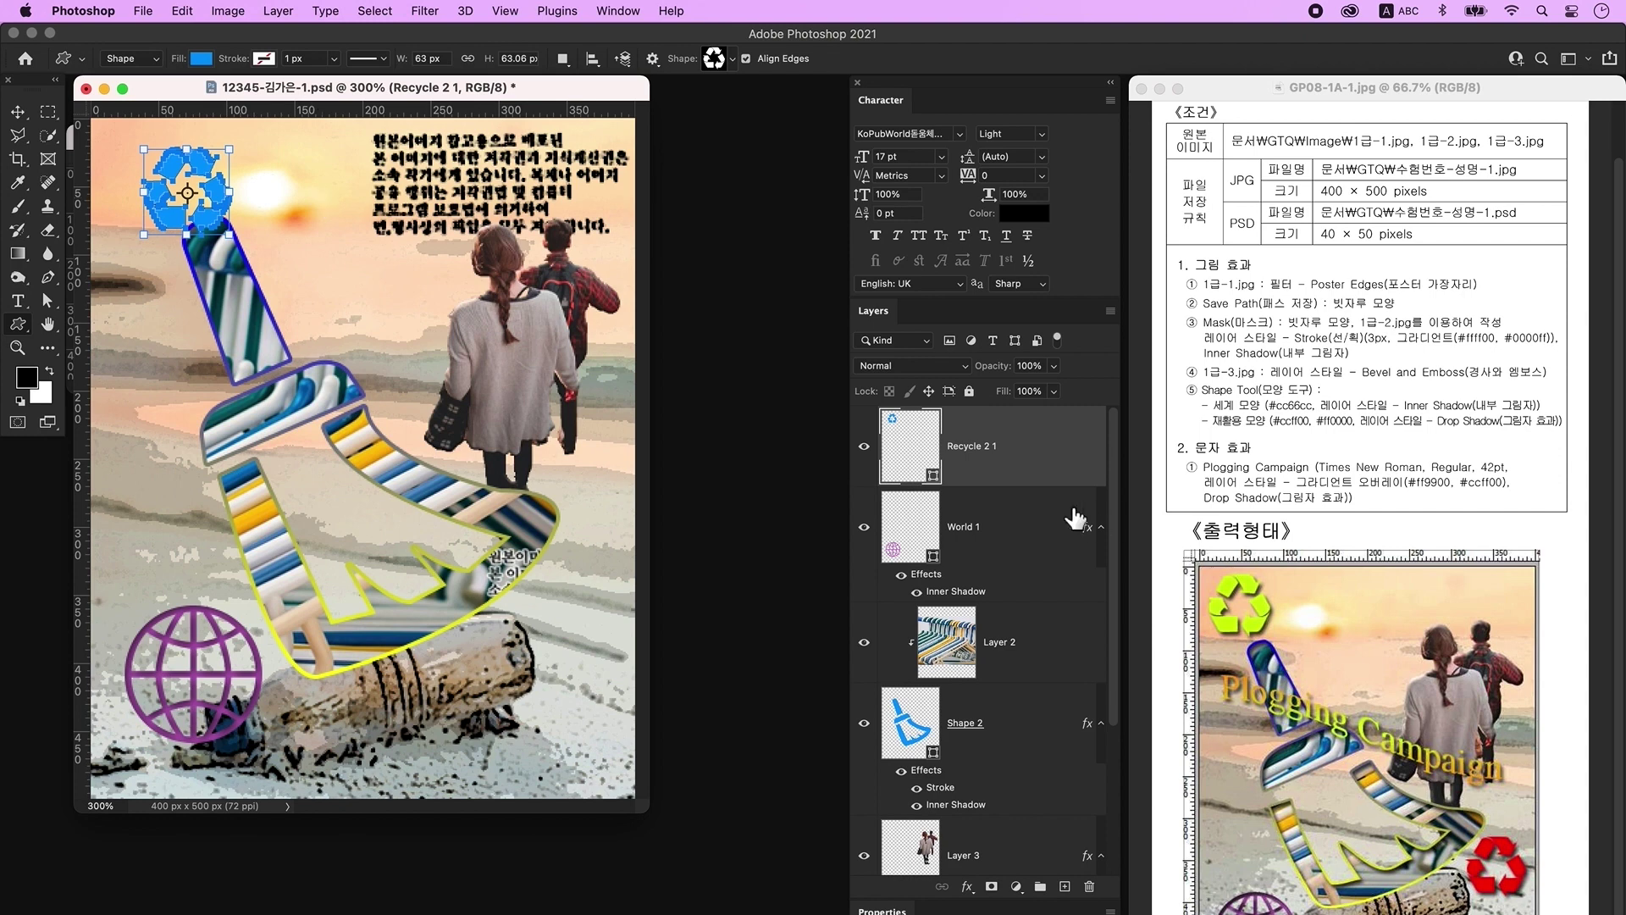
Set the recycle shape's fill to #ccff00 and apply a Drop Shadow style to its layer
{"action": "double_click", "coordinate": [912, 437]}
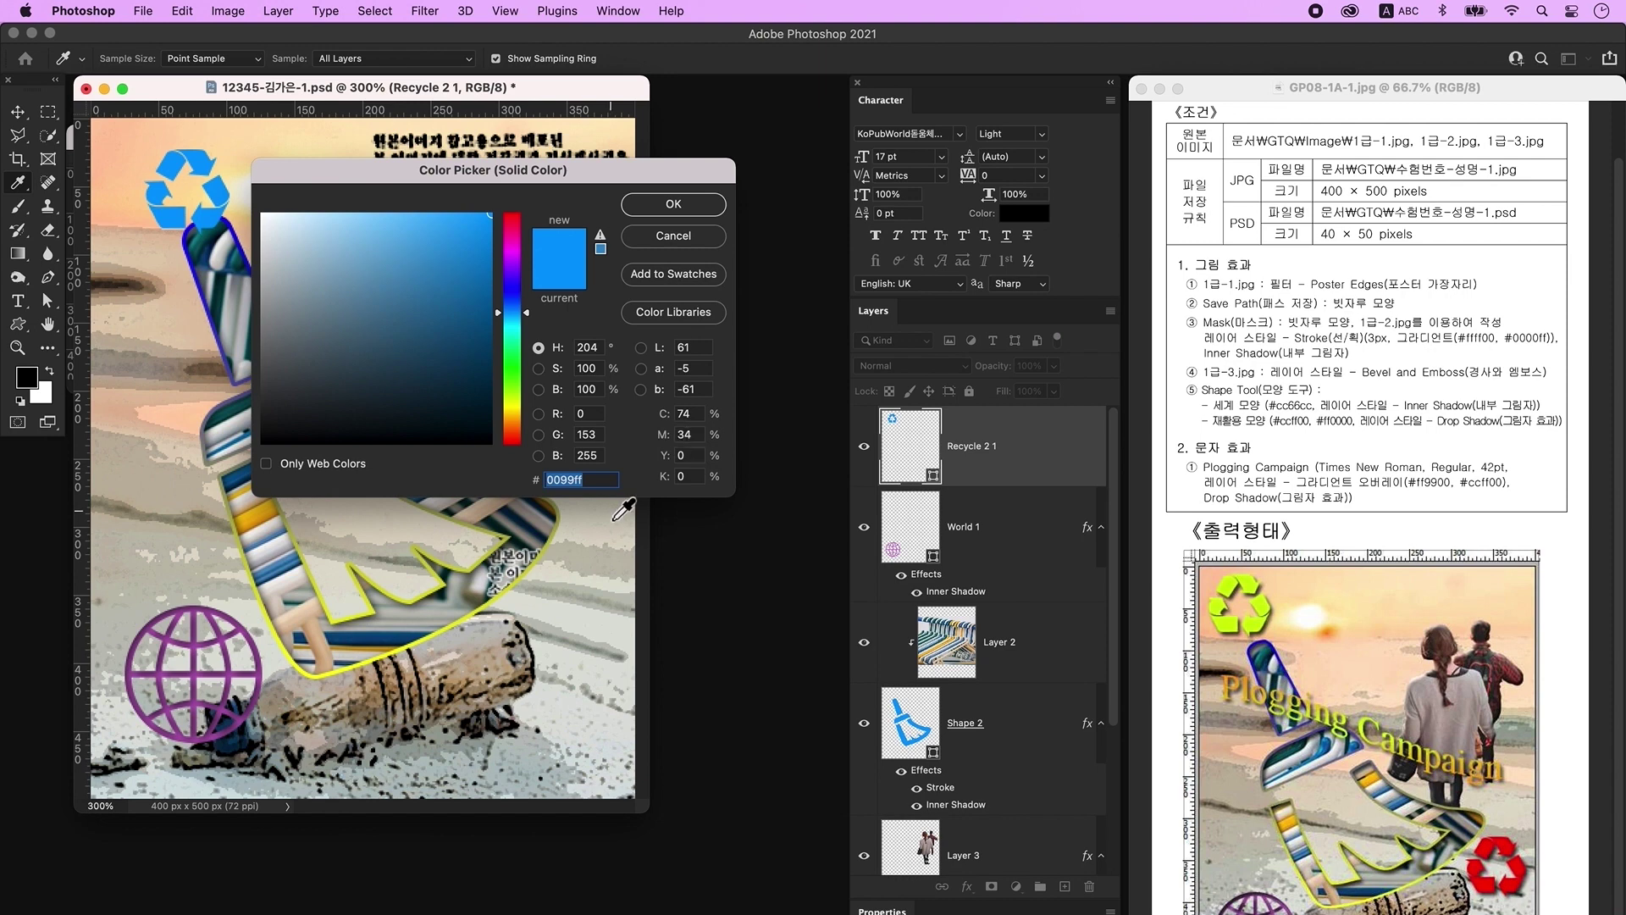
{"action": "type", "text": "ccff00"}
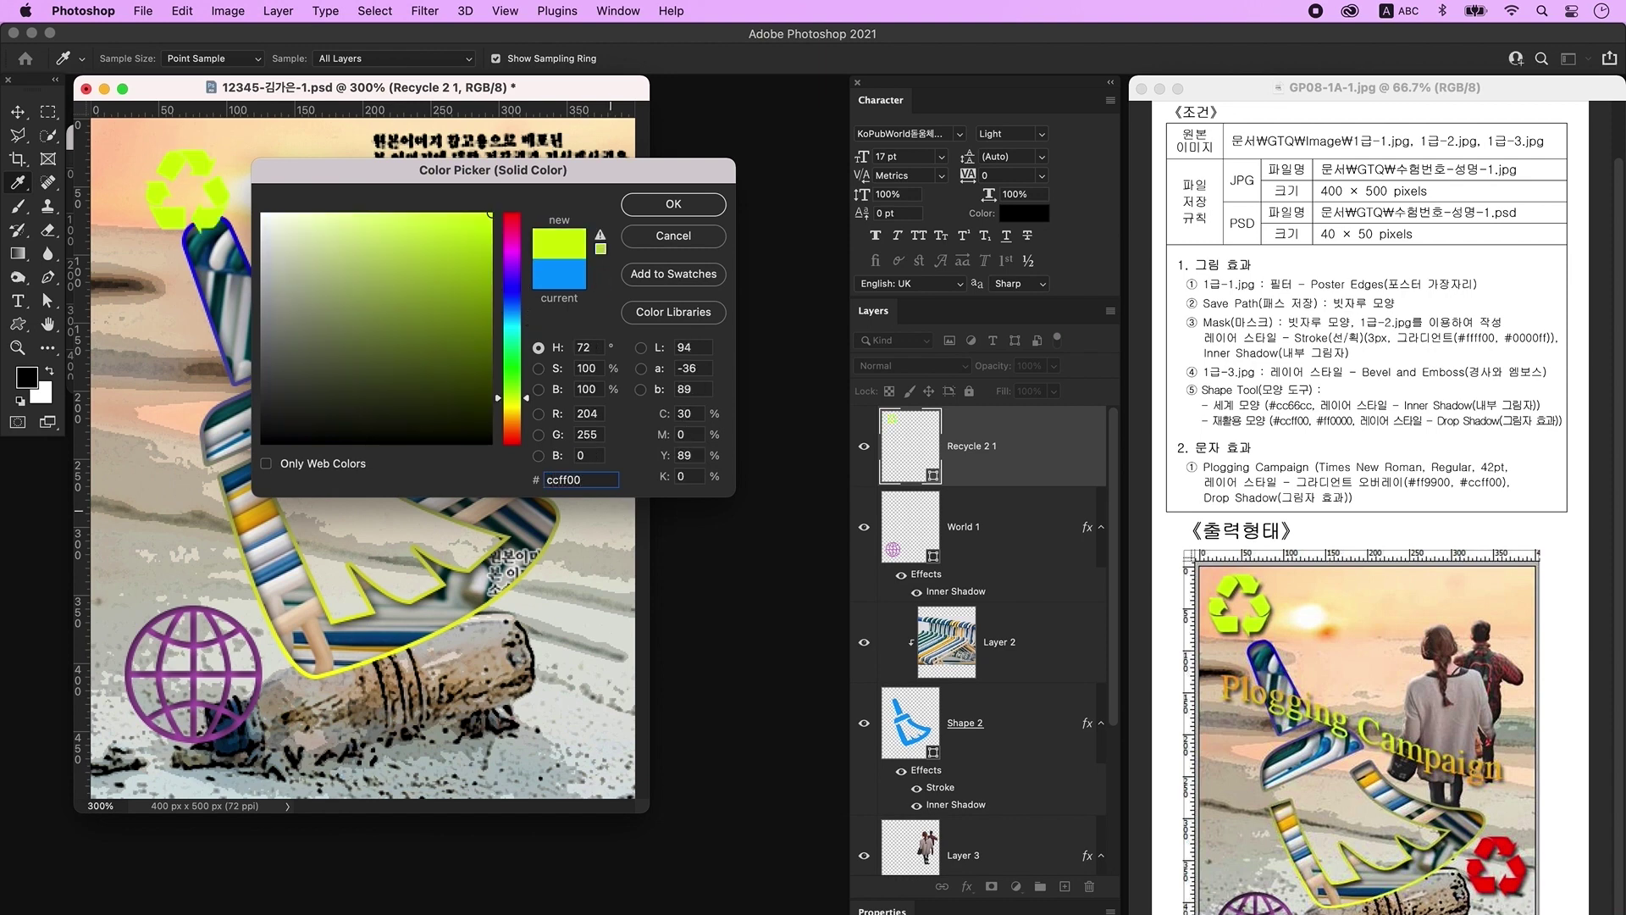
{"action": "key", "text": "Return"}
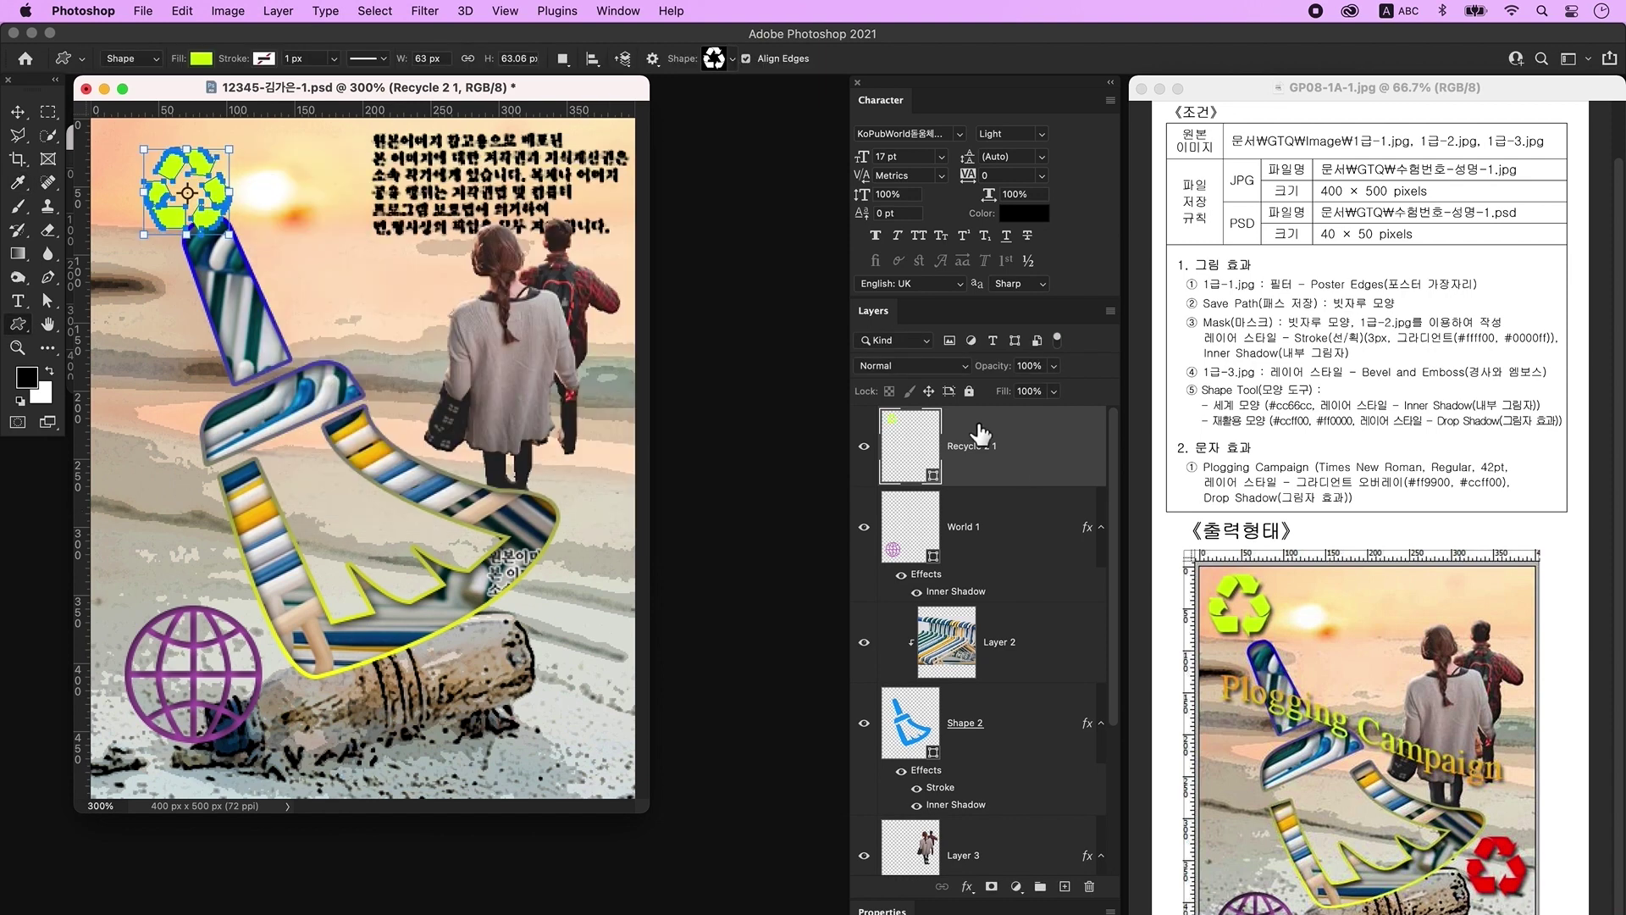
{"action": "double_click", "coordinate": [1057, 456]}
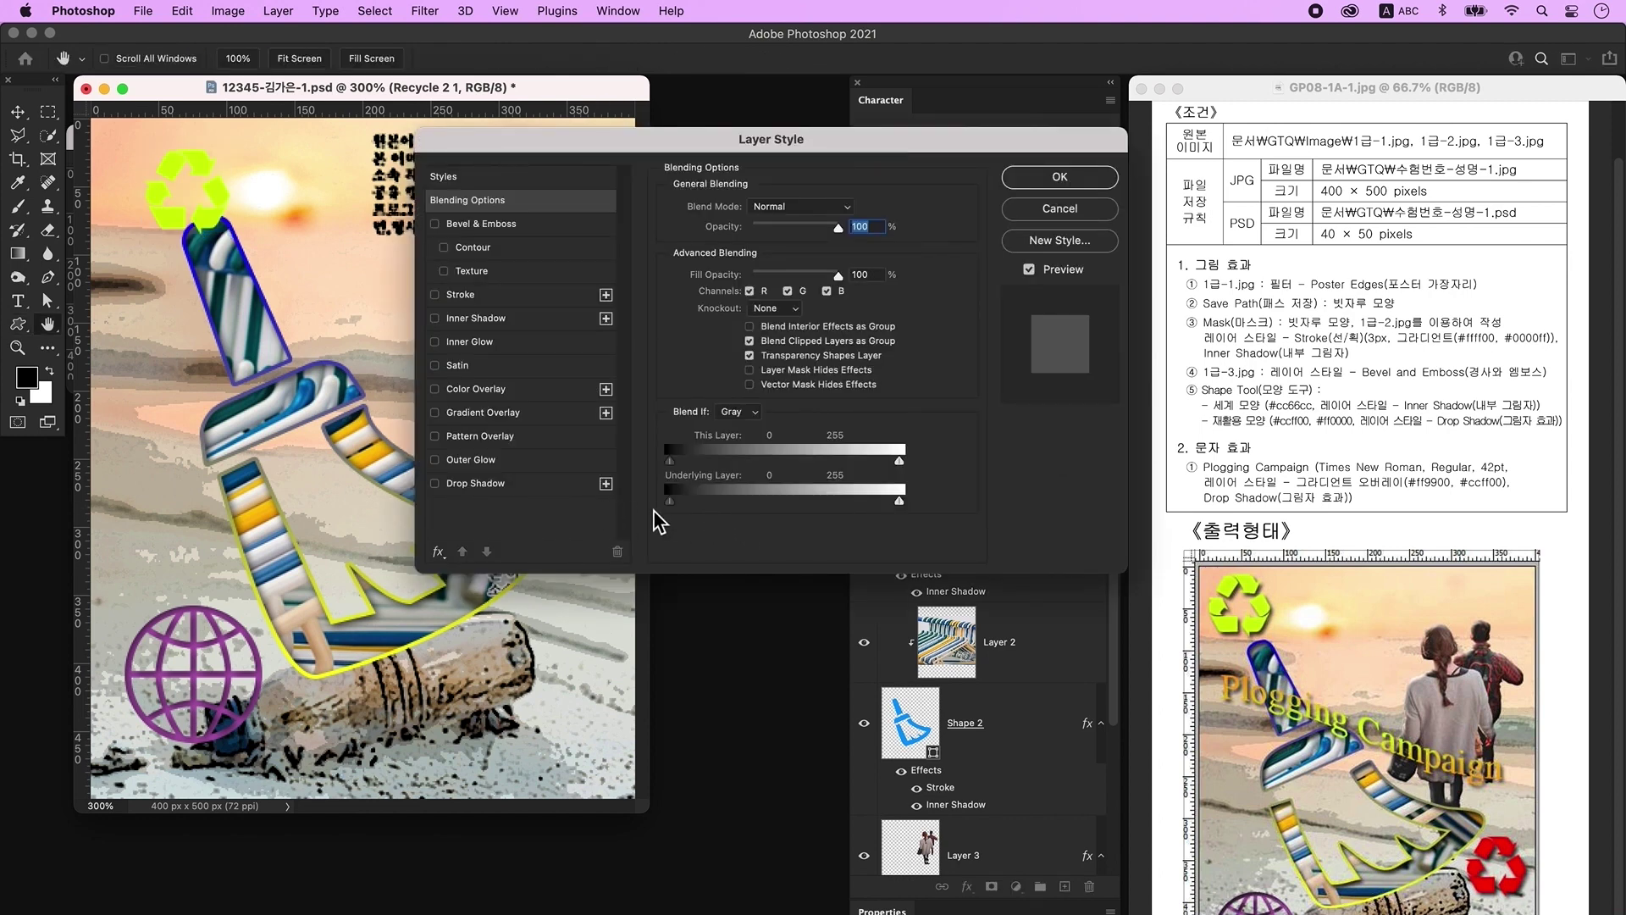
{"action": "left_click", "coordinate": [549, 485]}
{"action": "left_click", "coordinate": [1059, 176]}
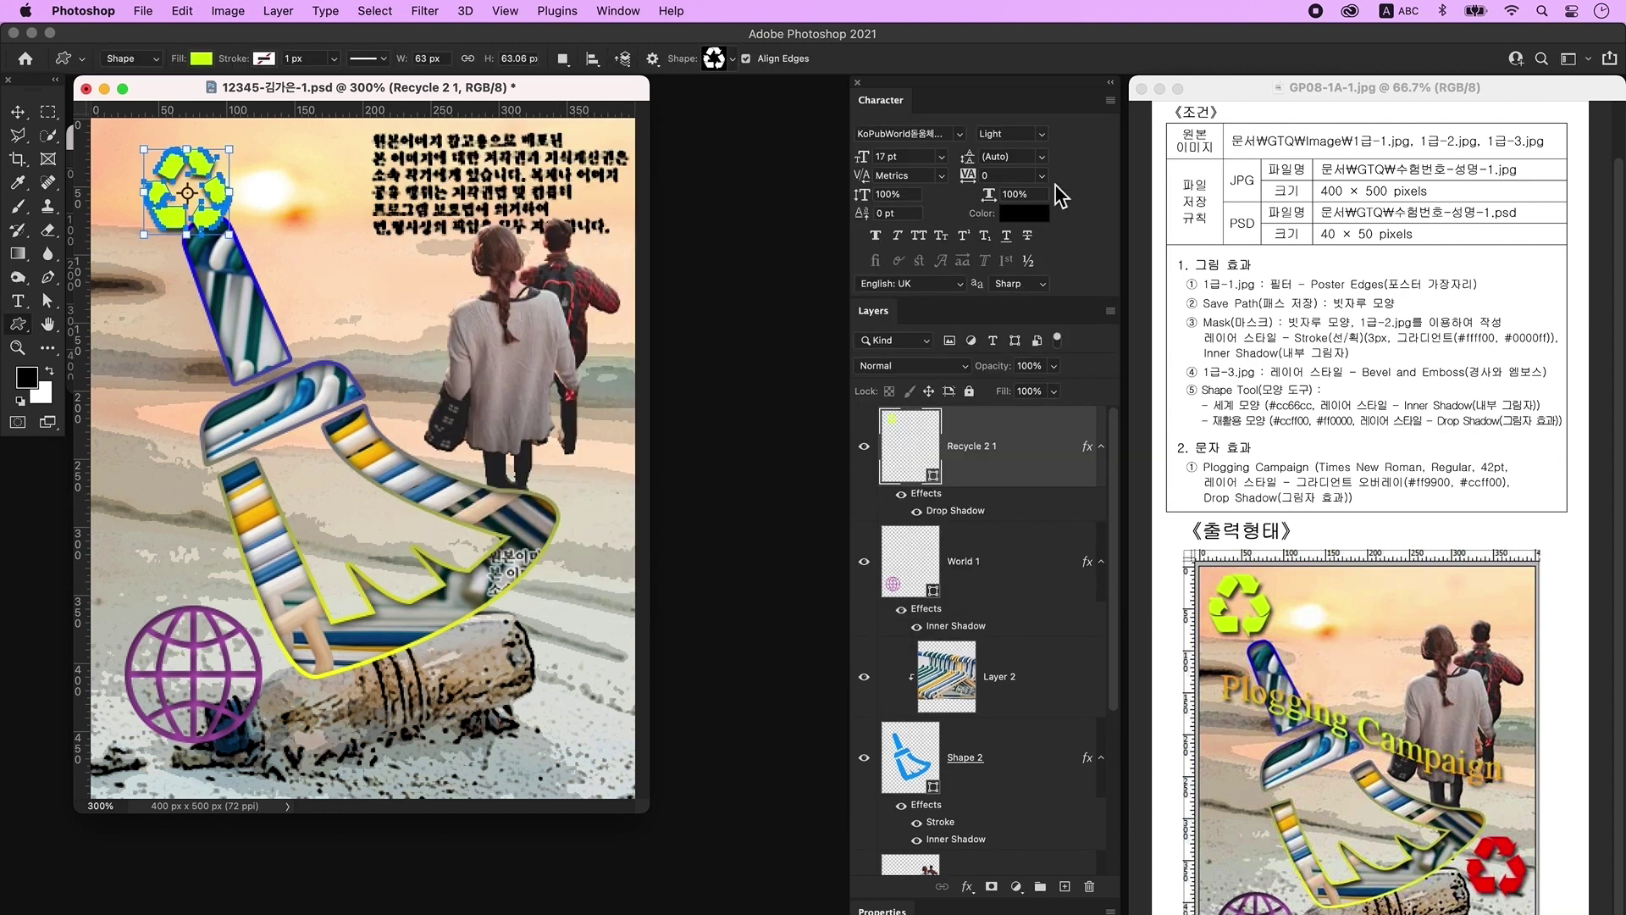
Duplicate the recycle shape, place the copy beside the broom's bristles near the poster's right edge, and set its fill to #ff0000
{"action": "key", "text": "super+j"}
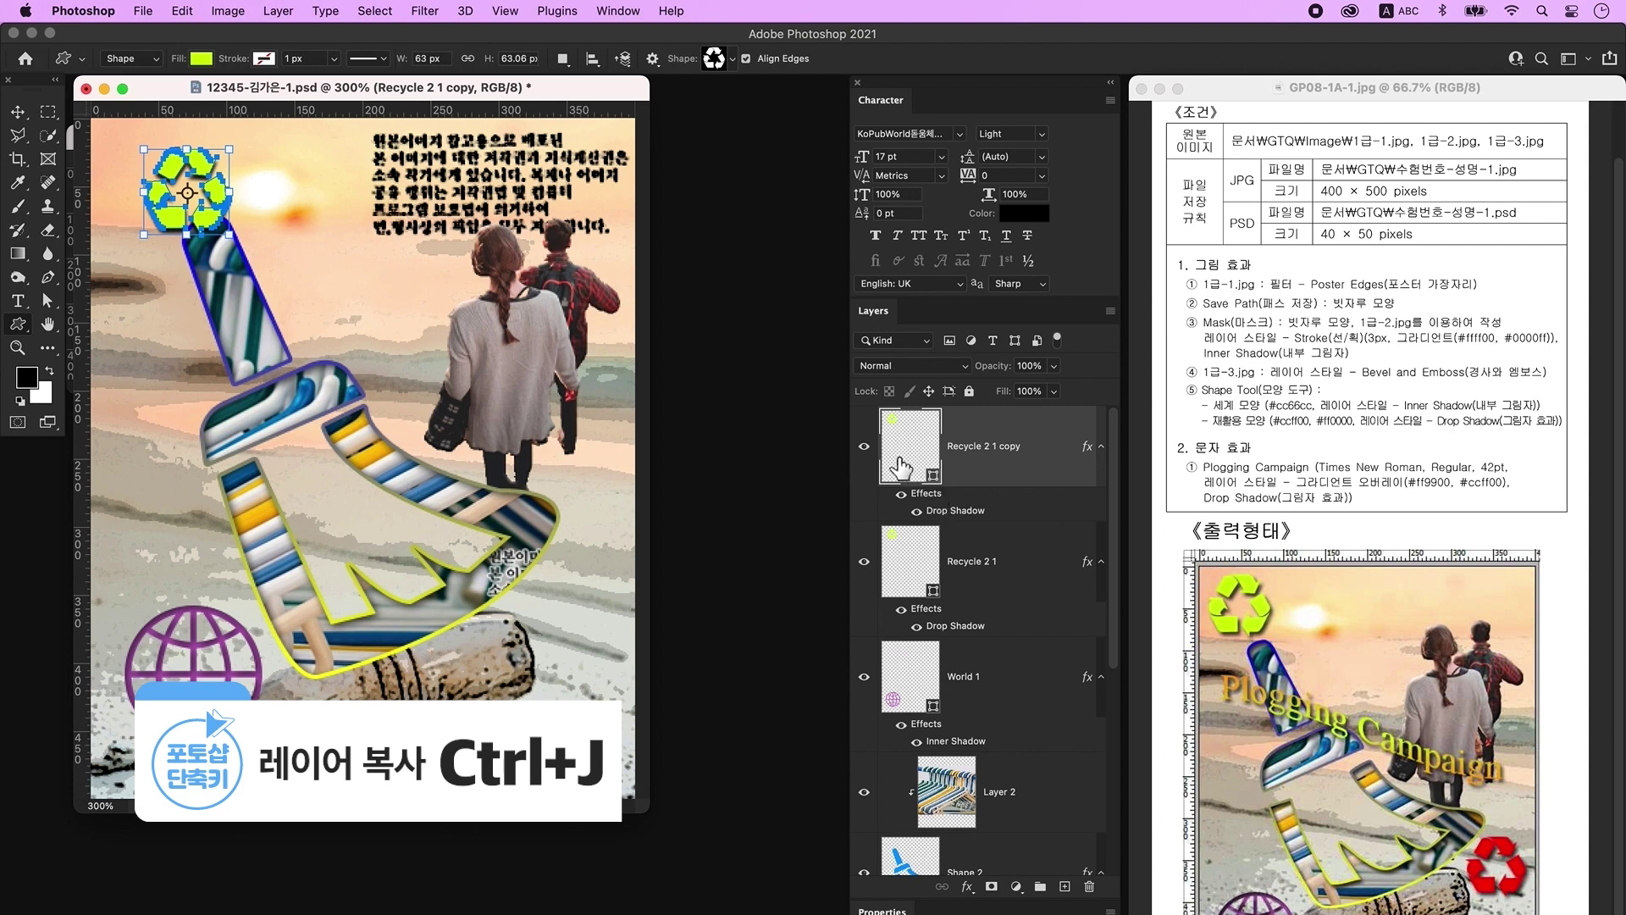
{"action": "left_click", "coordinate": [17, 112]}
{"action": "left_click_drag", "start_coordinate": [206, 221], "coordinate": [582, 634]}
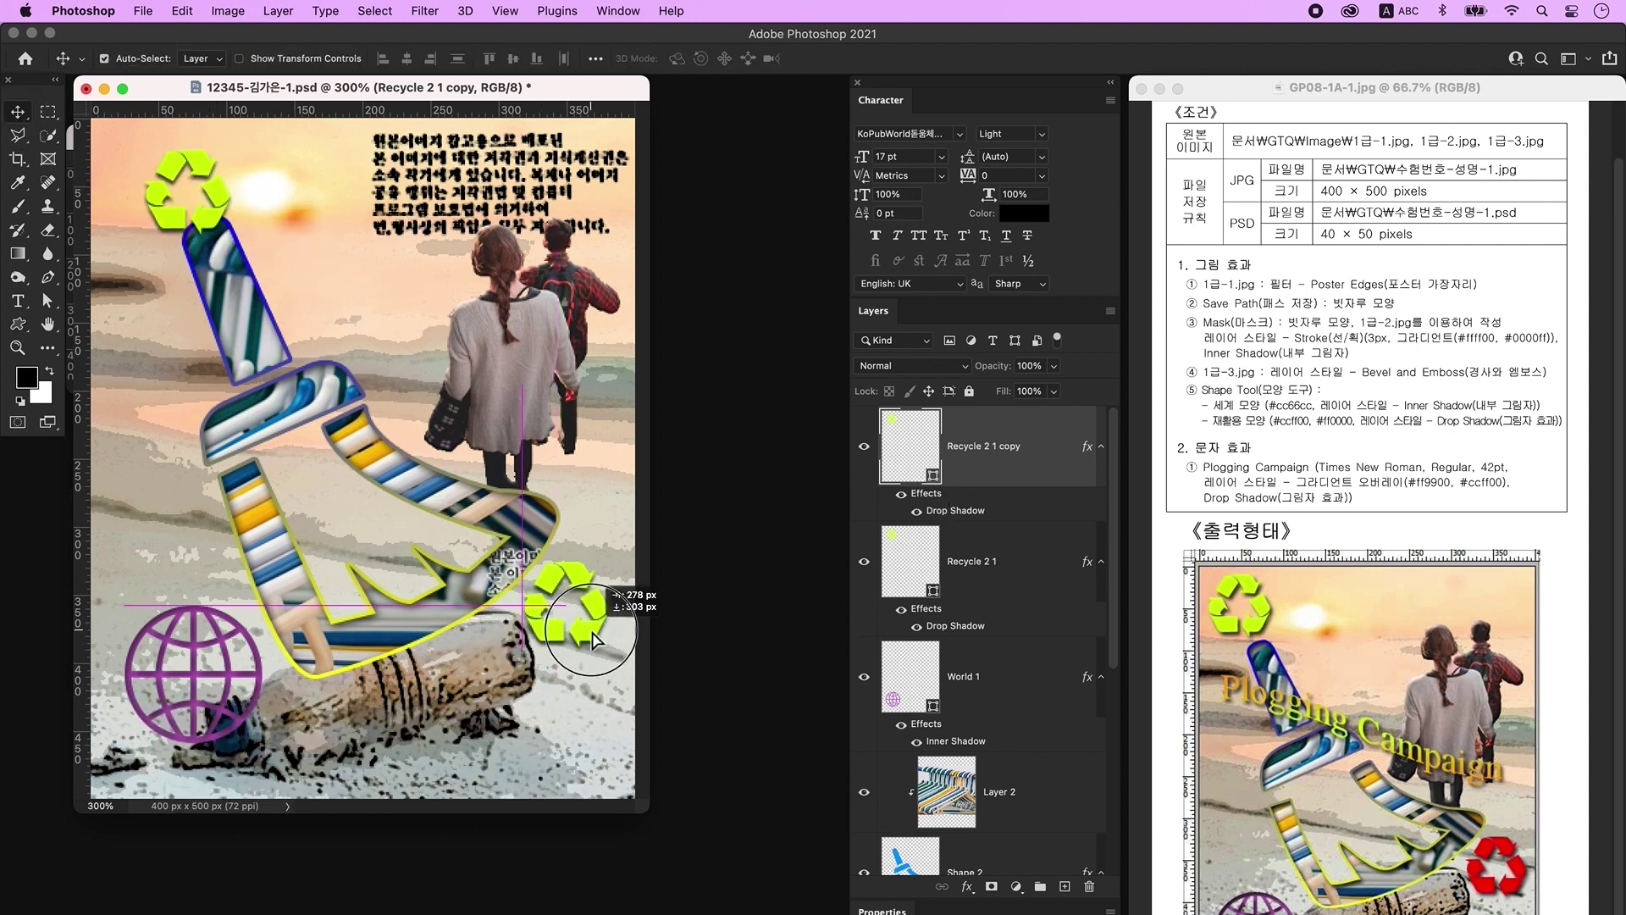
{"action": "double_click", "coordinate": [928, 456]}
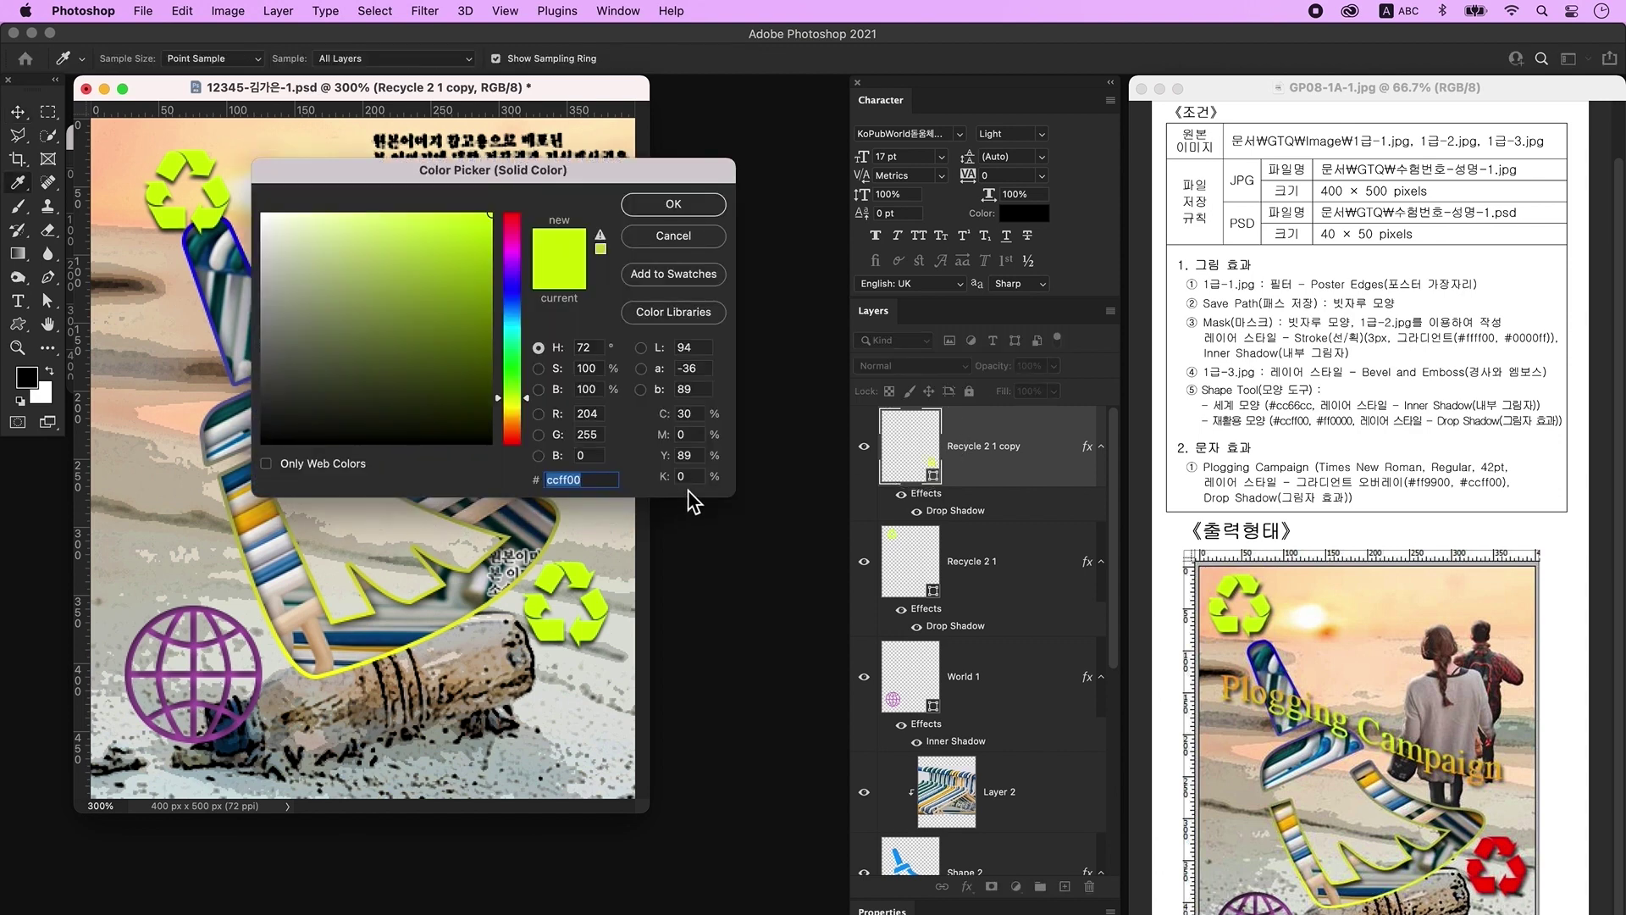
{"action": "type", "text": "ff0000"}
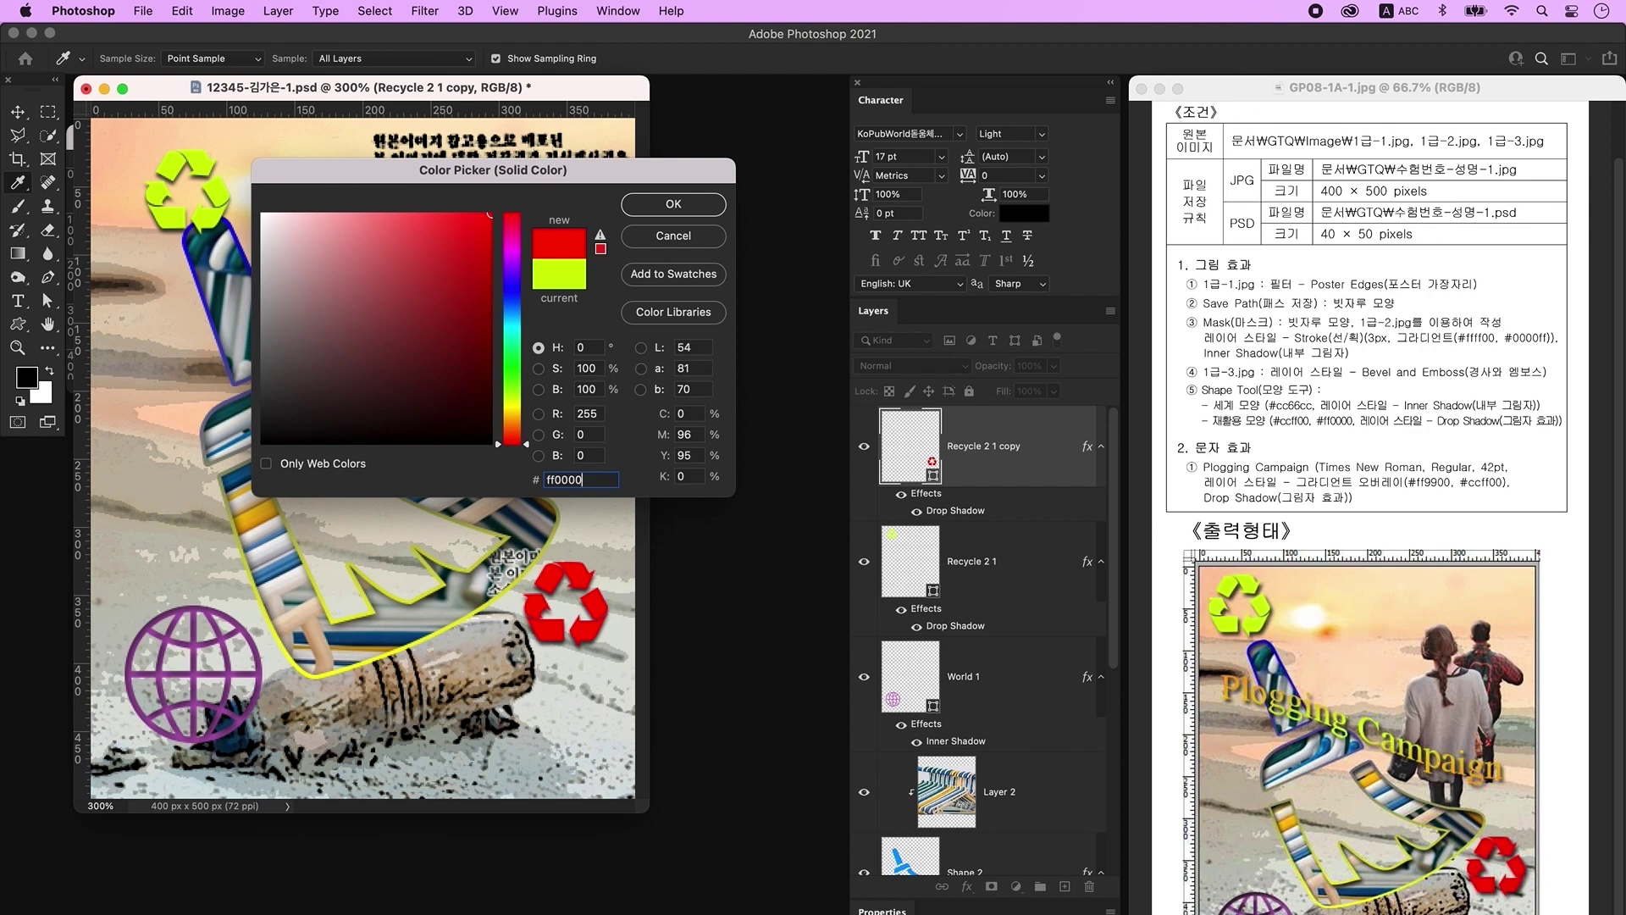
{"action": "key", "text": "Return"}
Move the green recycle symbol, the red recycle symbol and the globe slightly outward toward the poster's edges
{"action": "key", "text": "v"}
{"action": "left_click", "coordinate": [214, 204]}
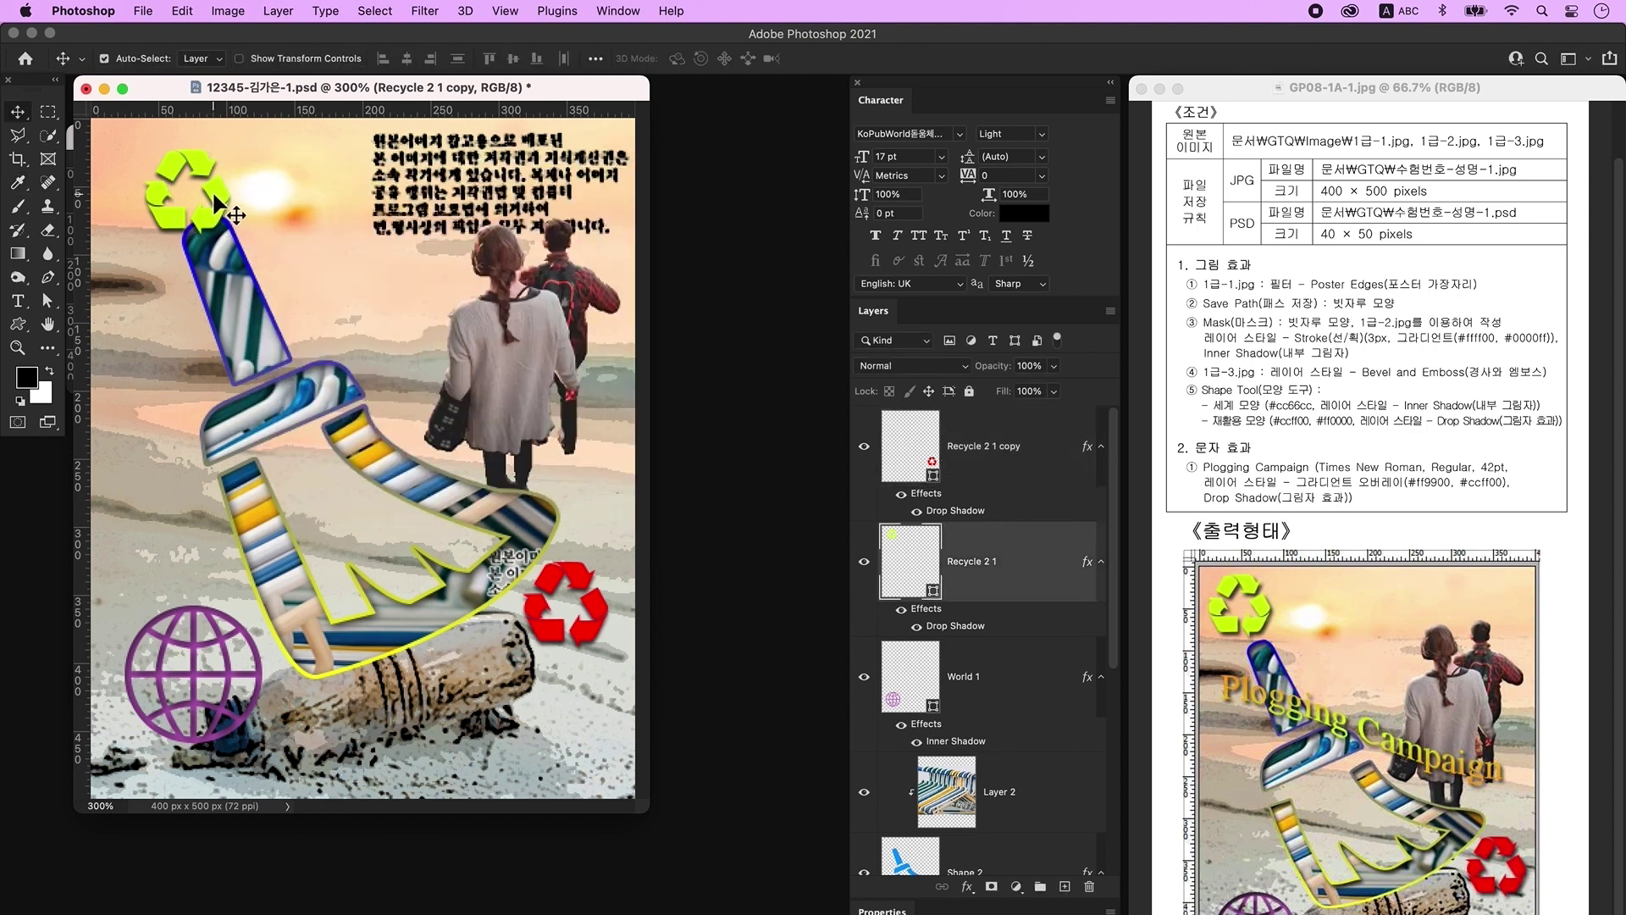
{"action": "left_click_drag", "start_coordinate": [214, 204], "coordinate": [188, 193]}
{"action": "left_click_drag", "start_coordinate": [603, 622], "coordinate": [618, 606]}
{"action": "left_click", "coordinate": [194, 669]}
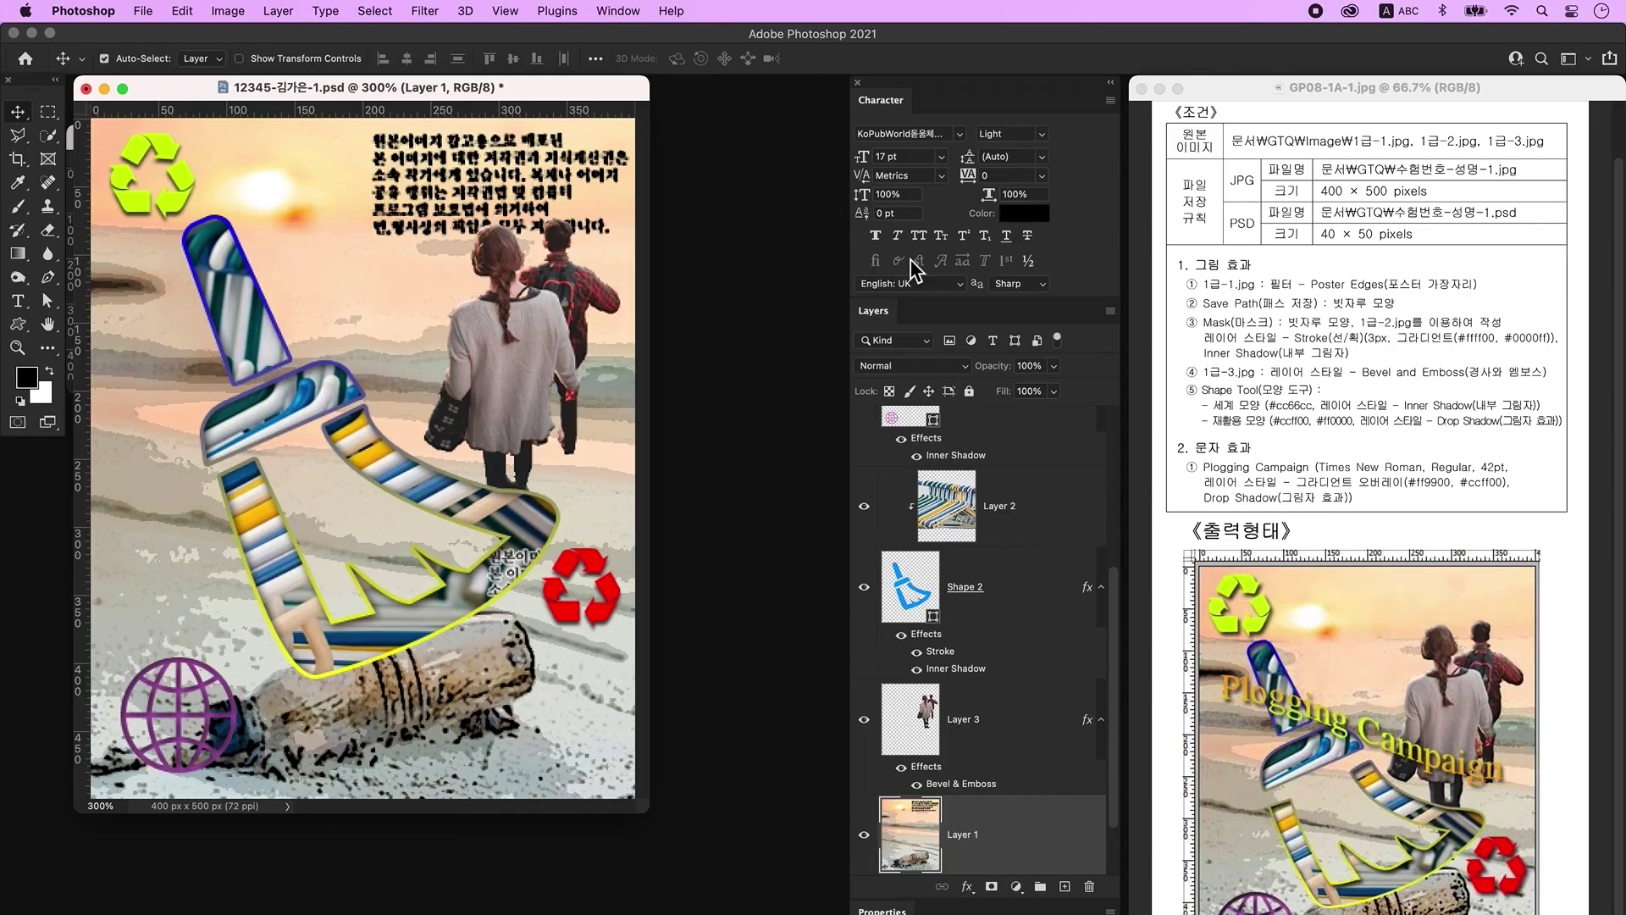
Add the text "Plogging Campaign" on a new layer above the red recycle shape, starting beside the broom's neck
{"action": "scroll", "coordinate": [962, 485], "scroll_direction": "up", "scroll_amount": 3}
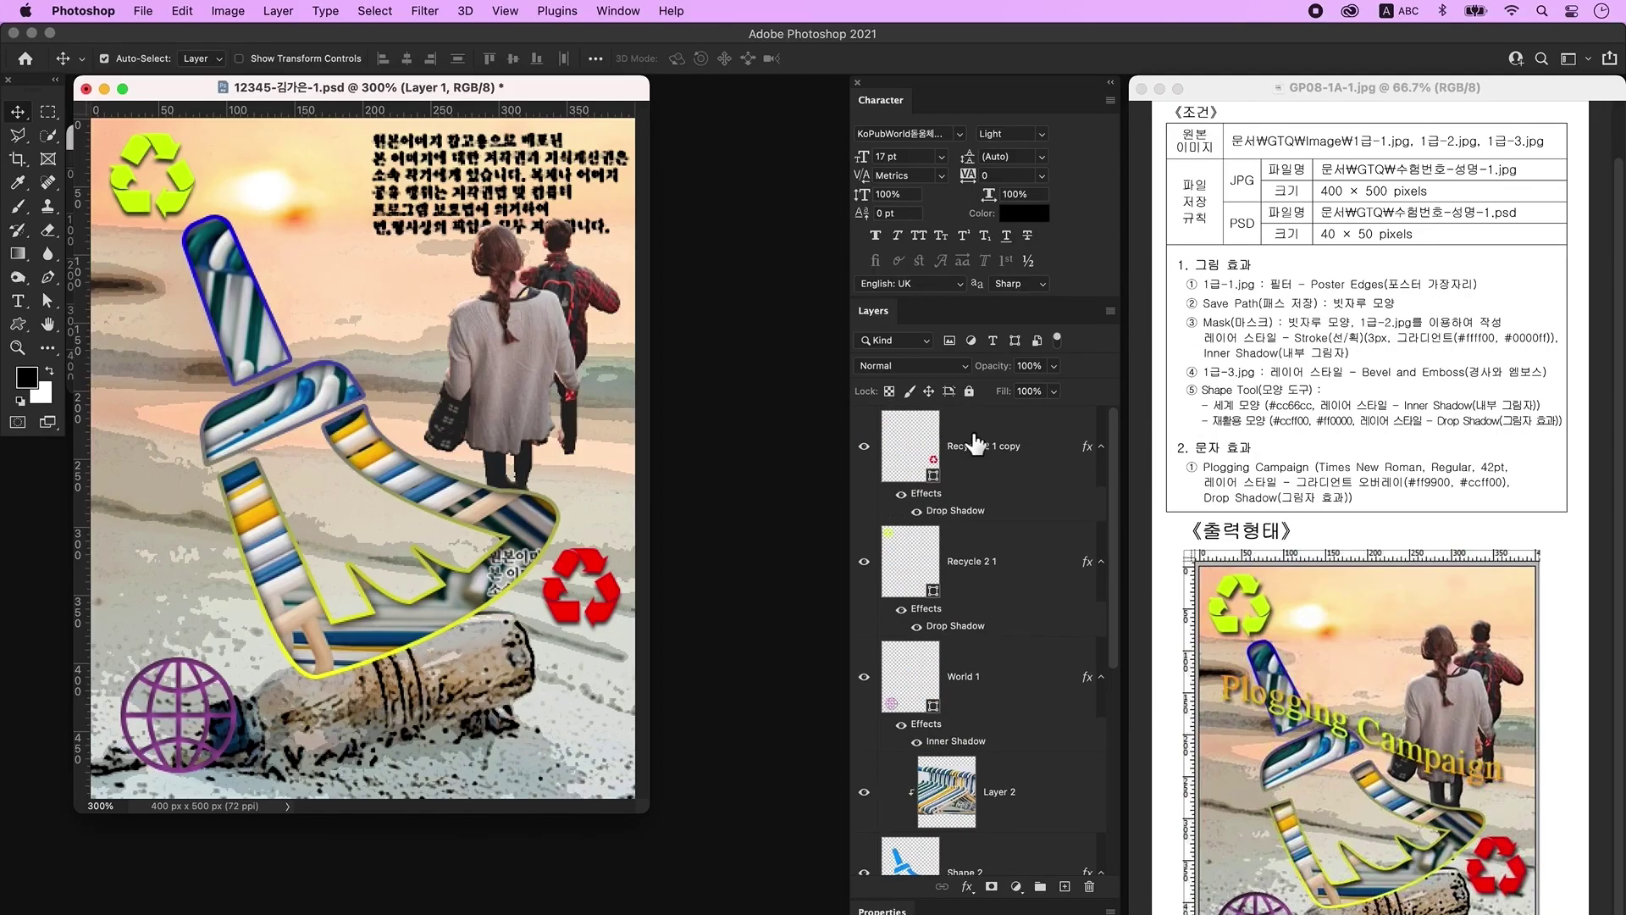
{"action": "left_click", "coordinate": [974, 445]}
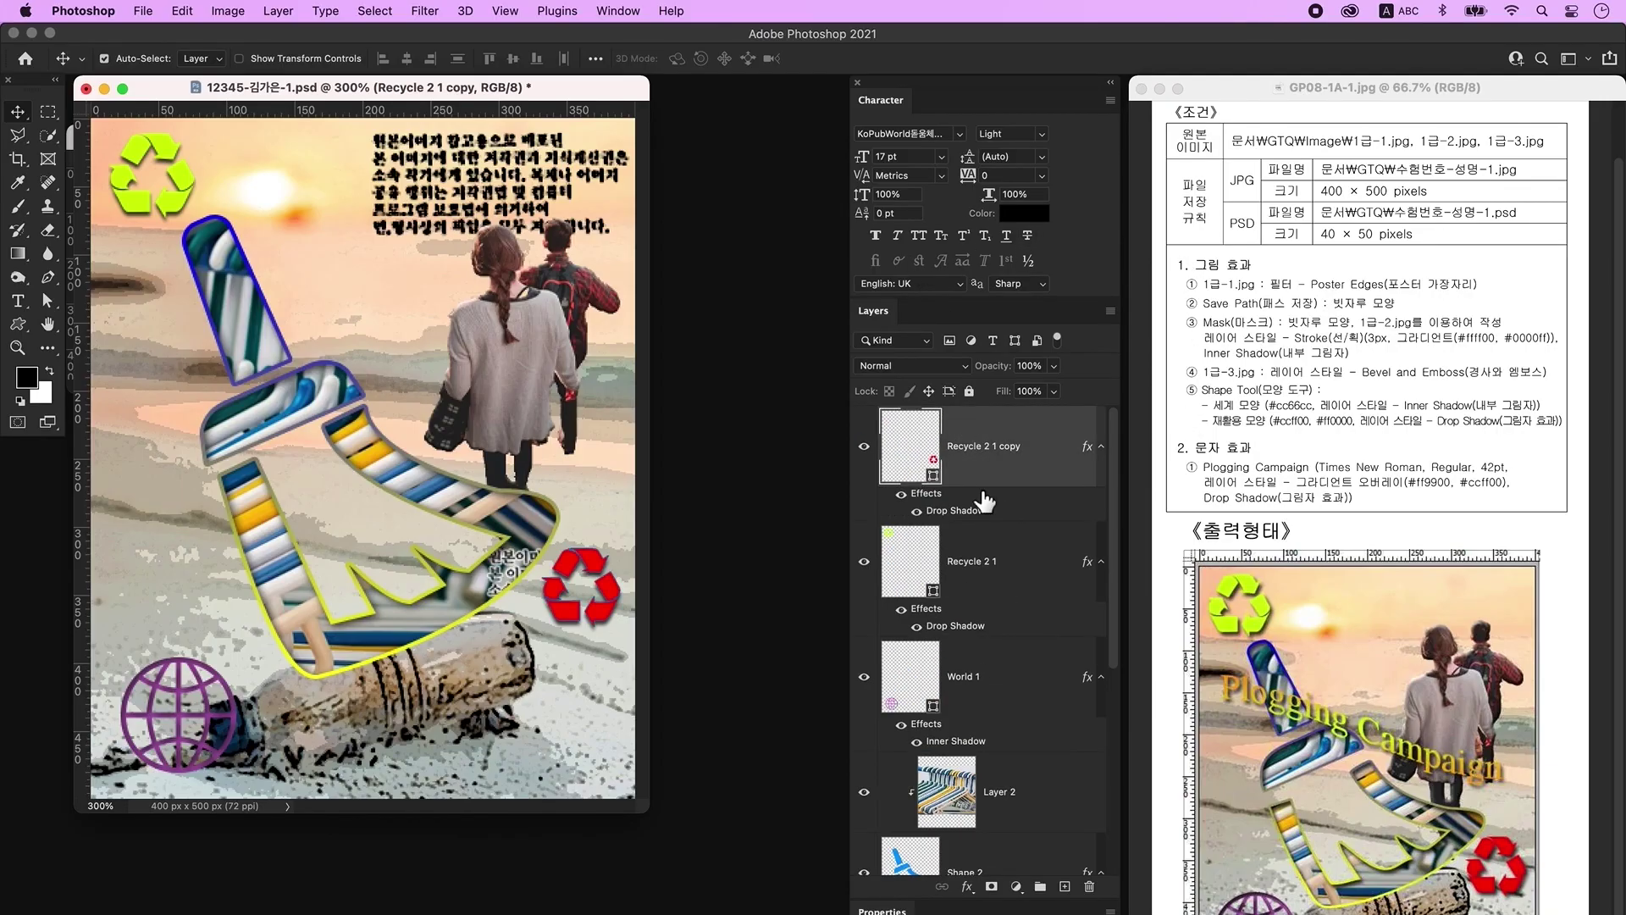
{"action": "left_click", "coordinate": [1066, 887]}
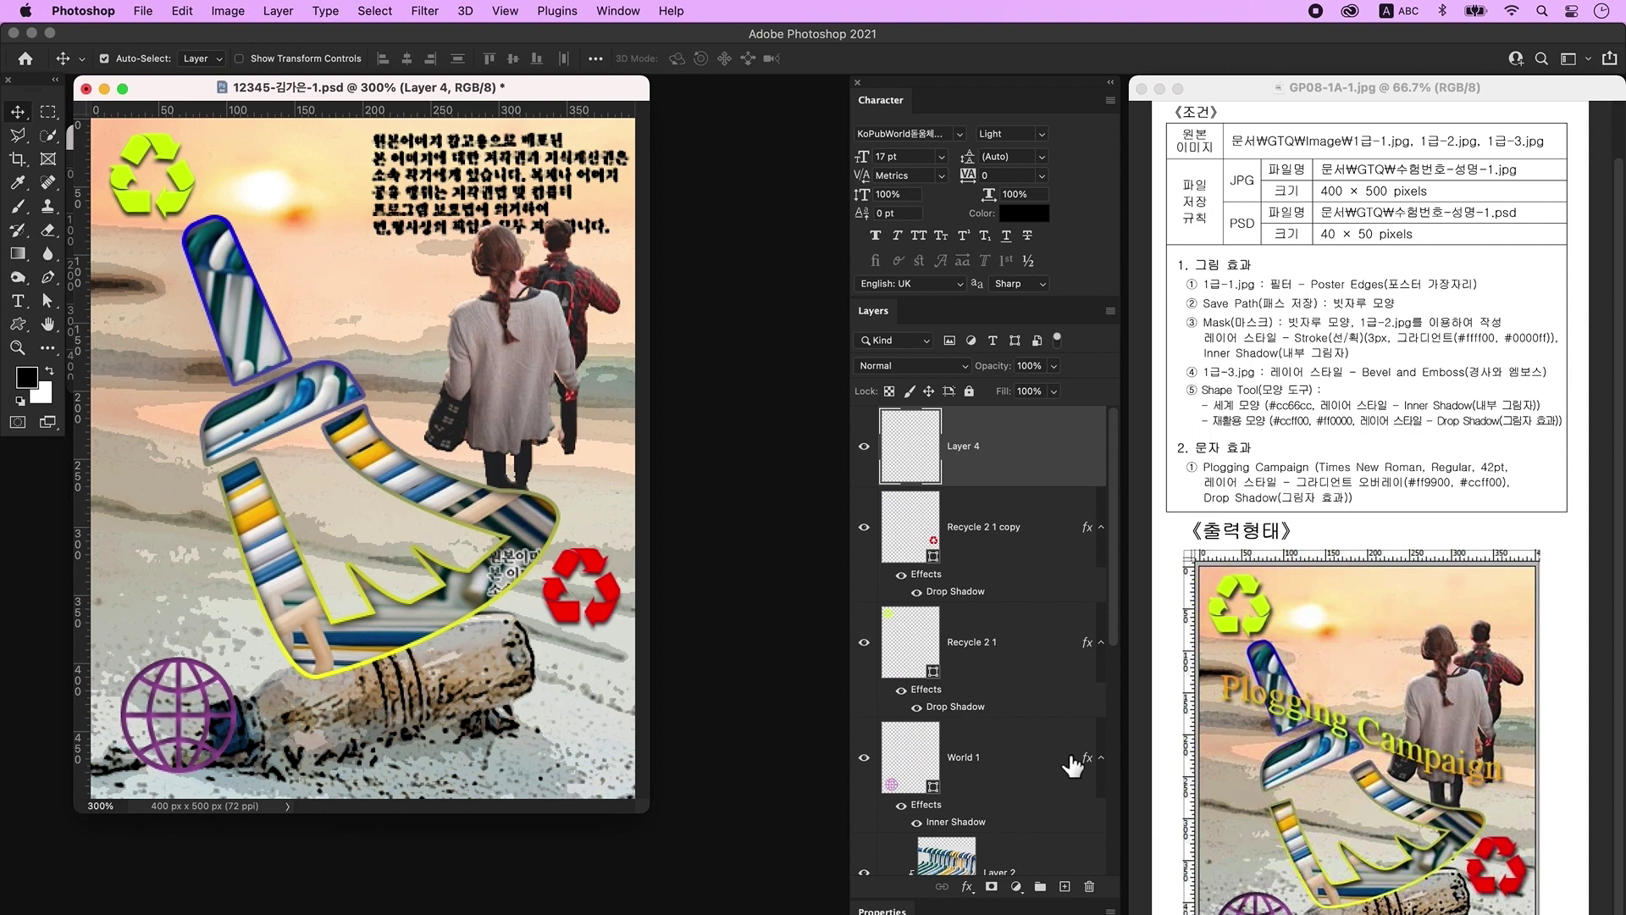
{"action": "left_click", "coordinate": [17, 301]}
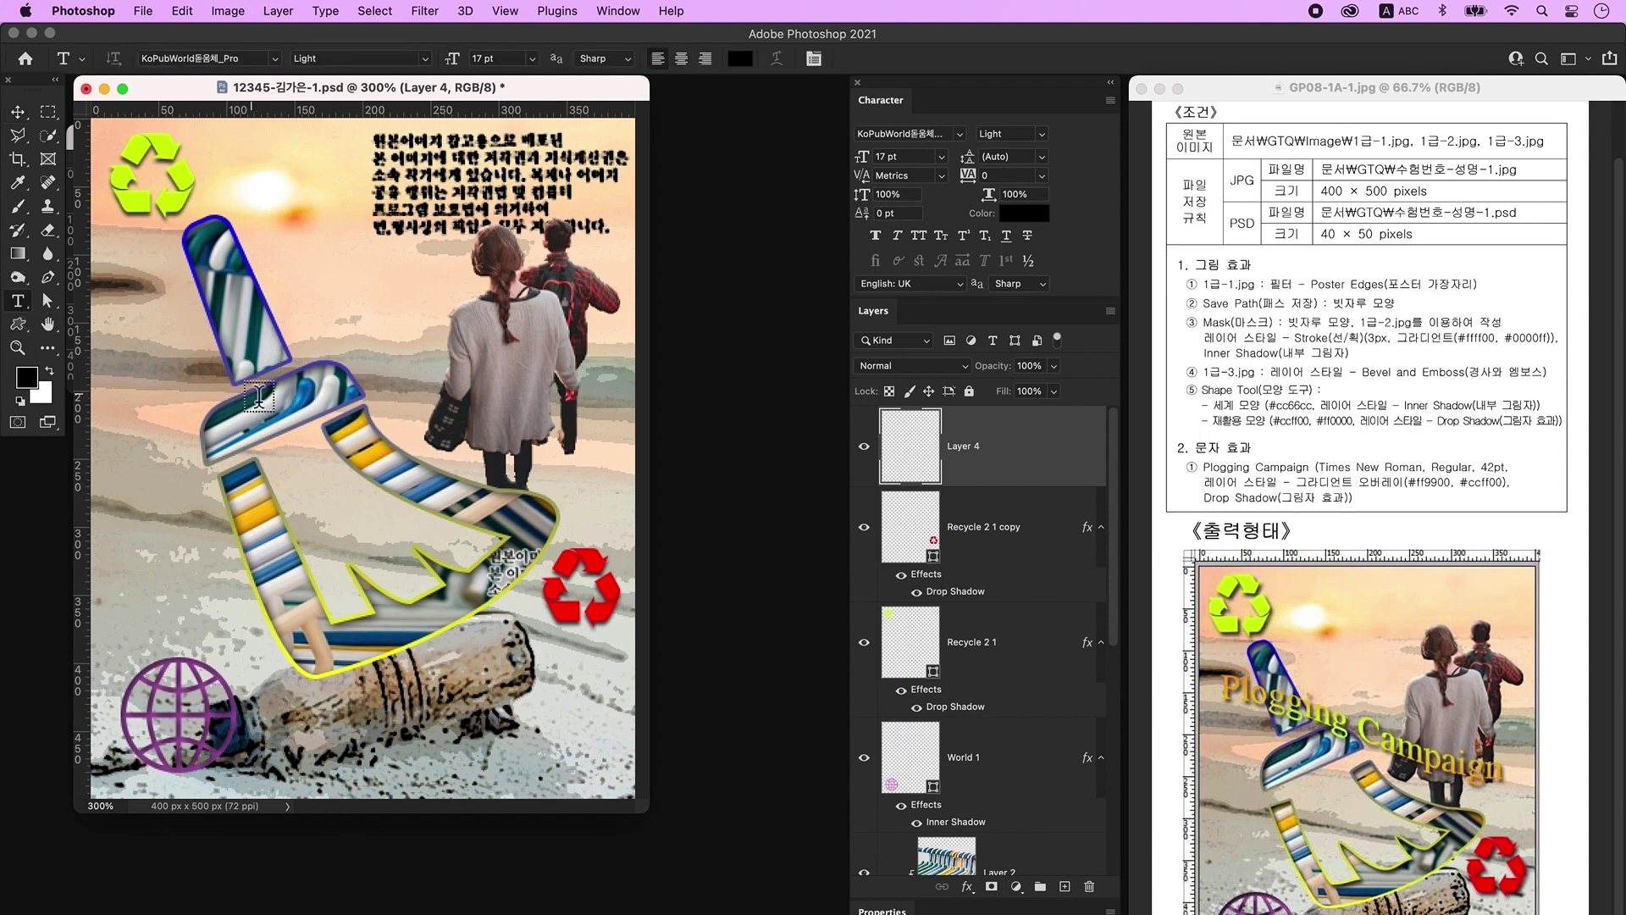
{"action": "left_click", "coordinate": [253, 392]}
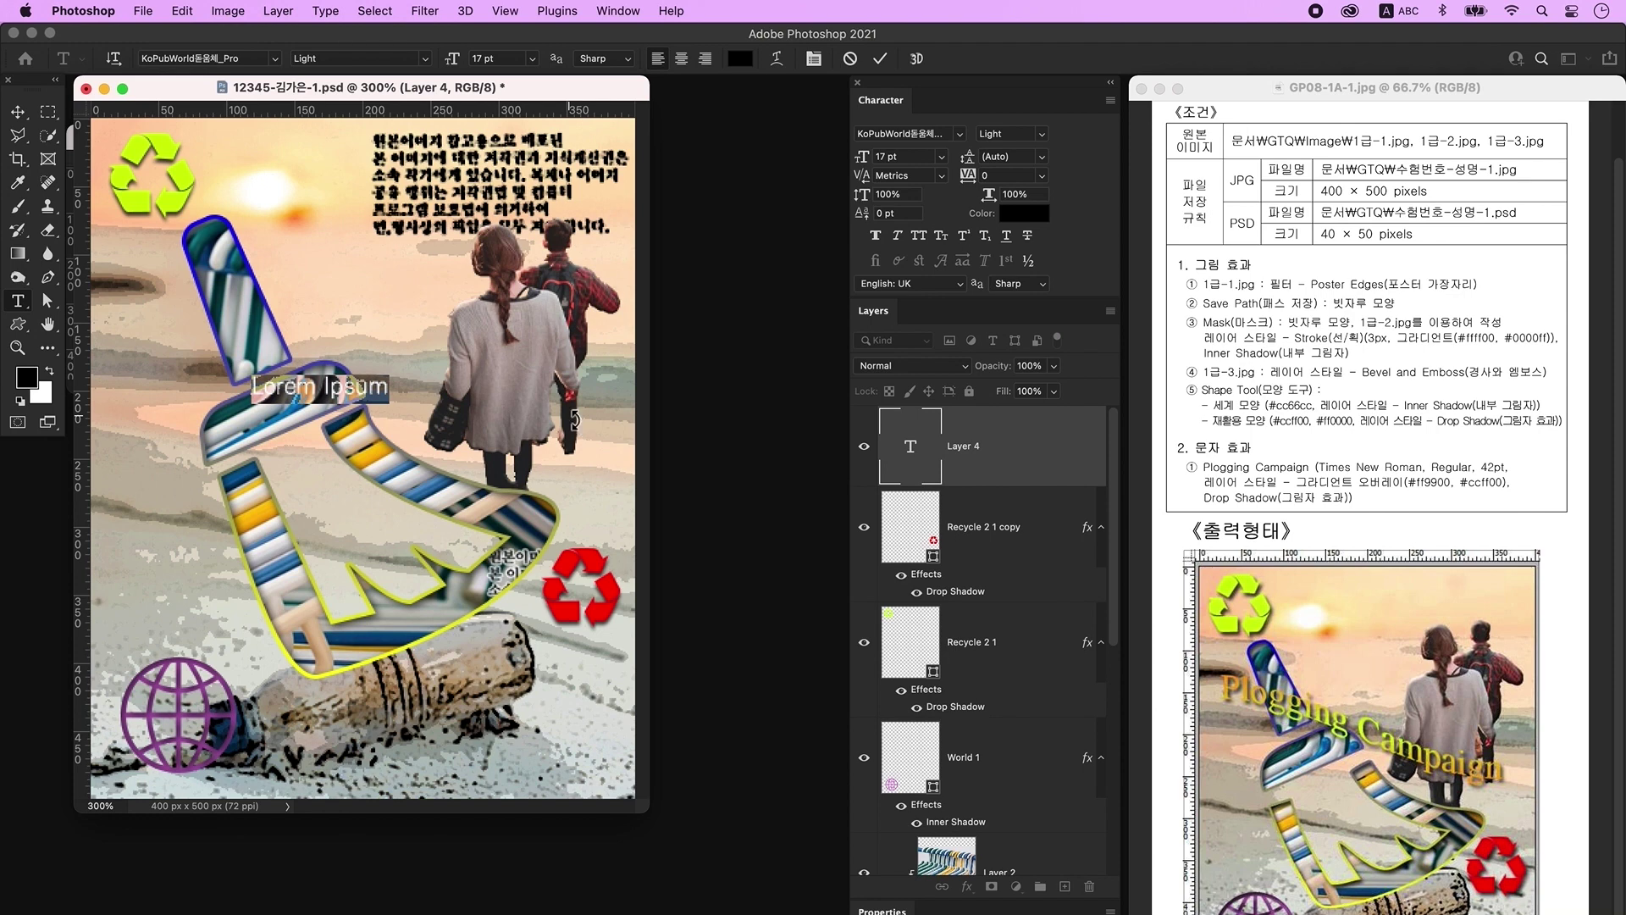
{"action": "type", "text": "Plogging Campaign"}
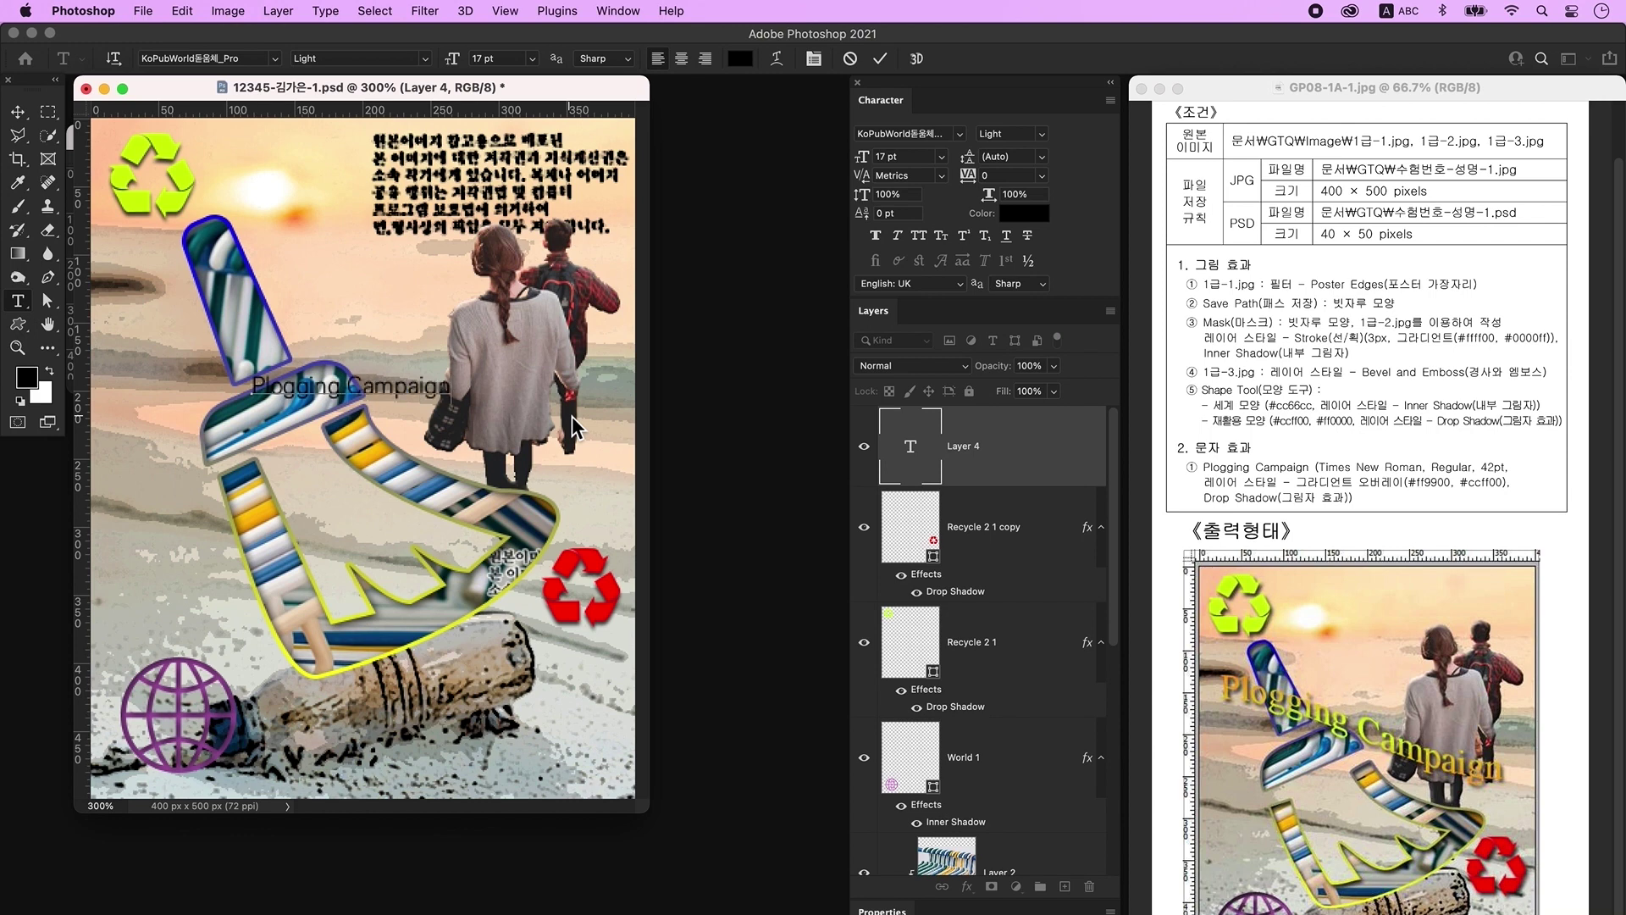
{"action": "left_click", "coordinate": [572, 416]}
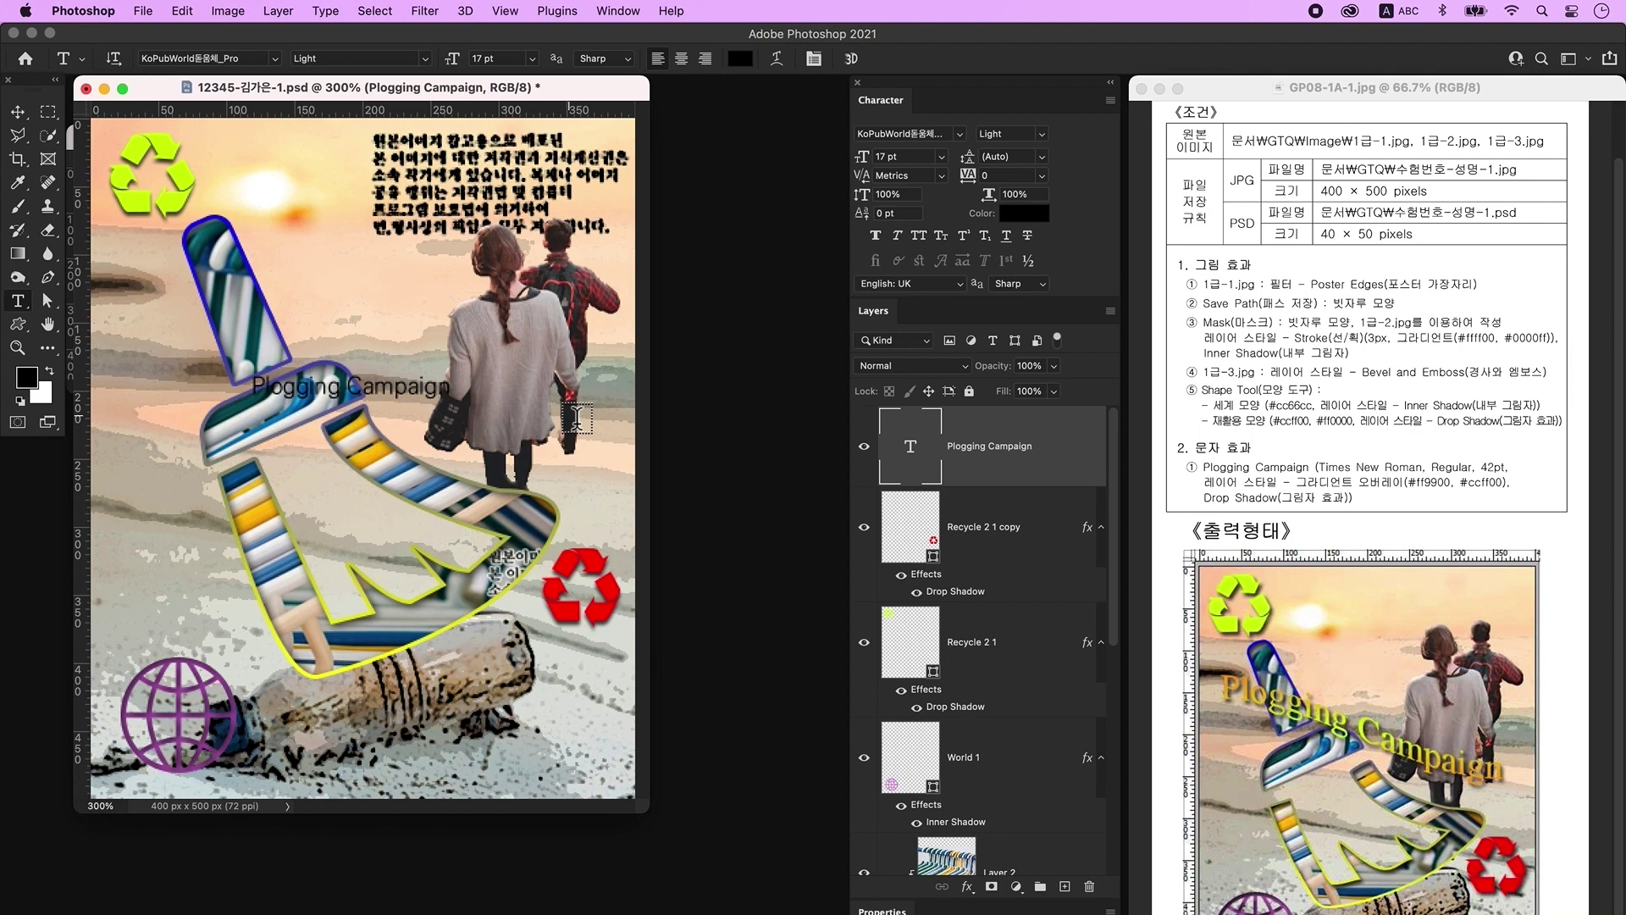
Set the "Plogging Campaign" text to Times New Roman at 42 pt
{"action": "left_click", "coordinate": [618, 11]}
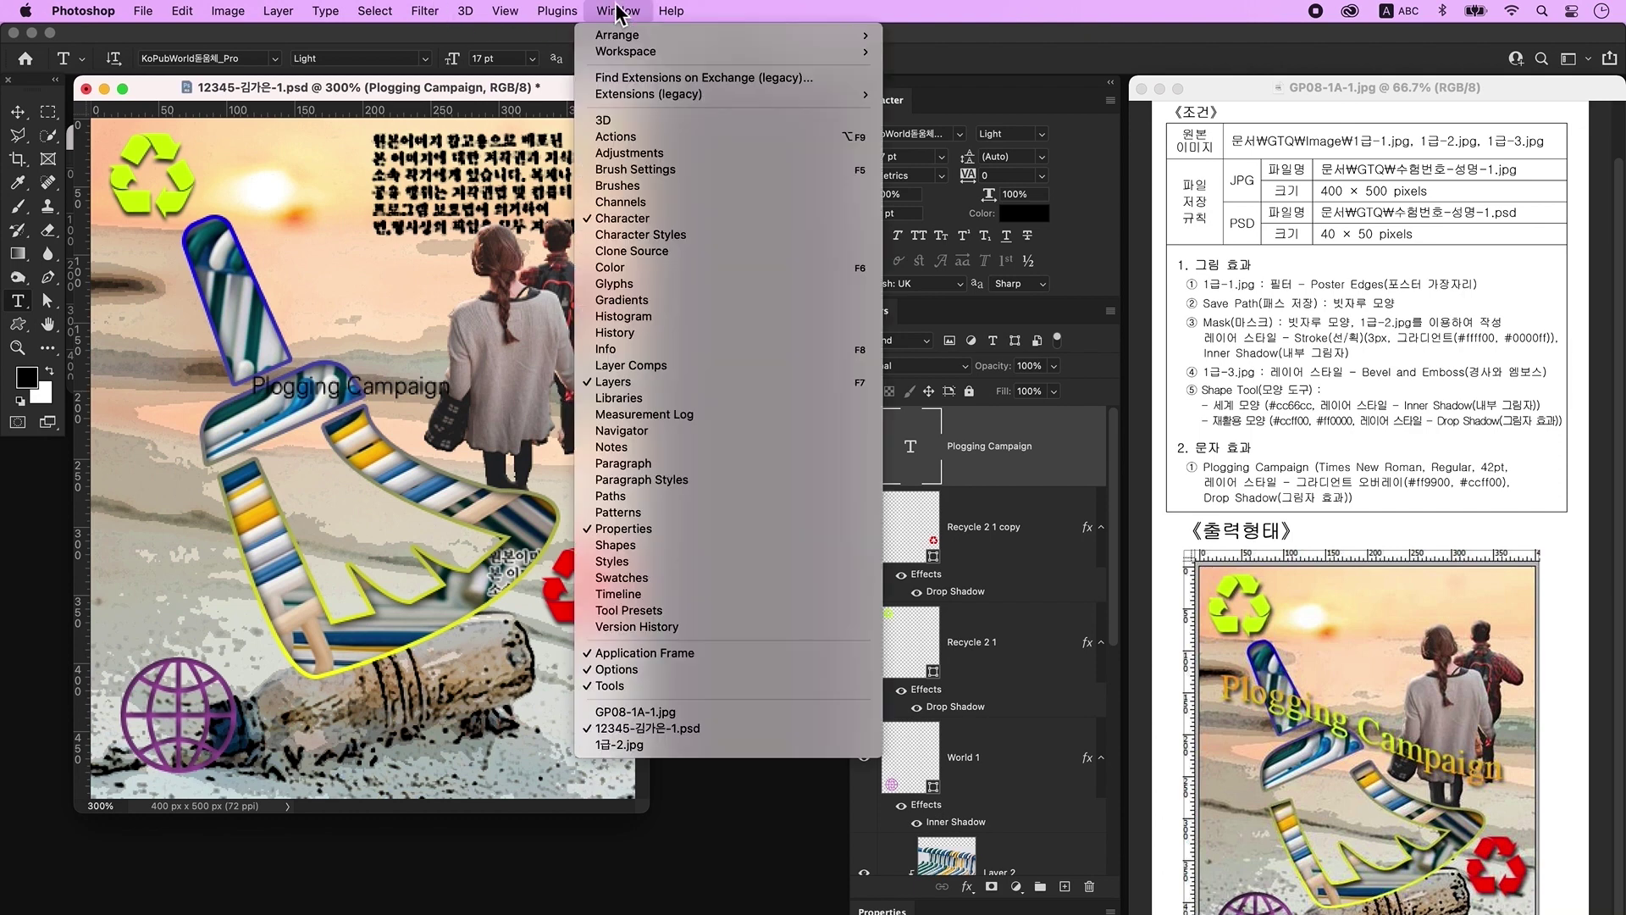
{"action": "left_click", "coordinate": [1027, 96]}
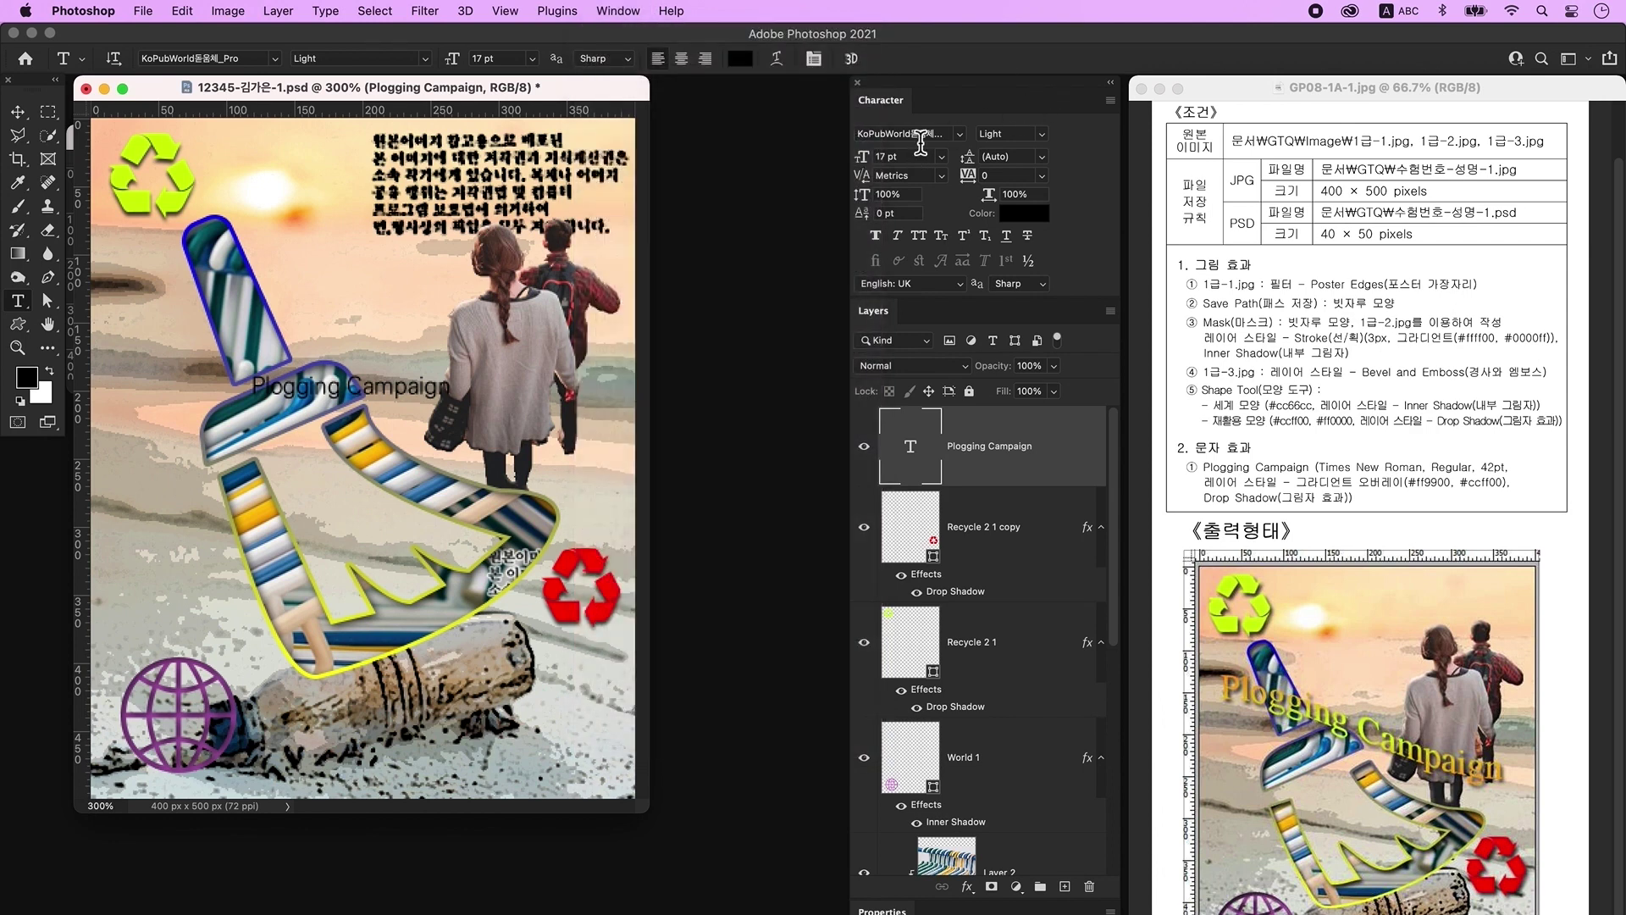
{"action": "left_click", "coordinate": [920, 136]}
{"action": "type", "text": "Times New Roman"}
{"action": "key", "text": "Return"}
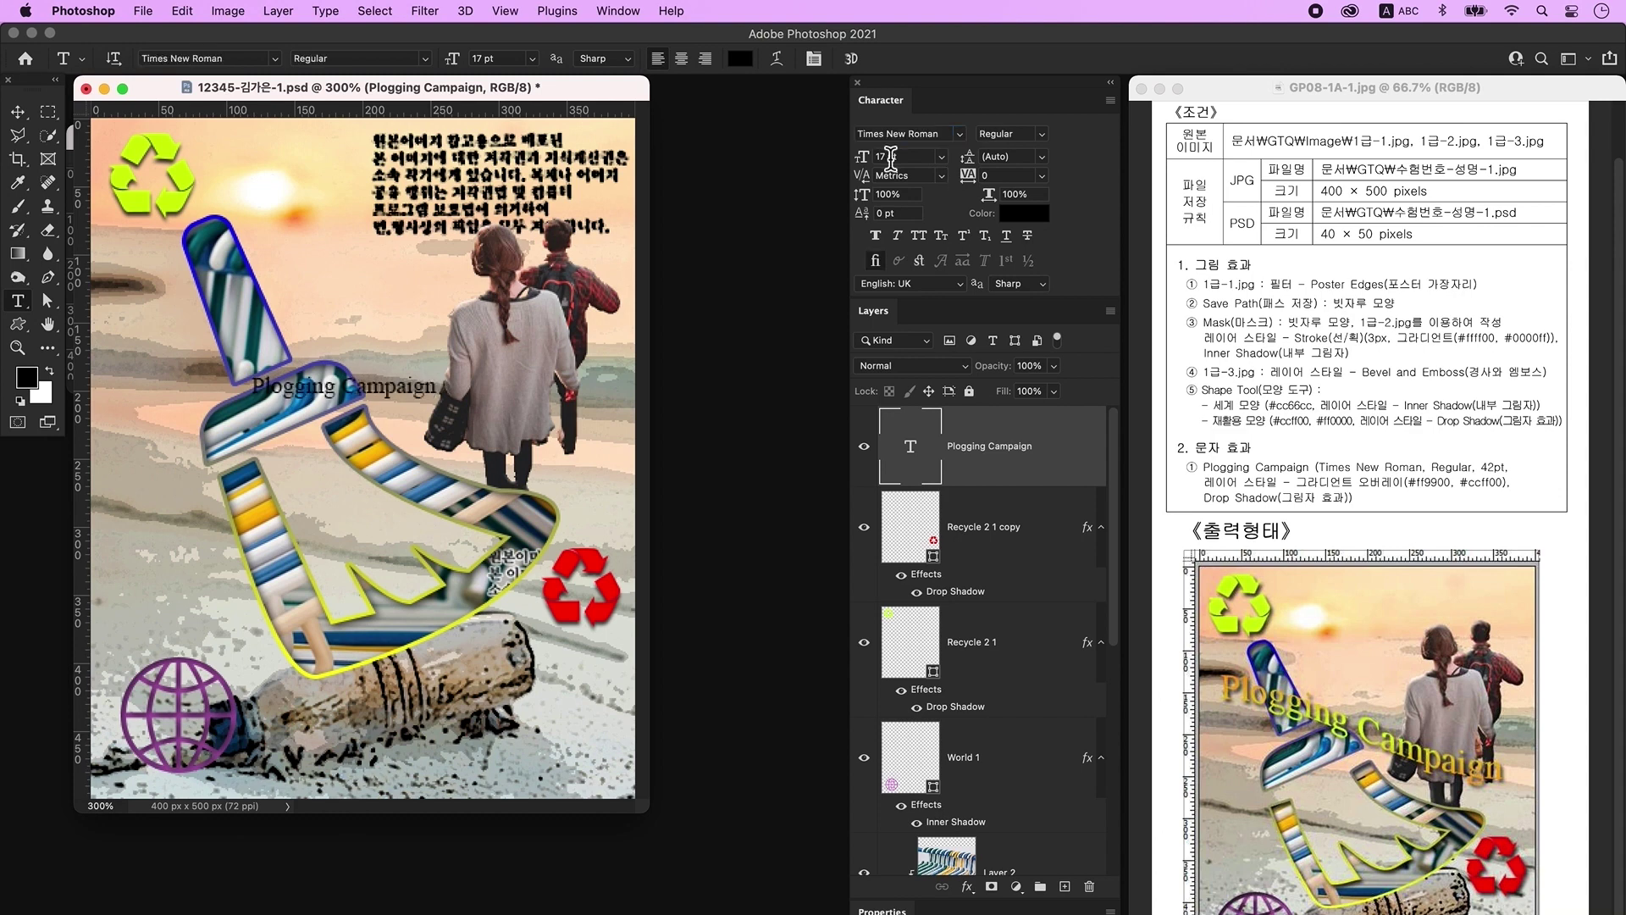
{"action": "double_click", "coordinate": [891, 156]}
{"action": "type", "text": "42"}
{"action": "key", "text": "Return"}
{"action": "left_click", "coordinate": [1068, 462]}
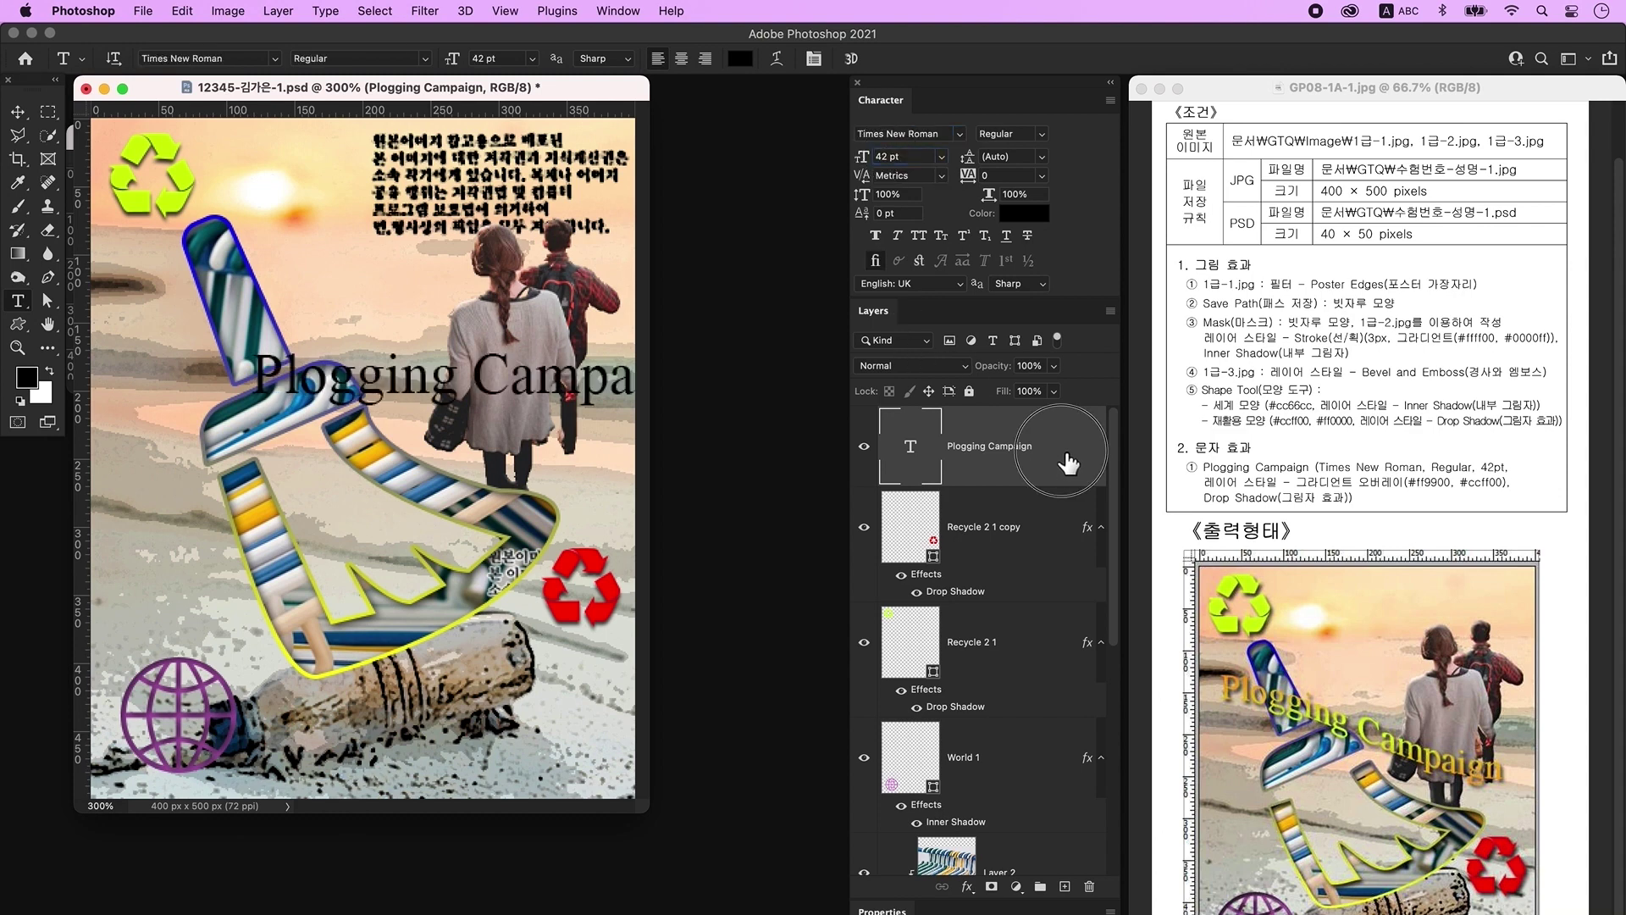
Add a gradient overlay running from #ff9900 to #ccff00 to the "Plogging Campaign" text layer
{"action": "double_click", "coordinate": [1067, 462]}
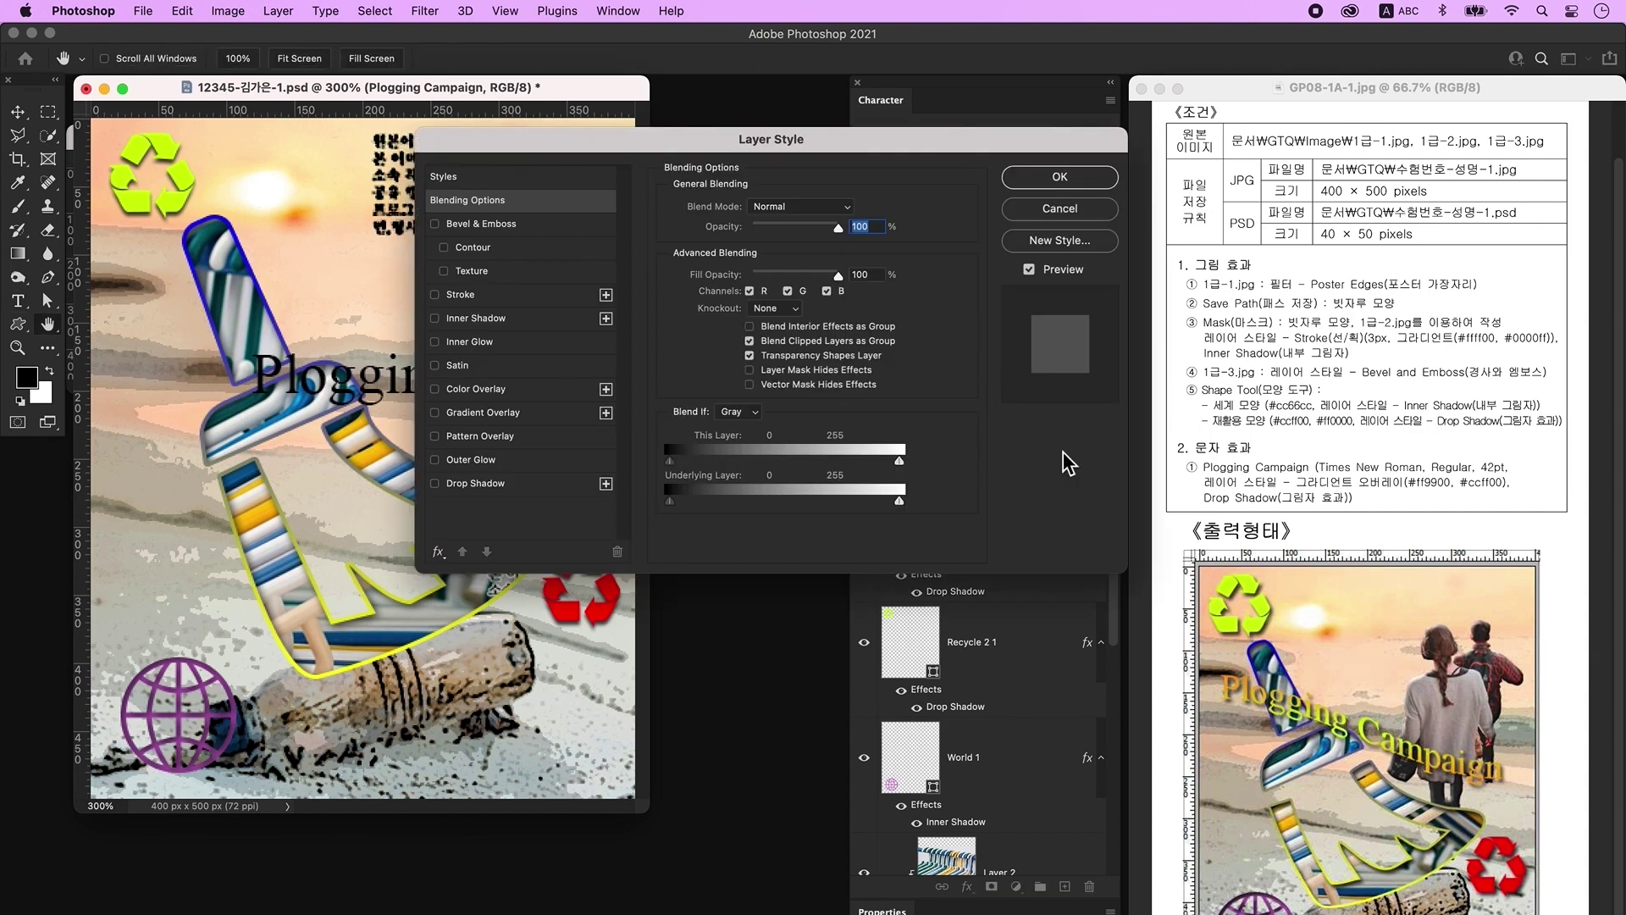
{"action": "left_click", "coordinate": [526, 415]}
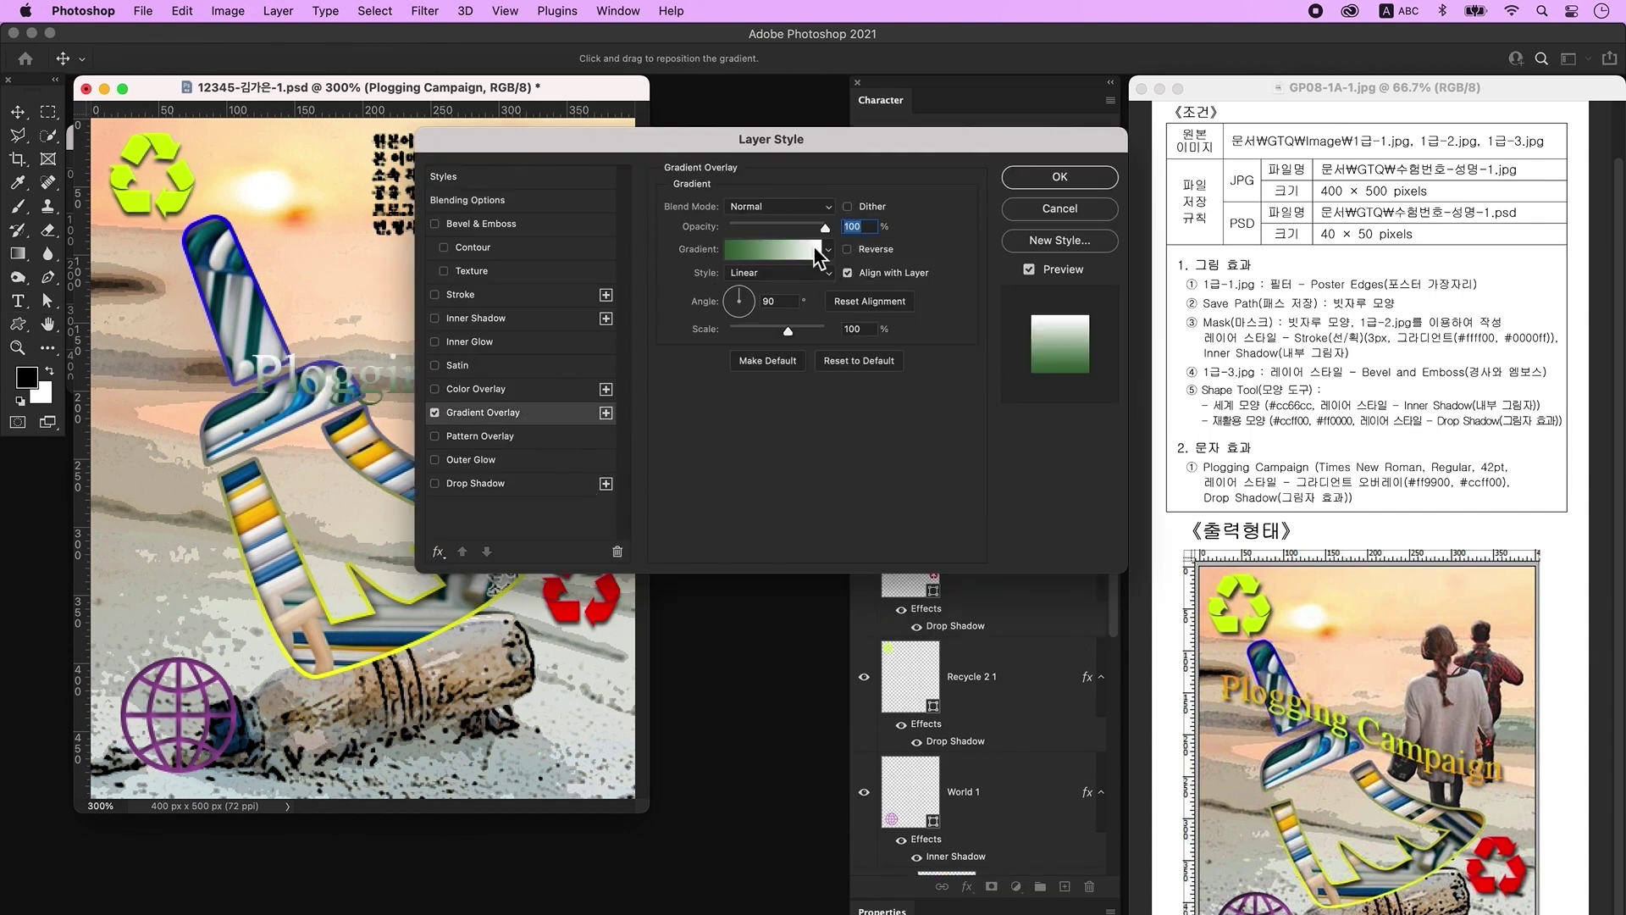
{"action": "left_click", "coordinate": [786, 251]}
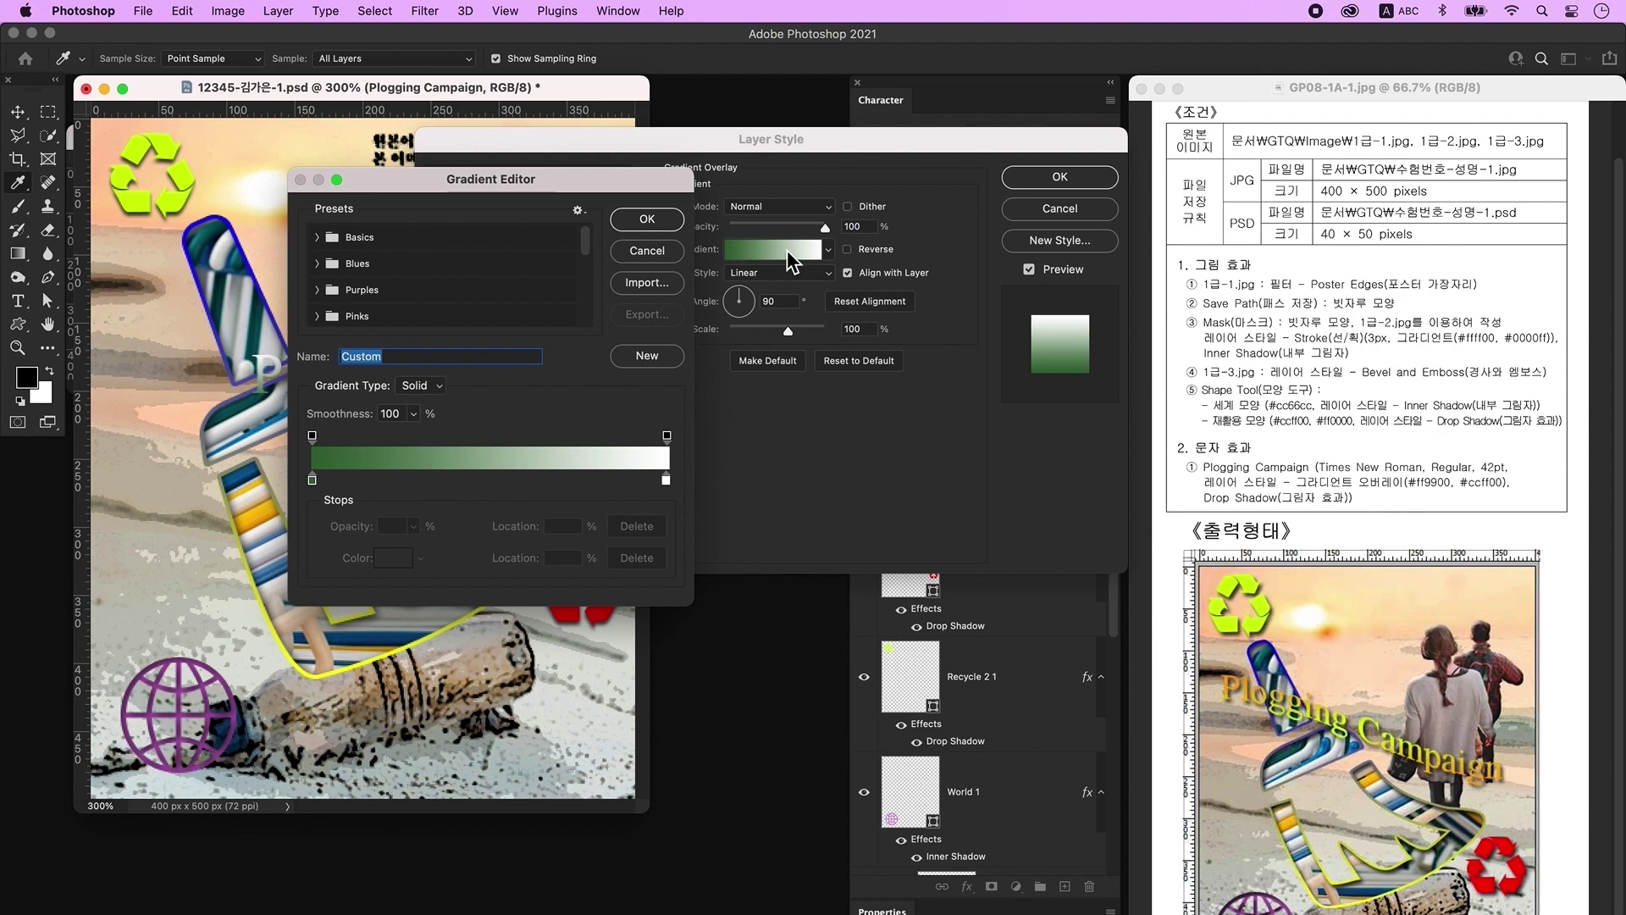
{"action": "double_click", "coordinate": [313, 481]}
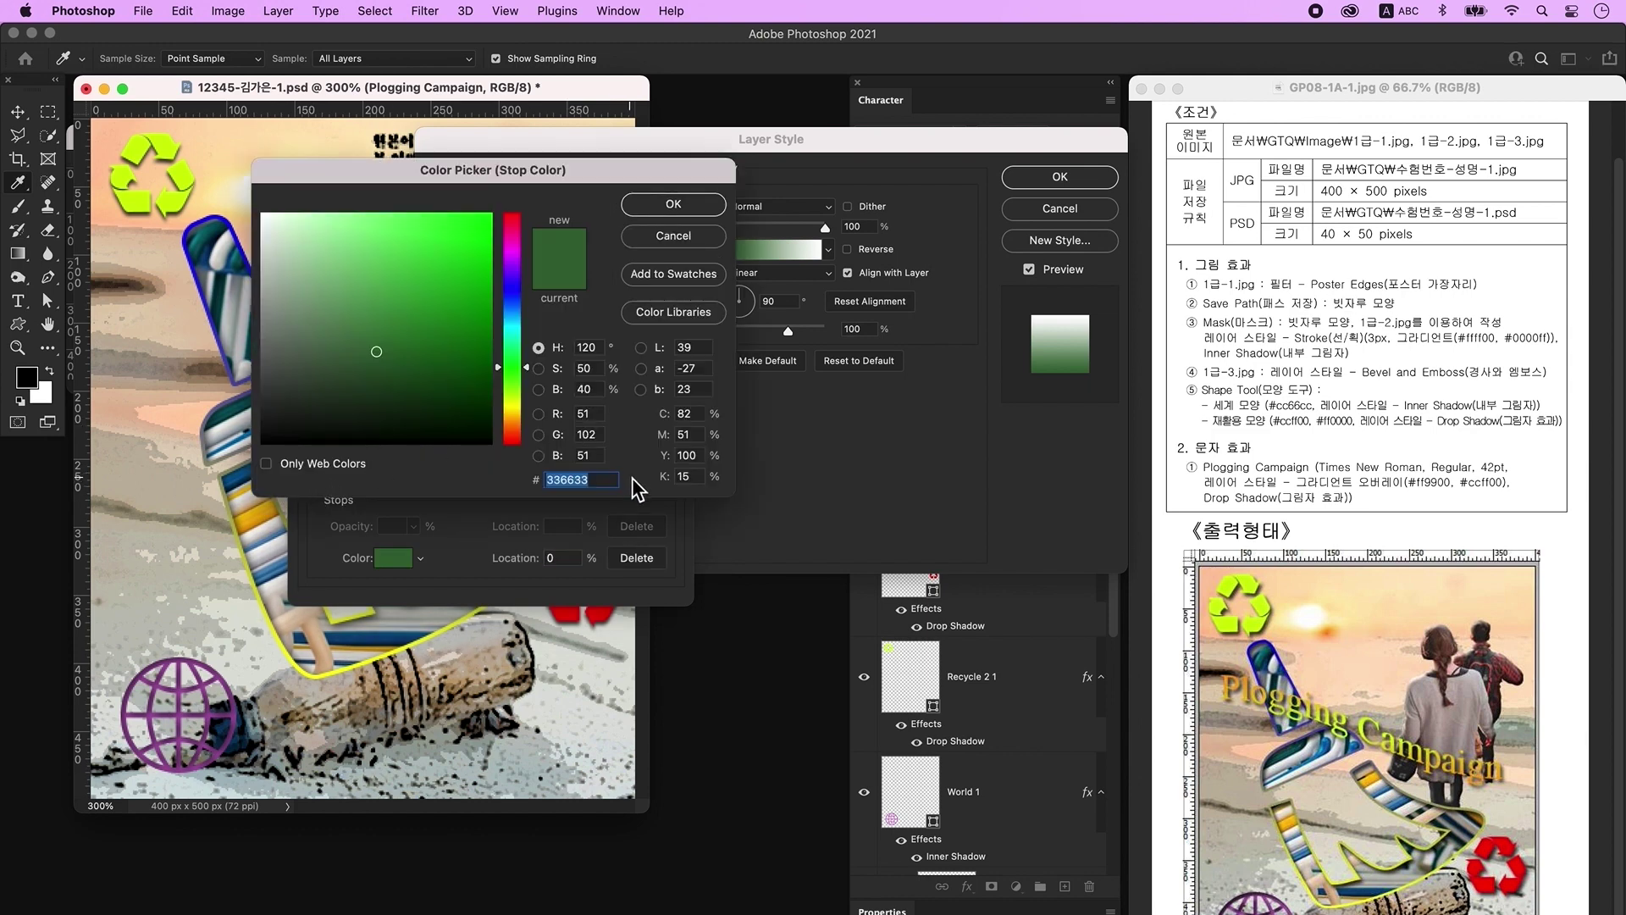
{"action": "type", "text": "ff9900"}
{"action": "key", "text": "Return"}
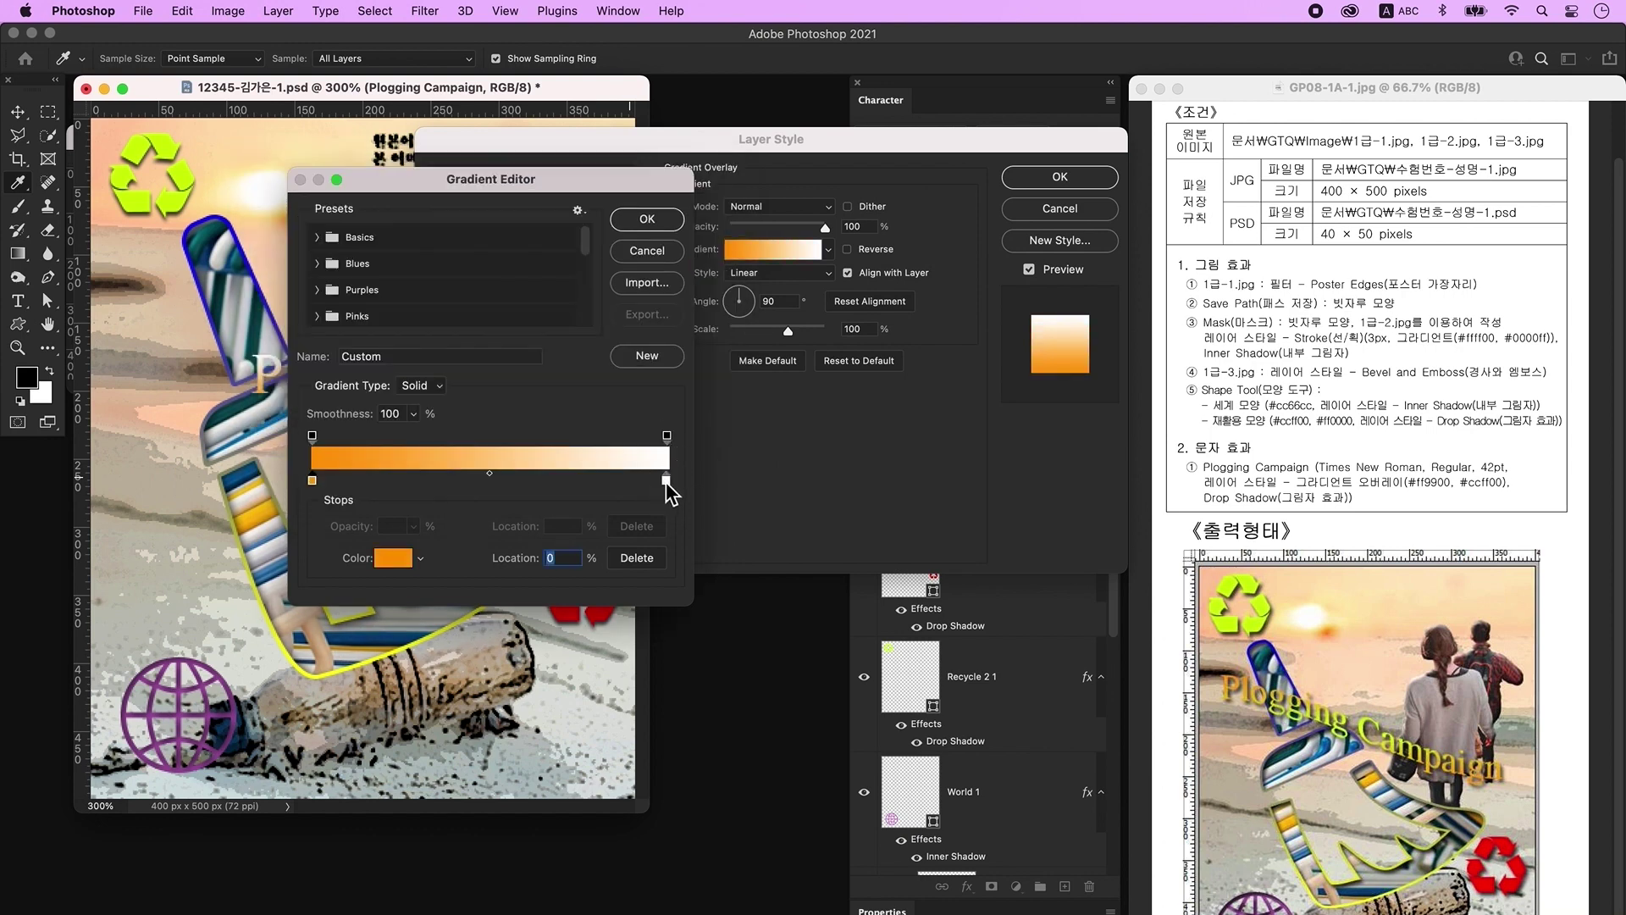
{"action": "double_click", "coordinate": [667, 483]}
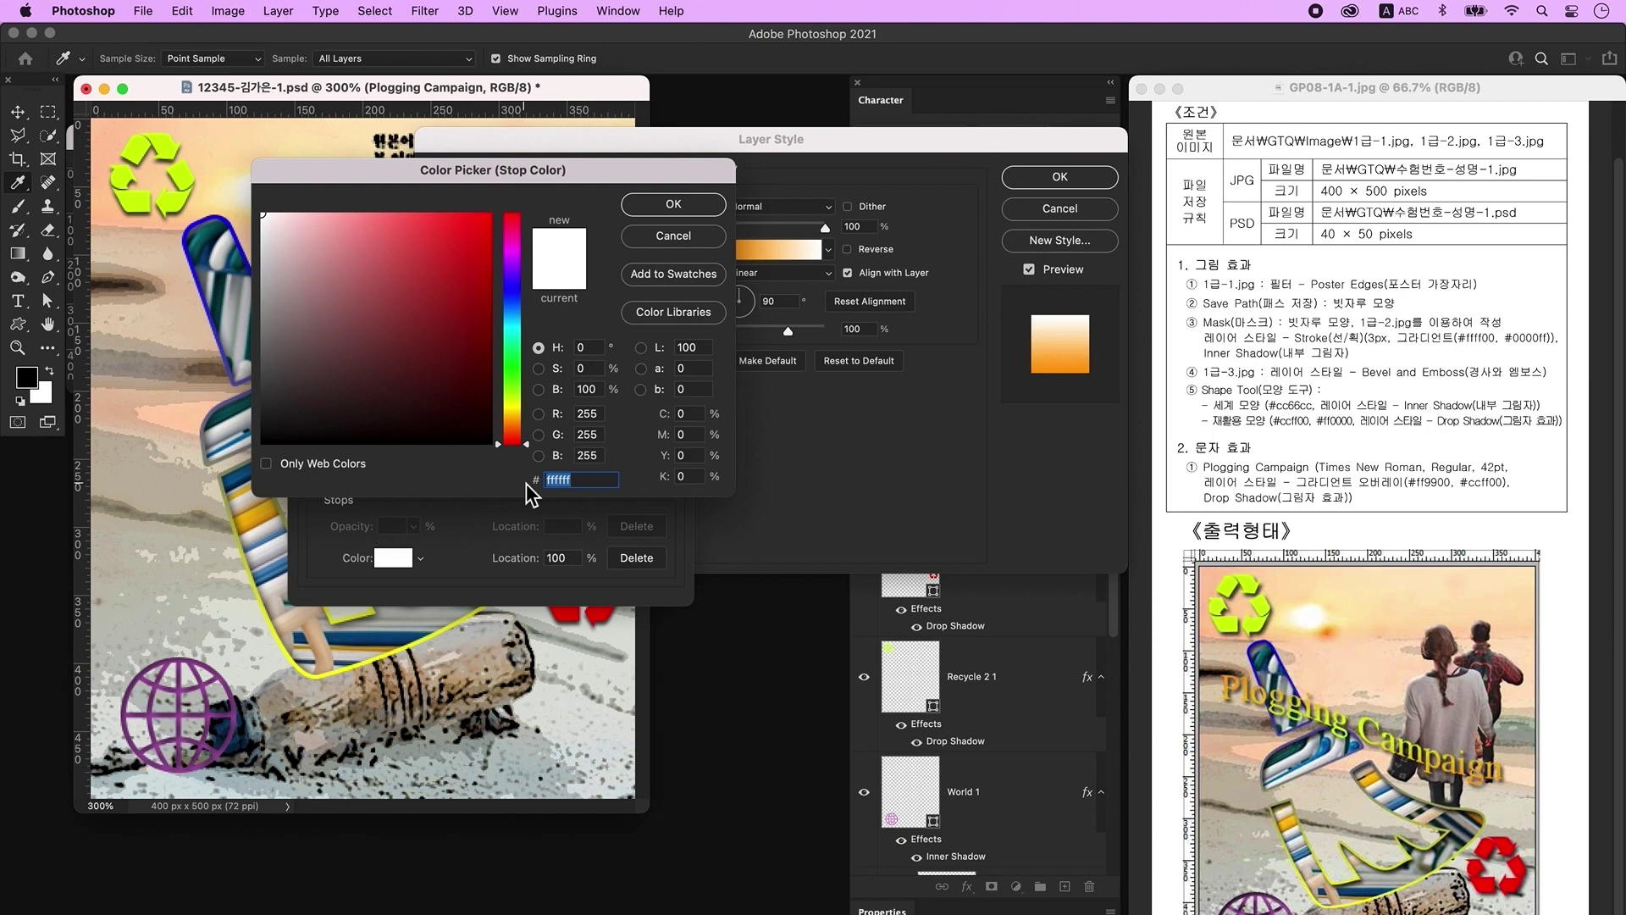
{"action": "type", "text": "ccff00"}
{"action": "key", "text": "Return"}
{"action": "key", "text": "Return"}
Set the text's gradient overlay to the Reflected style, reversed, with an angle of 0°
{"action": "left_click_drag", "start_coordinate": [767, 140], "coordinate": [914, 141]}
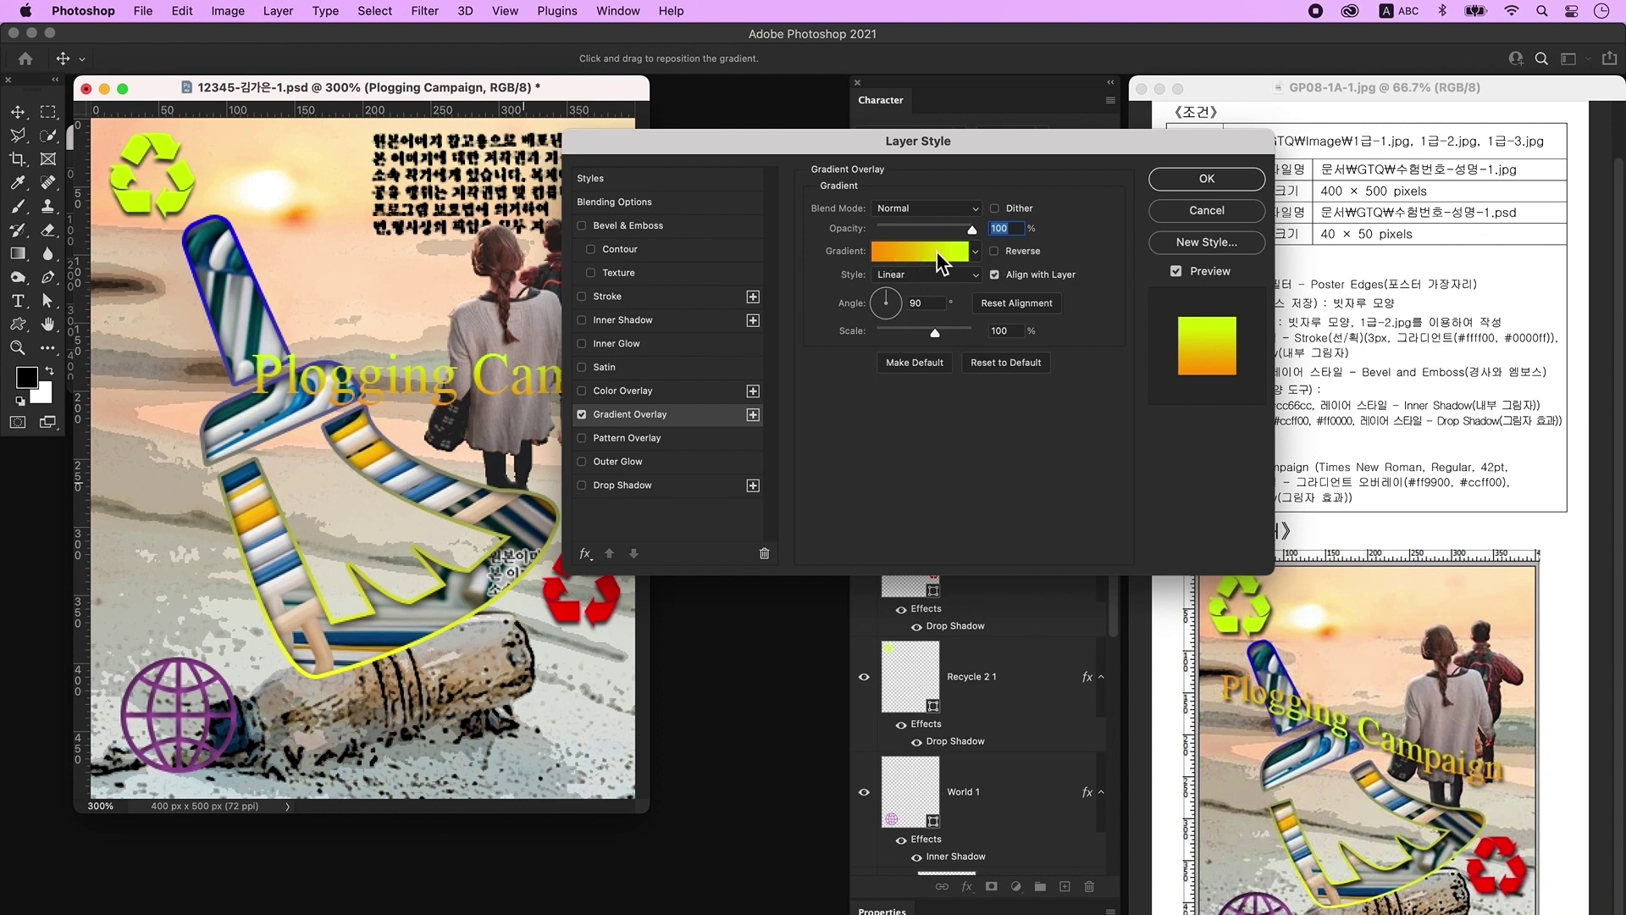
{"action": "left_click", "coordinate": [957, 290]}
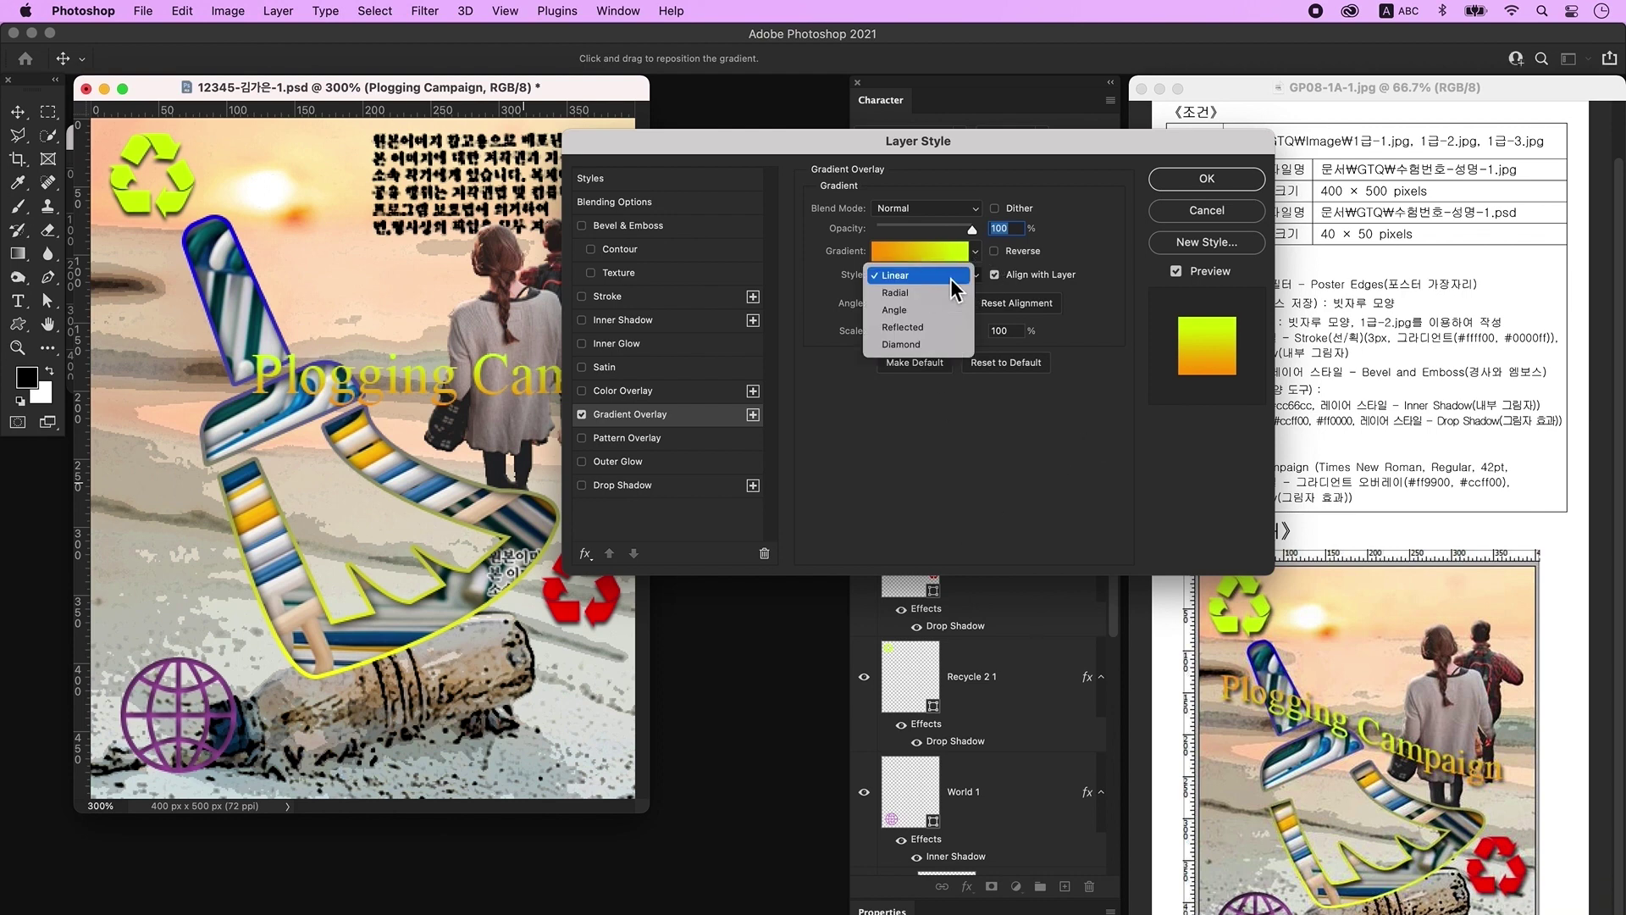
{"action": "left_click", "coordinate": [934, 332]}
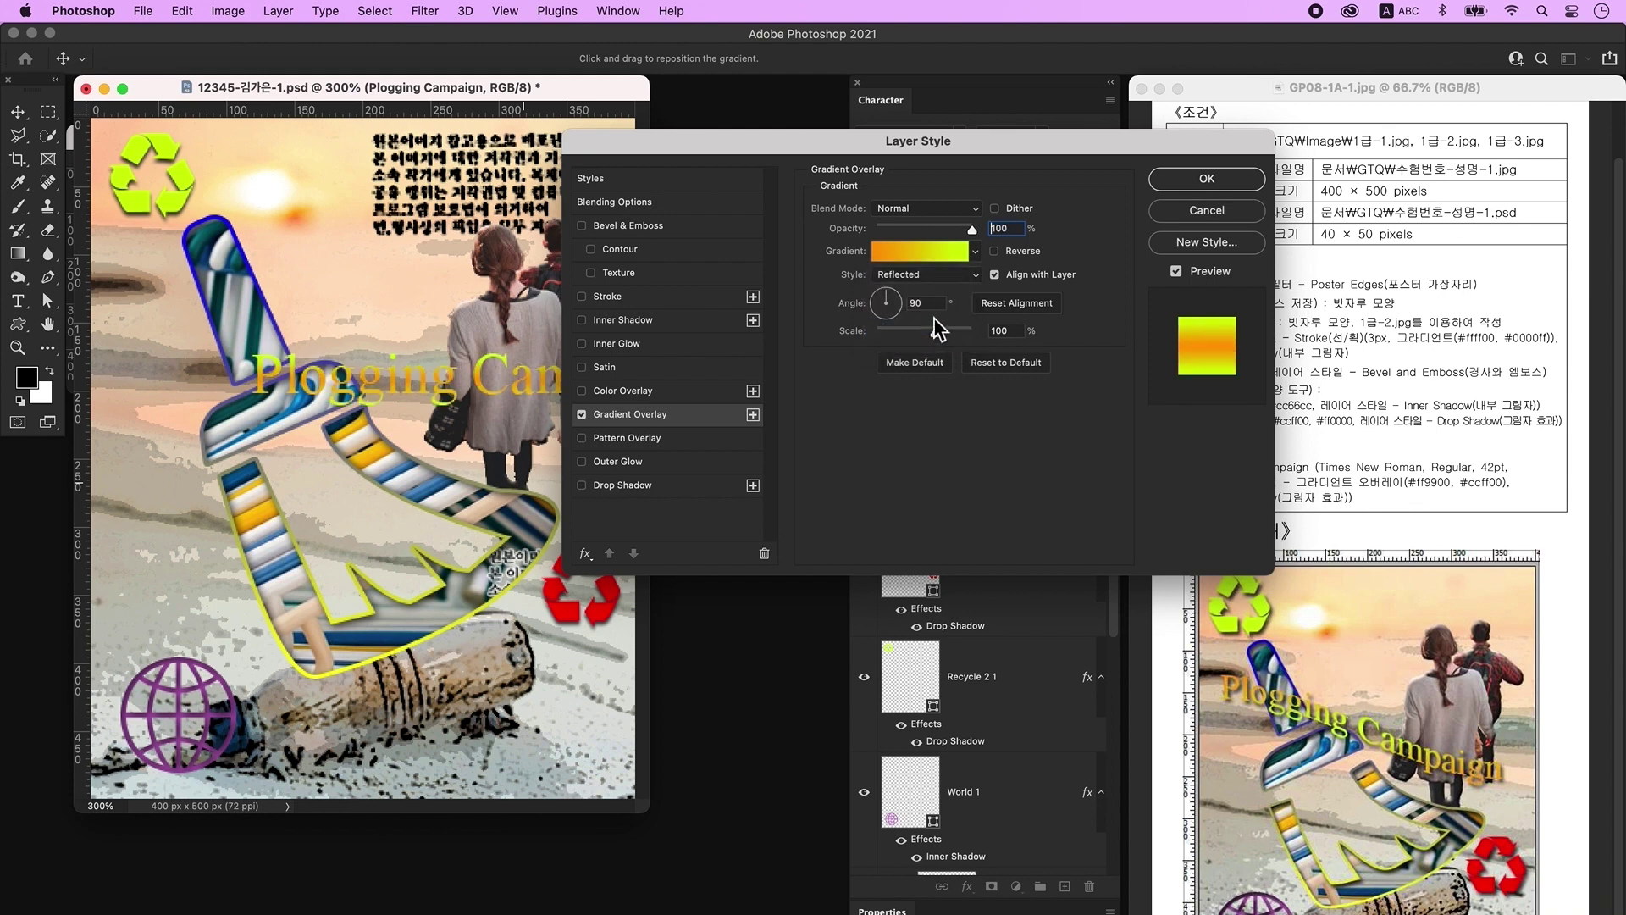
{"action": "left_click", "coordinate": [1000, 254]}
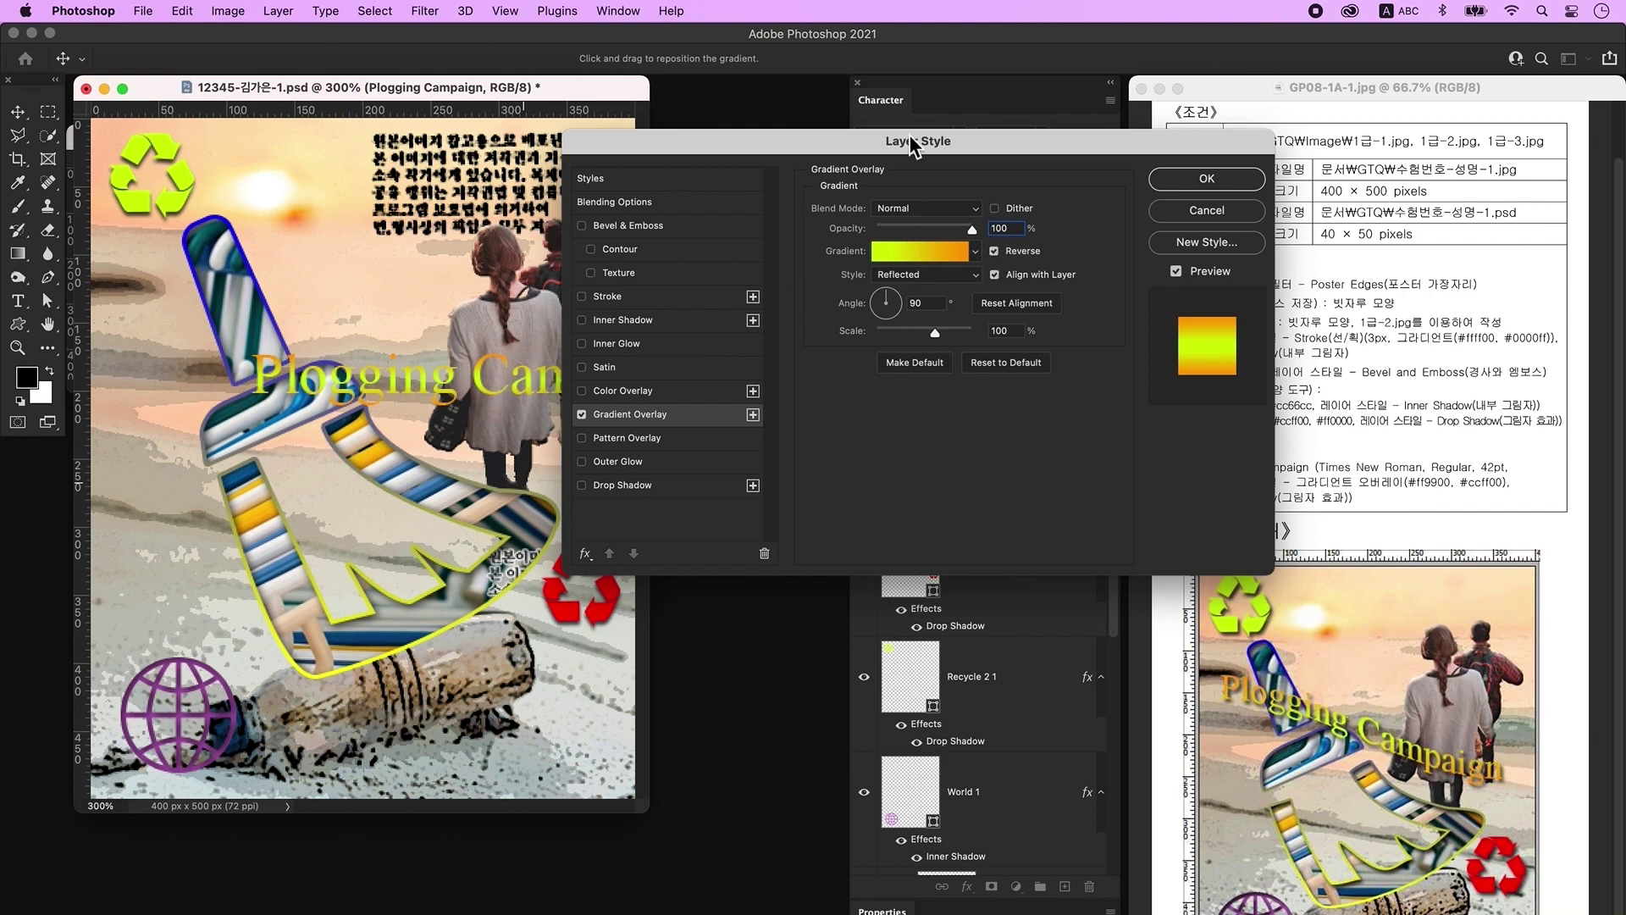
{"action": "left_click_drag", "start_coordinate": [910, 135], "coordinate": [998, 144]}
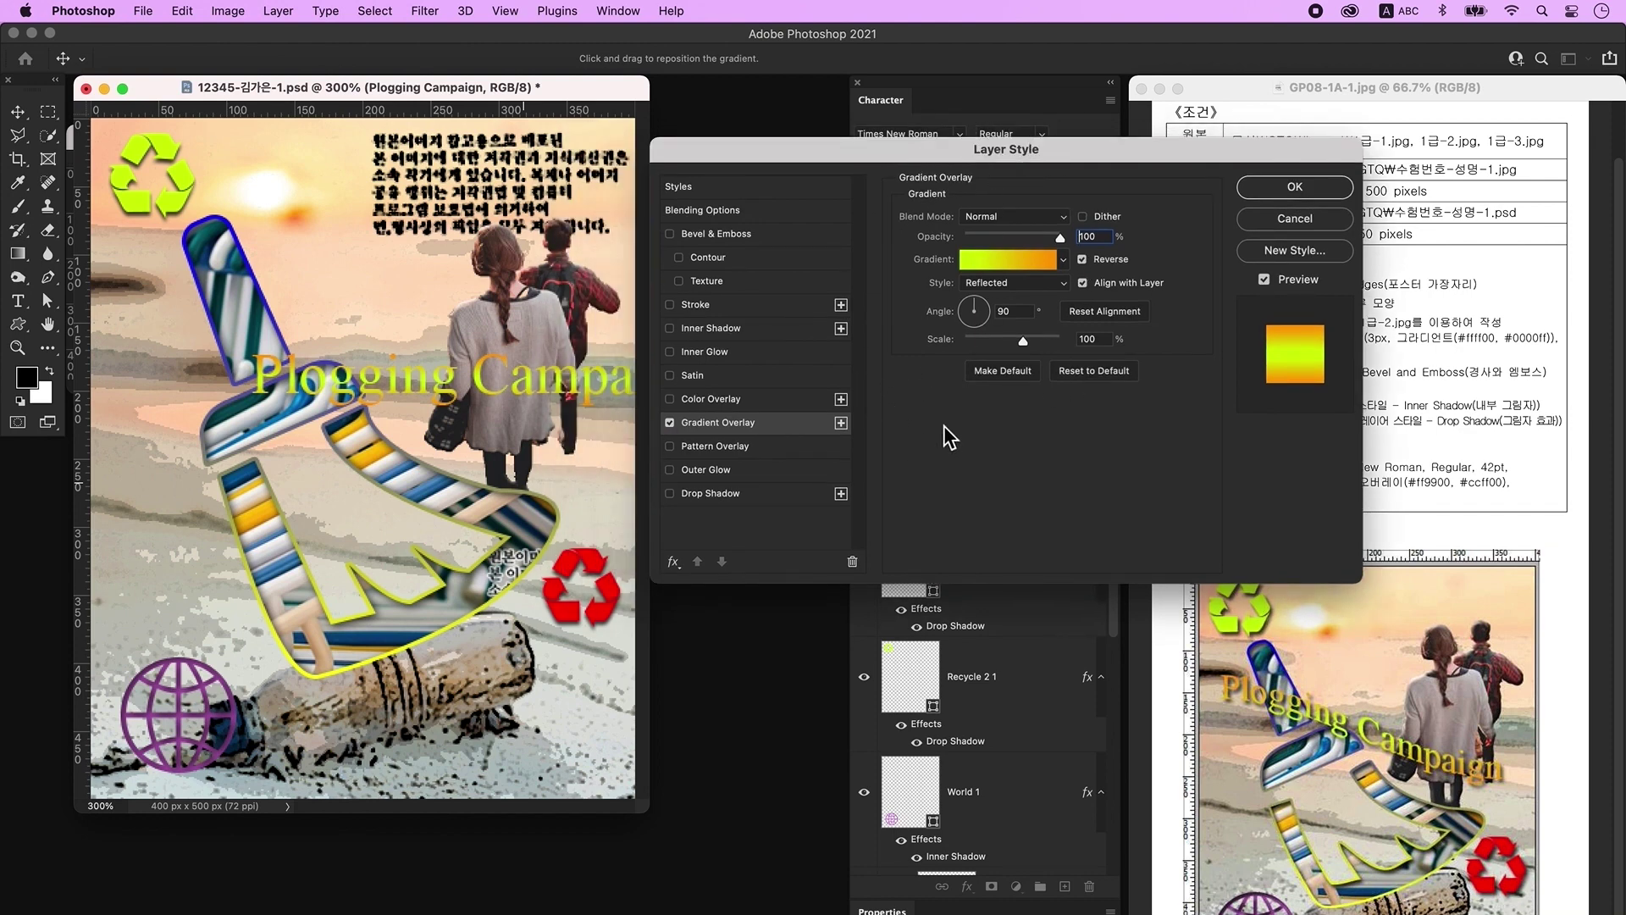
{"action": "key", "text": "Tab"}
{"action": "type", "text": "0"}
Add a drop shadow with its current settings to the "Plogging Campaign" text and apply the layer style
{"action": "left_click_drag", "start_coordinate": [1148, 146], "coordinate": [907, 132]}
{"action": "left_click", "coordinate": [579, 467]}
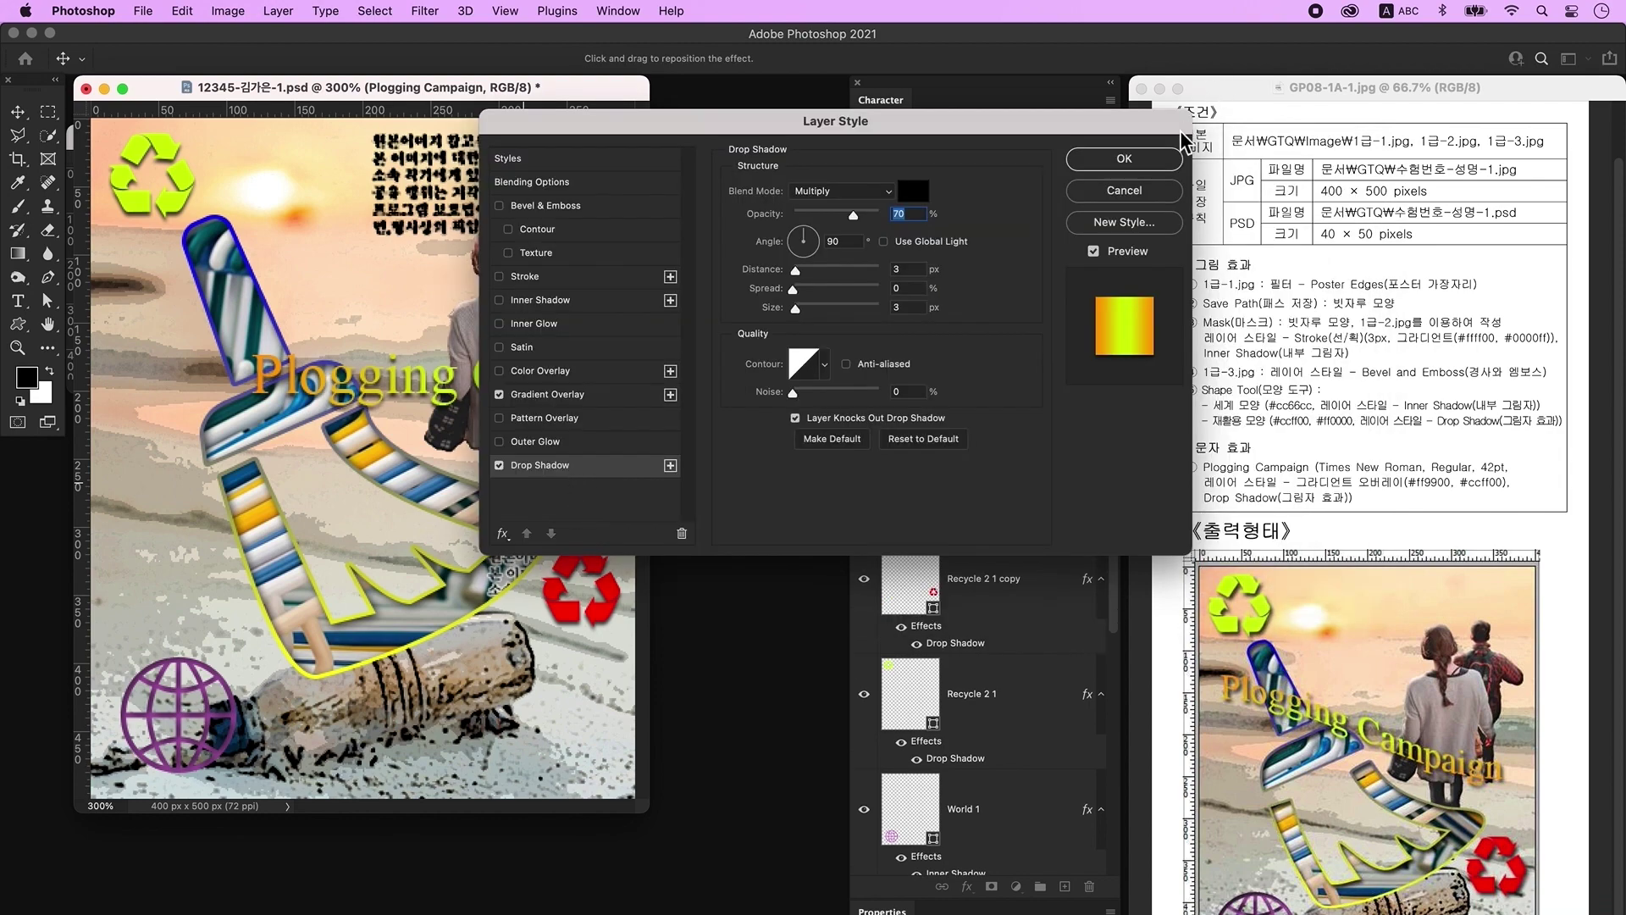
{"action": "left_click", "coordinate": [1160, 161]}
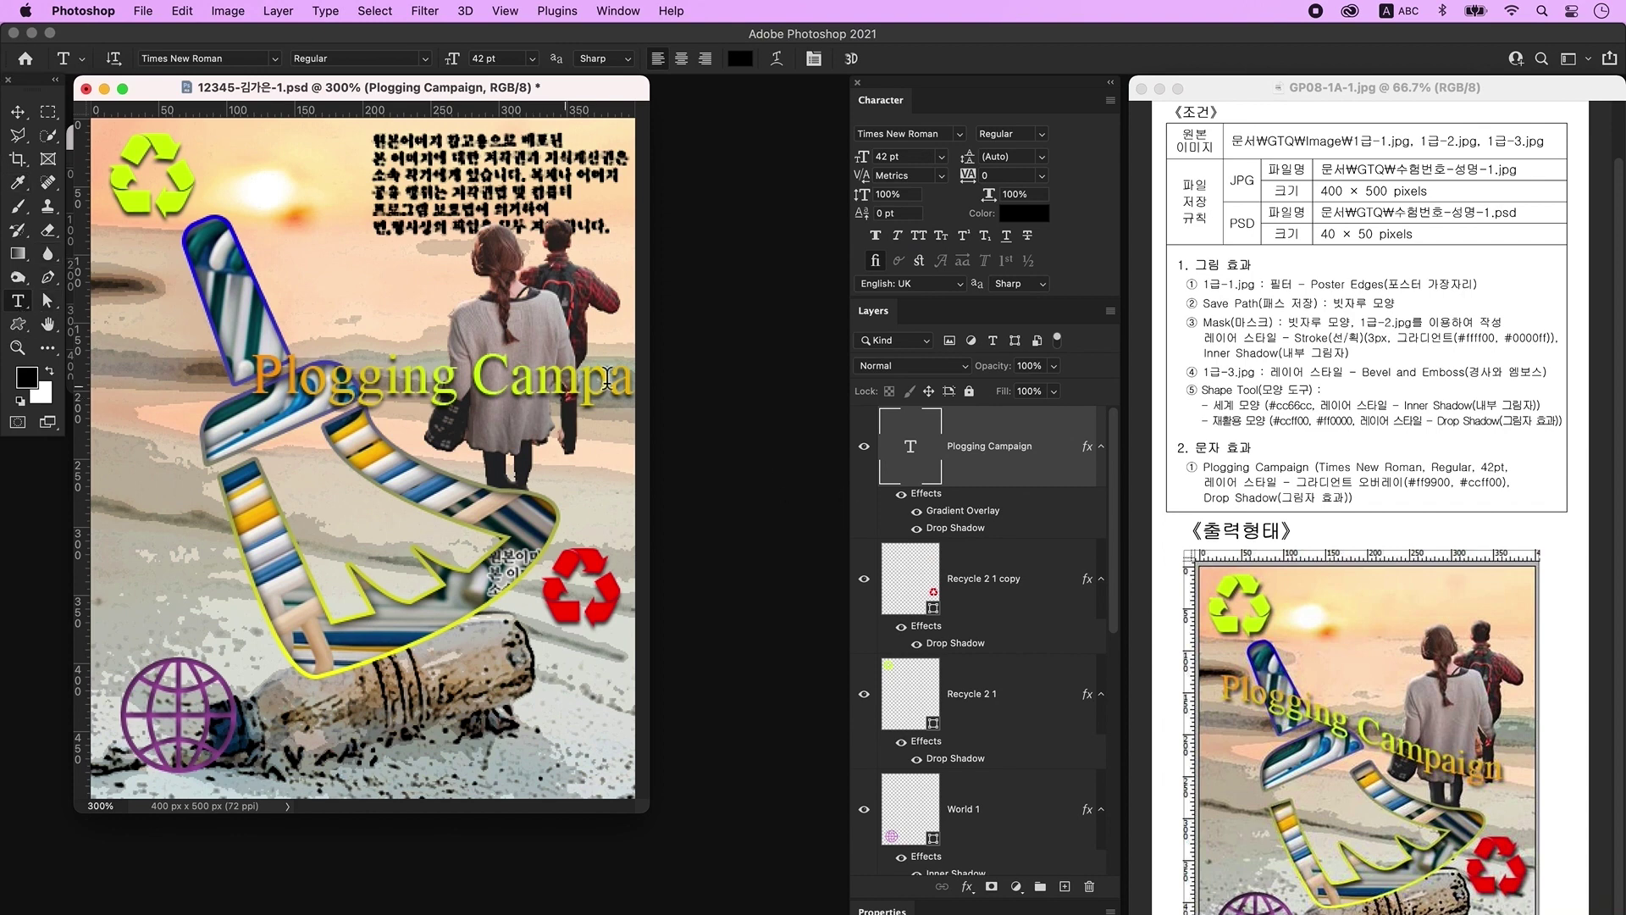
Warp the "Plogging Campaign" text with the Rise style at -71% horizontal bend and move it so the whole title fits across the broom and couple
{"action": "left_click", "coordinate": [778, 59]}
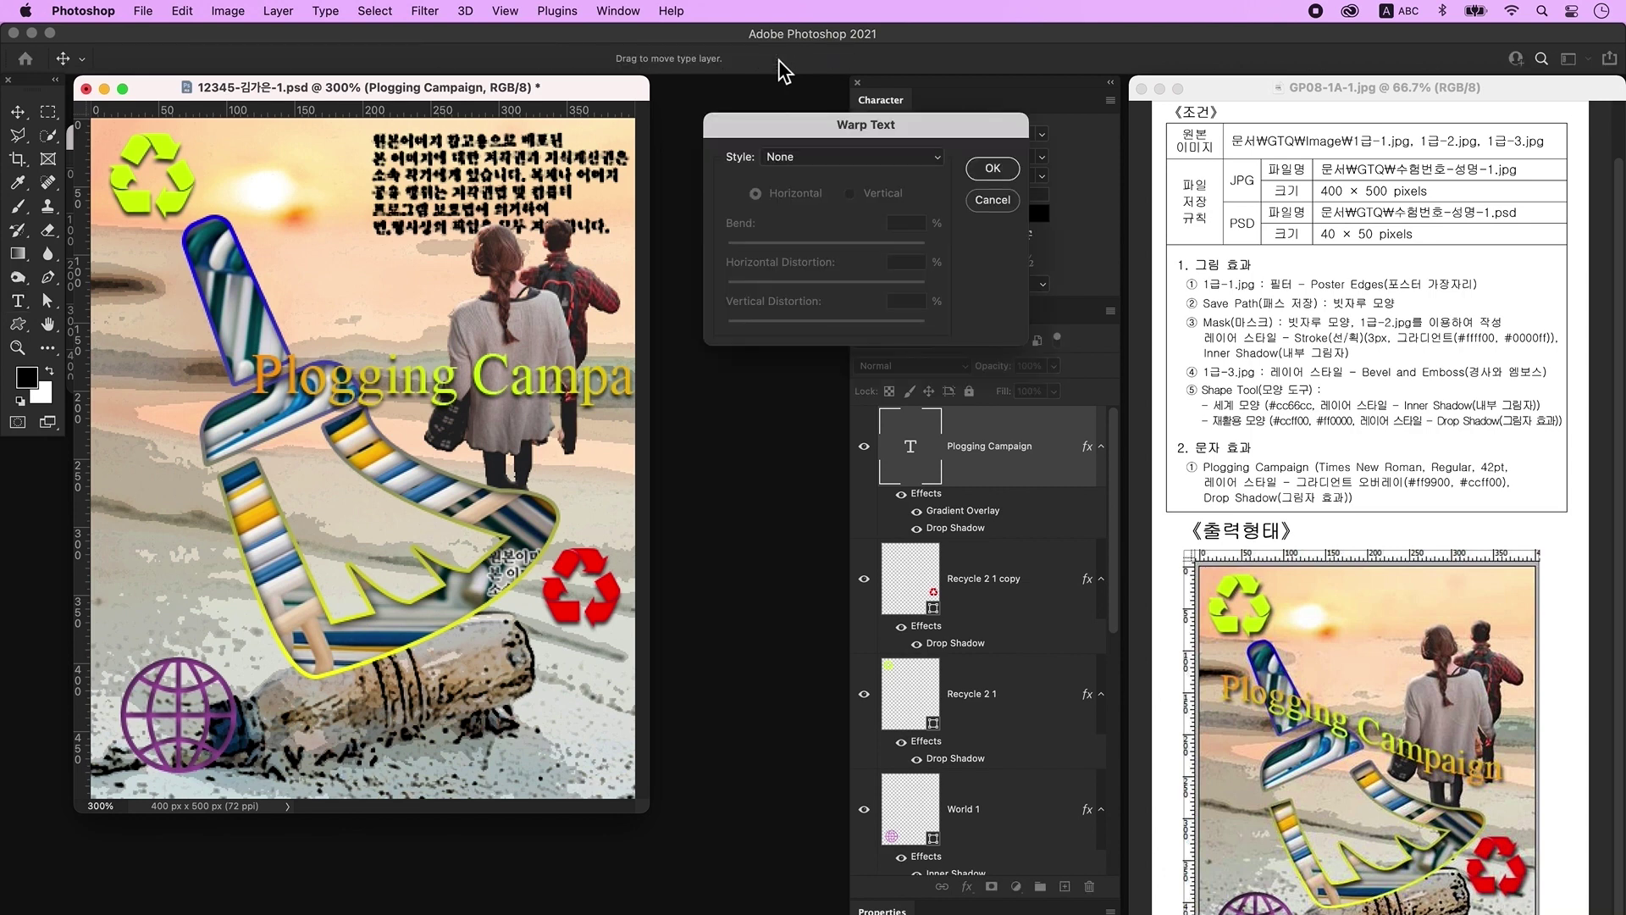
{"action": "left_click", "coordinate": [852, 161]}
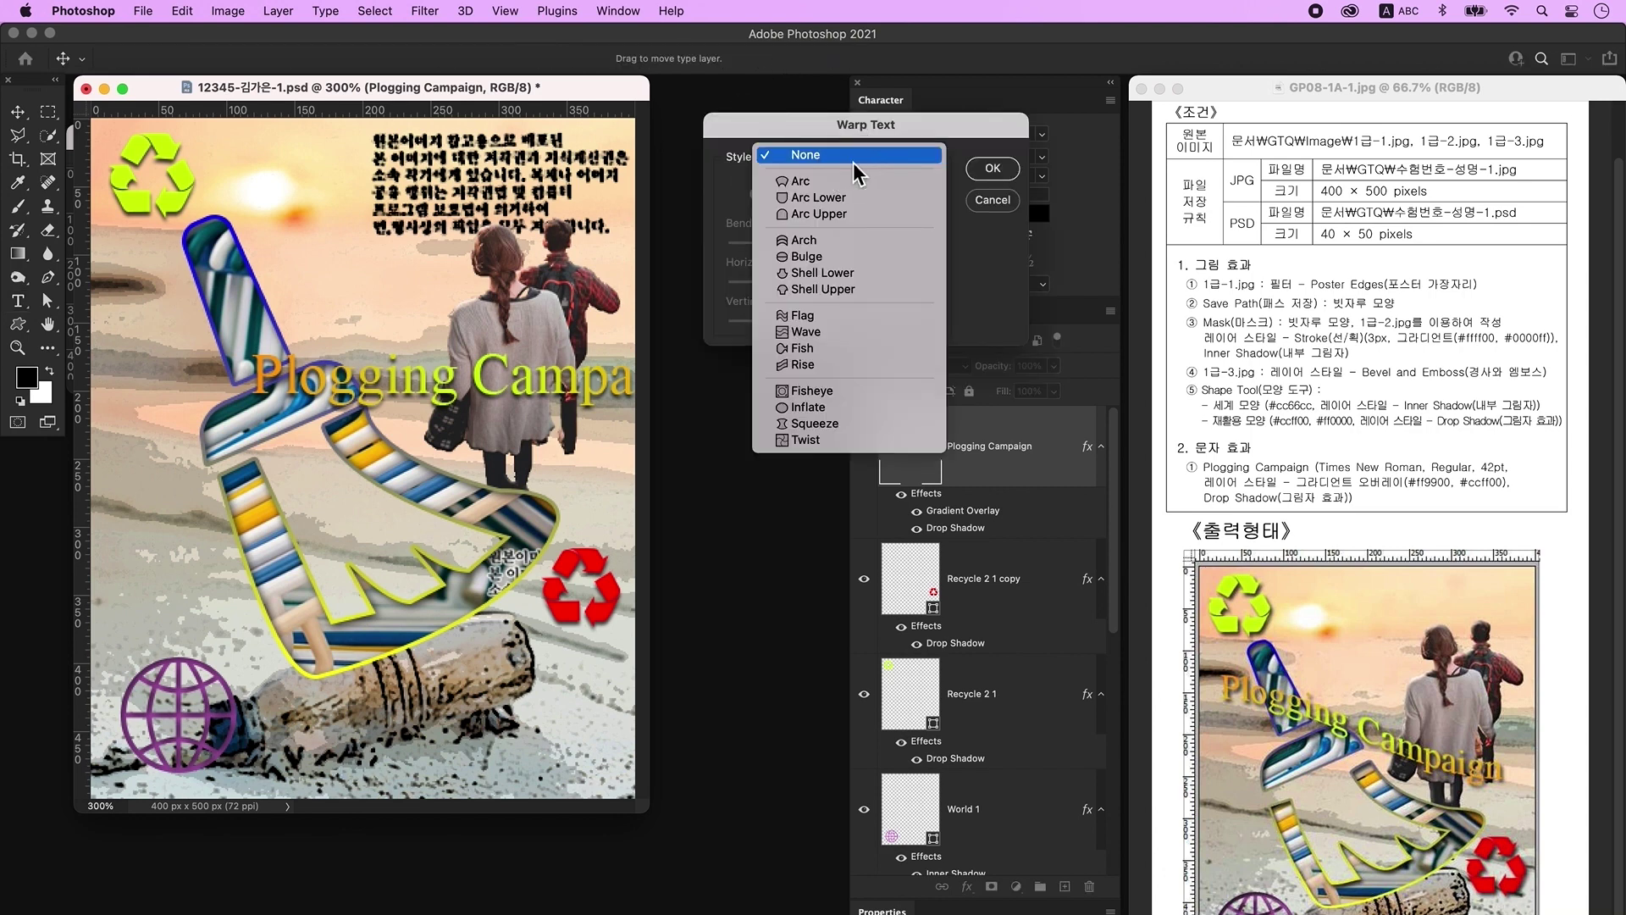
{"action": "left_click", "coordinate": [854, 365]}
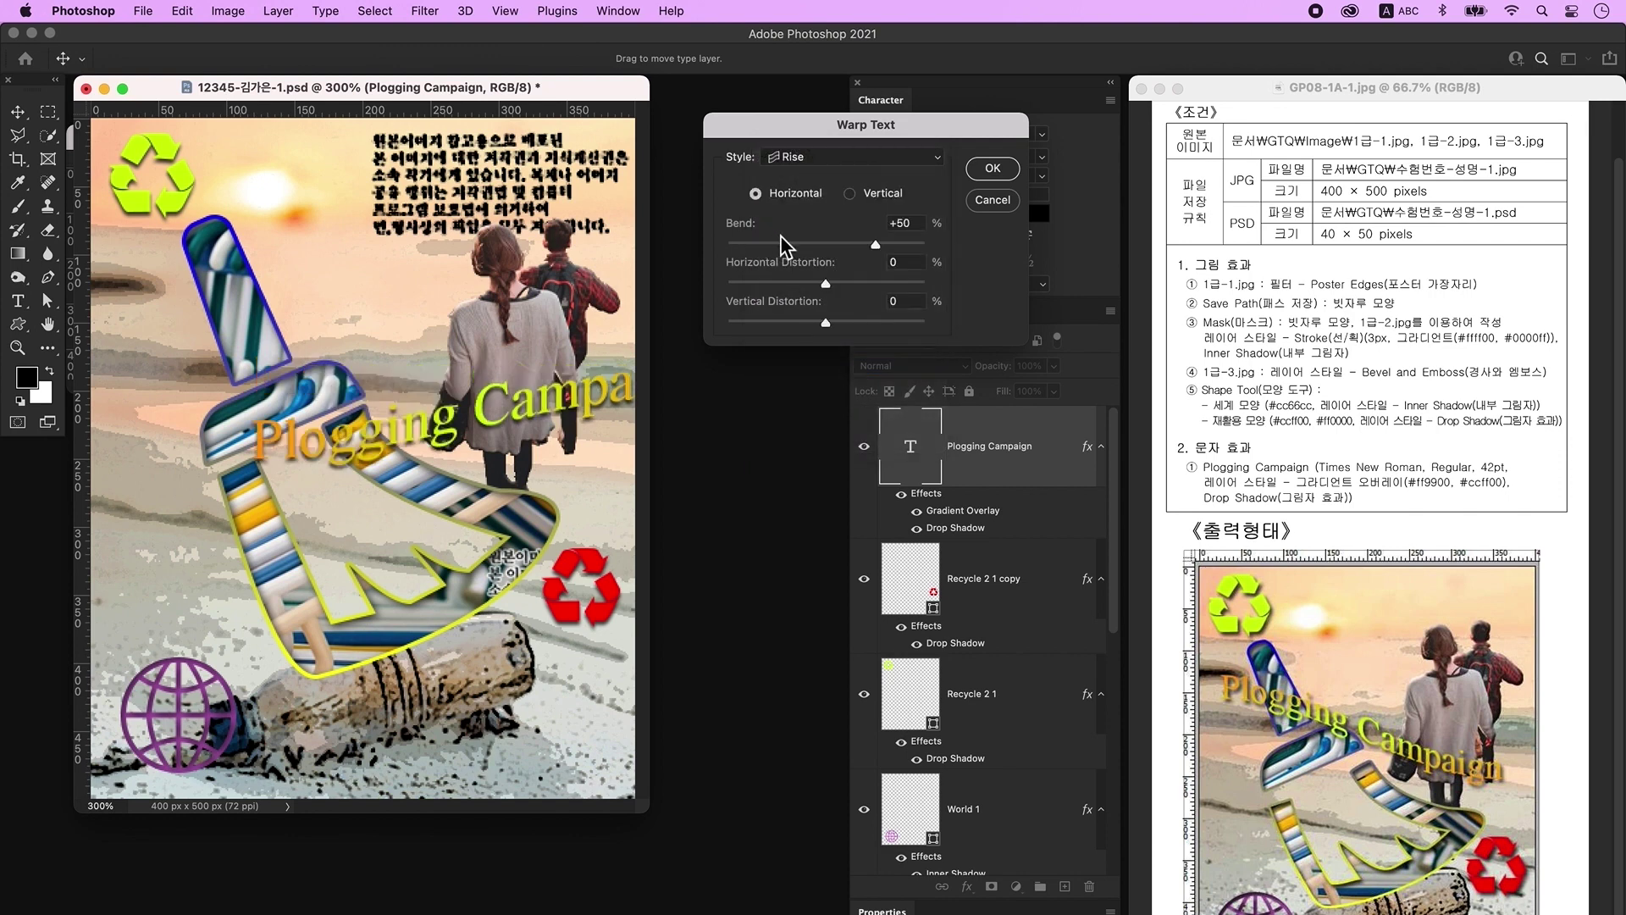
{"action": "left_click_drag", "start_coordinate": [876, 246], "coordinate": [759, 247]}
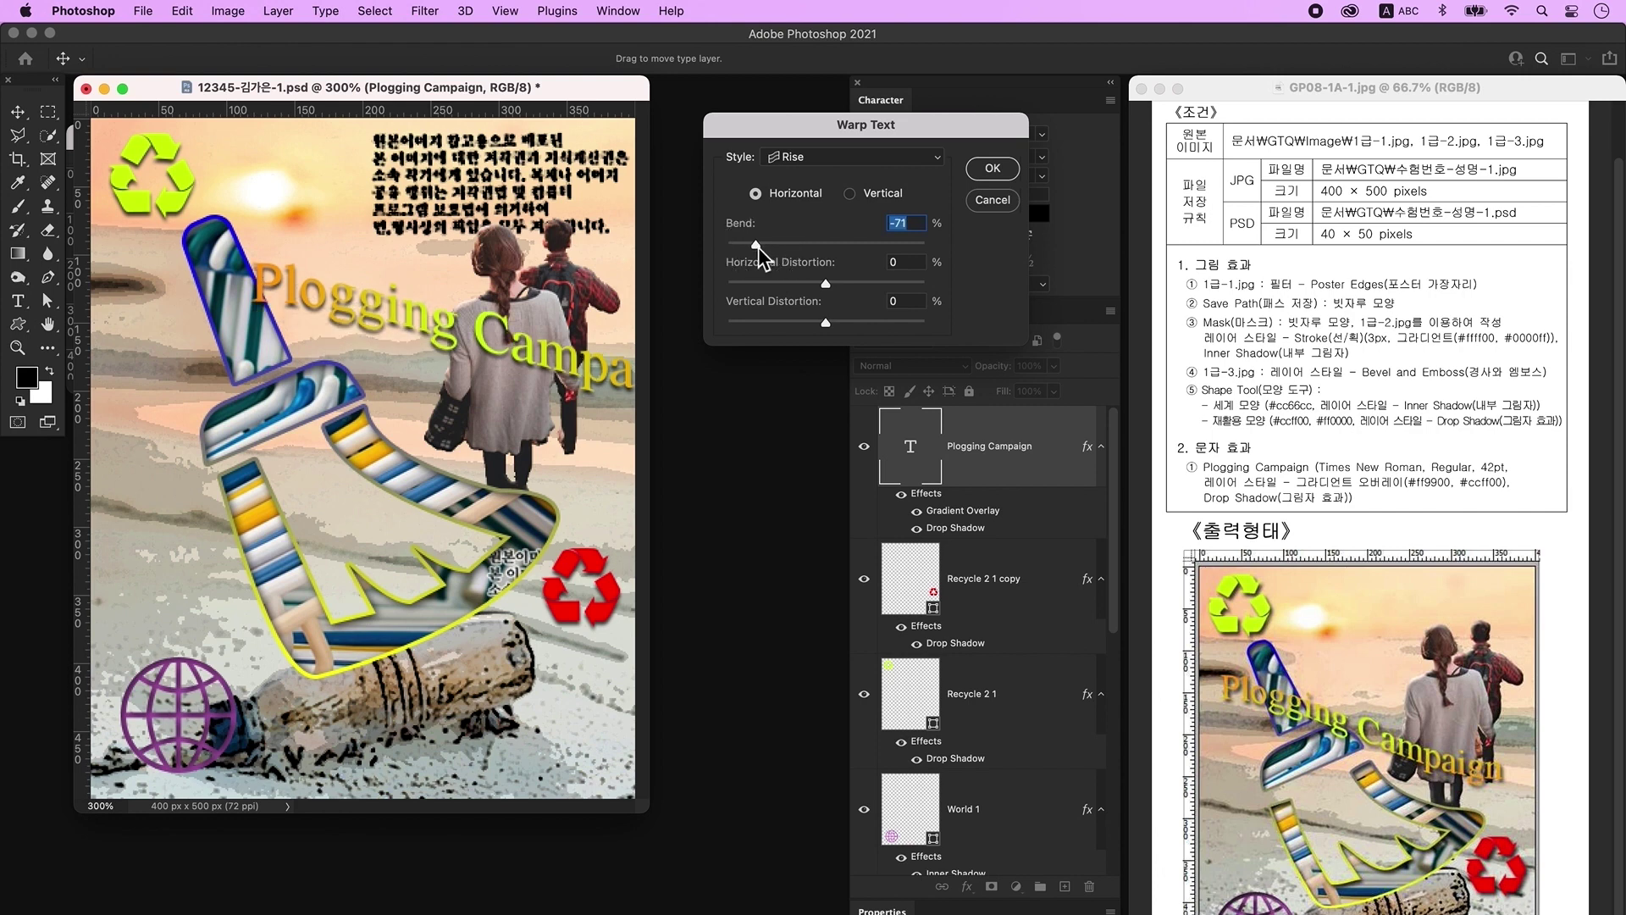
{"action": "key", "text": "Return"}
{"action": "left_click_drag", "start_coordinate": [599, 373], "coordinate": [491, 402]}
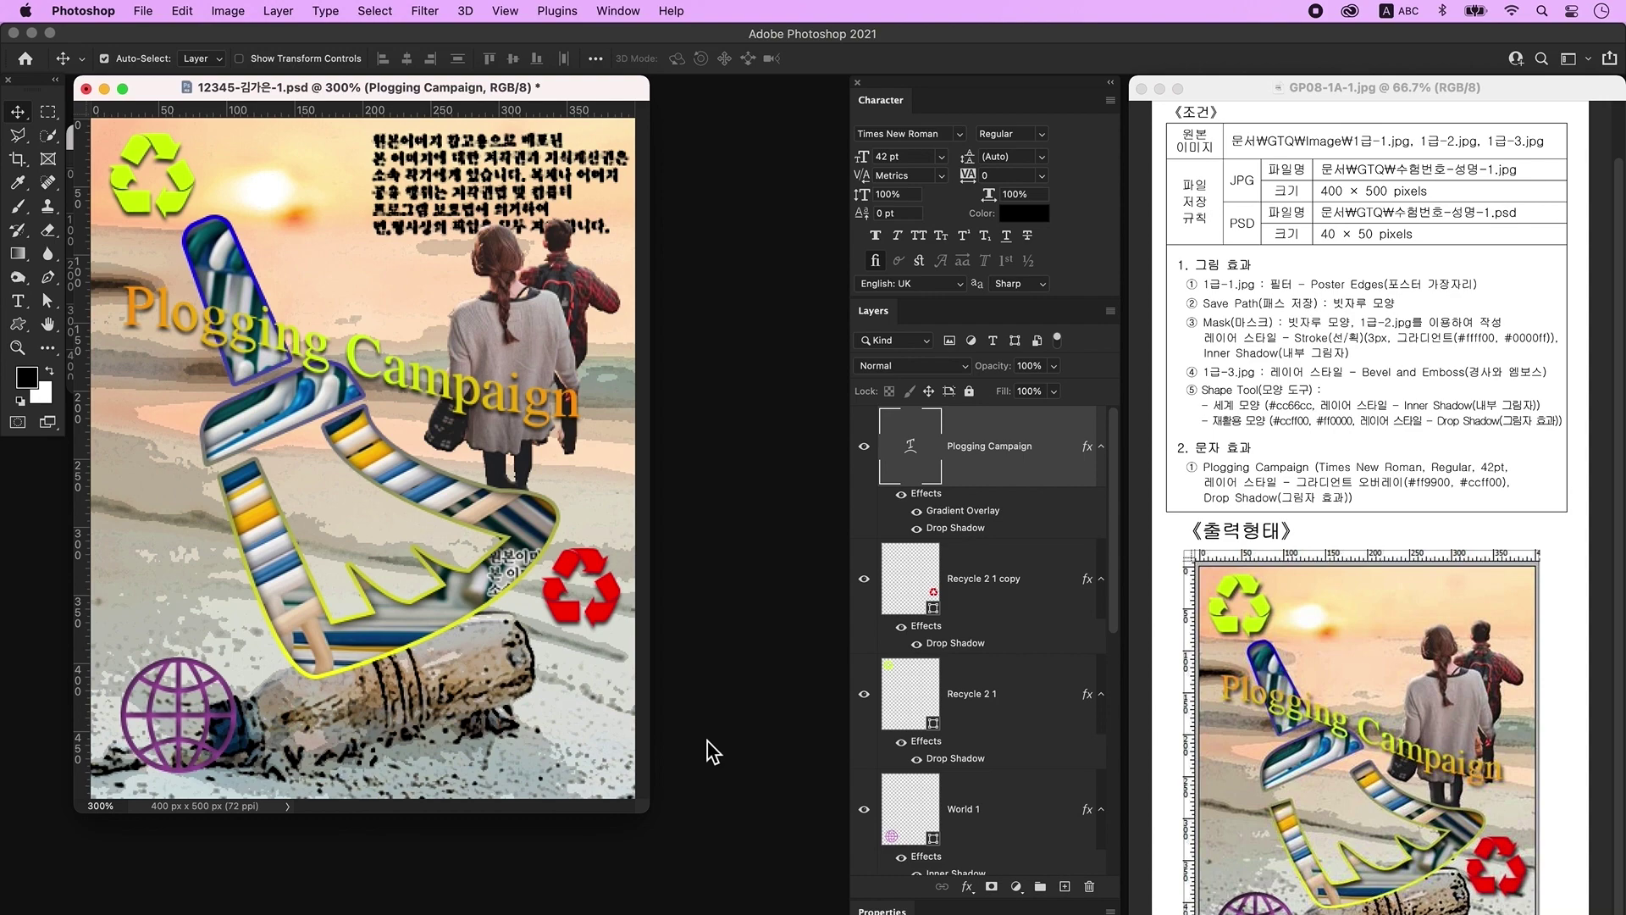
Save a JPEG copy of the poster to the desktop on the computer at maximum quality 12, Baseline ("Standard")
{"action": "left_click", "coordinate": [146, 11]}
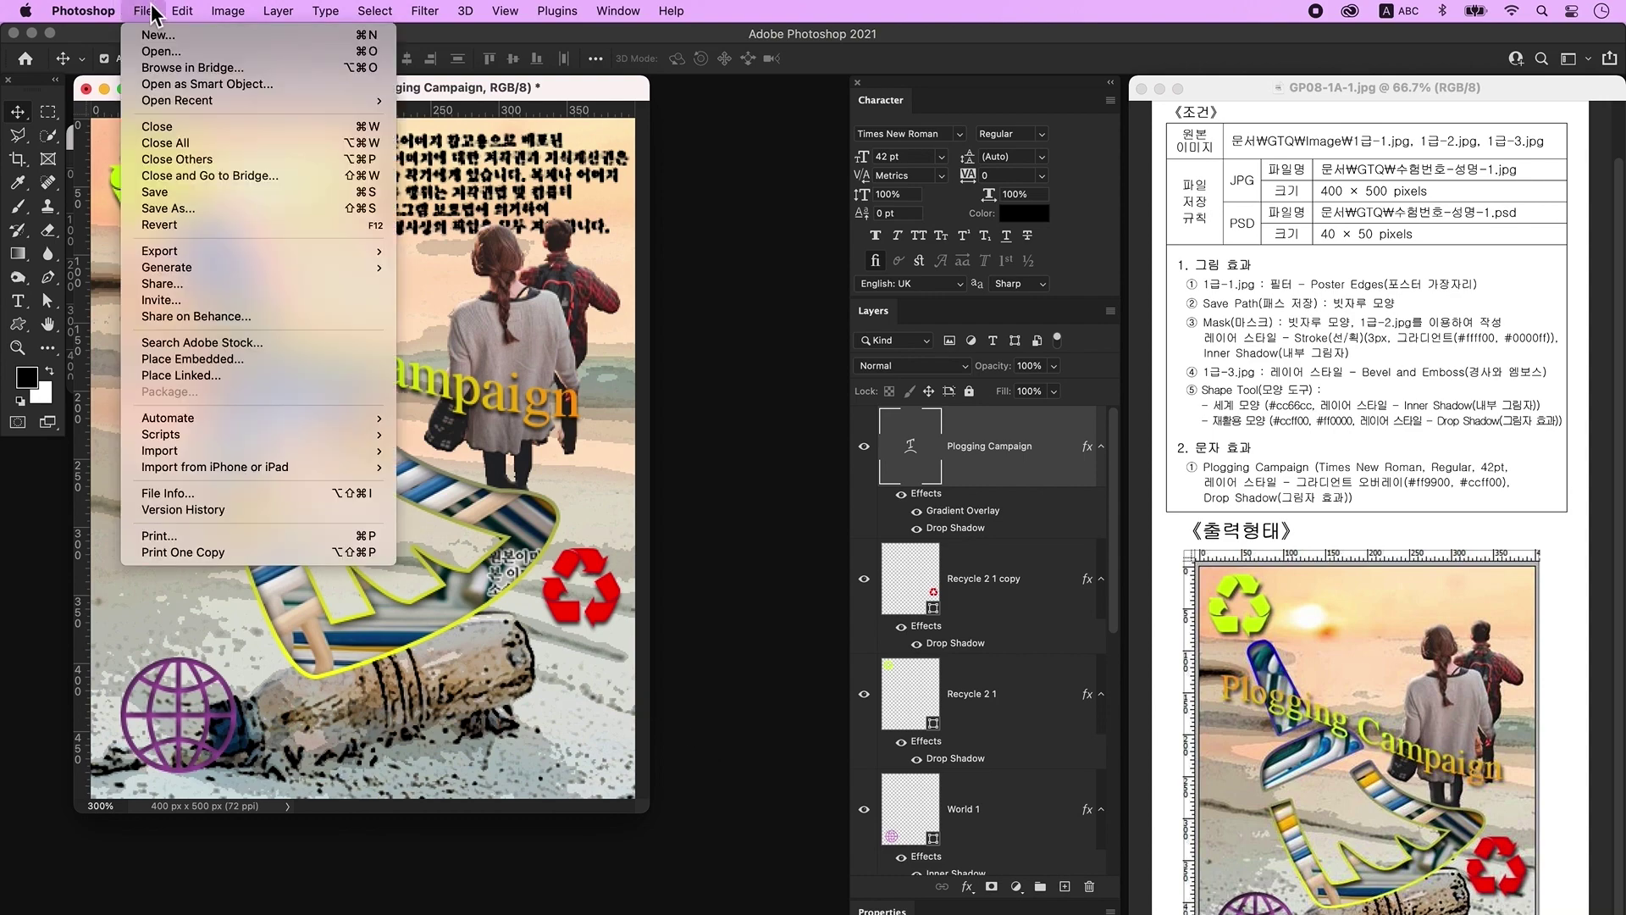
{"action": "left_click", "coordinate": [202, 207]}
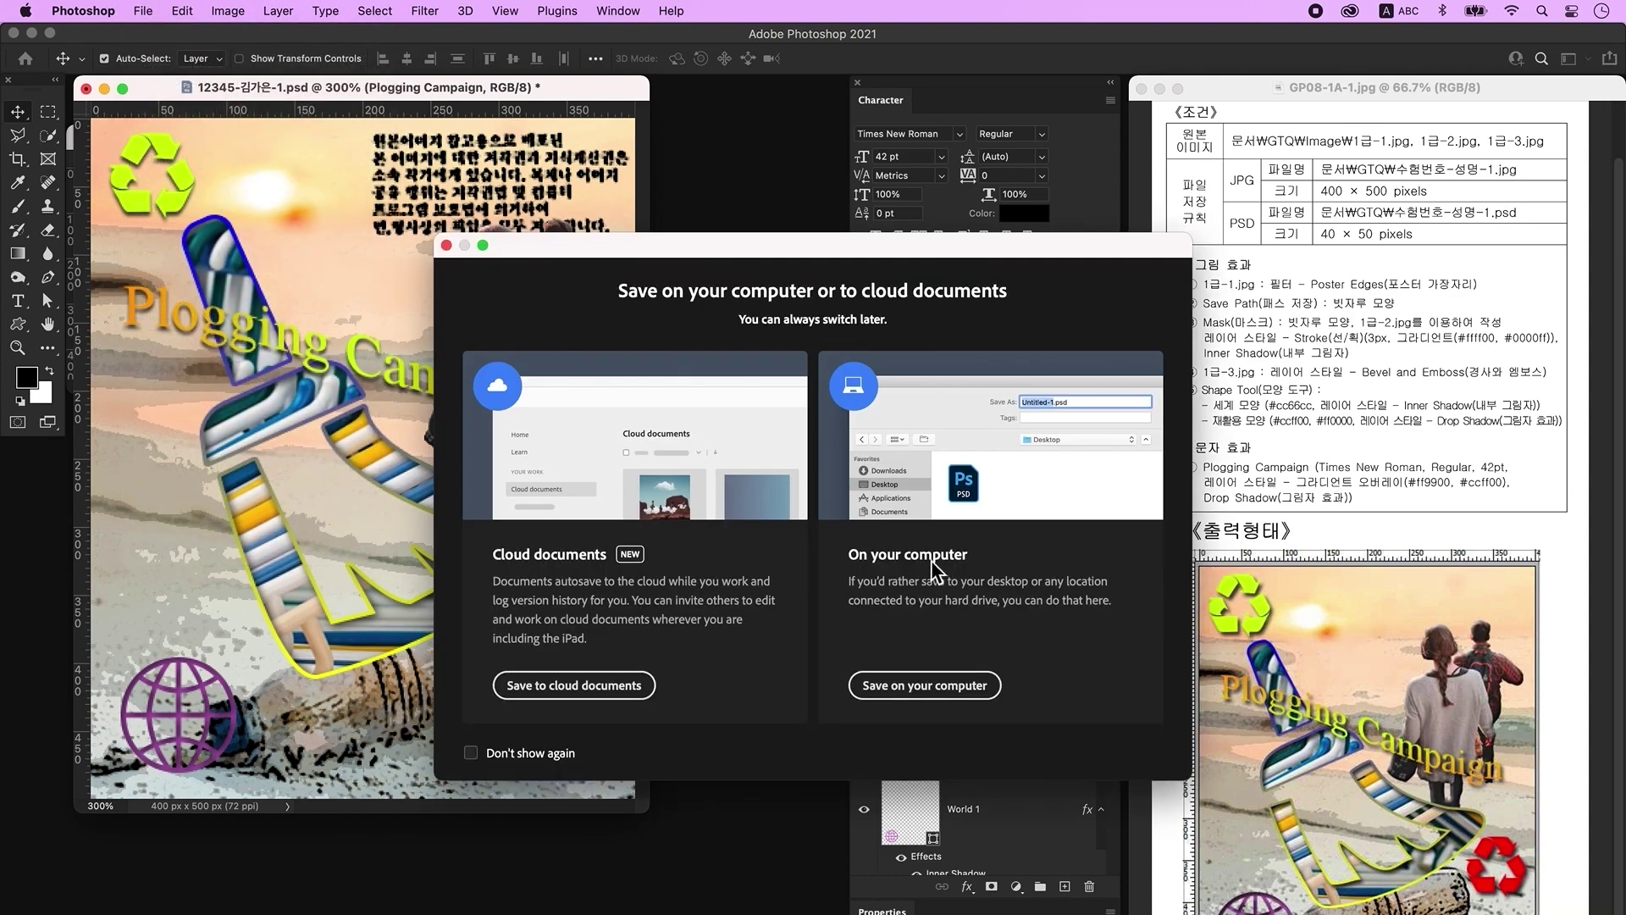
{"action": "left_click", "coordinate": [925, 685]}
{"action": "left_click", "coordinate": [817, 520]}
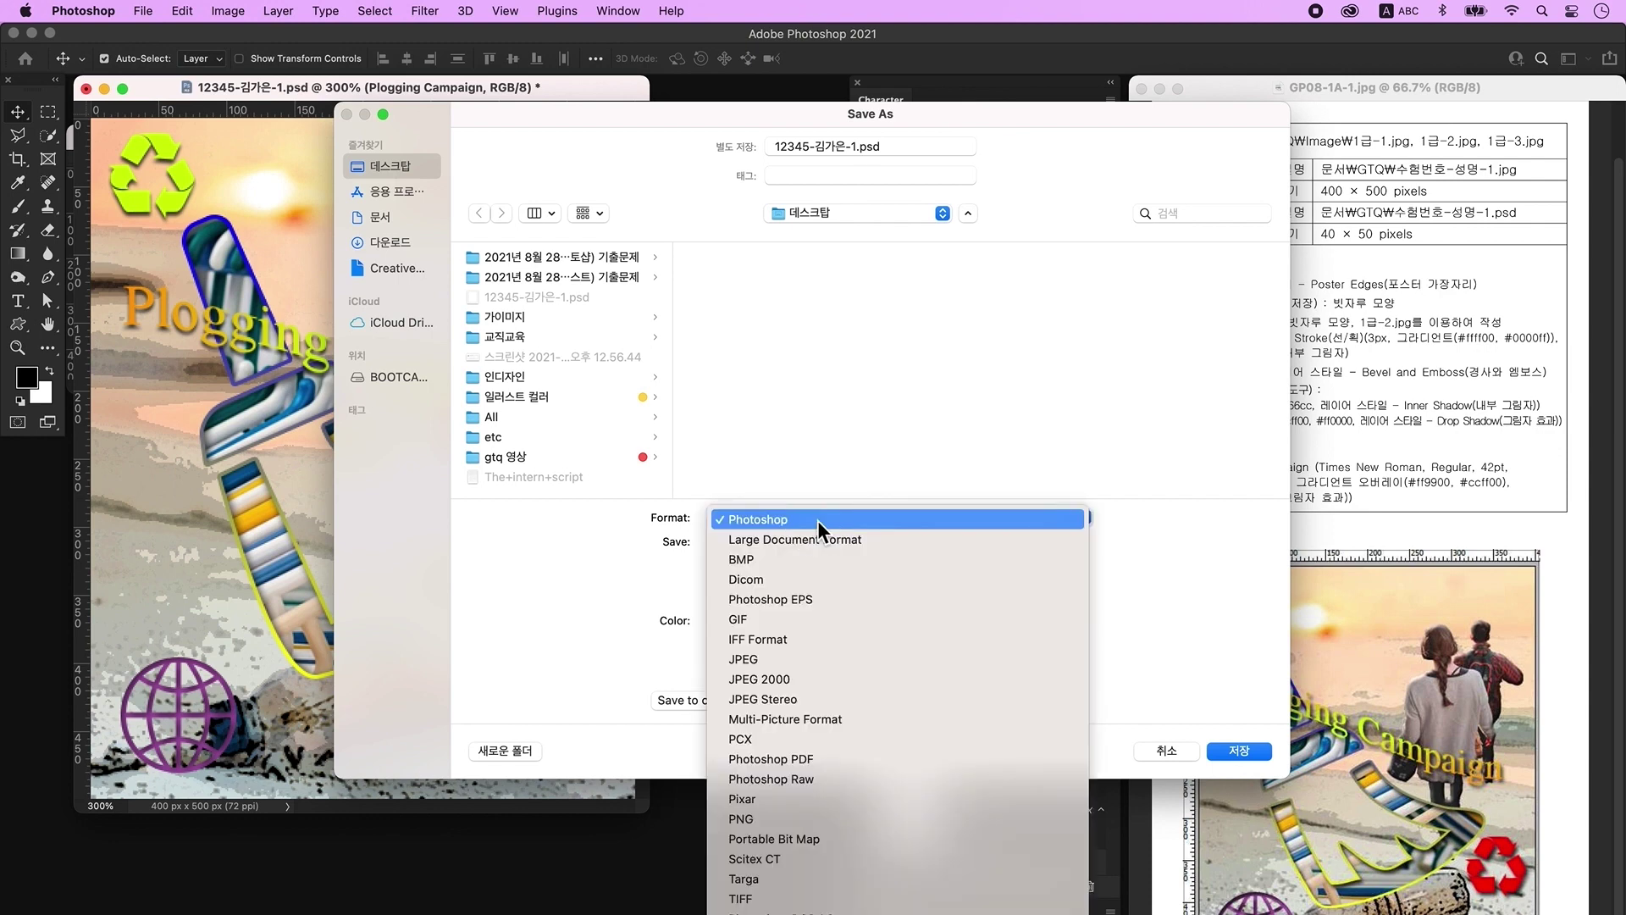
{"action": "left_click", "coordinate": [815, 661]}
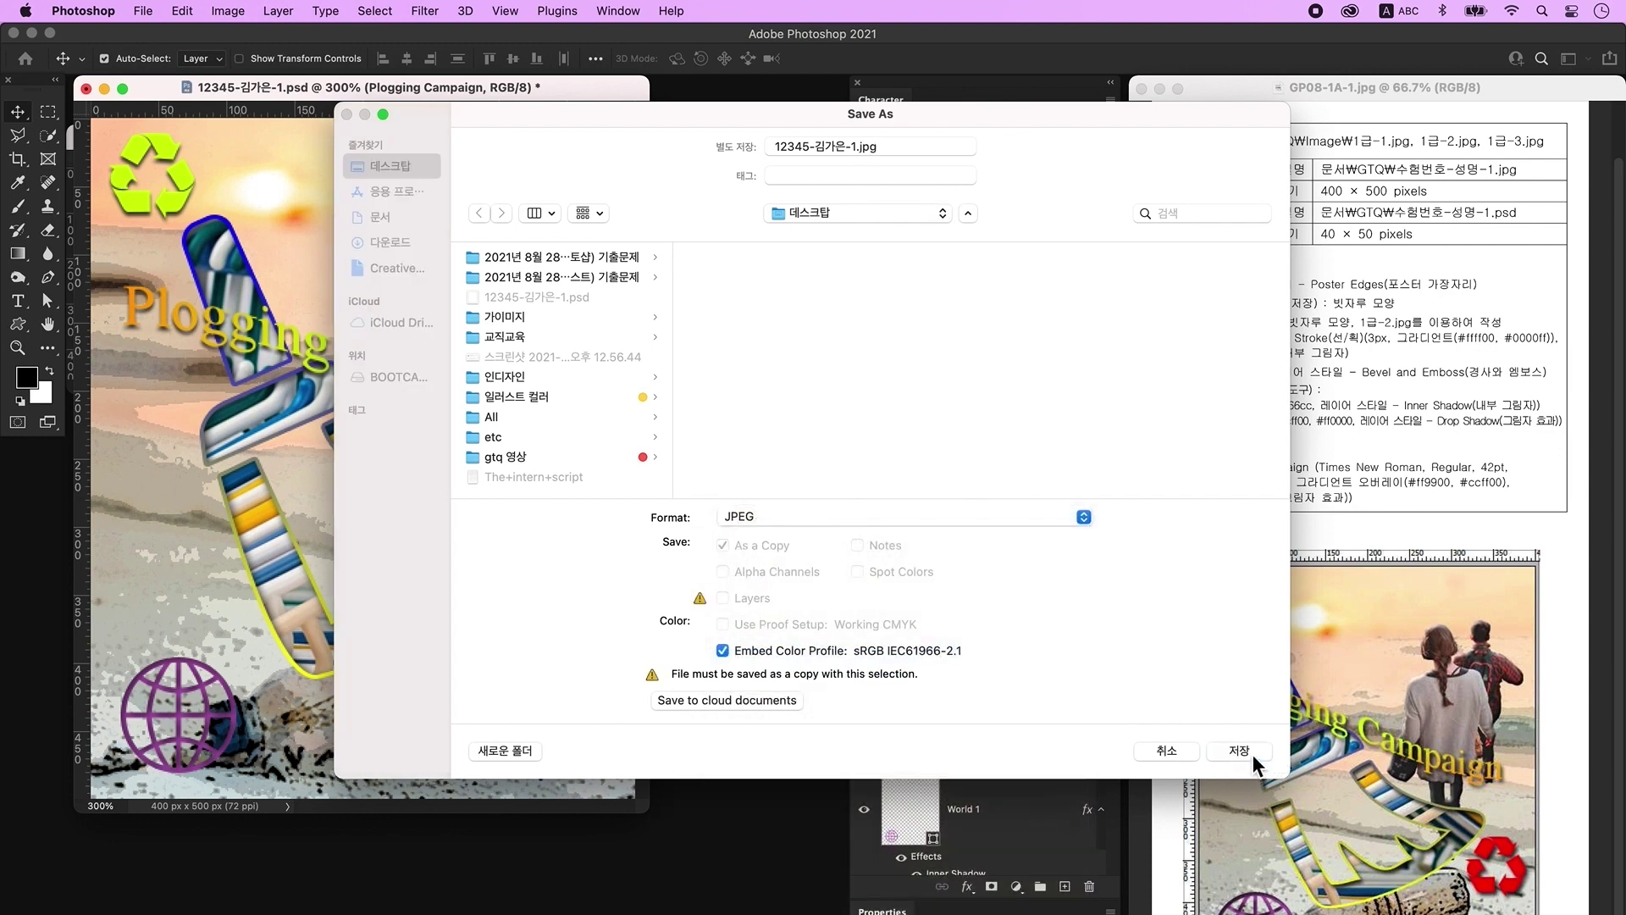
{"action": "left_click", "coordinate": [1252, 757]}
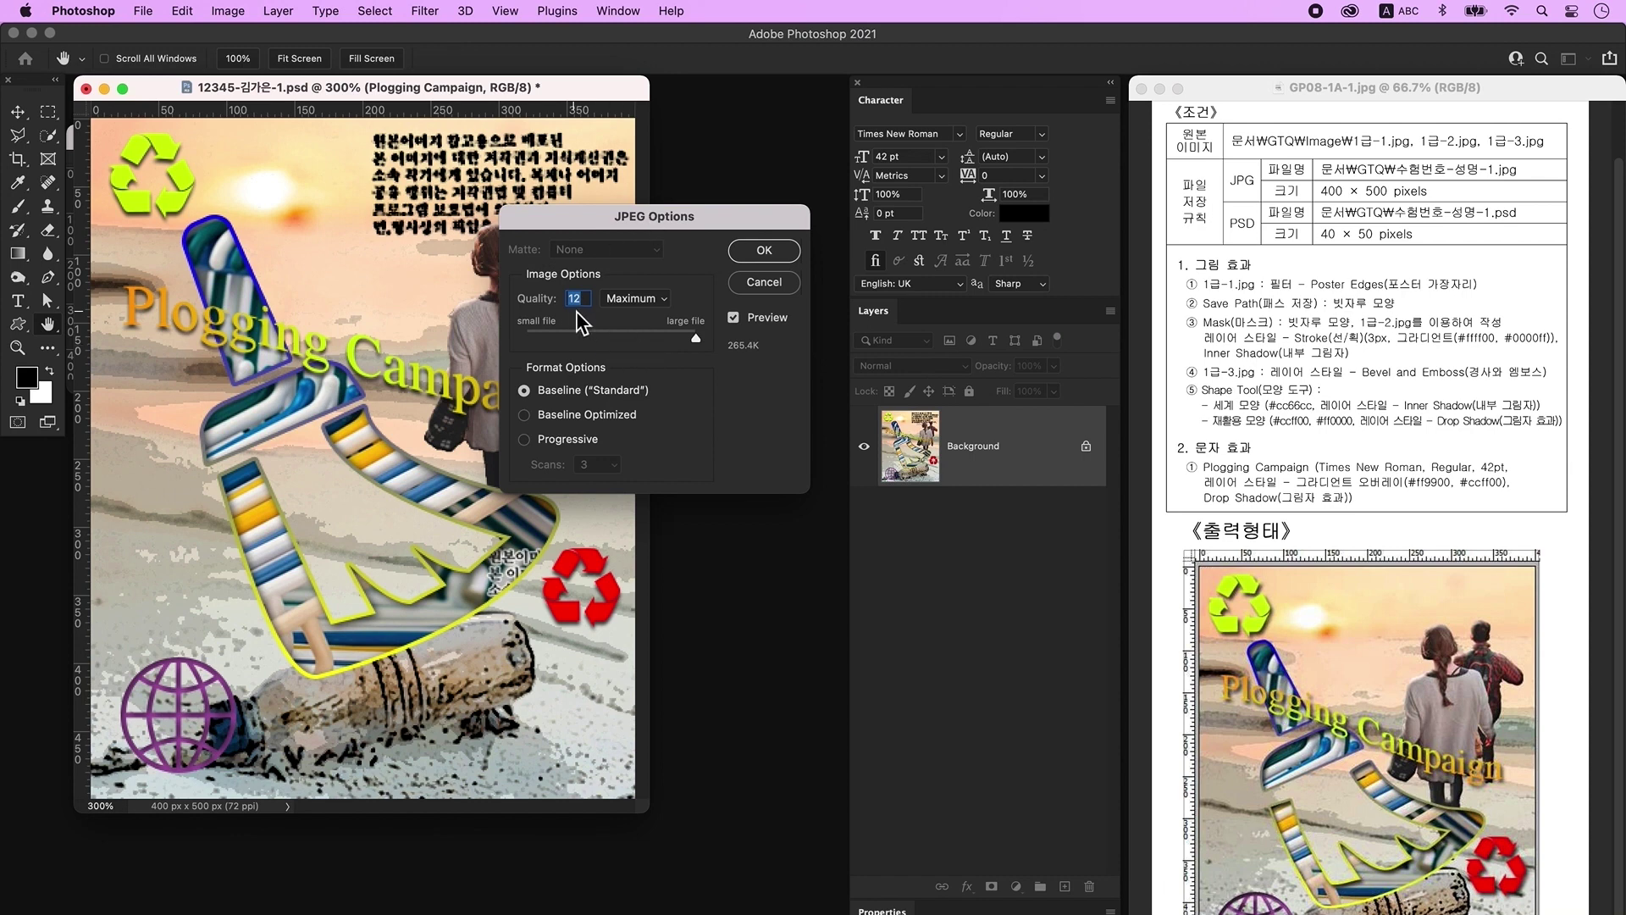
{"action": "left_click", "coordinate": [771, 254]}
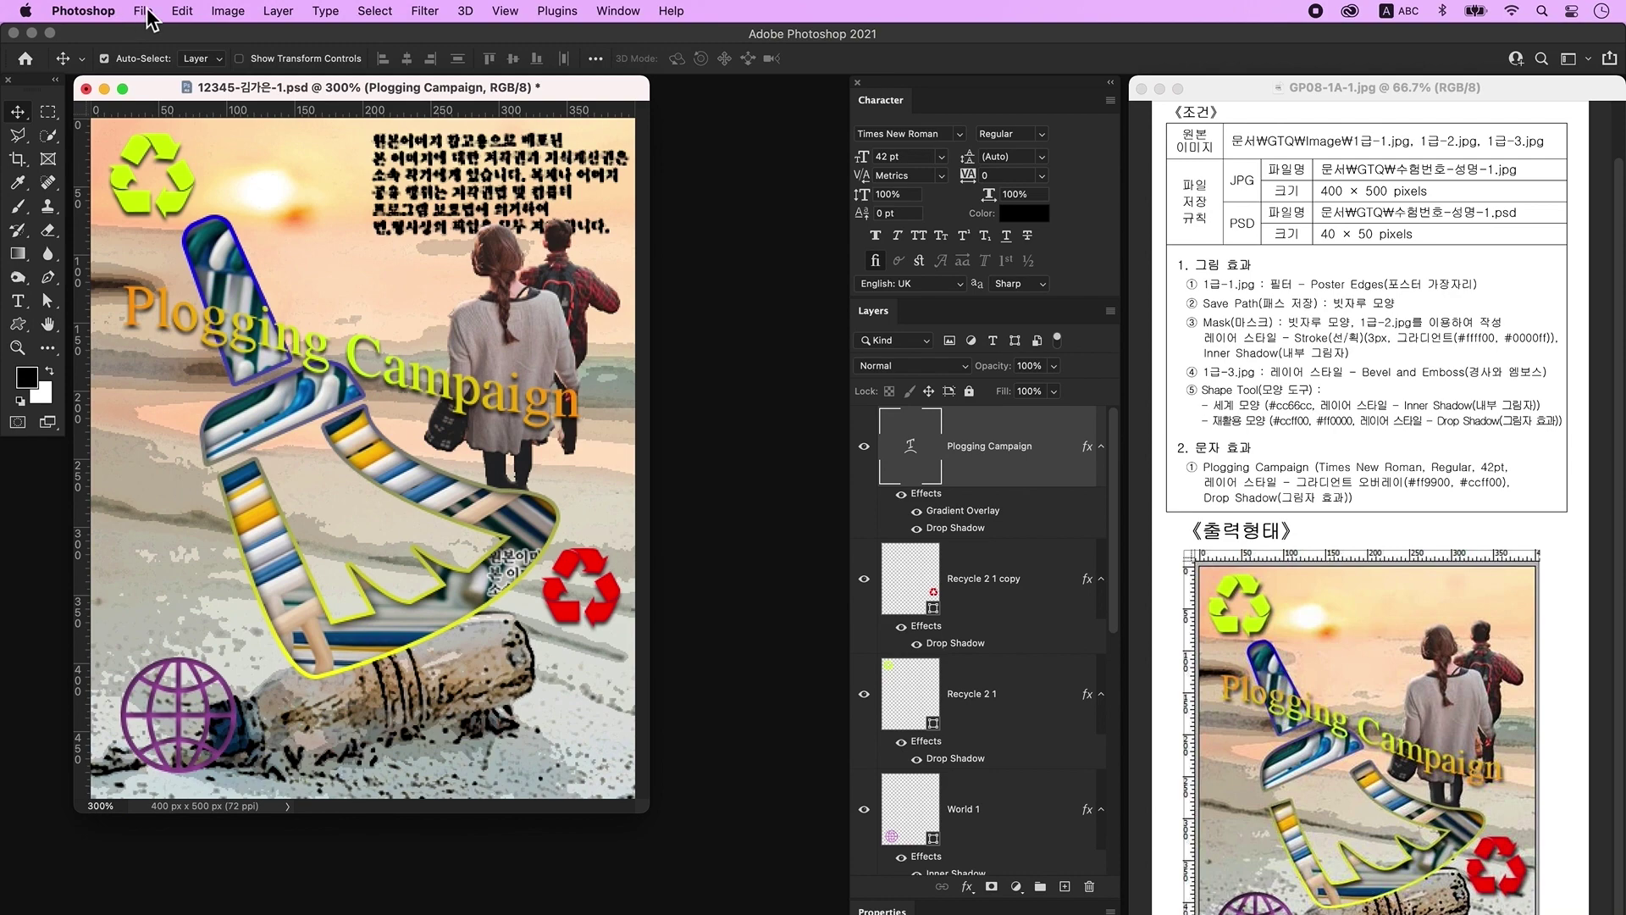
Resize the image to 40 × 50 pixels and save the layered Photoshop file under its existing name
{"action": "left_click", "coordinate": [227, 11]}
{"action": "left_click", "coordinate": [293, 144]}
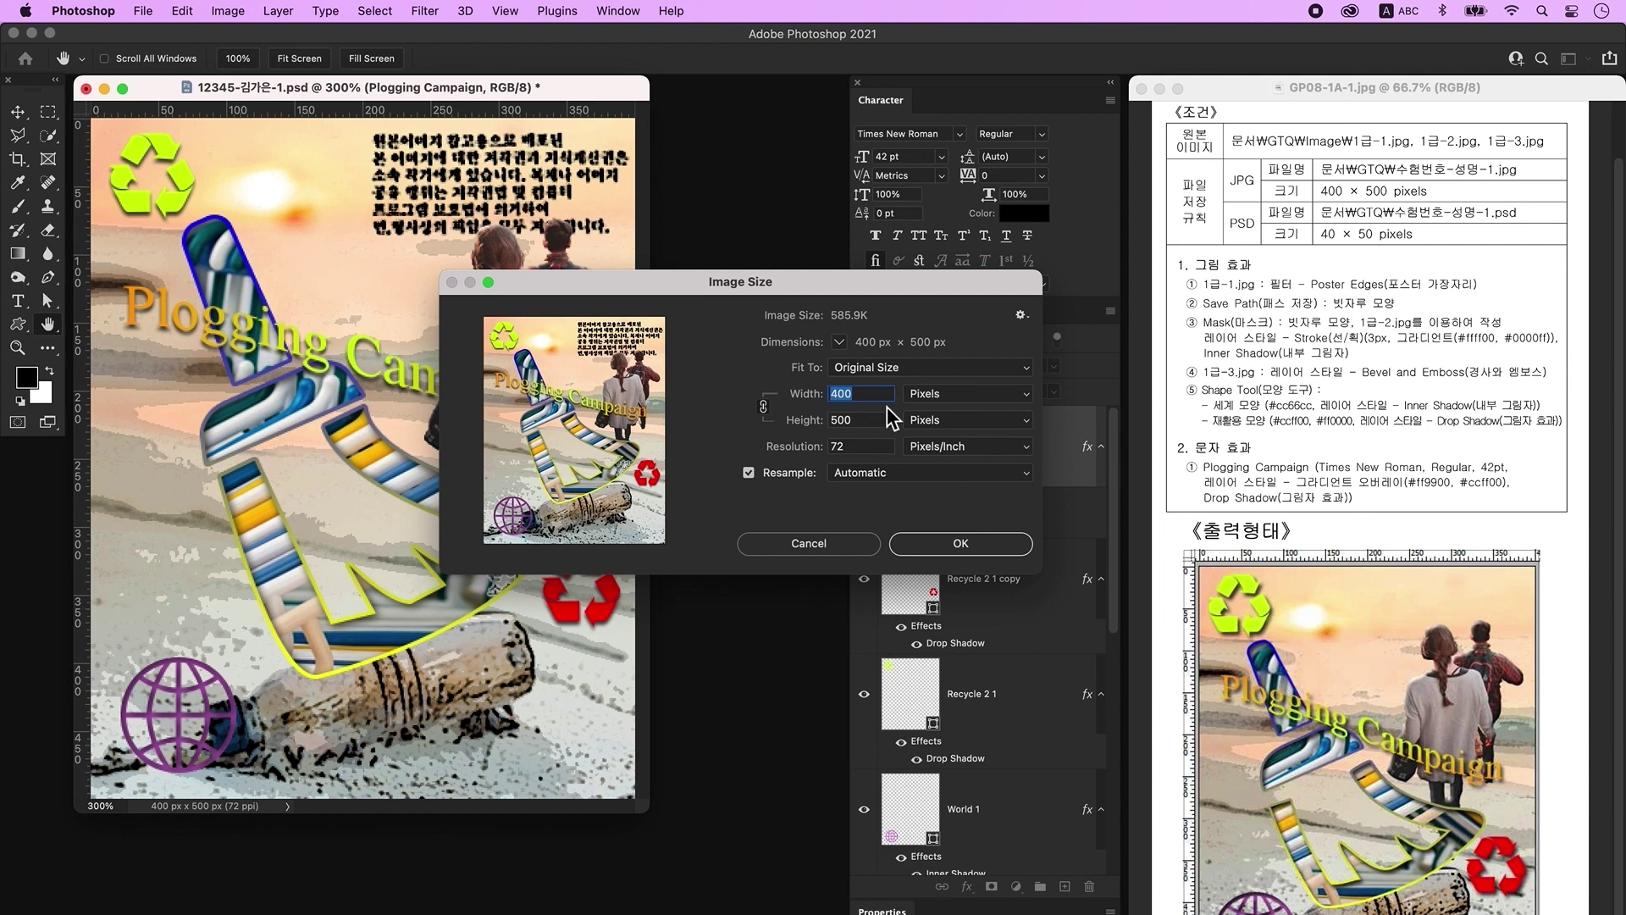
{"action": "type", "text": "40"}
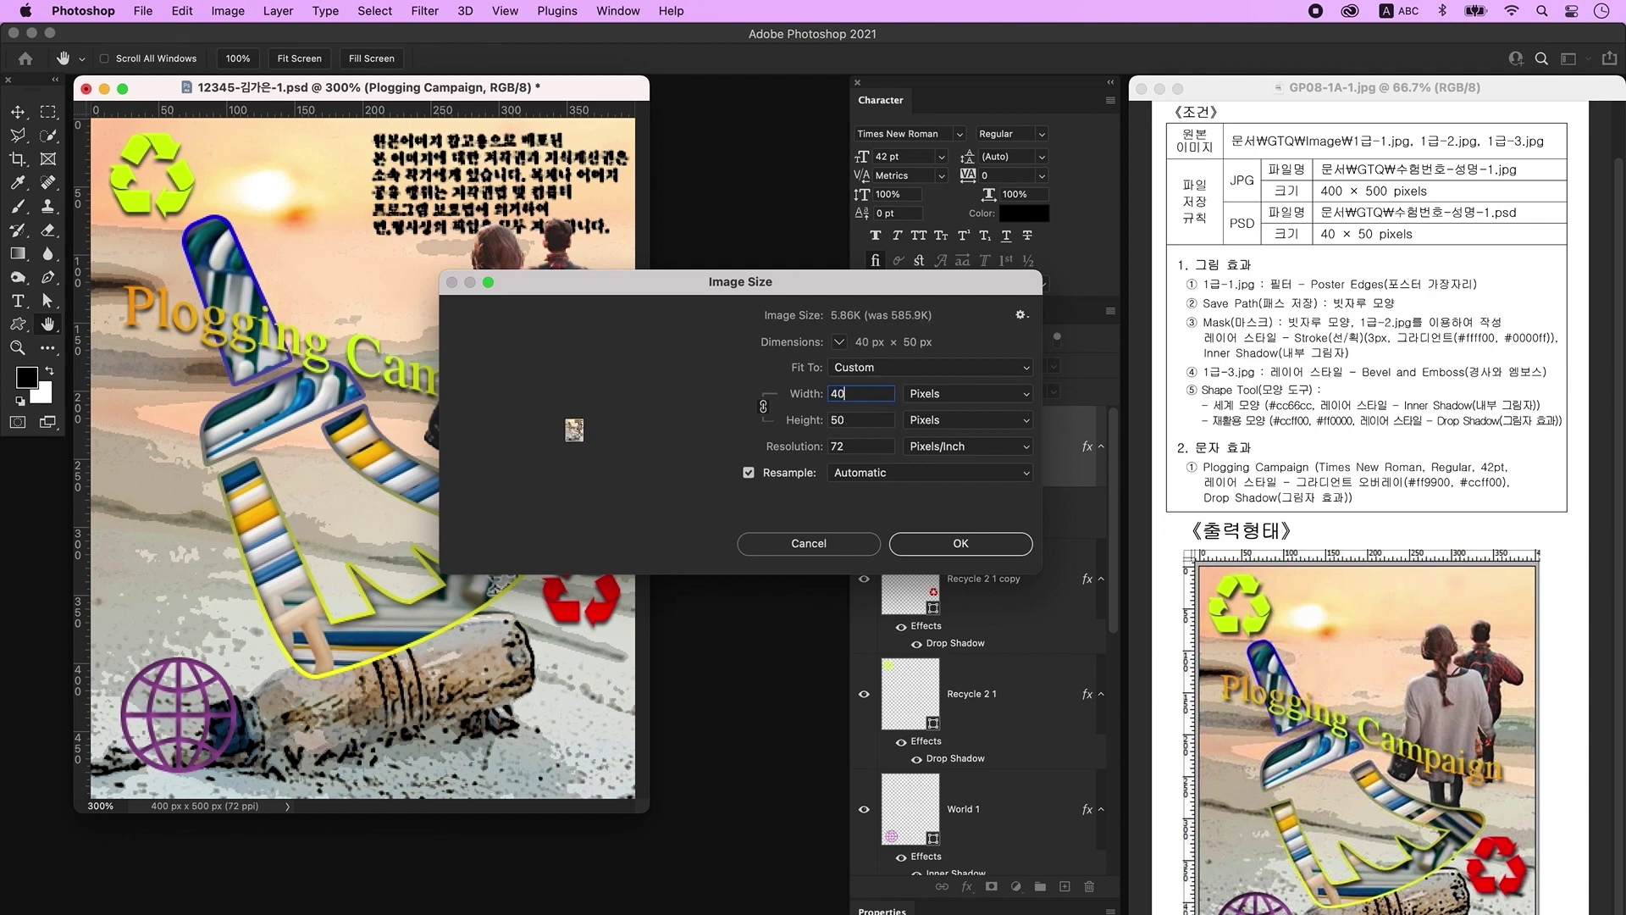
{"action": "key", "text": "Return"}
{"action": "left_click", "coordinate": [143, 12]}
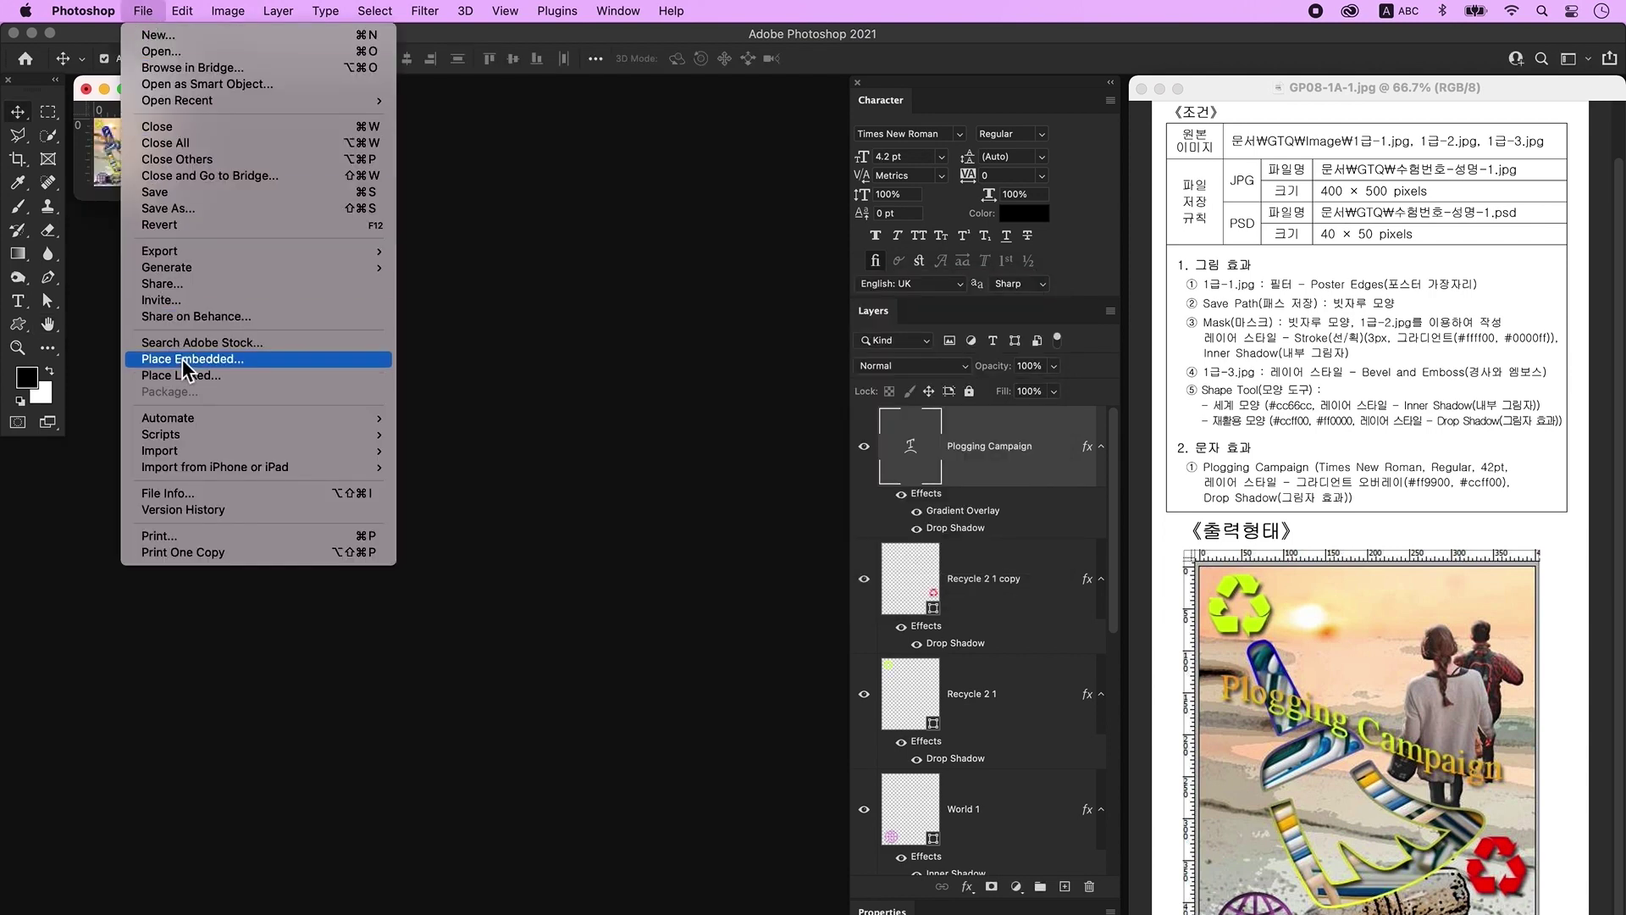
{"action": "left_click", "coordinate": [190, 192]}
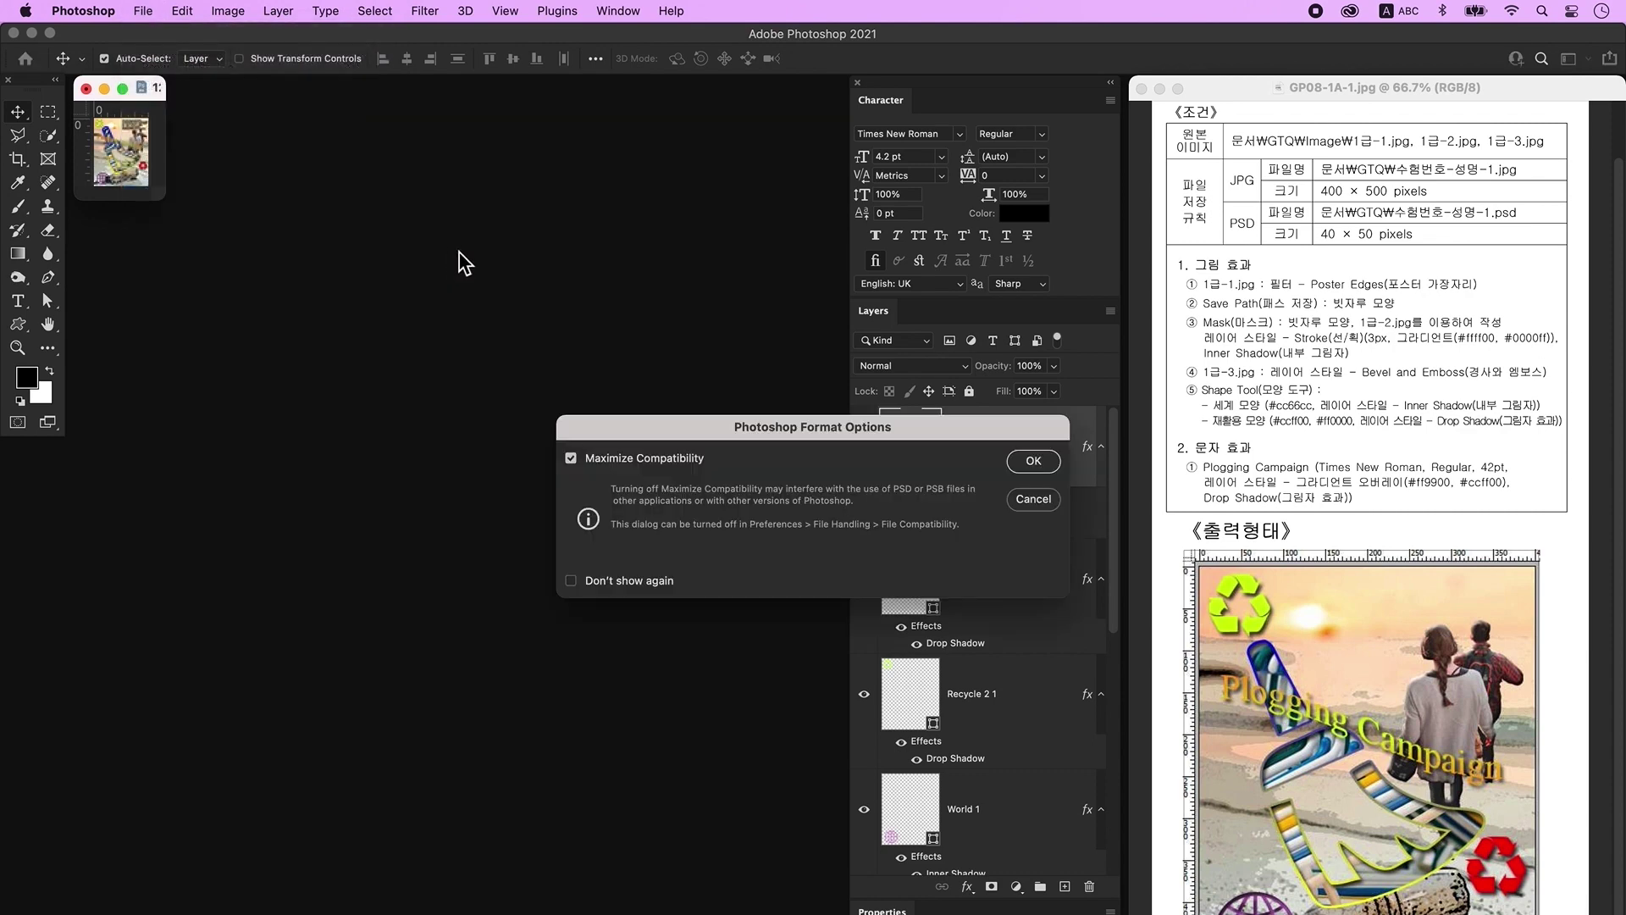